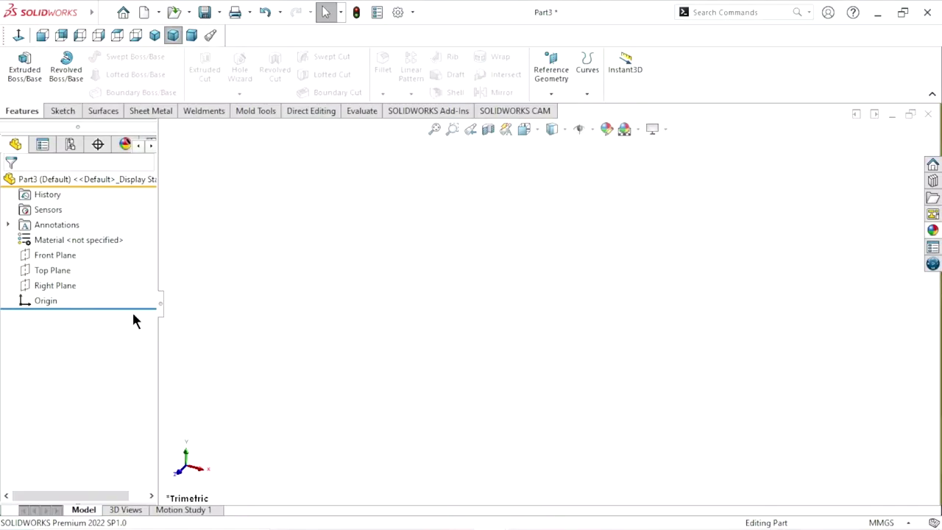
# - Start a Top Plane sketch and draw a large circle centred on the origin
pyautogui.click(52, 271)
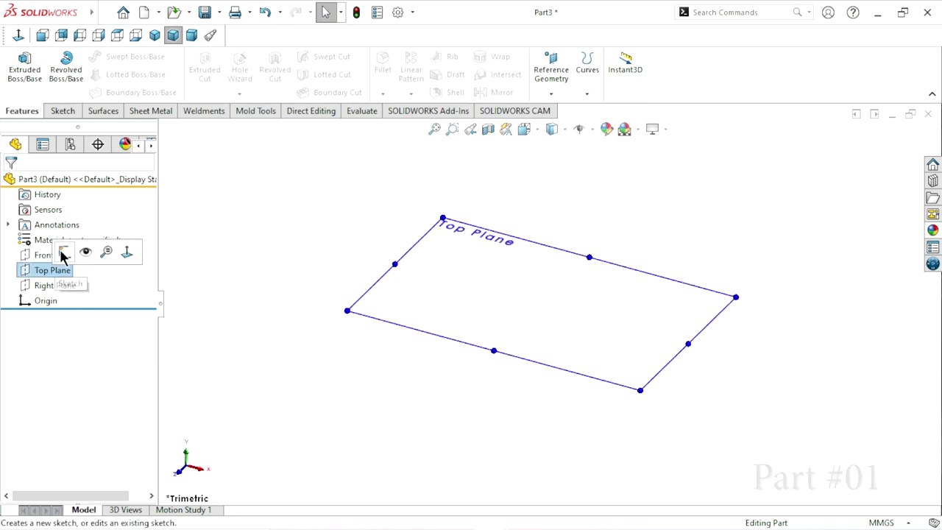
pyautogui.click(63, 250)
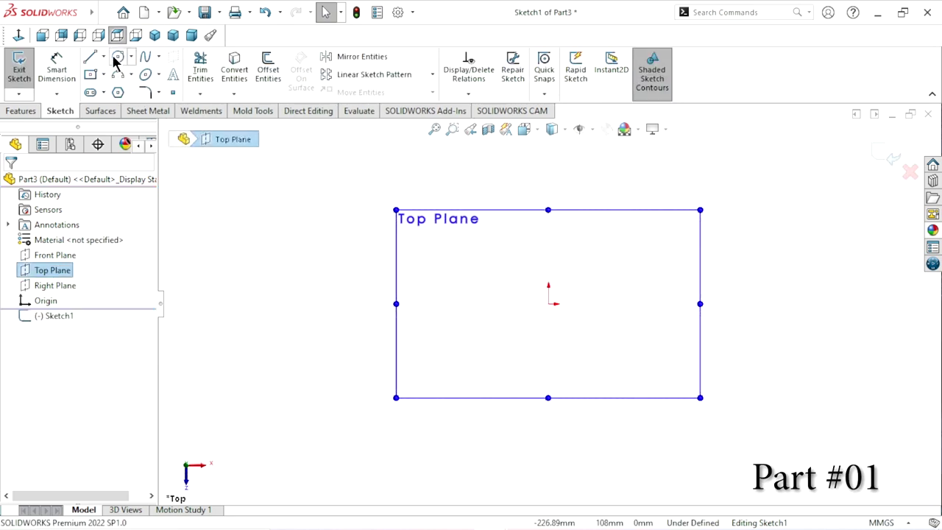
pyautogui.click(118, 57)
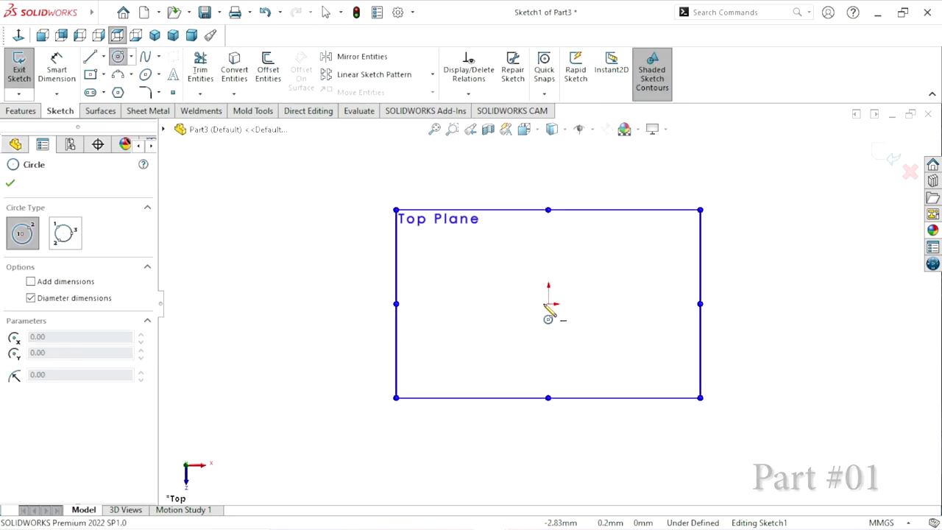
pyautogui.click(549, 304)
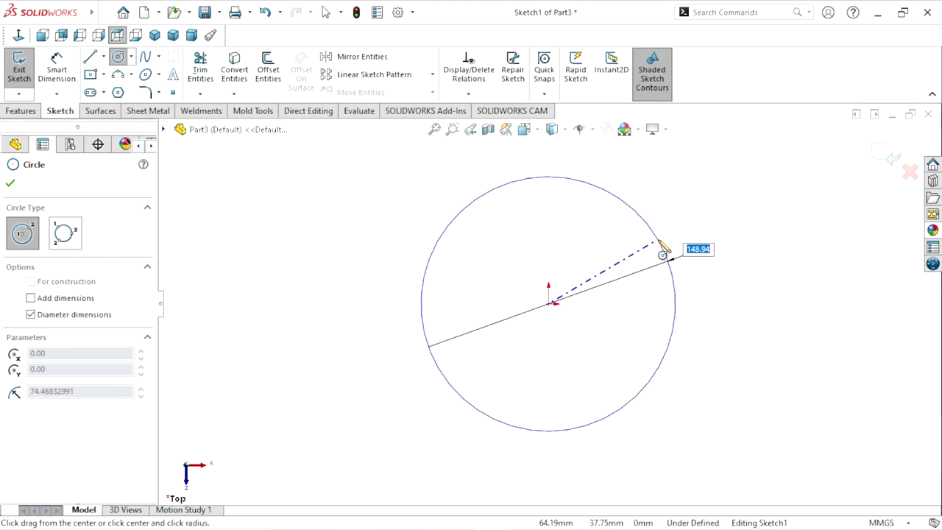
pyautogui.click(660, 242)
# - Add a smaller concentric circle at the origin and exit the Circle tool
pyautogui.click(549, 303)
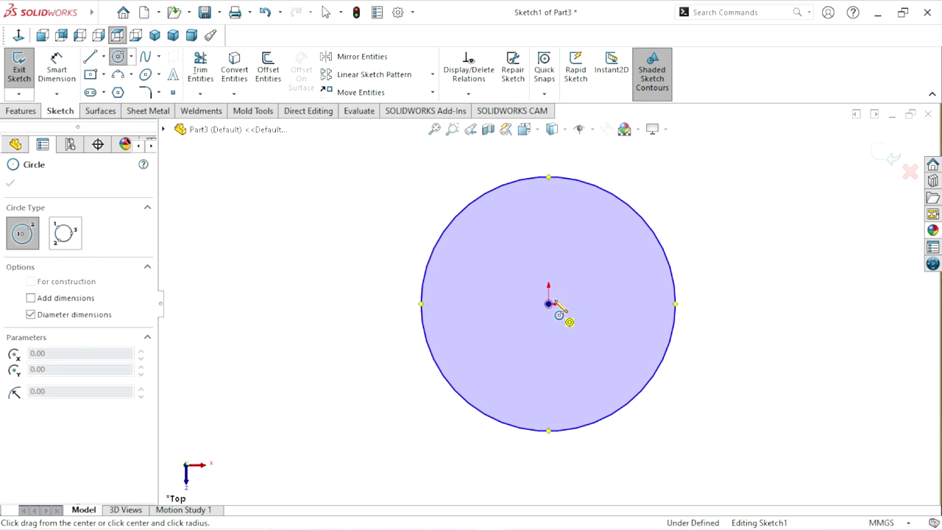
pyautogui.click(580, 293)
pyautogui.rightClick(331, 270)
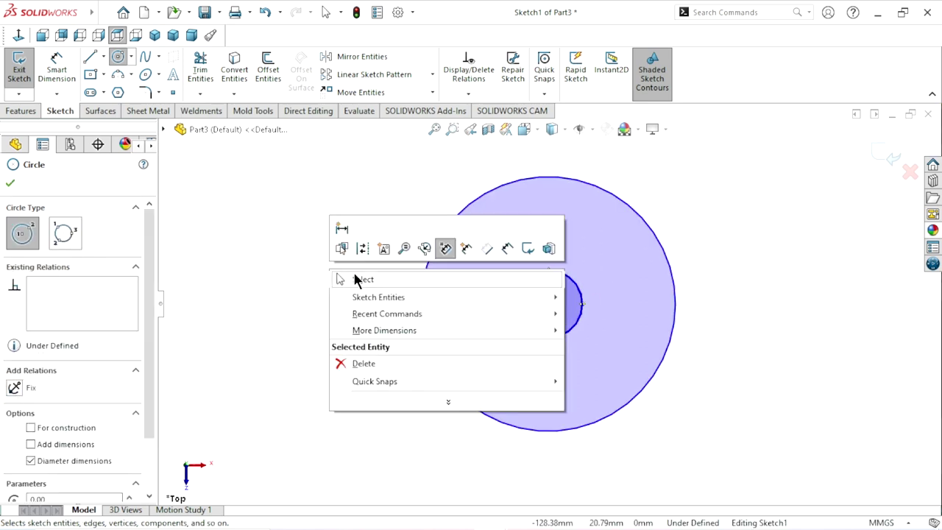
pyautogui.click(361, 280)
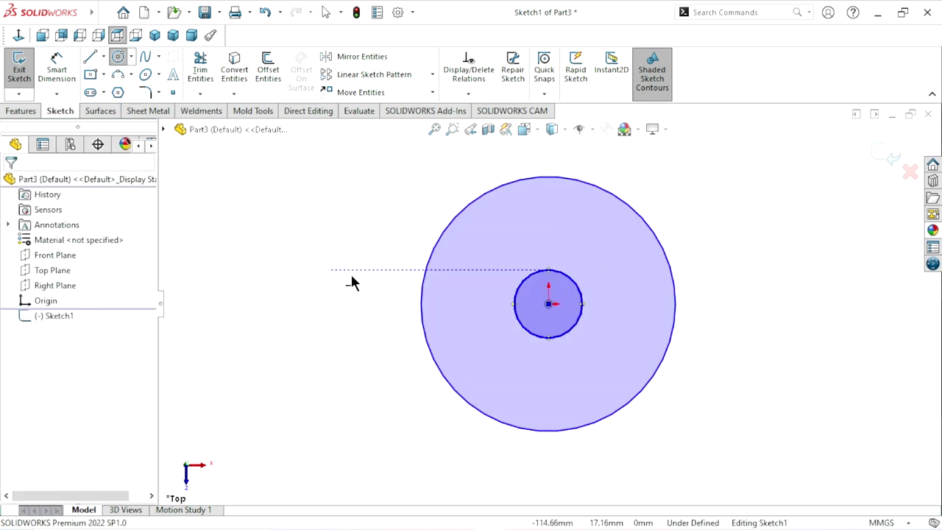
# - Dimension the outer circle to a 120 mm diameter
pyautogui.click(51, 81)
pyautogui.click(705, 313)
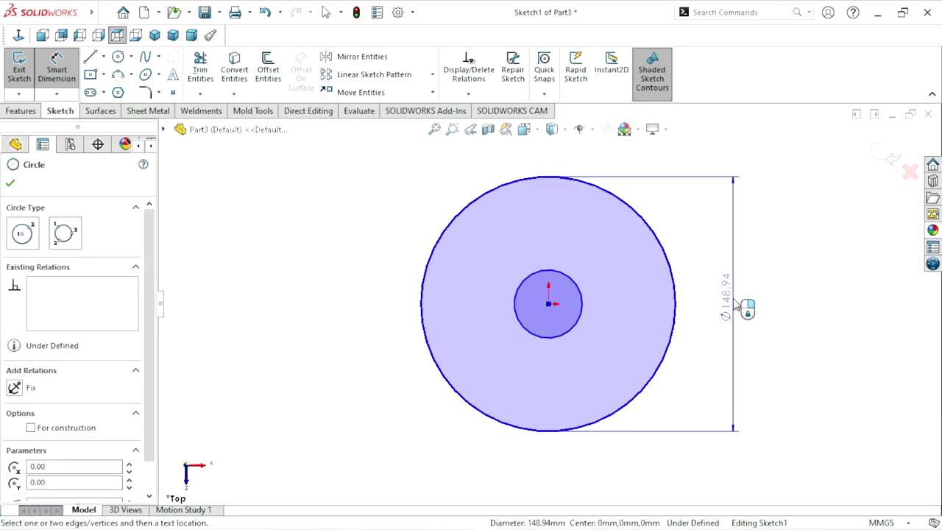
pyautogui.click(732, 306)
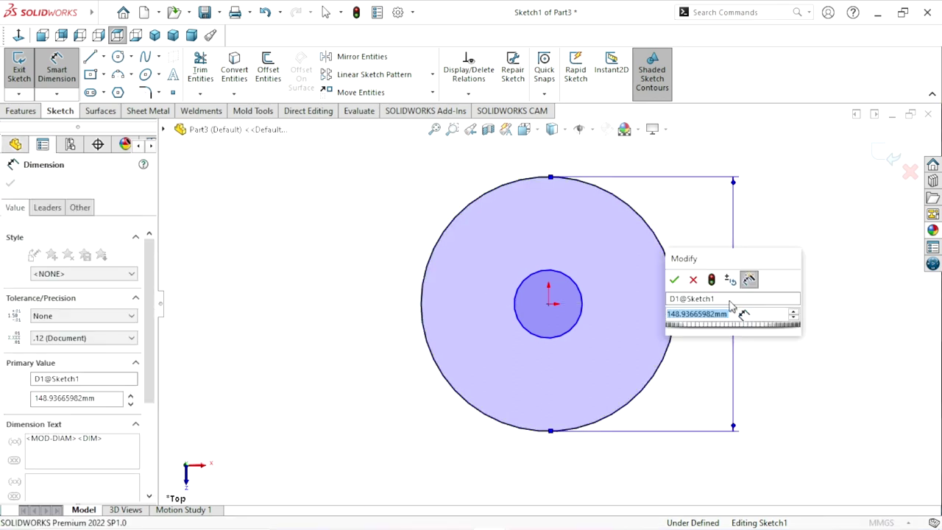
pyautogui.write('120')
pyautogui.click(675, 280)
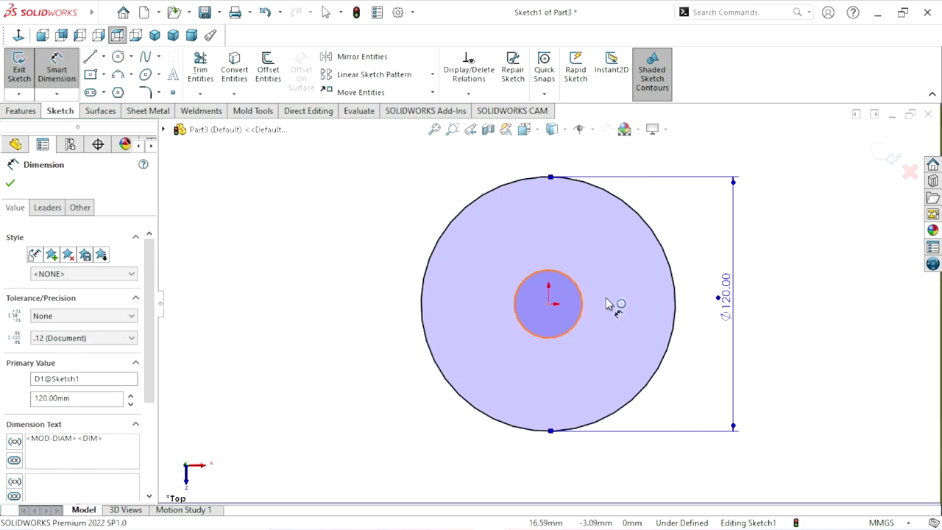
# - Dimension the inner circle to a 25 mm diameter and close the Dimension panel
pyautogui.click(587, 315)
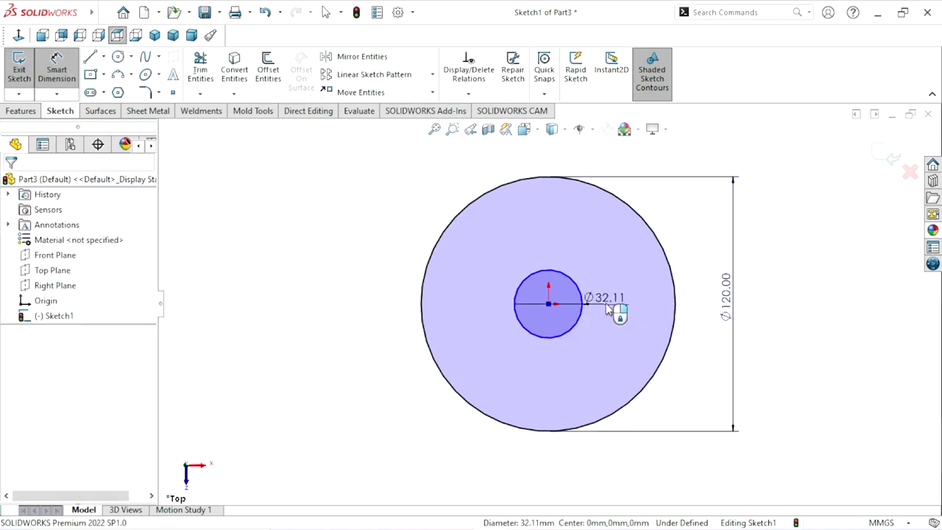
pyautogui.click(608, 309)
pyautogui.write('25')
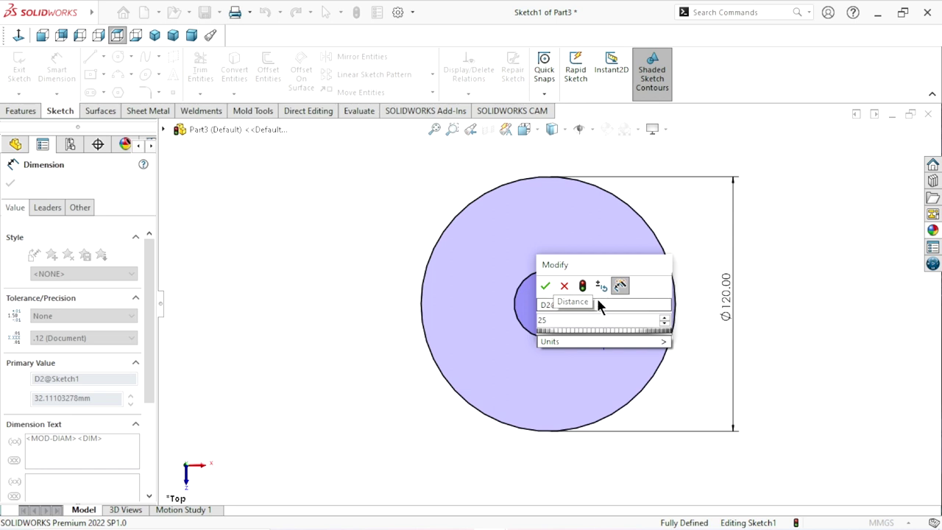
pyautogui.click(545, 288)
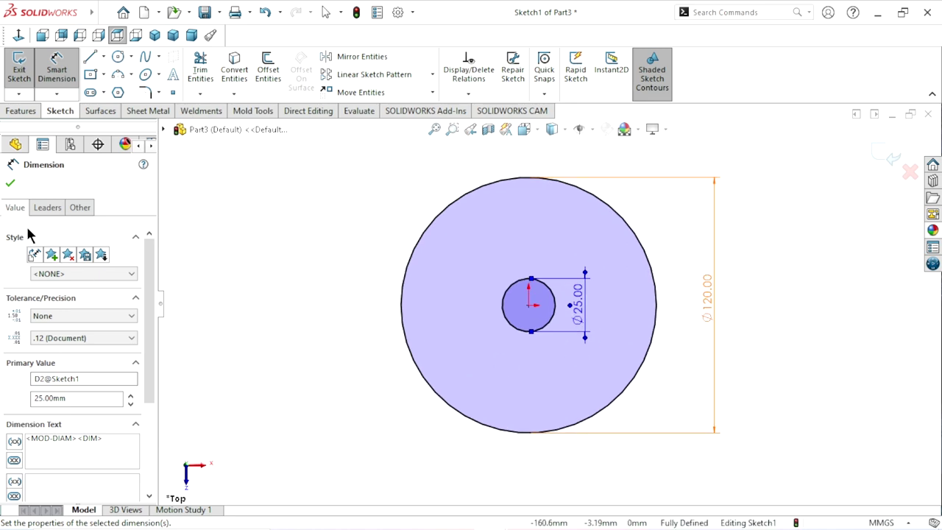
pyautogui.click(11, 184)
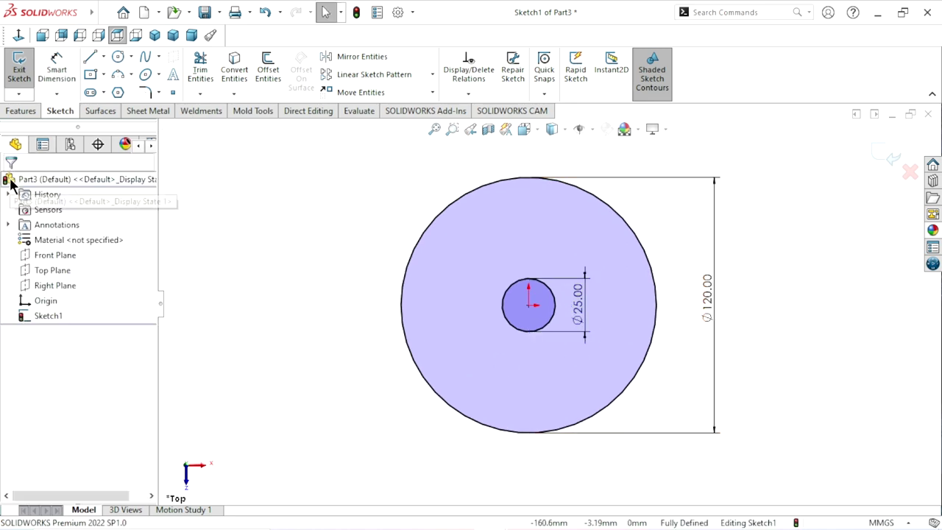
pyautogui.click(21, 112)
# - Extrude only the outer circle's contour 15 mm into a solid Ø120 disc
pyautogui.click(24, 80)
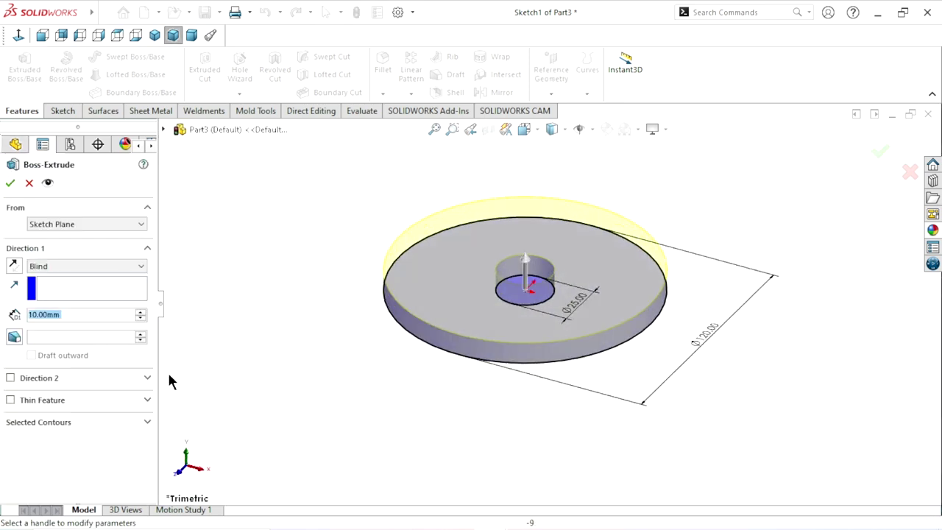
pyautogui.click(147, 424)
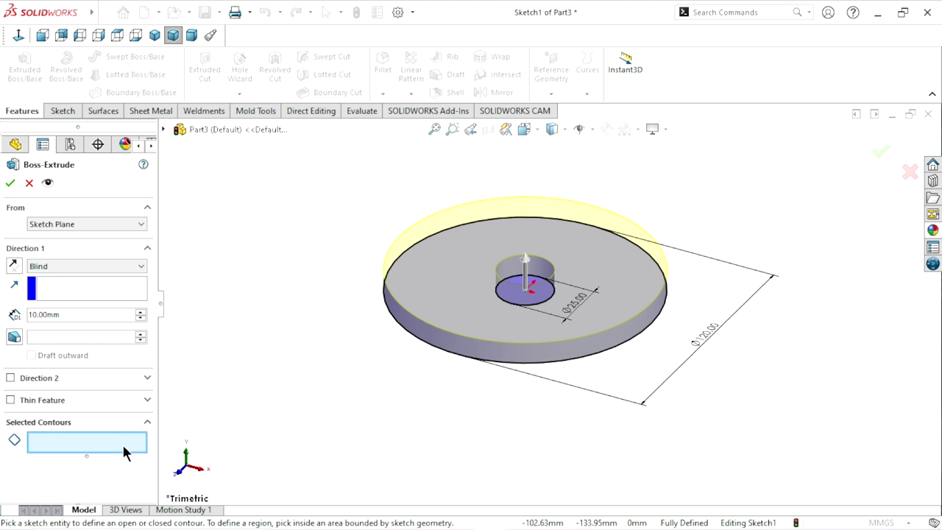
pyautogui.click(413, 337)
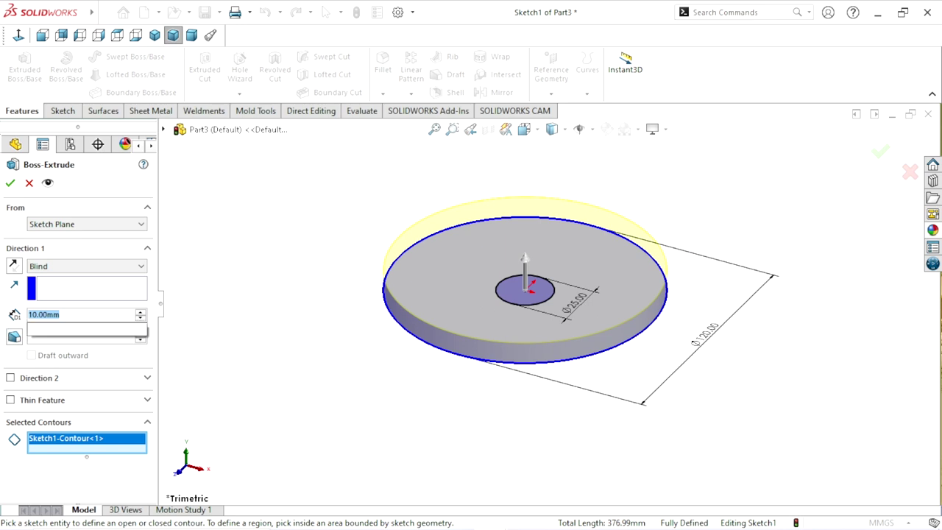
pyautogui.write('15')
pyautogui.press('Return')
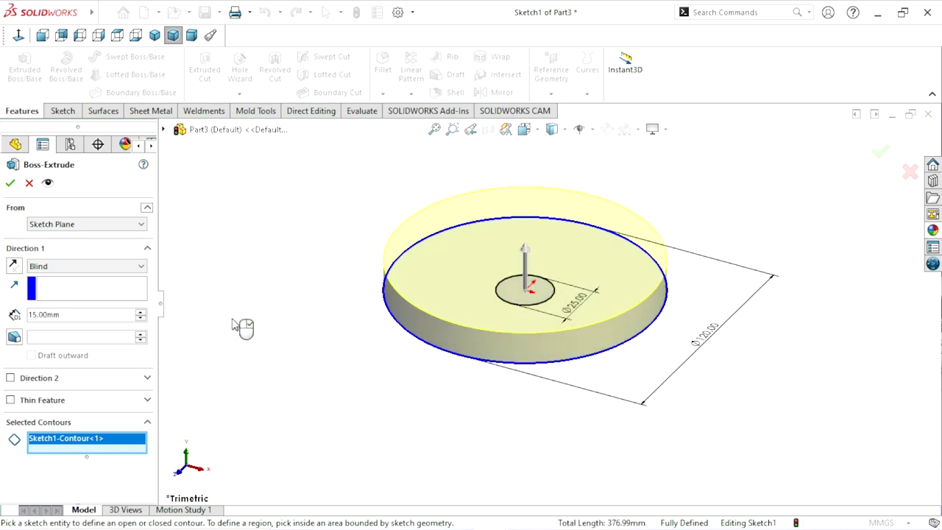
pyautogui.click(10, 183)
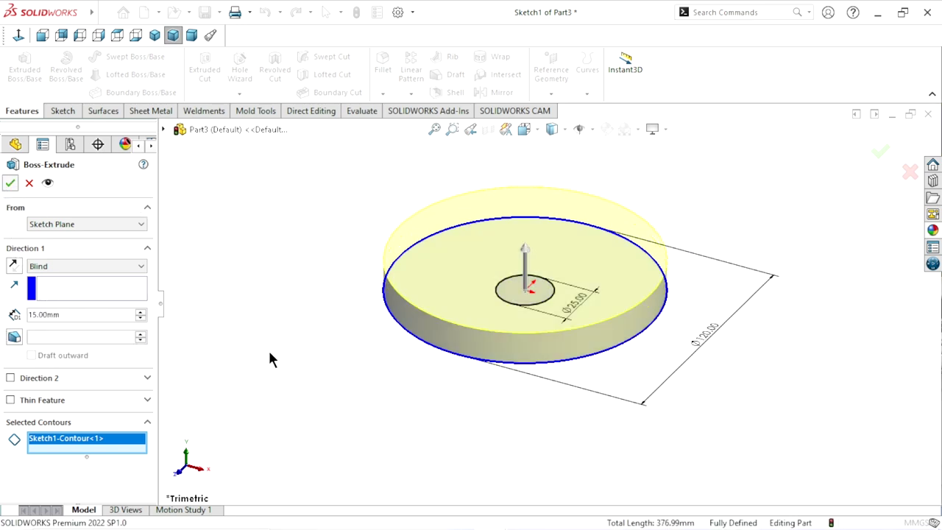
pyautogui.scroll(-1, 539, 295)
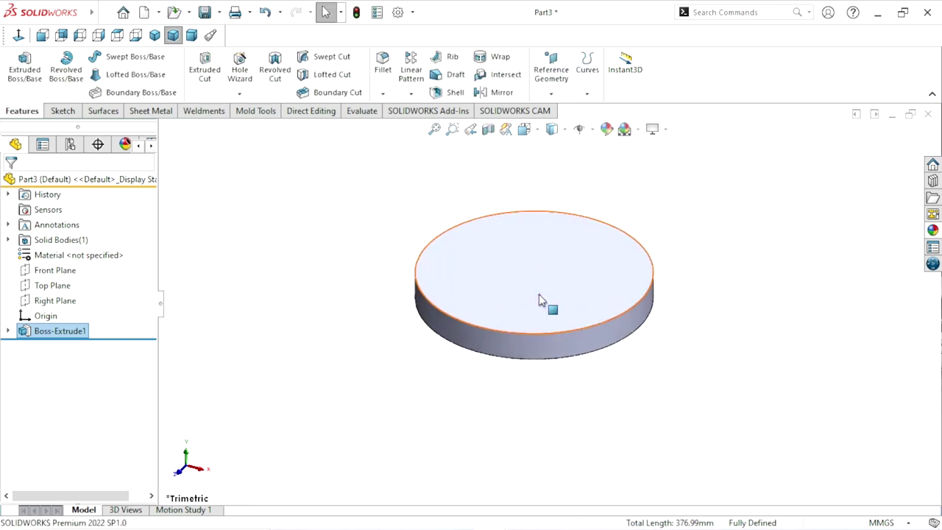
pyautogui.scroll(-1, 537, 298)
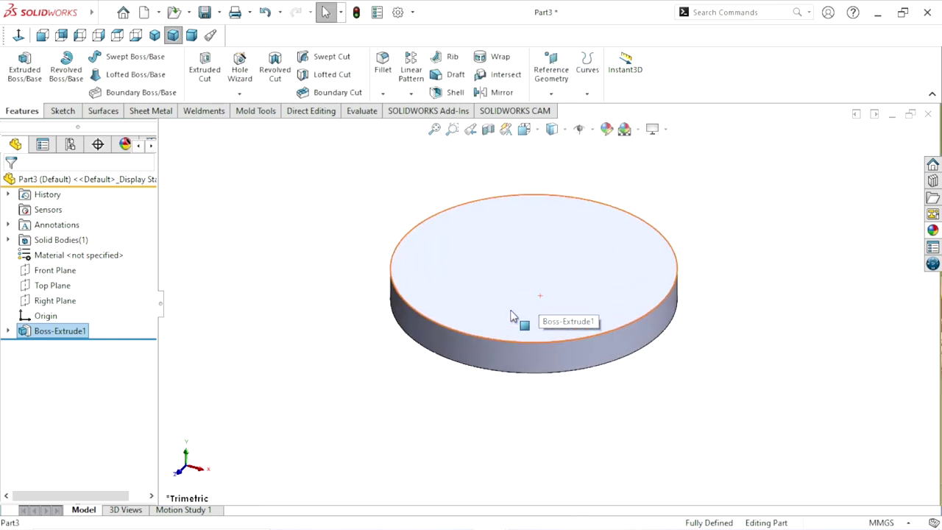
# - Start a new sketch on the disc's top face and make Sketch1 visible
pyautogui.click(512, 312)
pyautogui.click(578, 276)
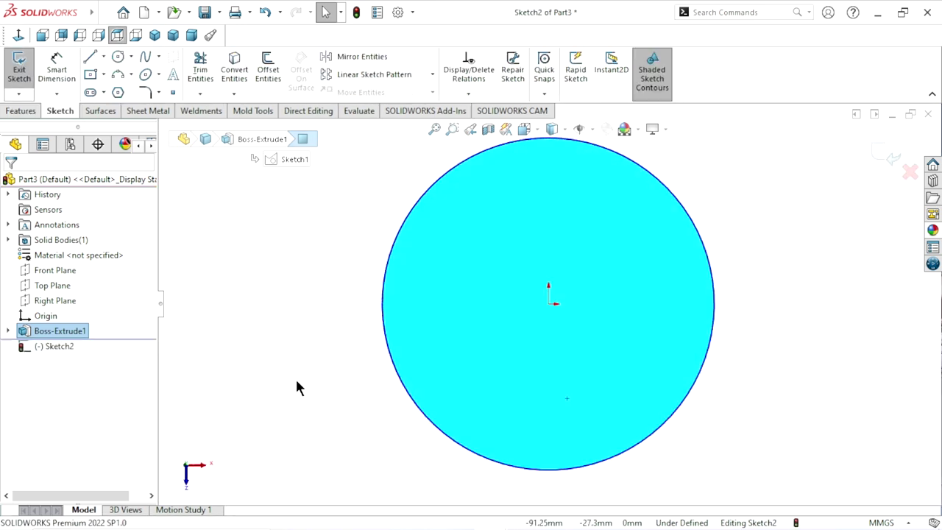
pyautogui.click(297, 386)
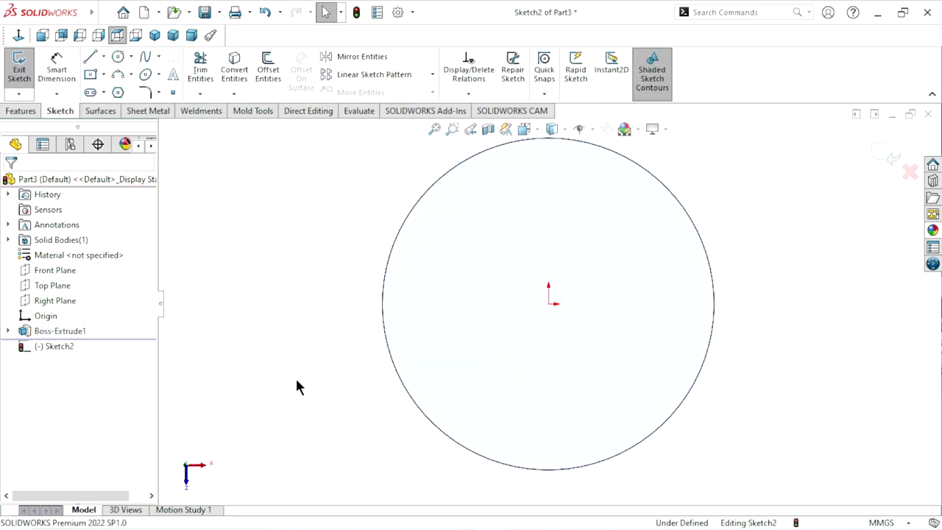
pyautogui.click(8, 332)
pyautogui.click(52, 351)
pyautogui.click(70, 327)
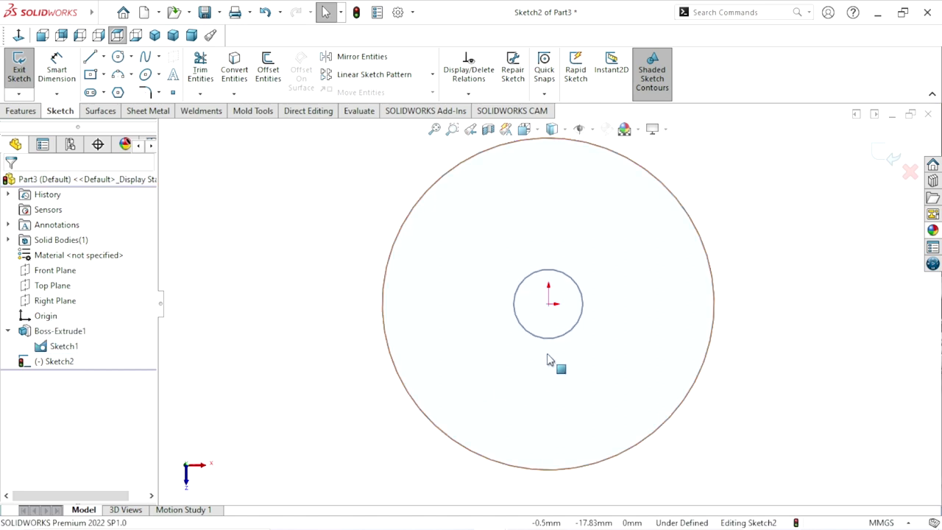
# - Convert the 25 mm inner and 120 mm outer circles into the new sketch
pyautogui.click(547, 340)
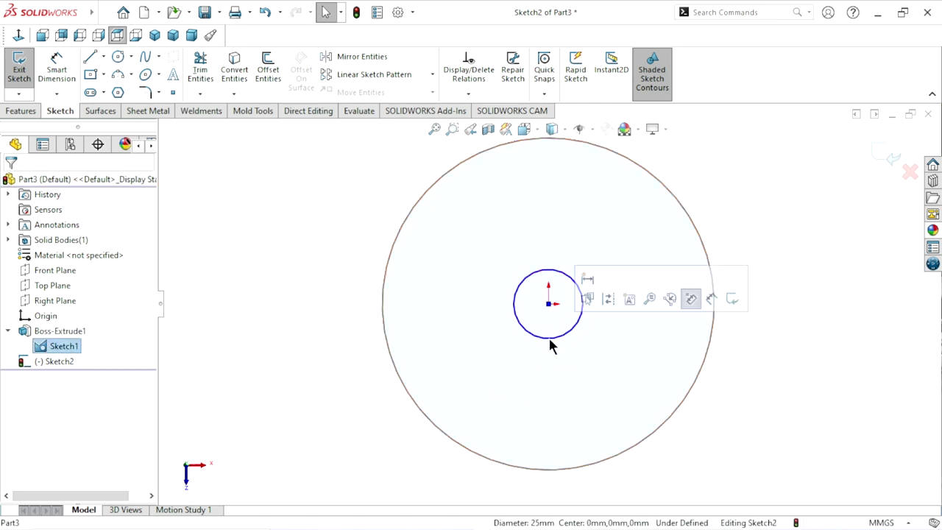
pyautogui.click(237, 79)
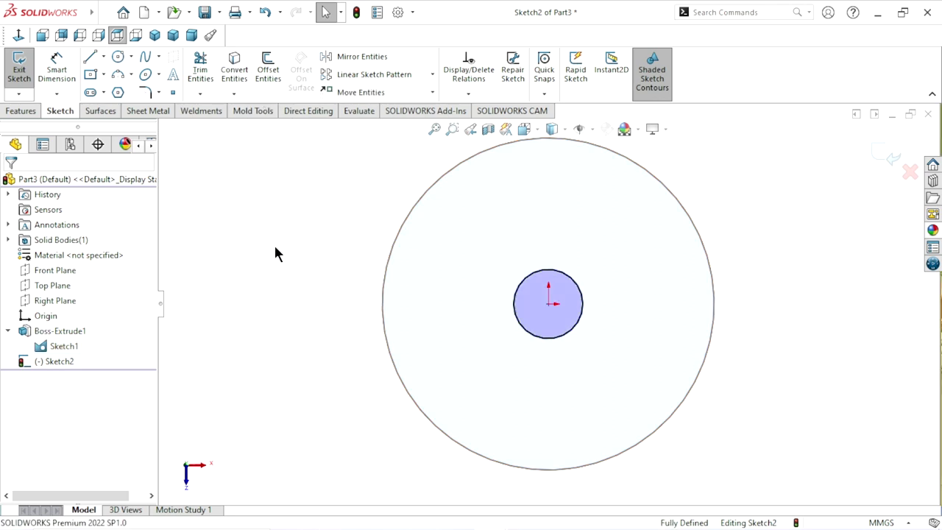
pyautogui.click(395, 246)
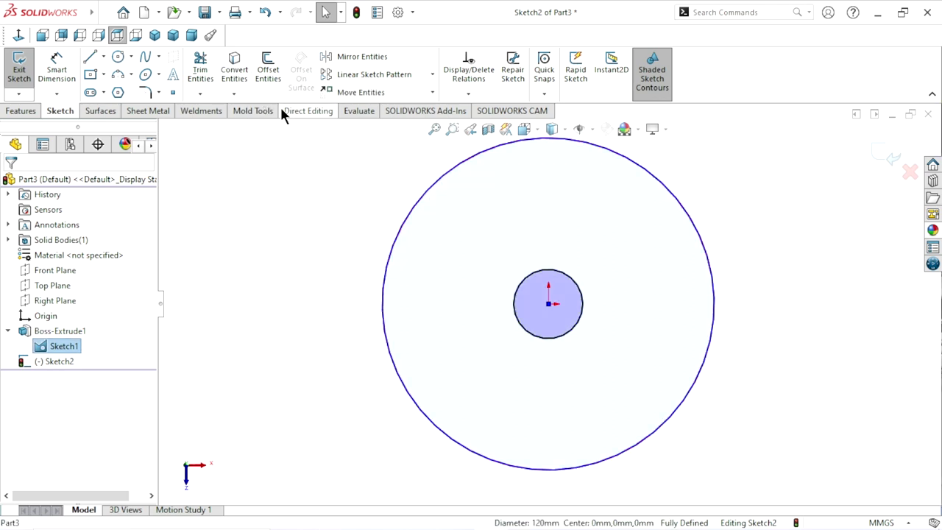
pyautogui.click(242, 77)
pyautogui.scroll(2, 559, 360)
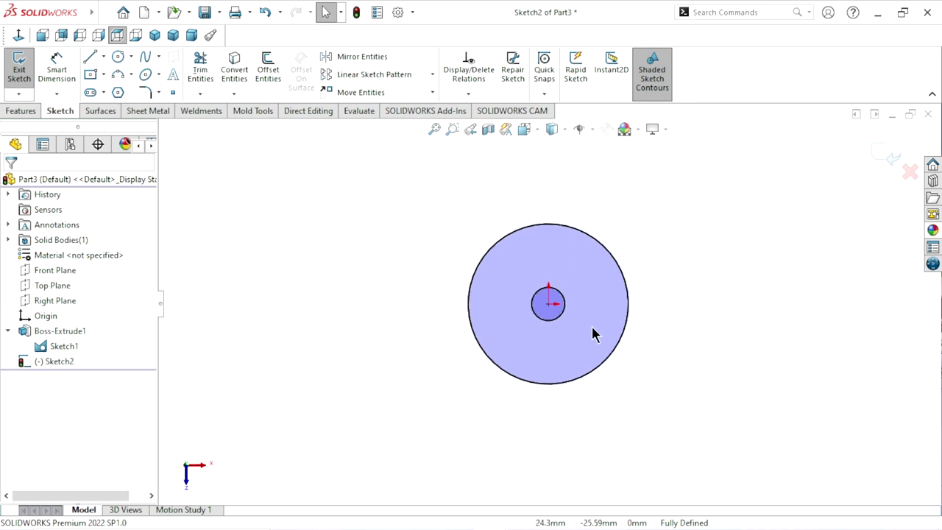
pyautogui.scroll(-2, 621, 277)
pyautogui.click(103, 56)
pyautogui.click(114, 89)
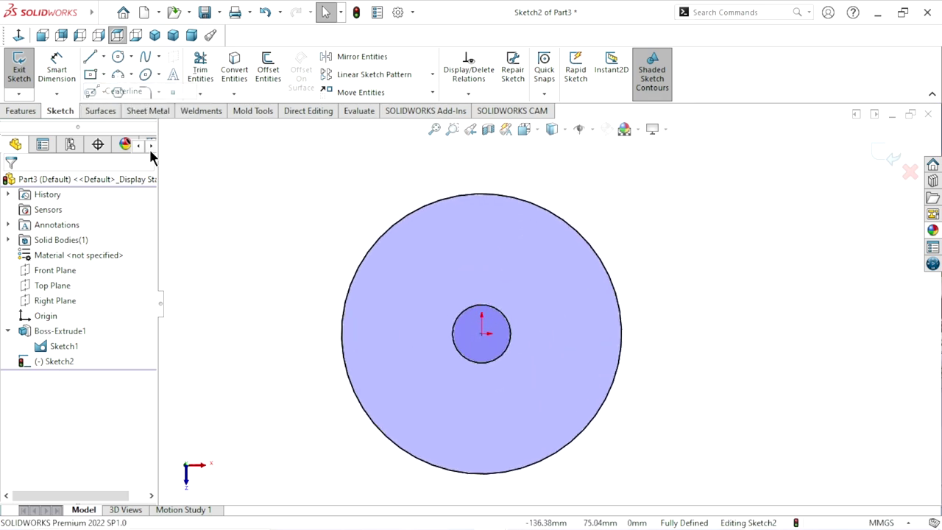
pyautogui.click(483, 333)
pyautogui.click(480, 196)
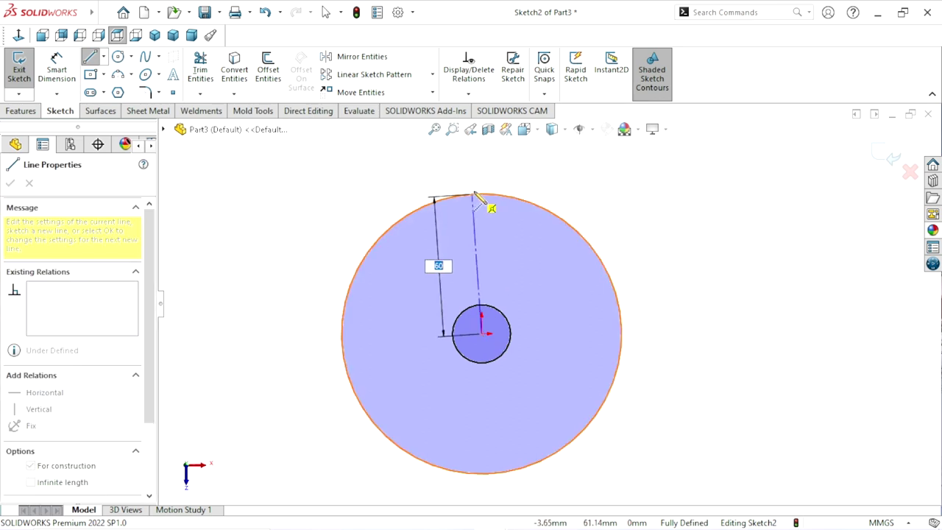
pyautogui.rightClick(601, 203)
pyautogui.click(603, 198)
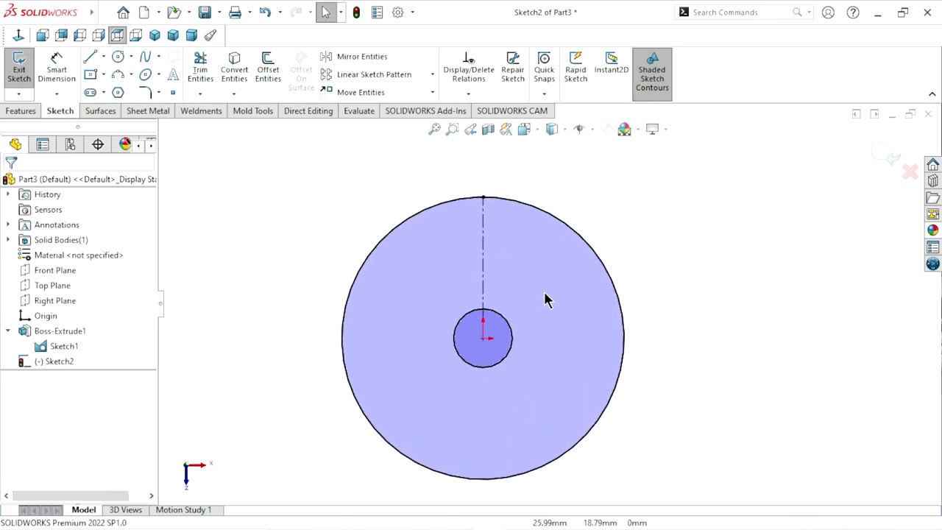
pyautogui.scroll(-2, 545, 294)
pyautogui.scroll(1, 486, 350)
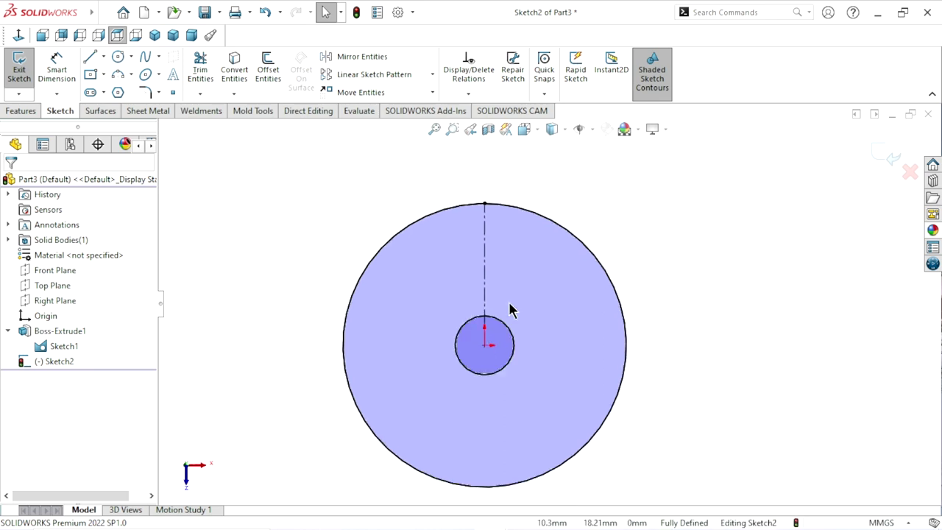
pyautogui.scroll(-1, 510, 309)
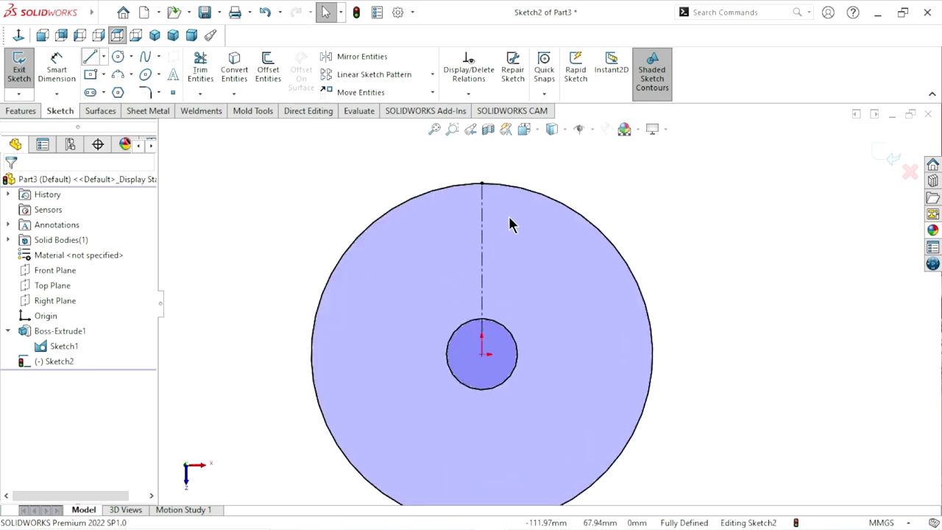
pyautogui.press('l')
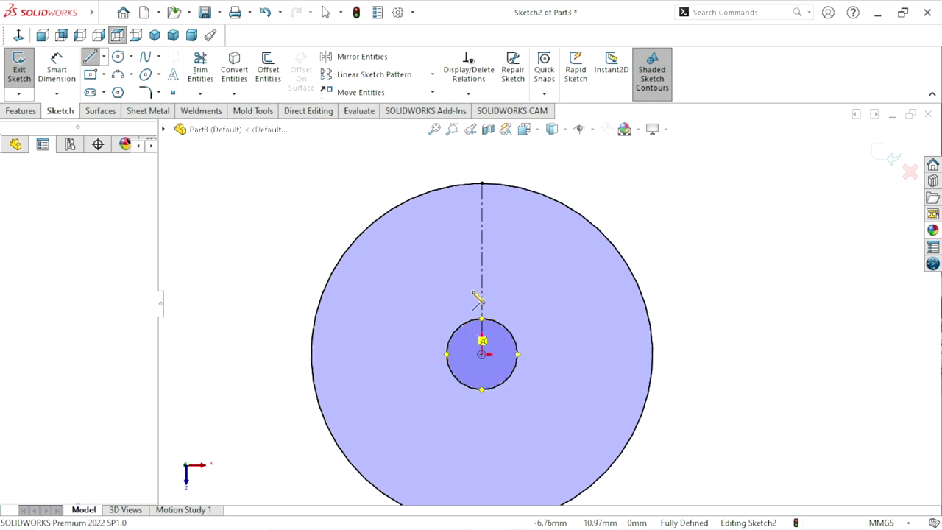
pyautogui.click(448, 350)
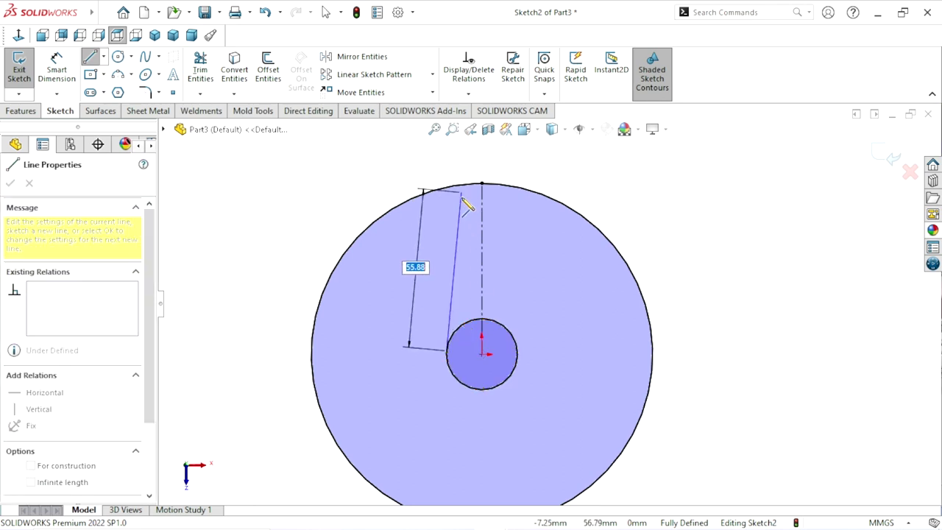
pyautogui.press('Escape')
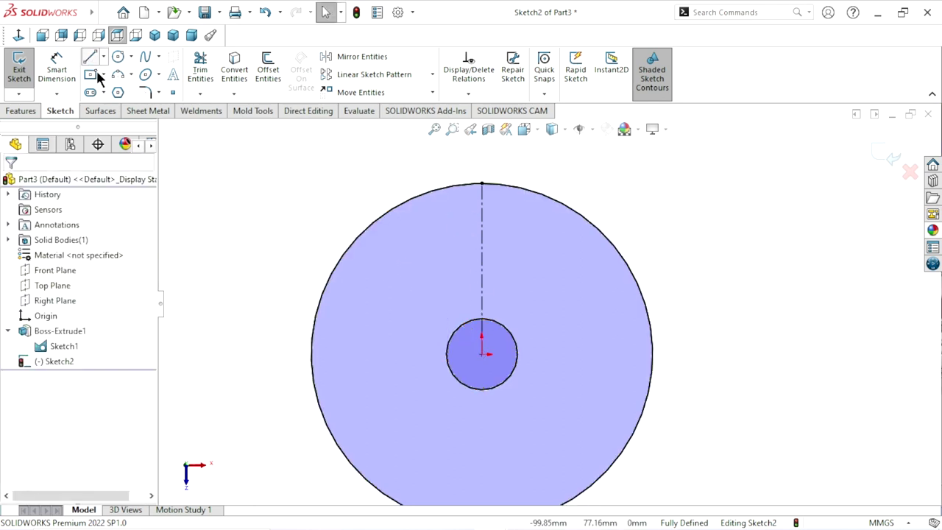
# - Draw a vertical line from the outer circle's top edge down to the small circle
pyautogui.press('l')
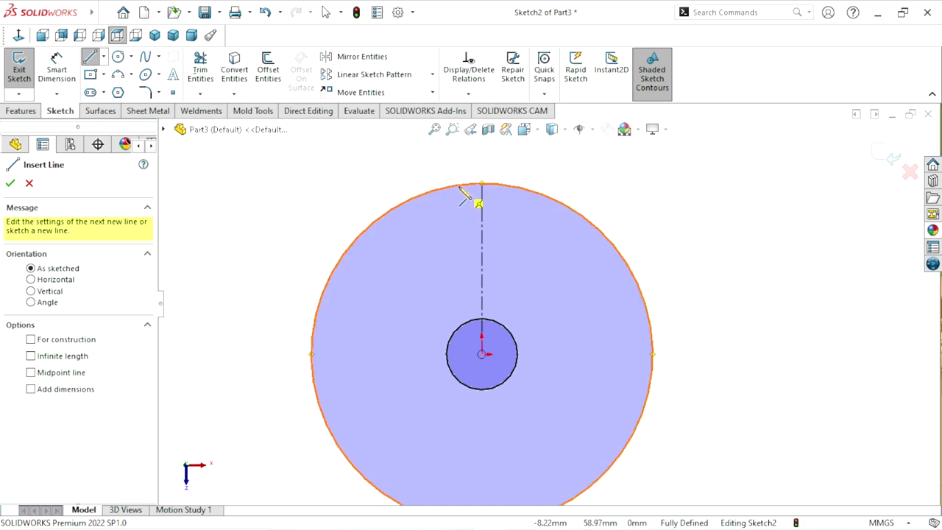
pyautogui.click(460, 189)
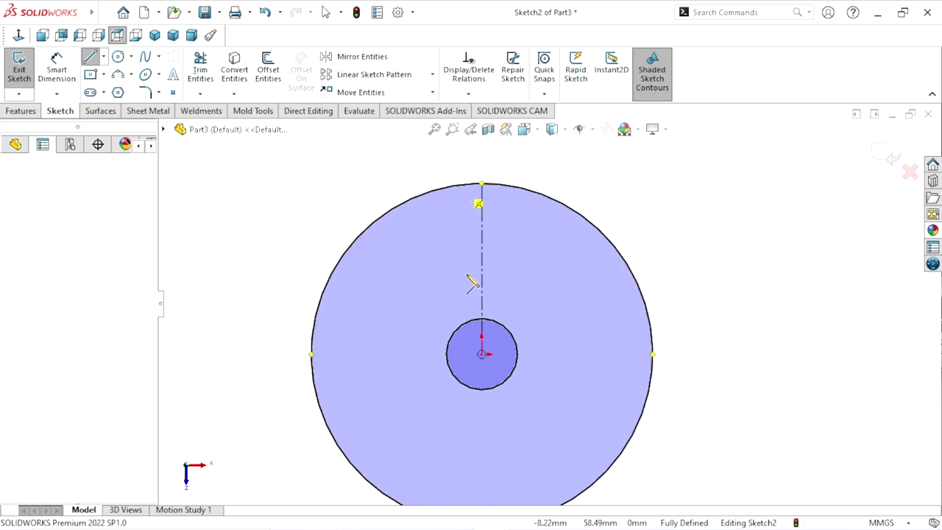
pyautogui.click(460, 328)
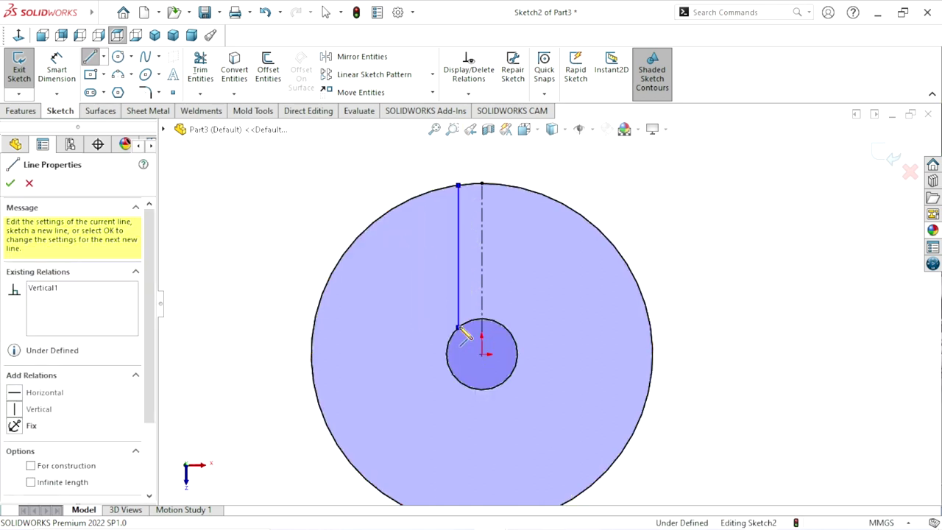
pyautogui.rightClick(346, 189)
pyautogui.click(375, 199)
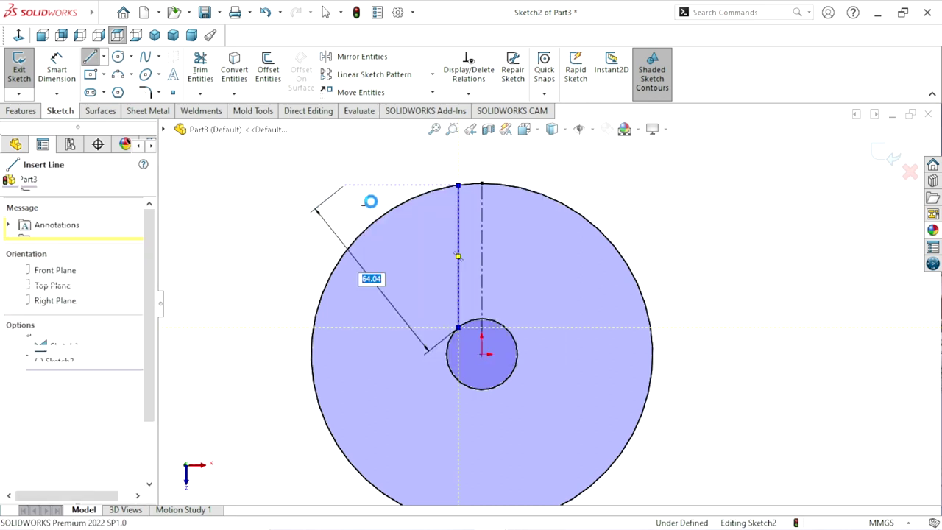
pyautogui.click(460, 248)
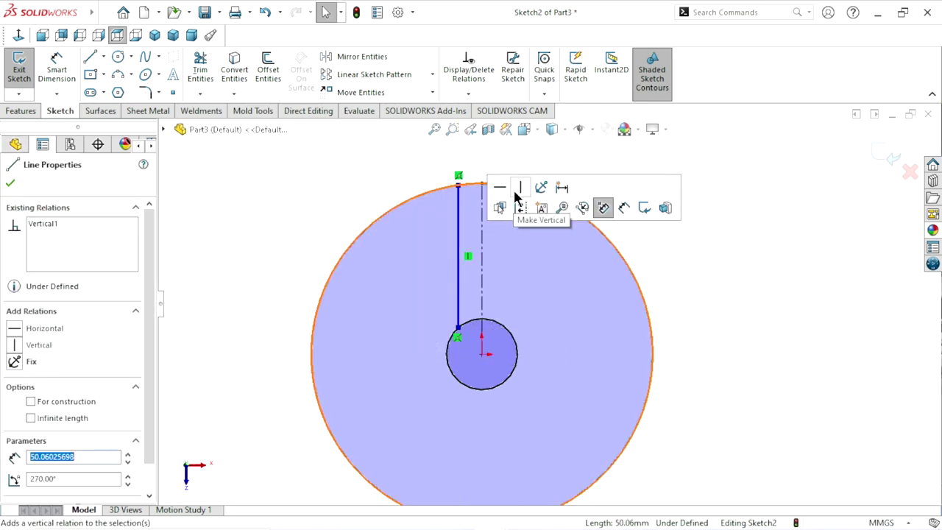
pyautogui.click(325, 185)
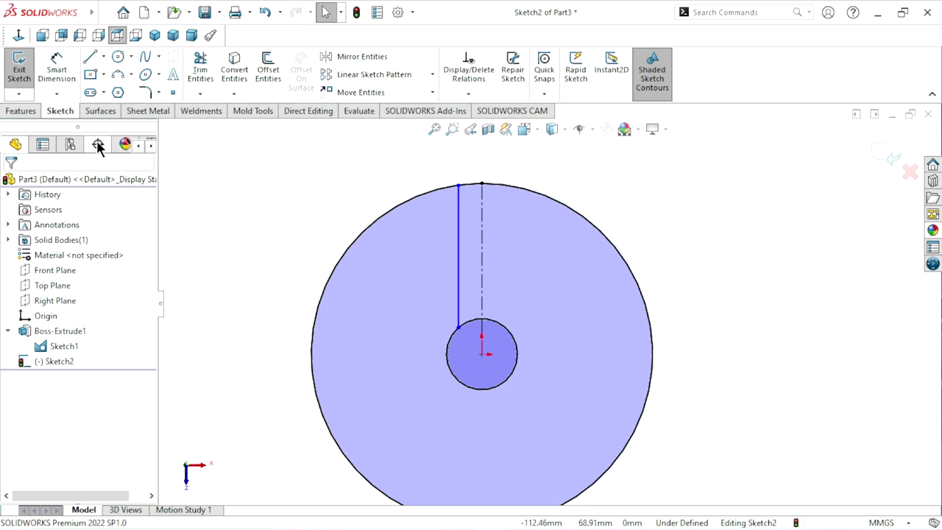
# - Dimension the vertical line 12.5 mm from the centreline
pyautogui.click(71, 82)
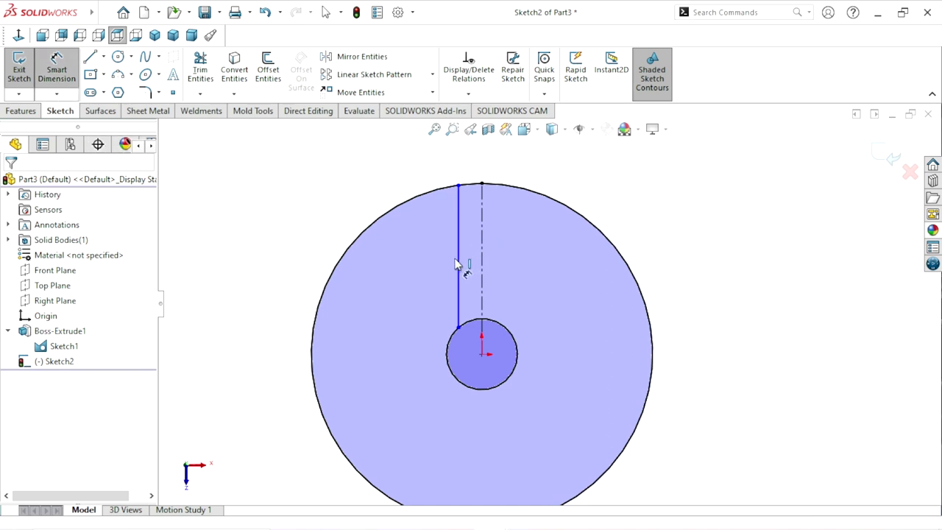
pyautogui.click(462, 263)
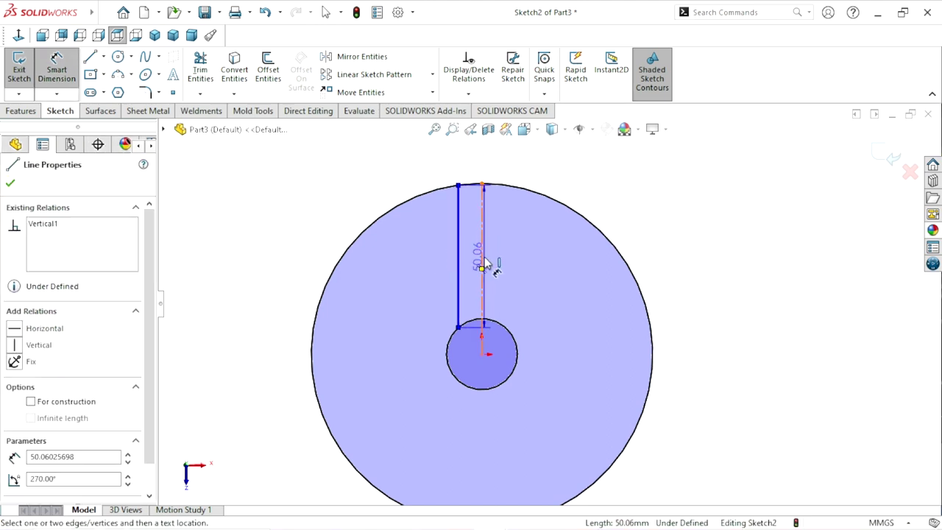
pyautogui.click(483, 265)
pyautogui.click(538, 167)
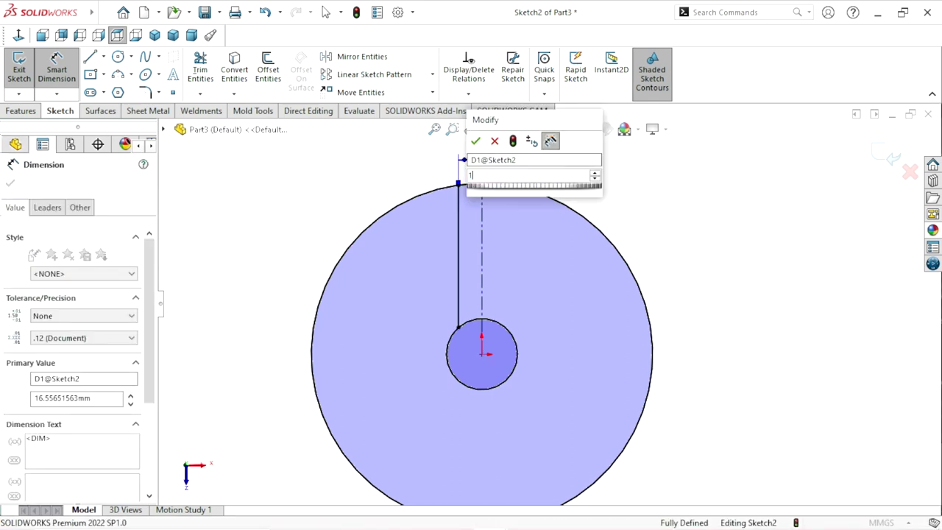
pyautogui.write('12')
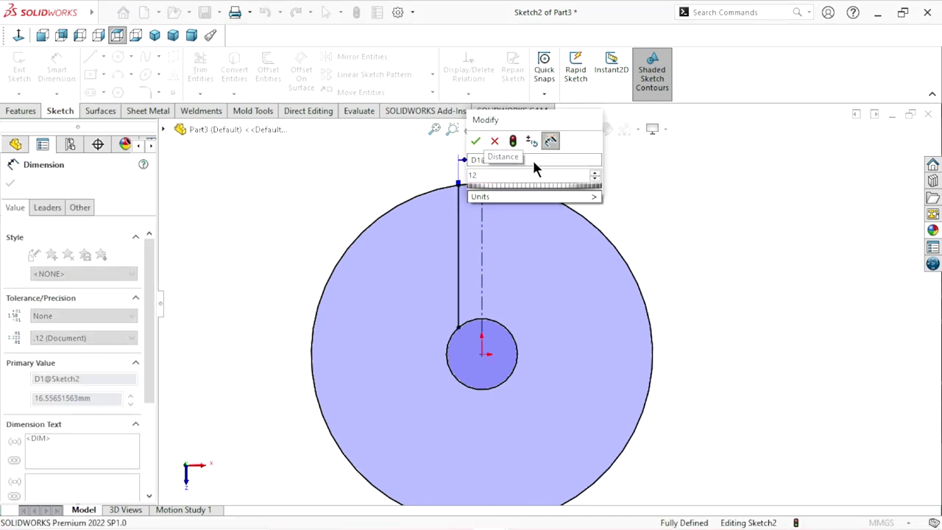
pyautogui.write('.5')
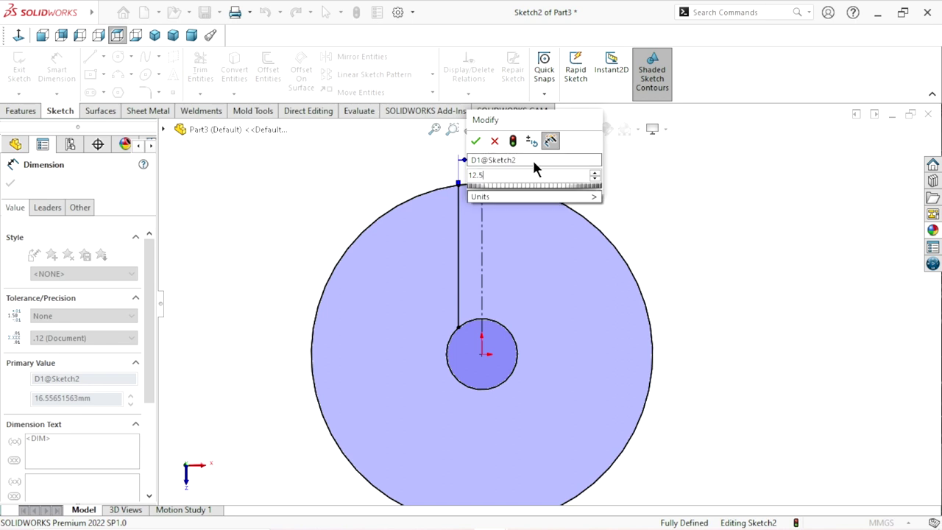
pyautogui.click(476, 141)
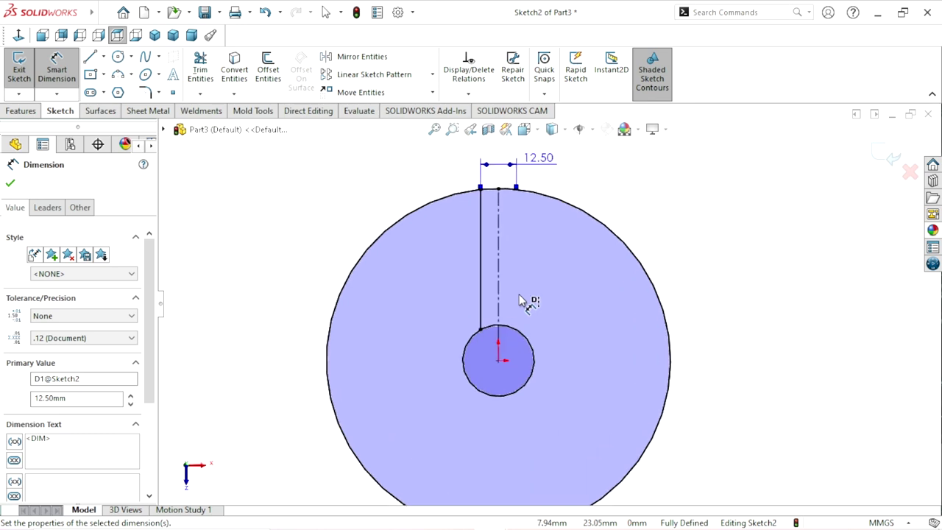
pyautogui.click(10, 183)
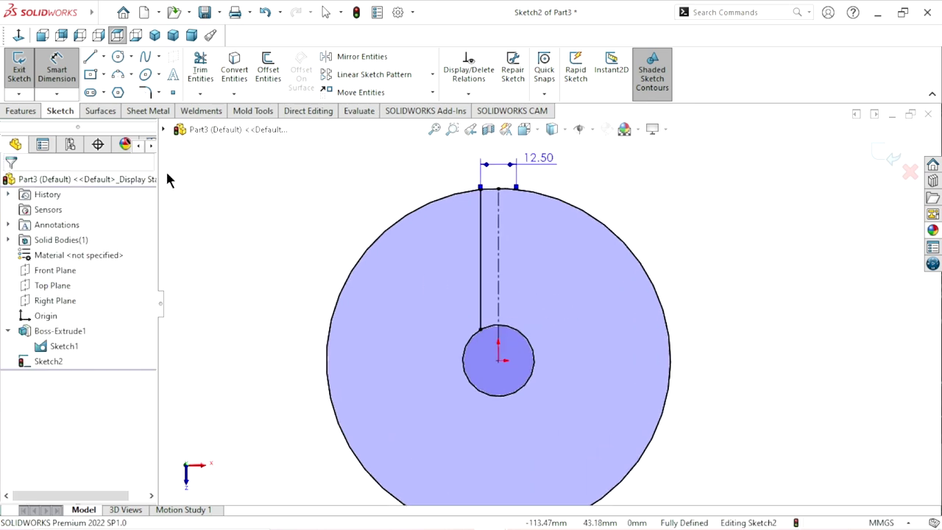
pyautogui.click(365, 56)
# - Mirror the vertical line about the centreline to form the arm's opposite side
pyautogui.click(482, 269)
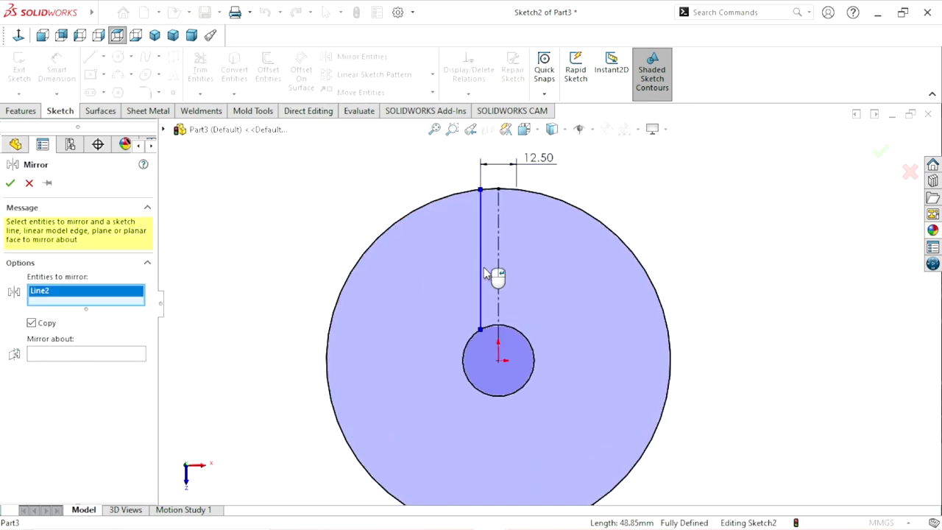
pyautogui.click(63, 353)
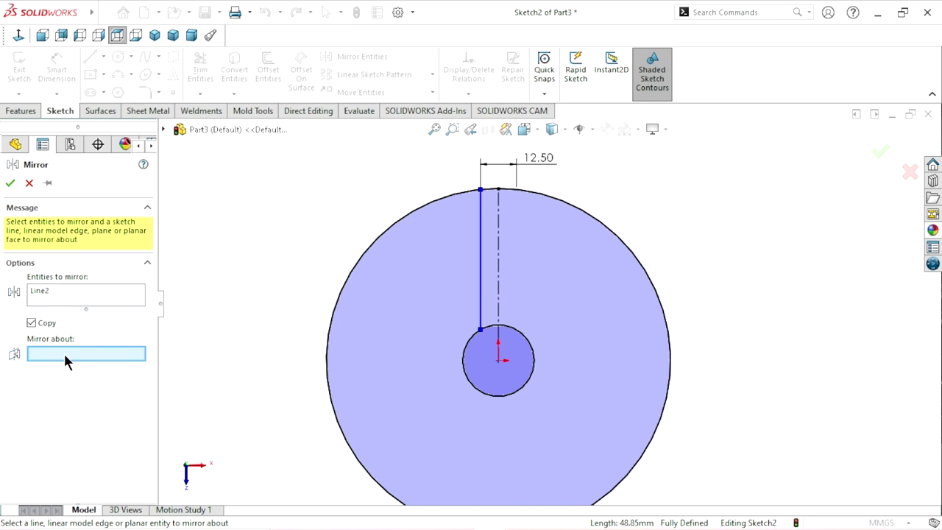
pyautogui.click(499, 266)
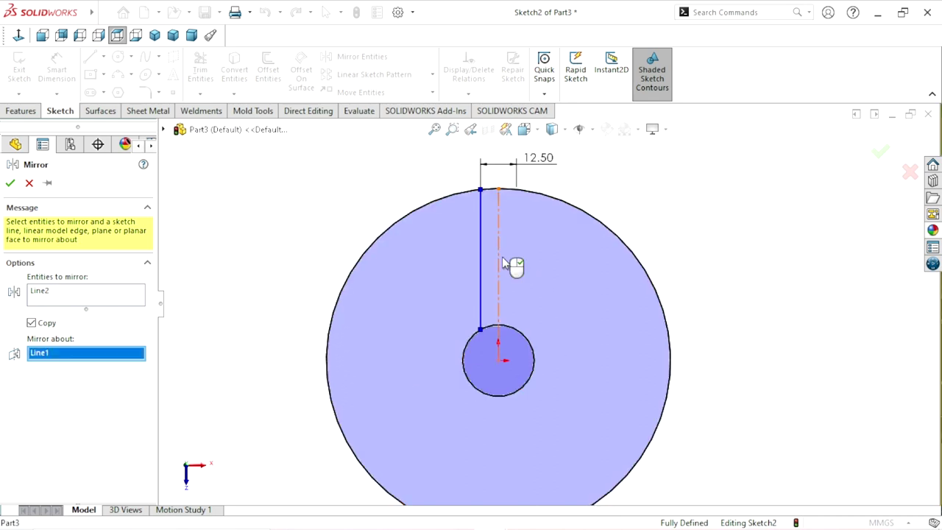
pyautogui.click(8, 184)
pyautogui.scroll(1, 538, 375)
pyautogui.scroll(1, 545, 360)
pyautogui.scroll(-1, 569, 318)
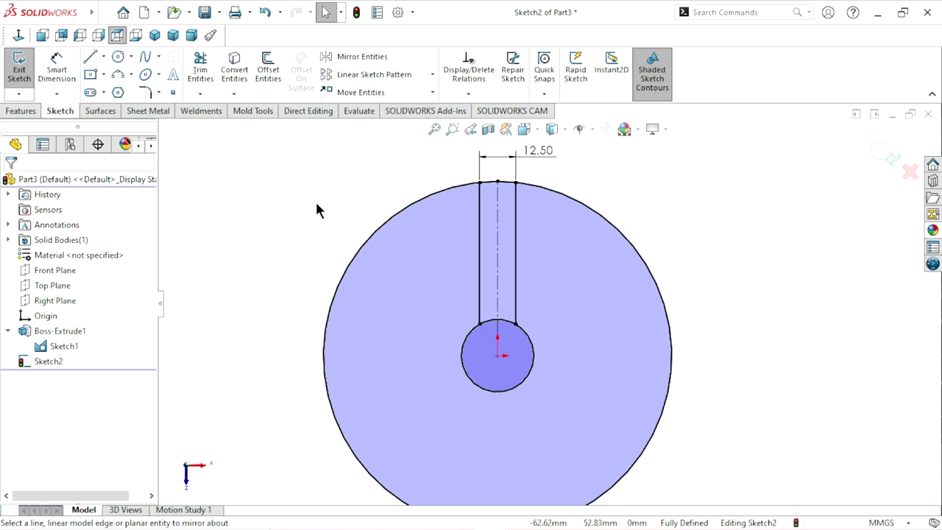
# - Trim the outer circle outside the arm and the small circle beyond the arm's end
pyautogui.click(200, 70)
pyautogui.moveTo(291, 221); pyautogui.dragTo(345, 282)
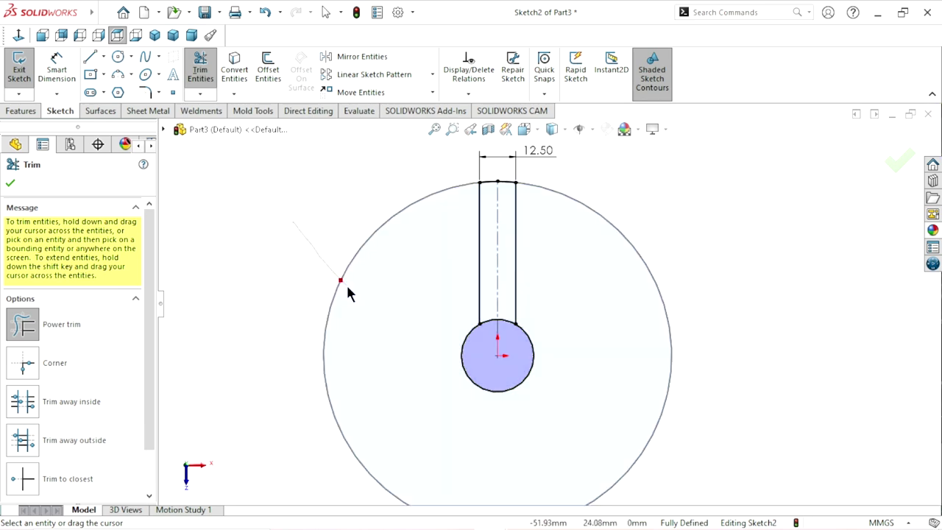
pyautogui.scroll(1, 517, 394)
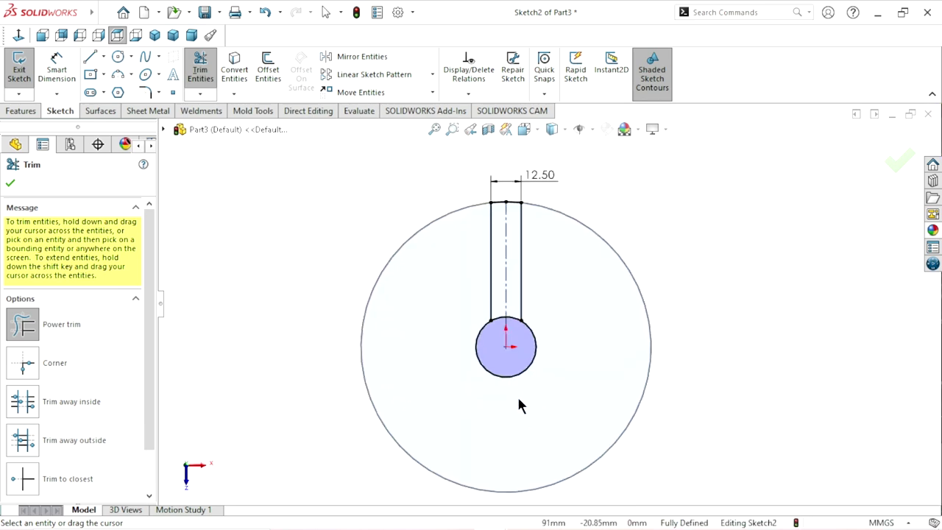
pyautogui.scroll(1, 515, 368)
pyautogui.scroll(-2, 514, 357)
pyautogui.scroll(-2, 515, 358)
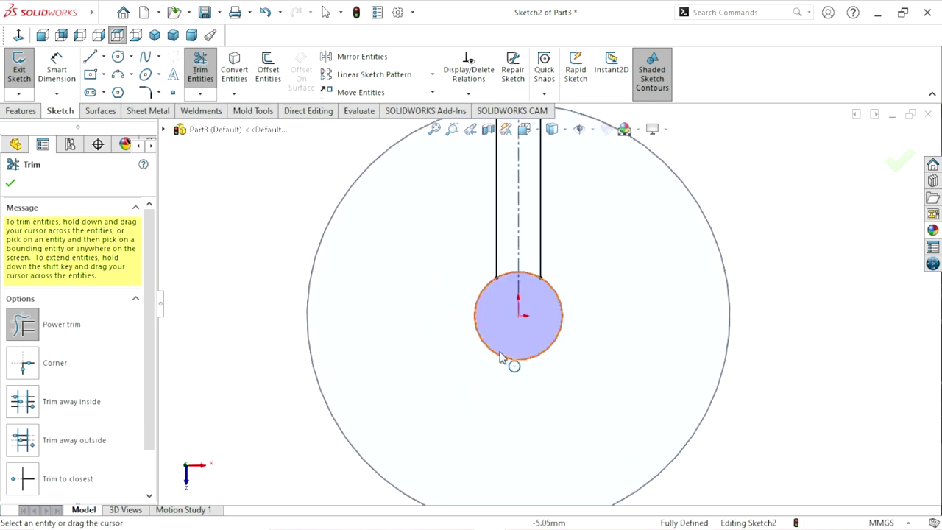
pyautogui.moveTo(446, 286)
pyautogui.mouseDown()
pyautogui.moveTo(485, 331)
pyautogui.moveTo(478, 354)
pyautogui.mouseUp()
pyautogui.scroll(2, 454, 381)
pyautogui.scroll(-1, 575, 343)
pyautogui.click(9, 183)
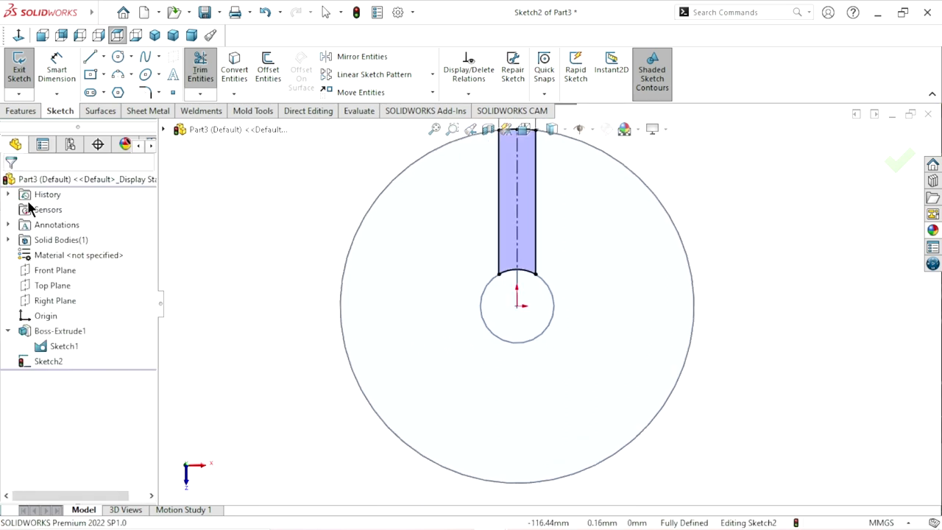
# - Hide Sketch1 in the feature tree
pyautogui.click(67, 346)
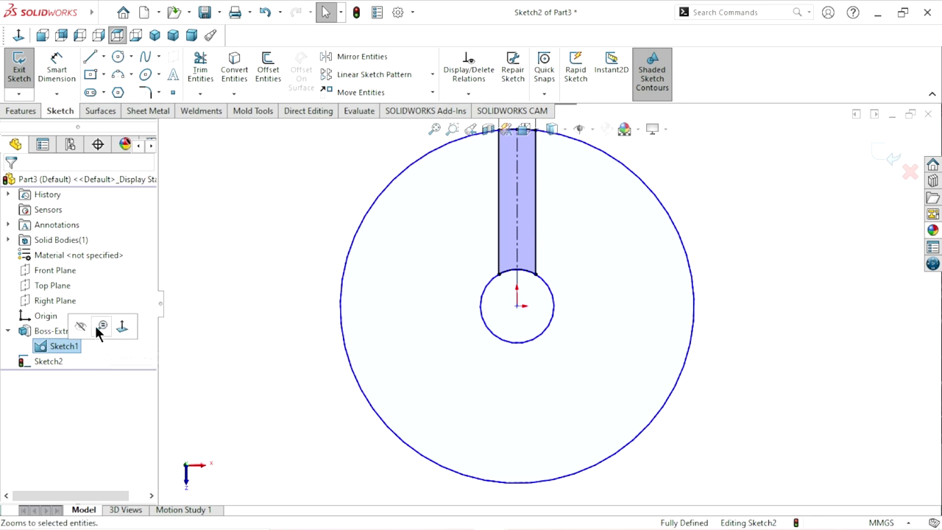
pyautogui.click(81, 326)
pyautogui.scroll(1, 595, 326)
pyautogui.scroll(2, 595, 296)
pyautogui.scroll(-2, 581, 294)
pyautogui.scroll(-1, 548, 309)
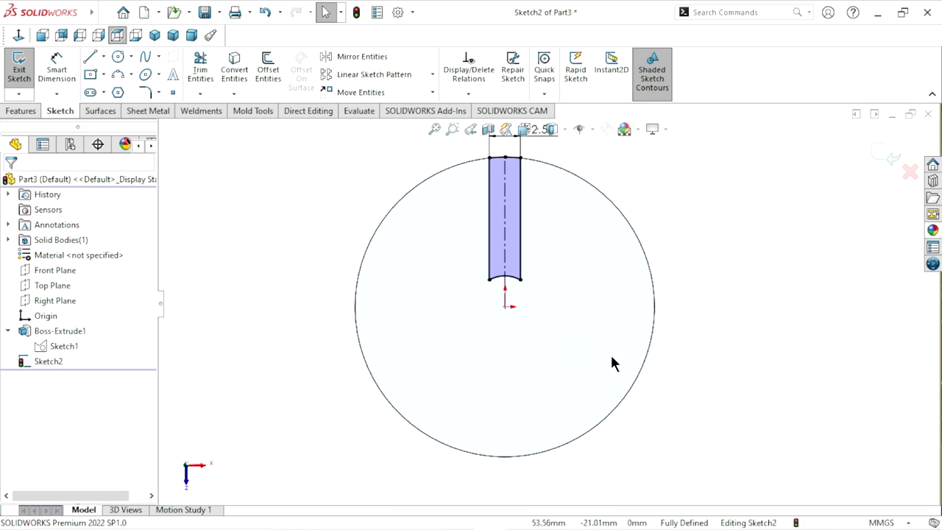
pyautogui.scroll(1, 610, 353)
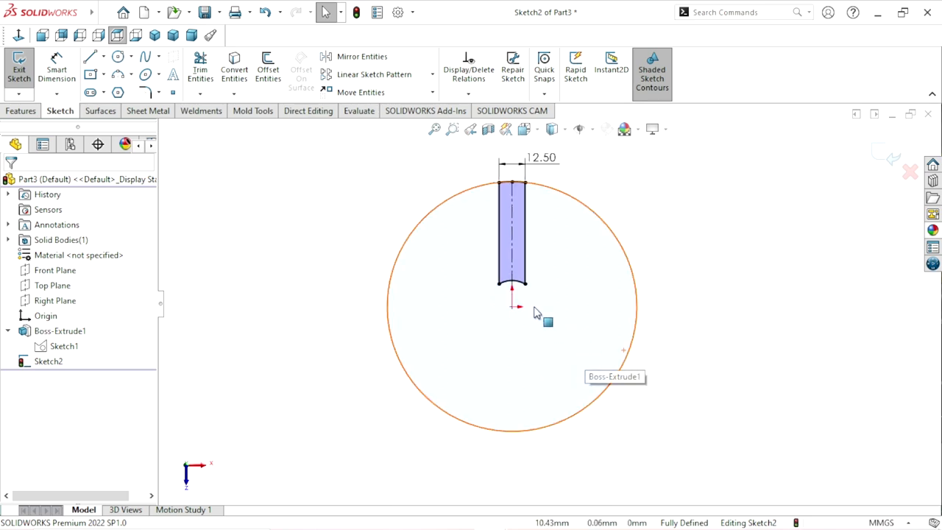
# - Undo the small-circle trim, retry trimming its lower arc, then undo that too
pyautogui.click(265, 13)
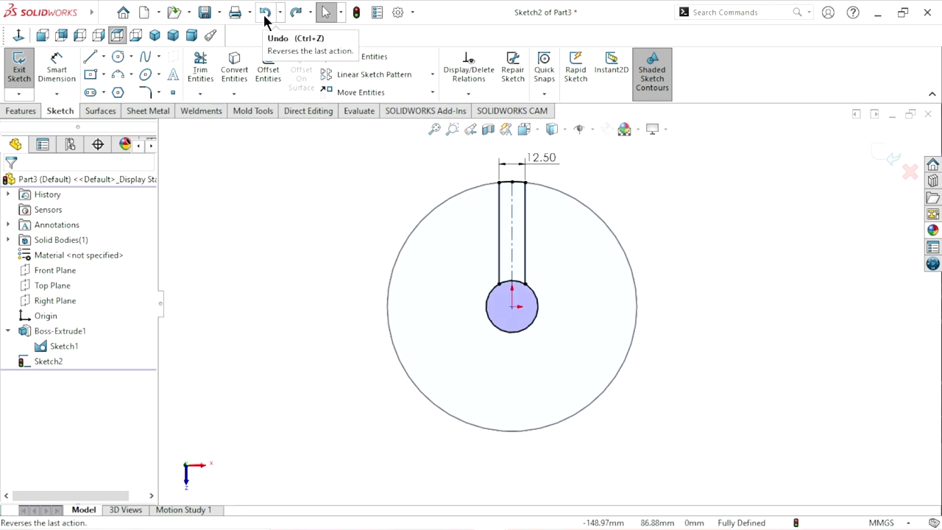
pyautogui.scroll(1, 545, 332)
pyautogui.scroll(-1, 543, 326)
pyautogui.scroll(-1, 542, 318)
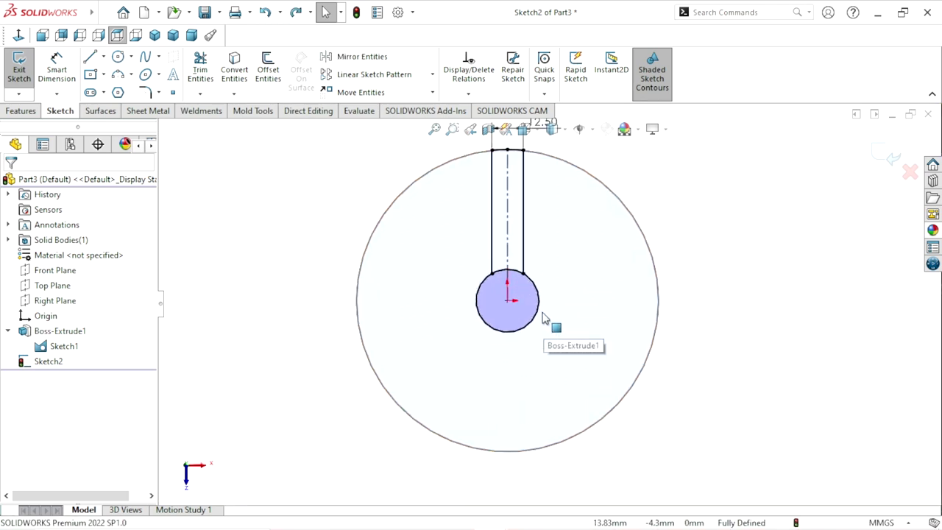
pyautogui.scroll(1, 546, 323)
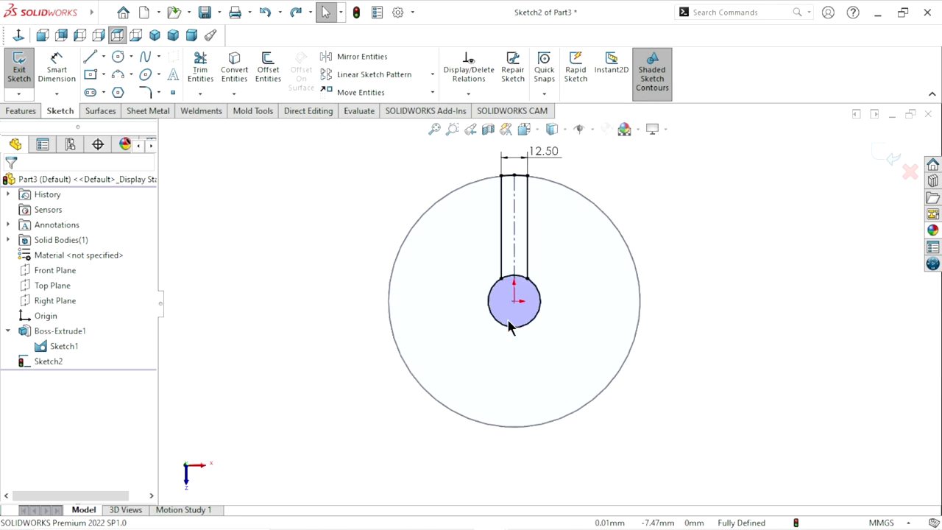
pyautogui.scroll(-1, 527, 294)
pyautogui.scroll(-1, 527, 295)
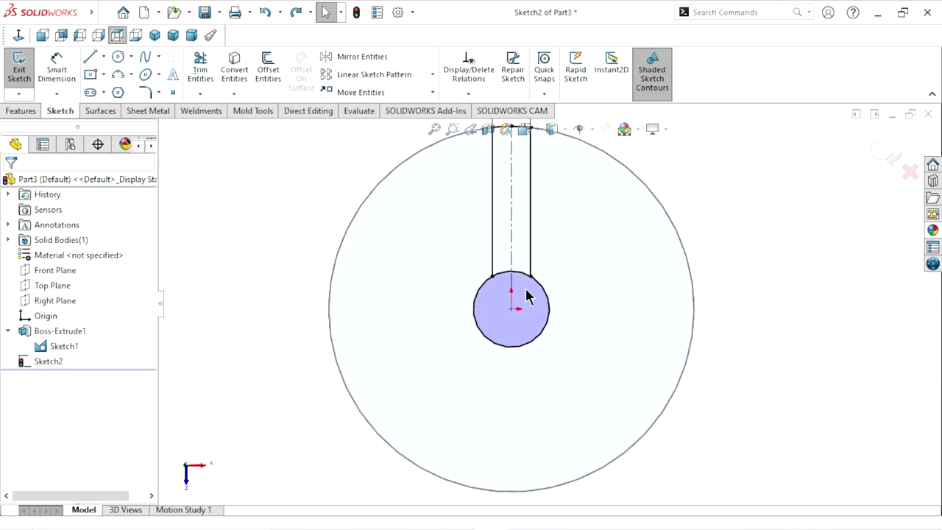
pyautogui.click(202, 69)
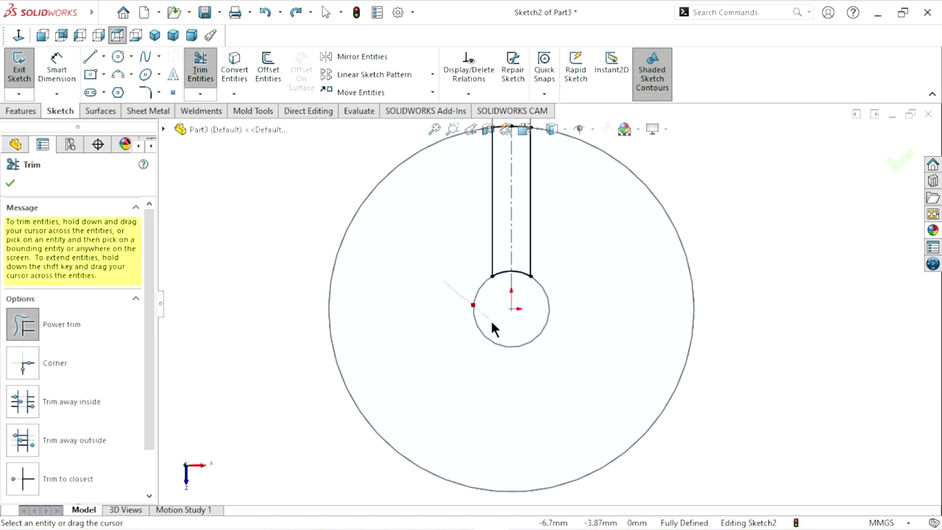
pyautogui.moveTo(492, 326); pyautogui.dragTo(498, 263)
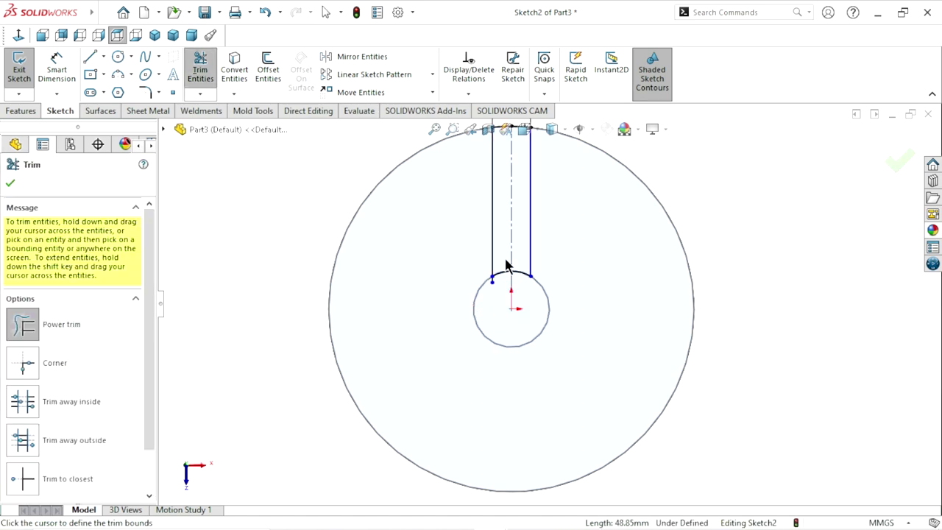
pyautogui.click(266, 13)
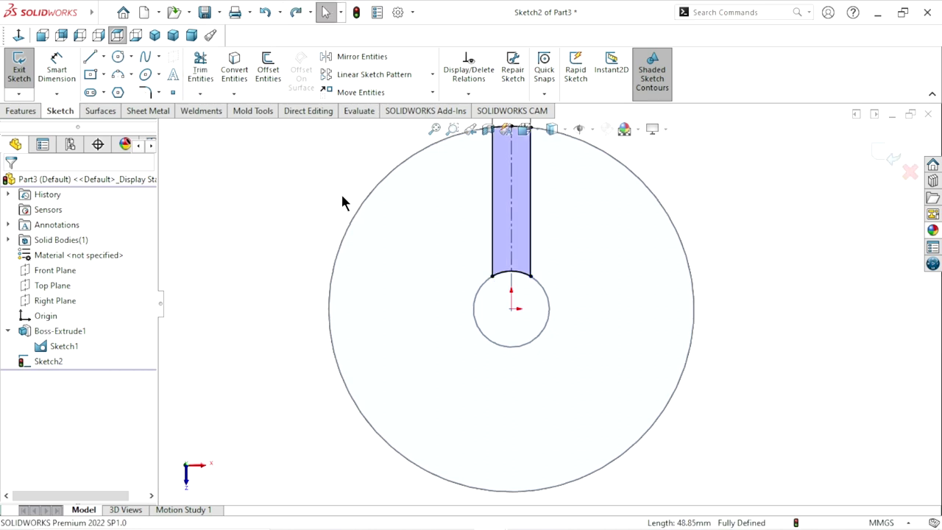
# - Trim away the slot's inner arc, leaving only the two parallel sides
pyautogui.click(209, 70)
pyautogui.scroll(-5, 519, 294)
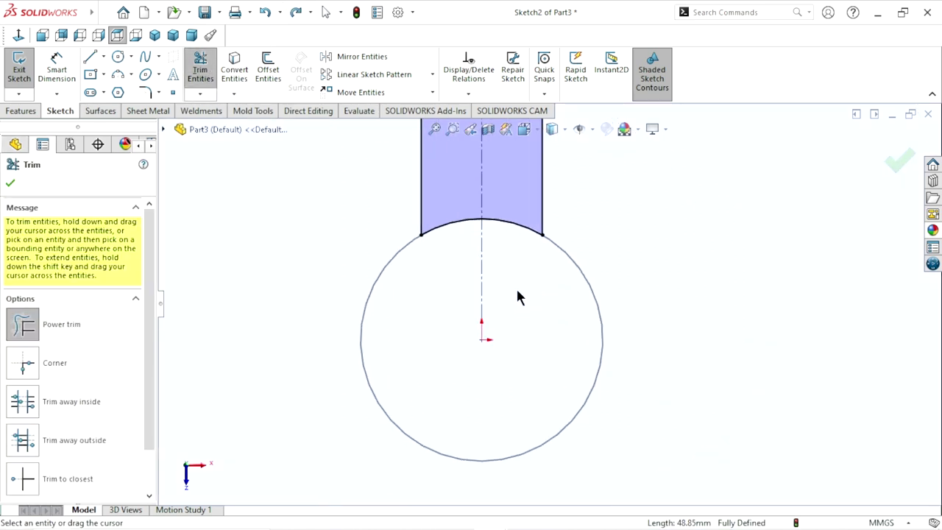
pyautogui.moveTo(440, 248); pyautogui.dragTo(450, 207)
pyautogui.moveTo(521, 236); pyautogui.dragTo(464, 284)
pyautogui.scroll(3, 437, 305)
pyautogui.scroll(-1, 527, 293)
pyautogui.click(10, 183)
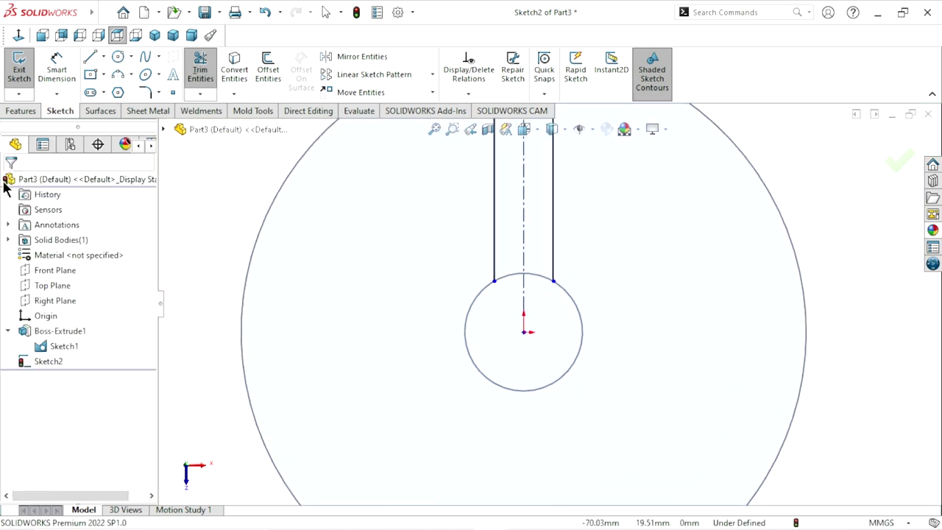
# - Hide Sketch1's circles again
pyautogui.click(74, 346)
pyautogui.click(88, 326)
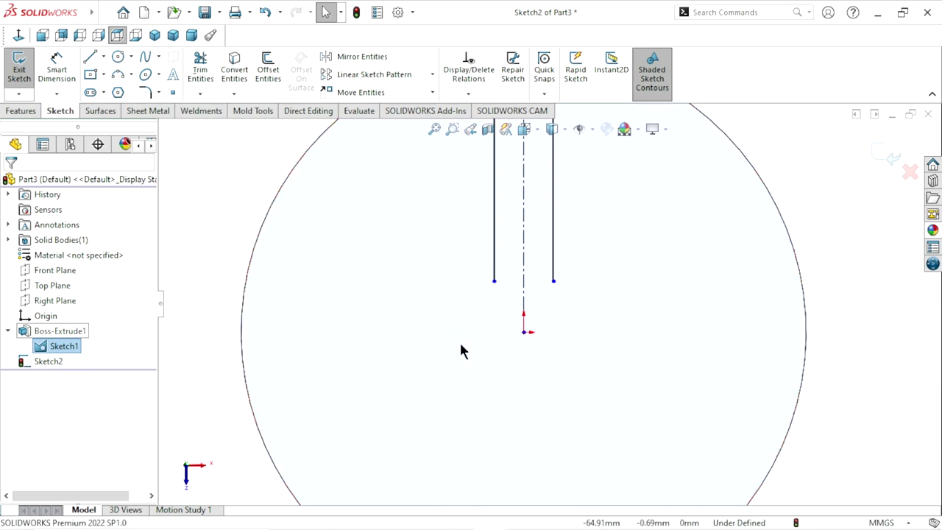
pyautogui.scroll(3, 459, 340)
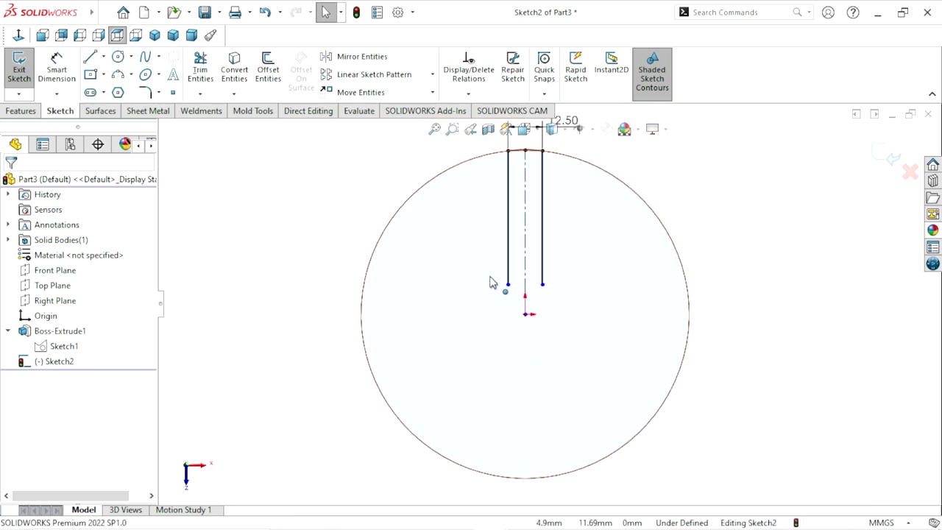
# - Circular-pattern both side lines and the top arc into 6 instances over 360°, then fit the view
pyautogui.click(432, 74)
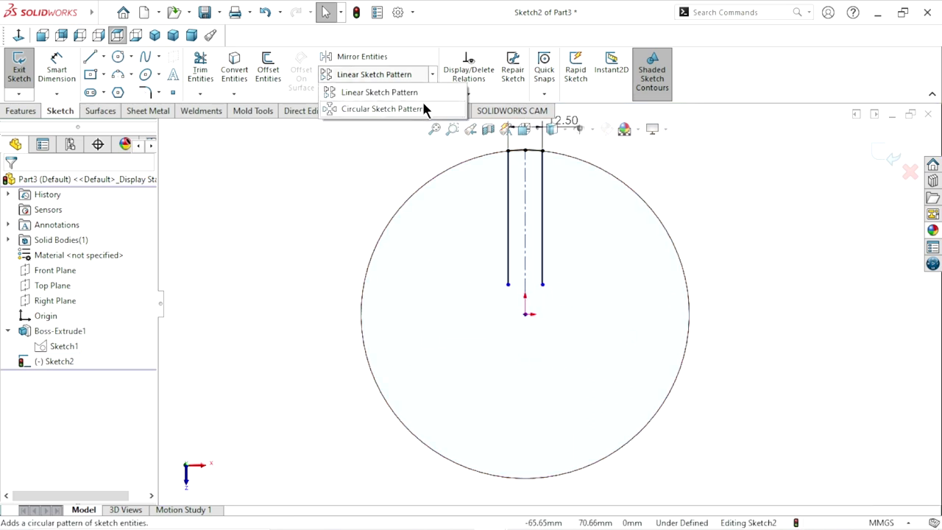
pyautogui.click(421, 108)
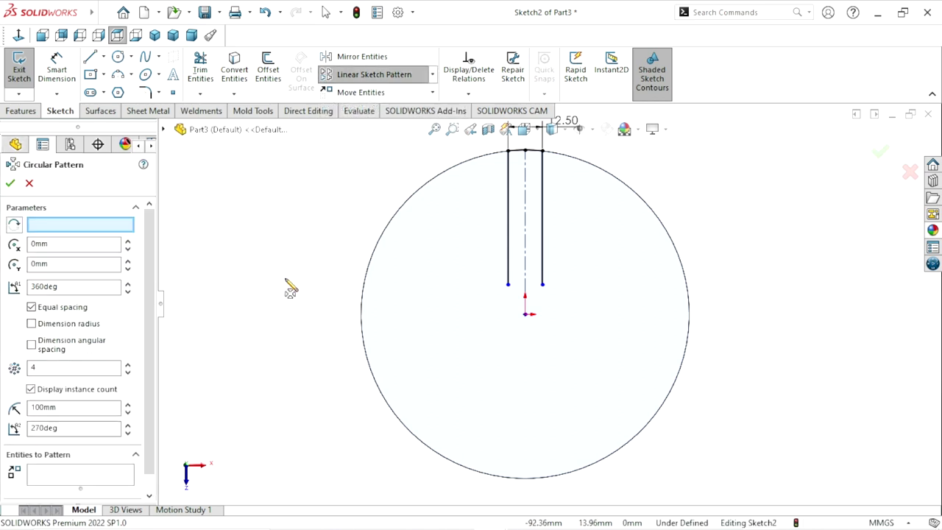
pyautogui.click(508, 186)
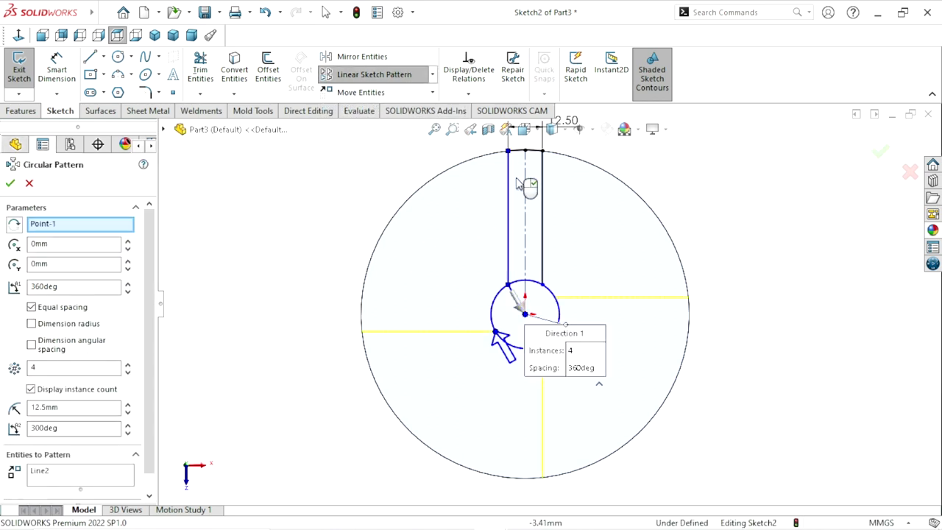
pyautogui.click(542, 183)
pyautogui.click(517, 153)
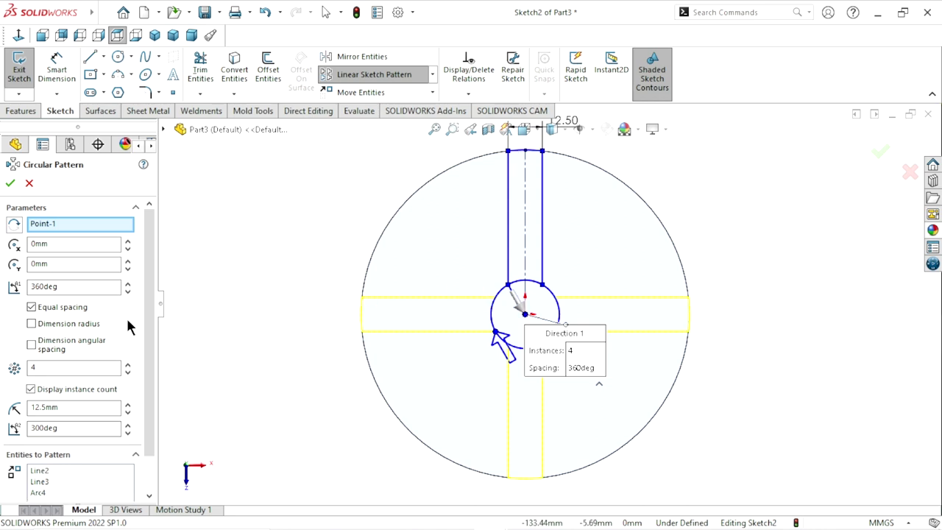
pyautogui.click(131, 365)
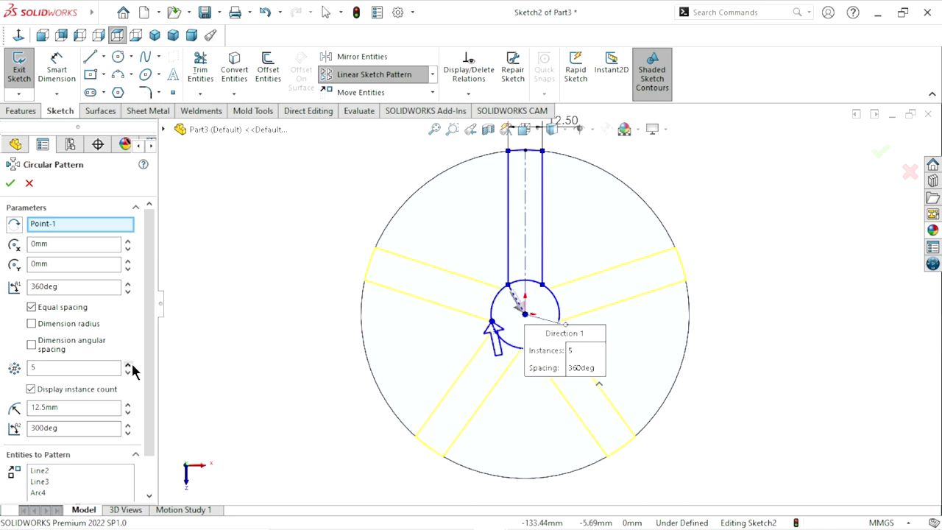
pyautogui.scroll(-3, 512, 294)
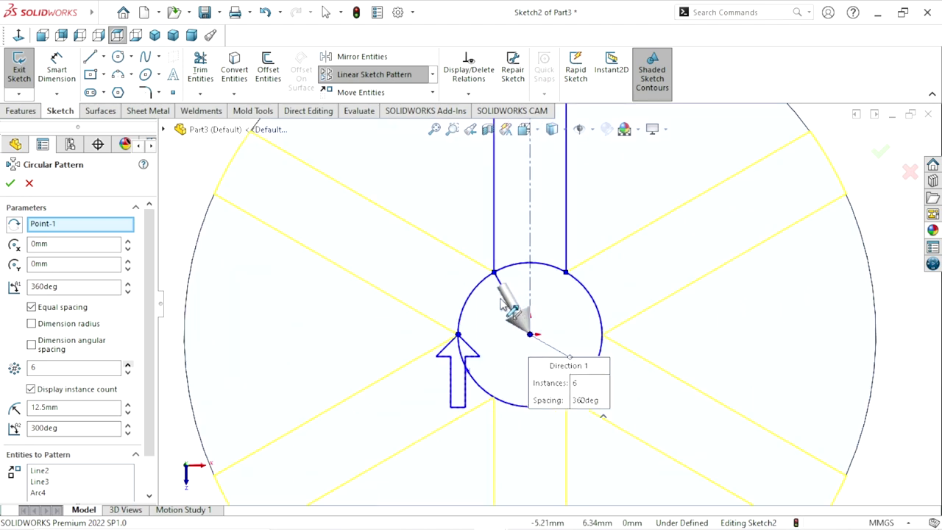
pyautogui.scroll(-2, 508, 290)
pyautogui.click(10, 183)
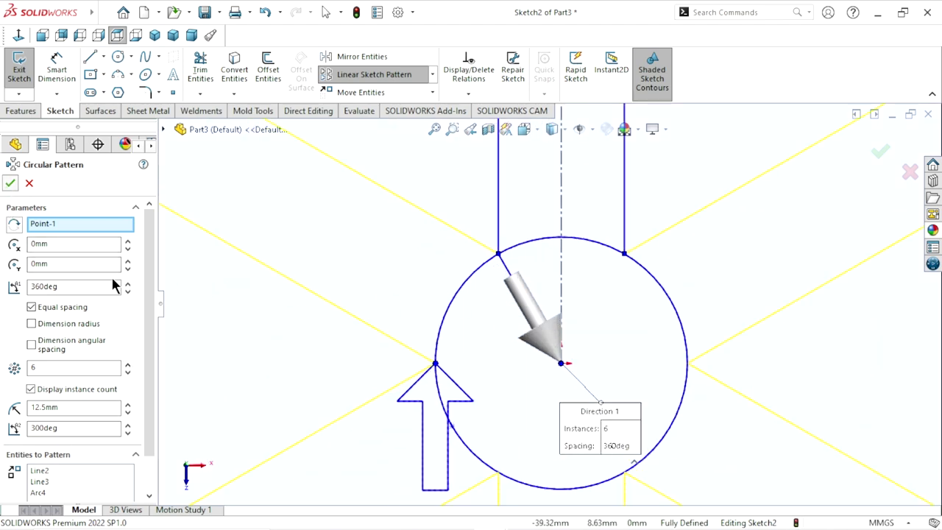
pyautogui.press('f')
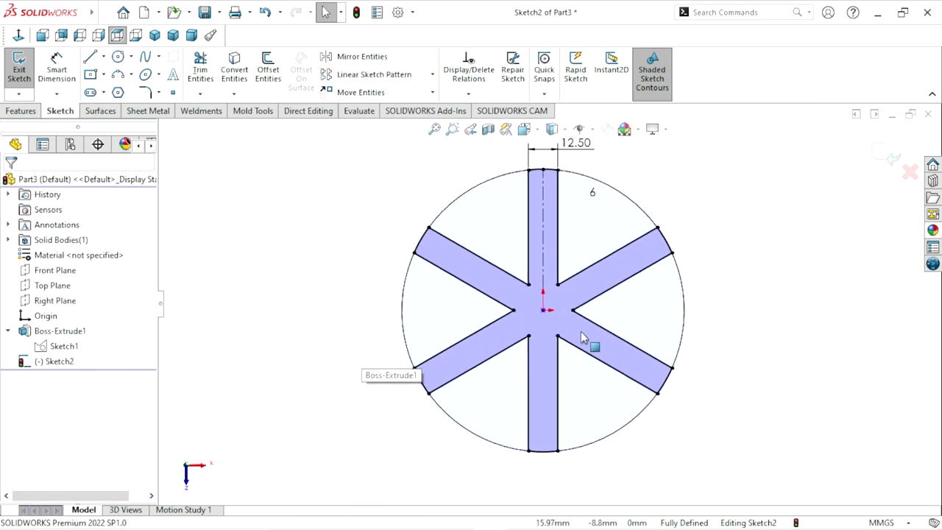
pyautogui.click(22, 111)
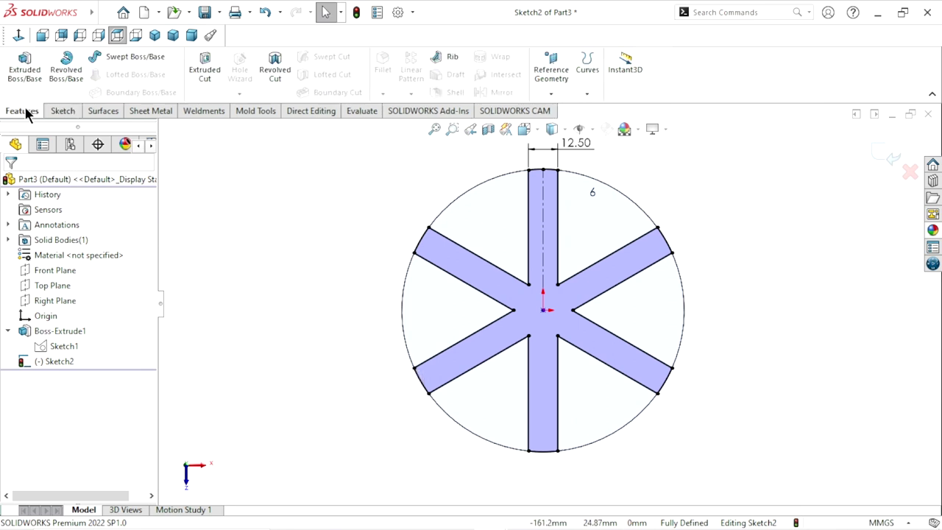
# - Cut the six-arm sketch 12 mm blind into the disc, previewing in isometric view
pyautogui.click(204, 71)
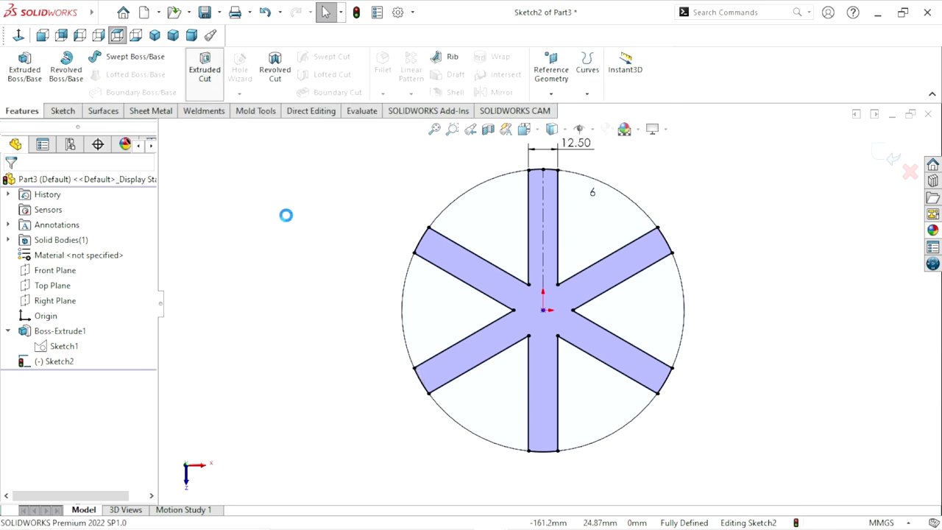
pyautogui.click(155, 35)
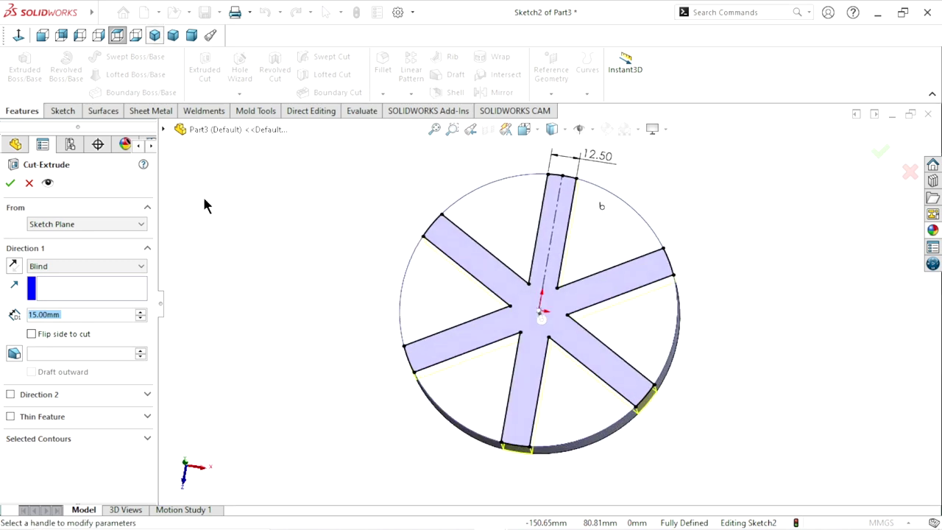
pyautogui.click(66, 315)
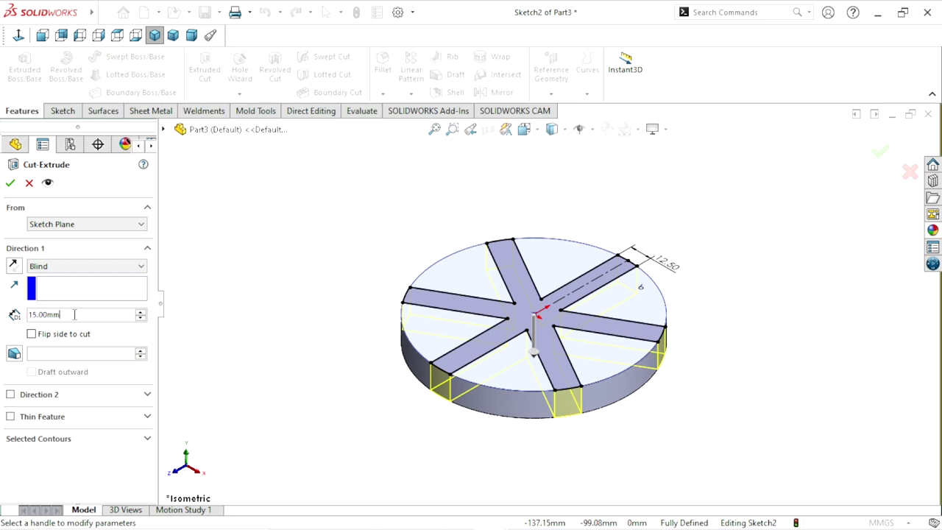
pyautogui.write('1')
pyautogui.write('2')
pyautogui.press('Return')
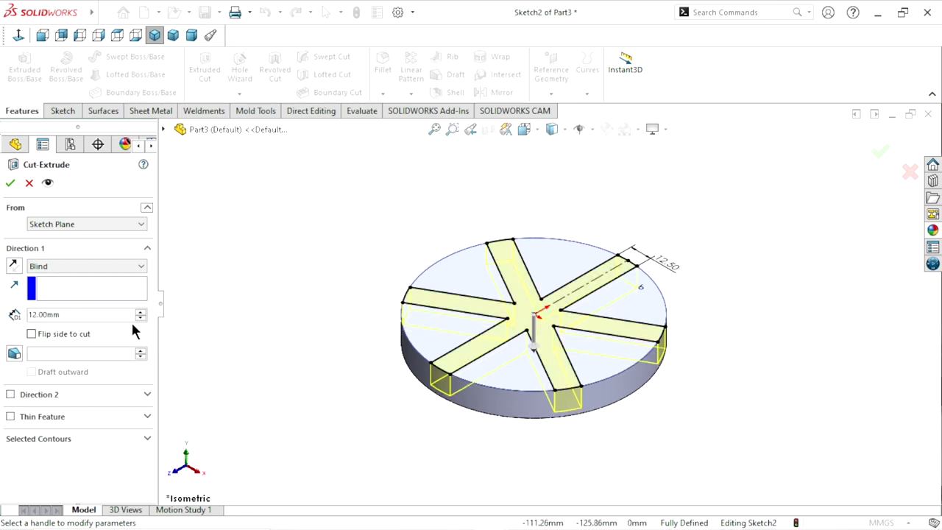
pyautogui.click(9, 184)
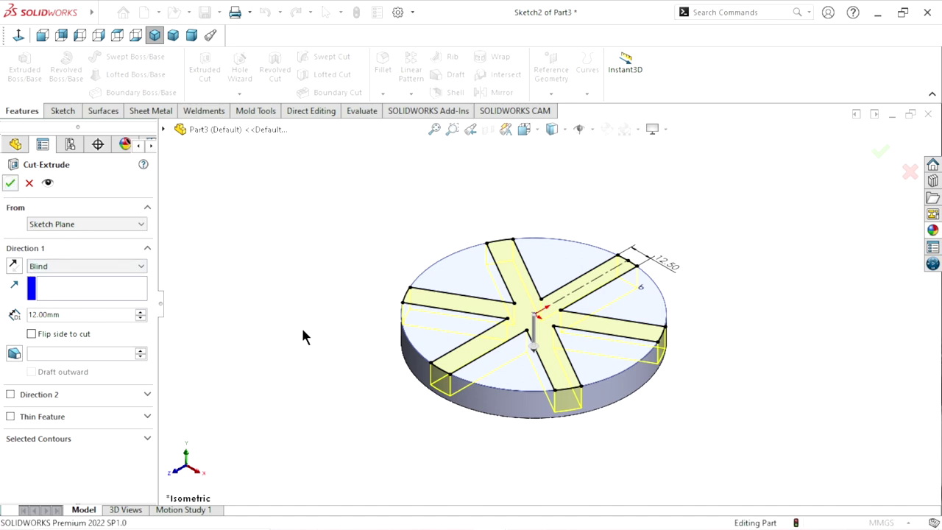
pyautogui.moveTo(313, 403)
pyautogui.mouseDown(button='middle')
pyautogui.moveTo(332, 321)
pyautogui.moveTo(361, 299)
pyautogui.moveTo(315, 368)
pyautogui.moveTo(324, 431)
pyautogui.moveTo(329, 393)
pyautogui.moveTo(351, 435)
pyautogui.moveTo(343, 413)
pyautogui.moveTo(353, 427)
pyautogui.mouseUp(button='middle')
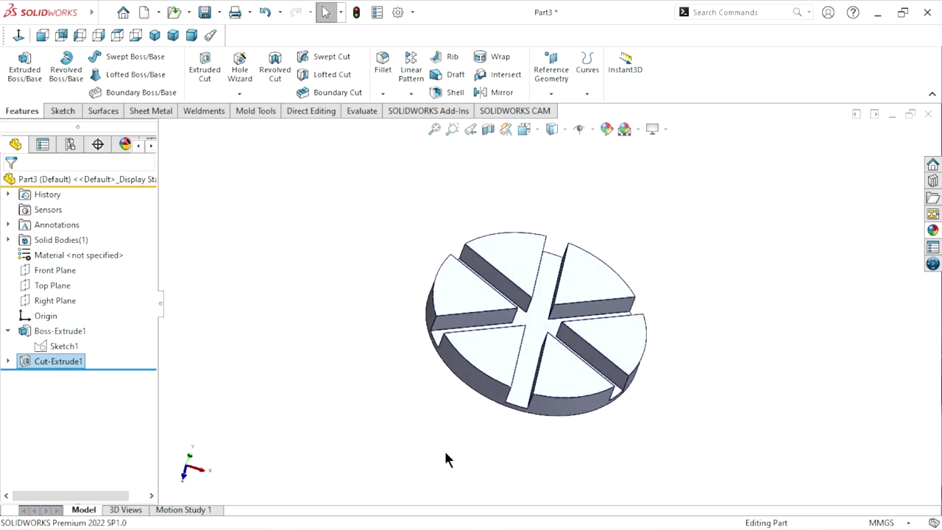
# - Start a sketch on one wedge face, view it normal, and convert its edges into the sketch
pyautogui.click(566, 389)
pyautogui.click(626, 348)
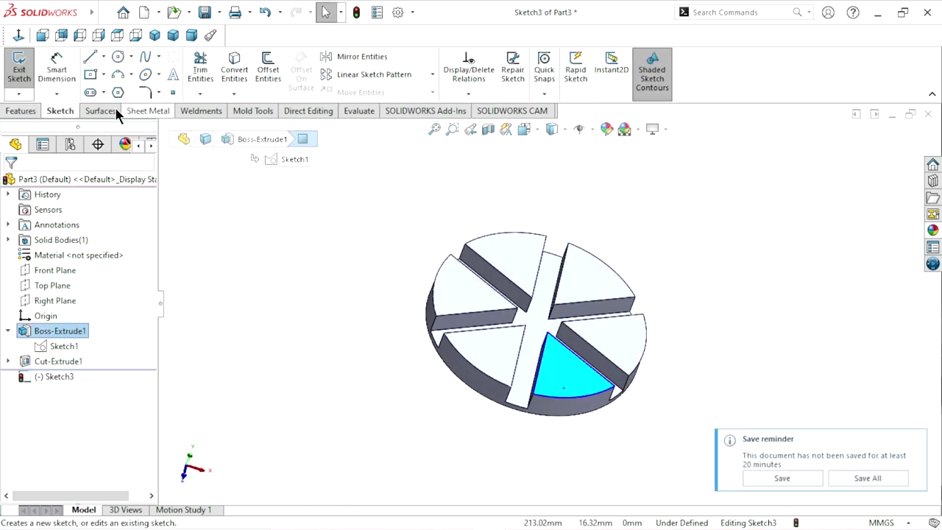
pyautogui.click(20, 36)
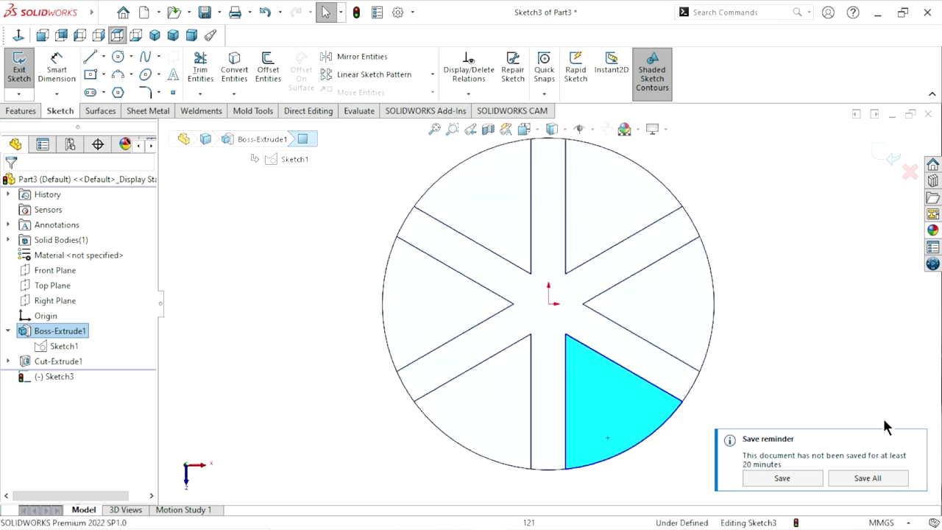
pyautogui.click(916, 442)
pyautogui.scroll(-2, 712, 441)
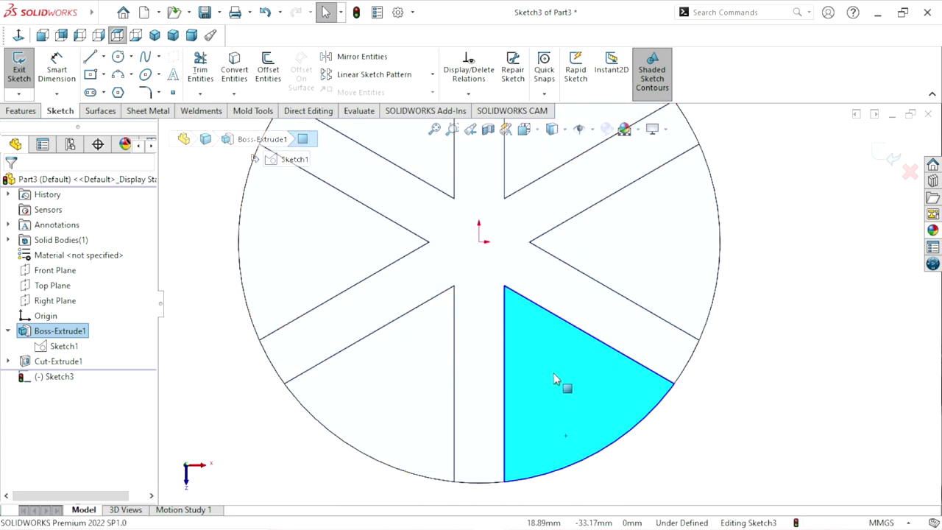
pyautogui.click(240, 79)
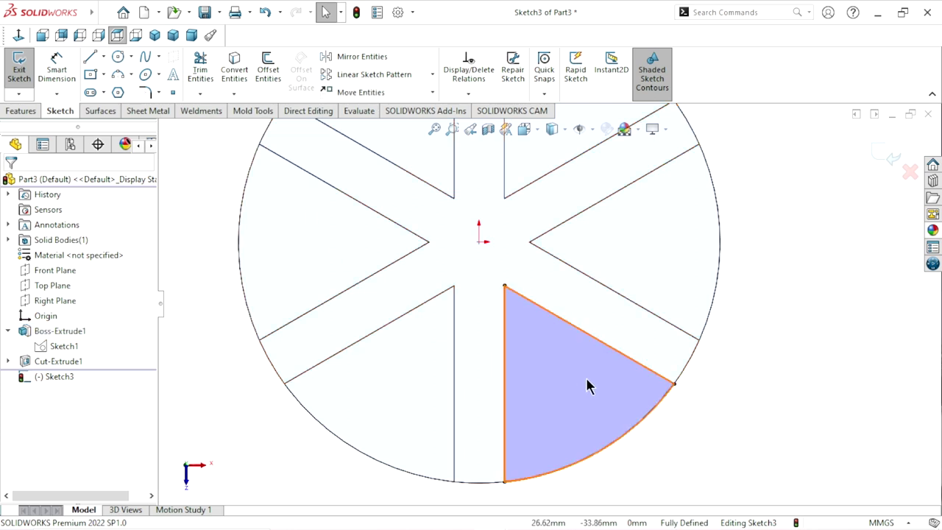
# - Offset the wedge's slanted and vertical edges 3 mm inward
pyautogui.click(269, 80)
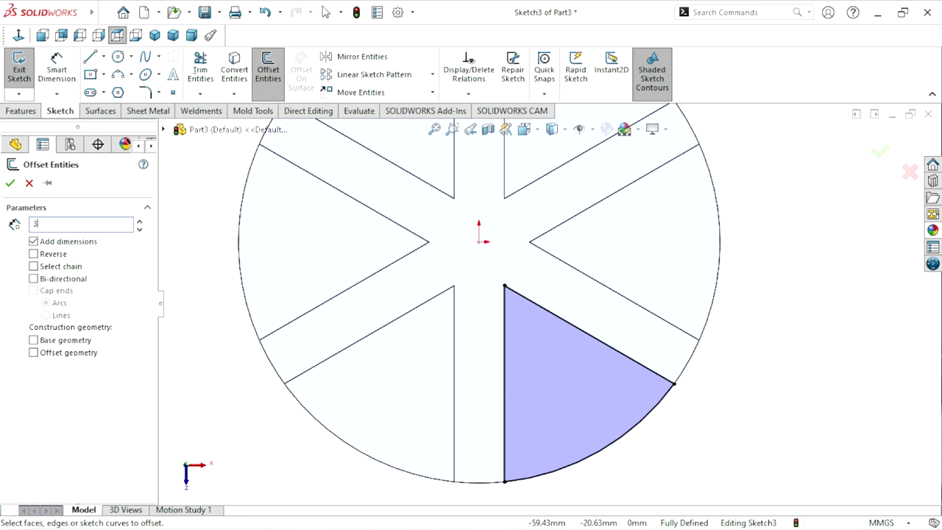
pyautogui.click(562, 324)
pyautogui.click(34, 254)
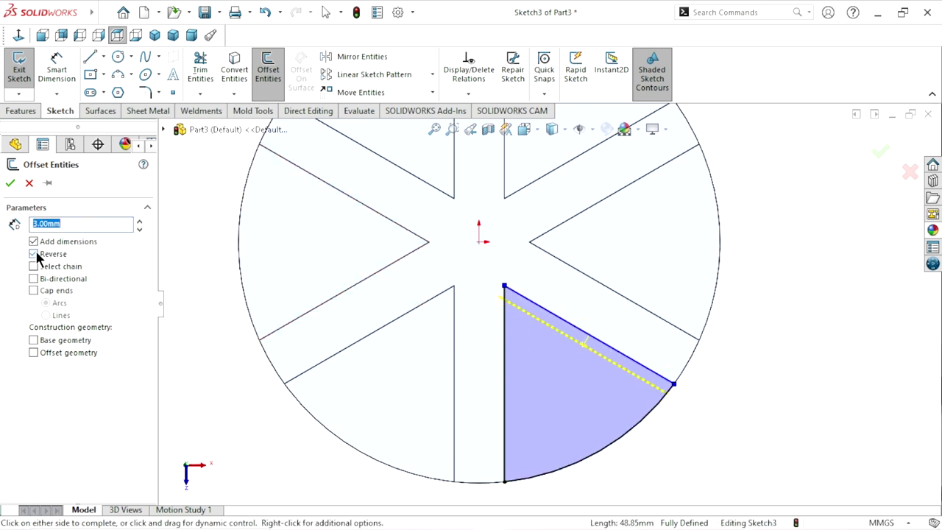
pyautogui.click(505, 368)
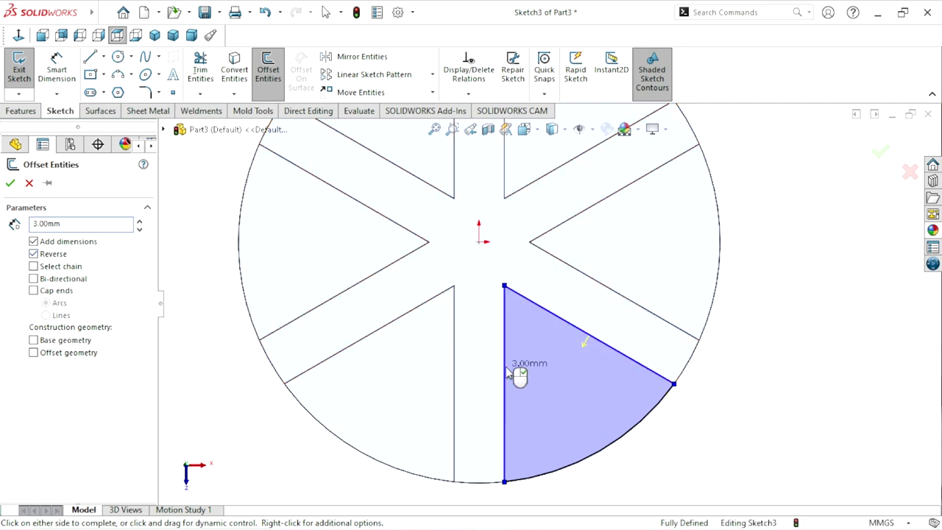
pyautogui.click(11, 184)
pyautogui.scroll(4, 530, 394)
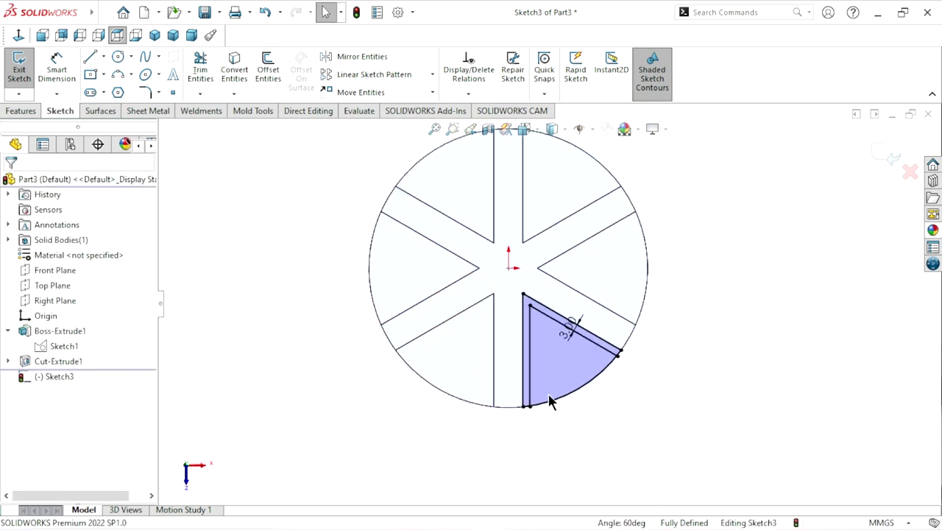
pyautogui.scroll(-3, 575, 396)
pyautogui.scroll(-2, 591, 329)
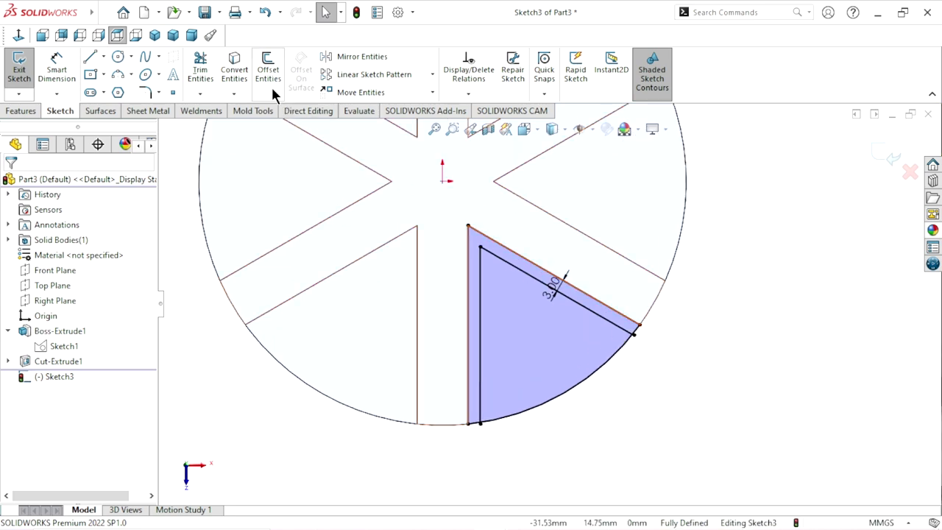
# - Power-trim the original wedge edges and the leftover piece at the lower corner
pyautogui.click(207, 64)
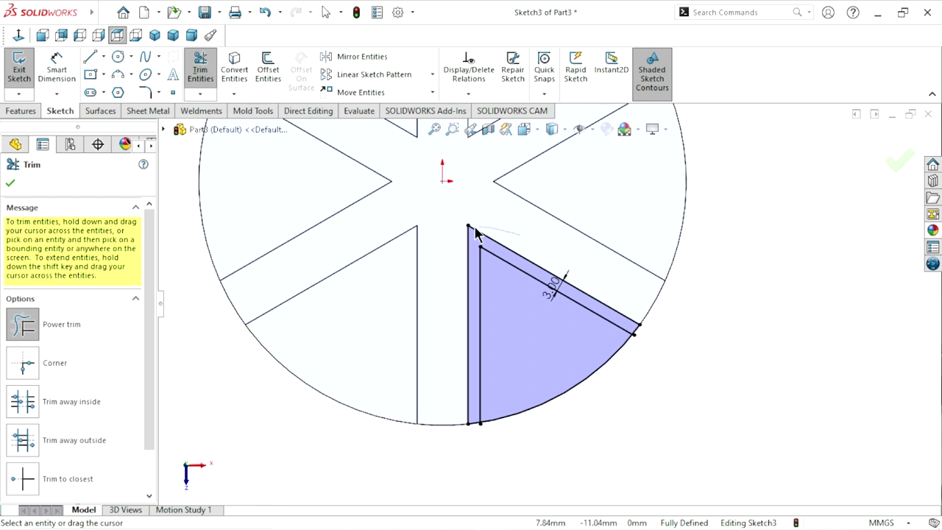
pyautogui.moveTo(476, 232); pyautogui.dragTo(555, 366)
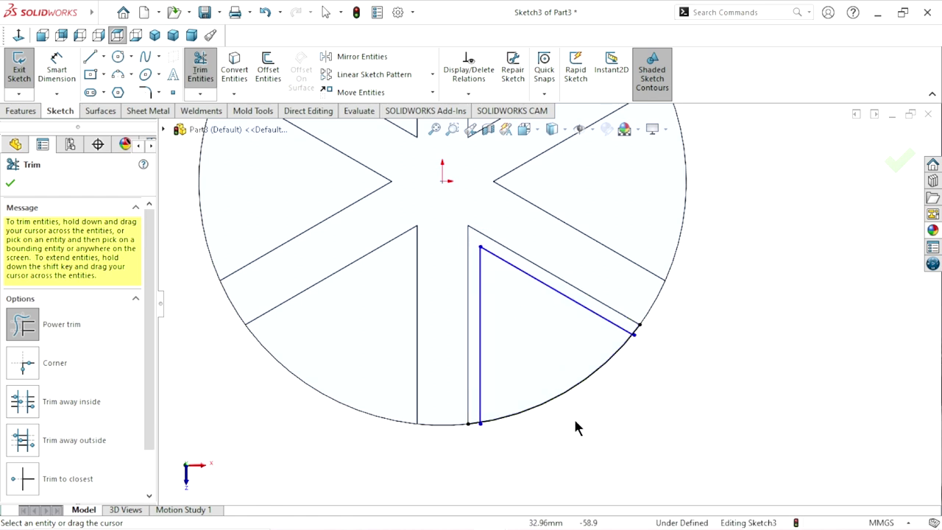
pyautogui.scroll(-3, 580, 431)
pyautogui.scroll(-2, 545, 400)
pyautogui.moveTo(342, 461); pyautogui.dragTo(360, 413)
# - Trim the arc segment between the two offset lines to close the triangle
pyautogui.scroll(-4, 382, 442)
pyautogui.scroll(-1, 447, 383)
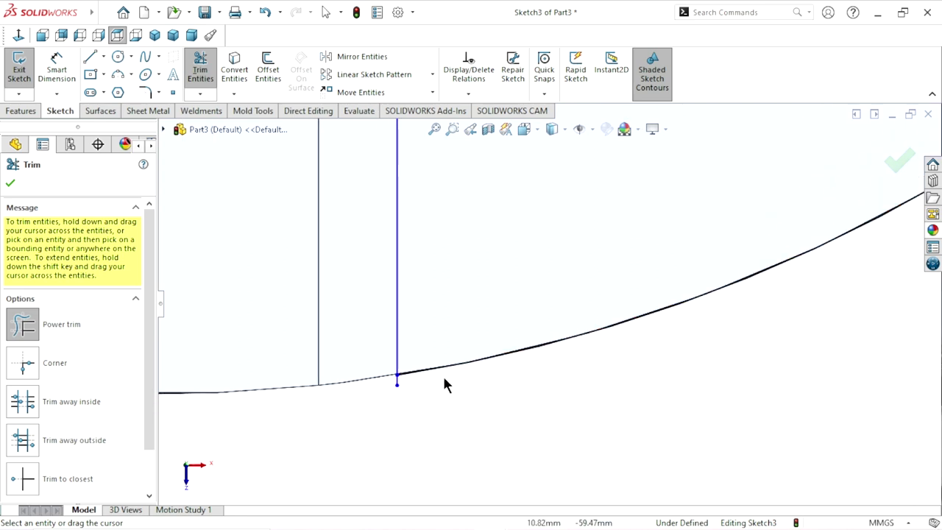
pyautogui.scroll(-2, 430, 383)
pyautogui.scroll(1, 384, 394)
pyautogui.scroll(2, 442, 379)
pyautogui.scroll(2, 589, 295)
pyautogui.scroll(-2, 661, 243)
pyautogui.scroll(-2, 642, 266)
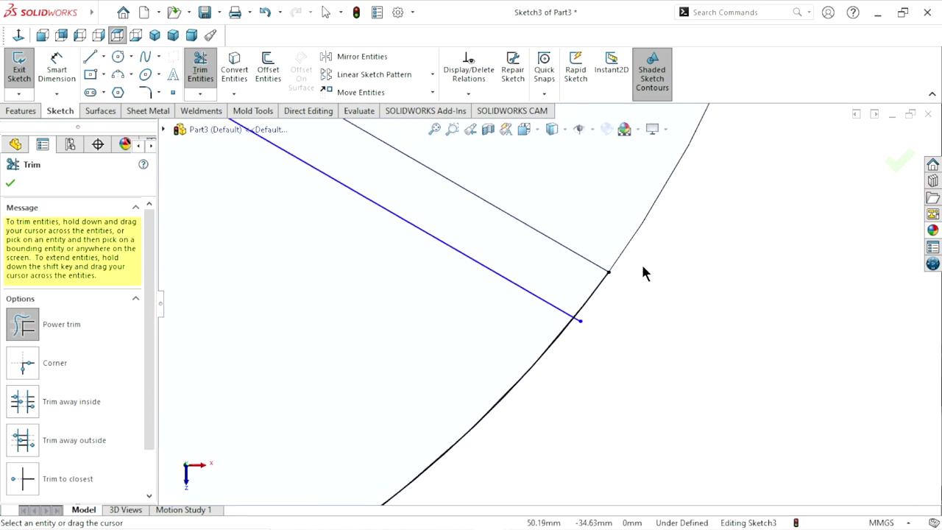
pyautogui.moveTo(617, 330); pyautogui.dragTo(577, 288)
pyautogui.scroll(-2, 573, 332)
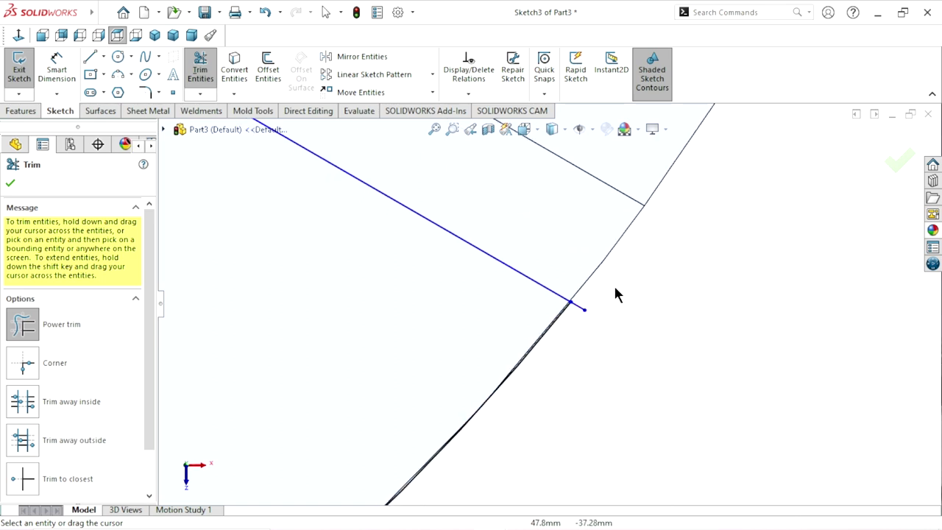
pyautogui.scroll(2, 542, 361)
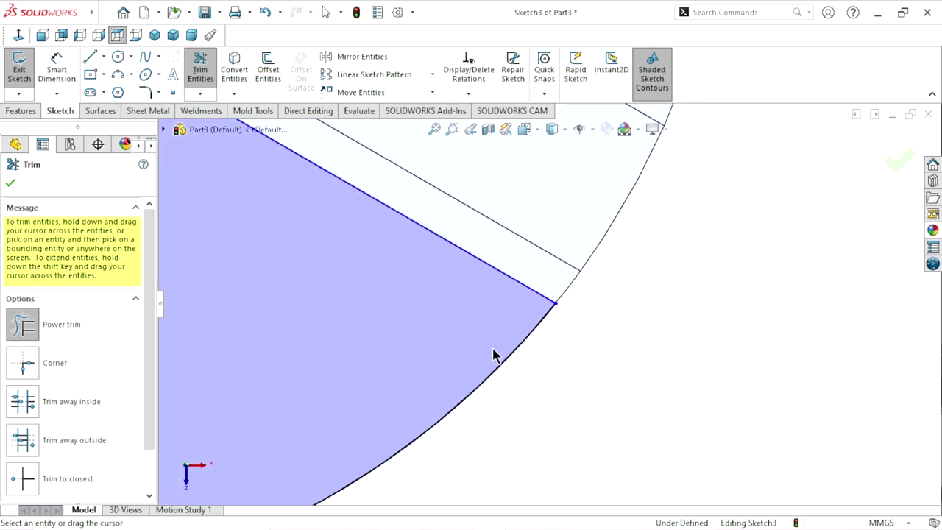
pyautogui.scroll(2, 494, 355)
pyautogui.scroll(1, 480, 354)
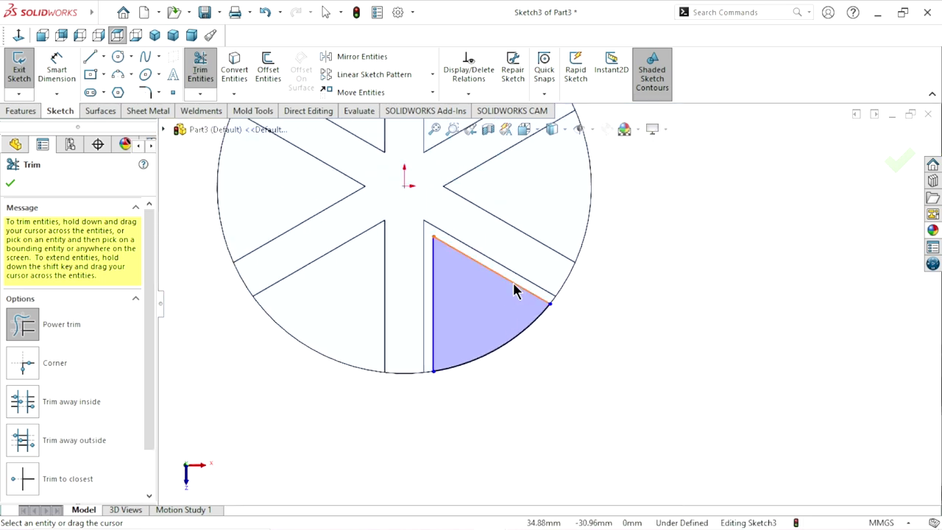
pyautogui.click(11, 184)
# - Orbit the part to view the trimmed triangular profile in 3D
pyautogui.scroll(3, 542, 275)
pyautogui.scroll(-1, 541, 299)
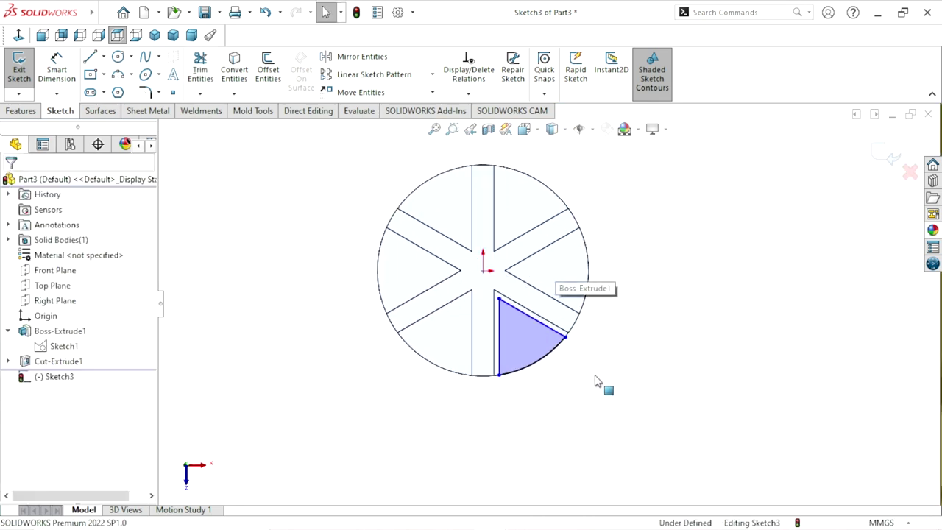
pyautogui.moveTo(597, 381); pyautogui.dragTo(280, 242, button='middle')
pyautogui.scroll(-1, 280, 241)
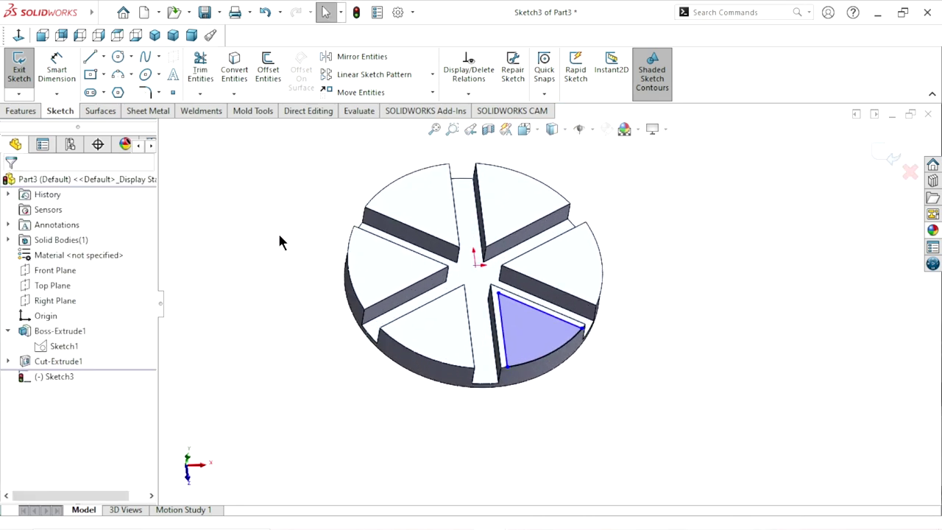
pyautogui.click(35, 108)
# - Cut the triangular profile into the wedge with an Up To Next extruded cut
pyautogui.click(206, 73)
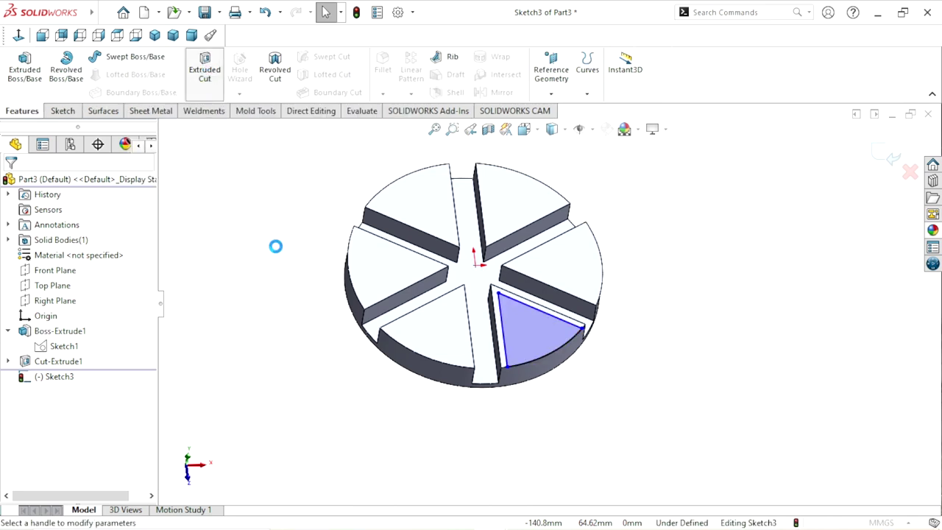
pyautogui.click(111, 267)
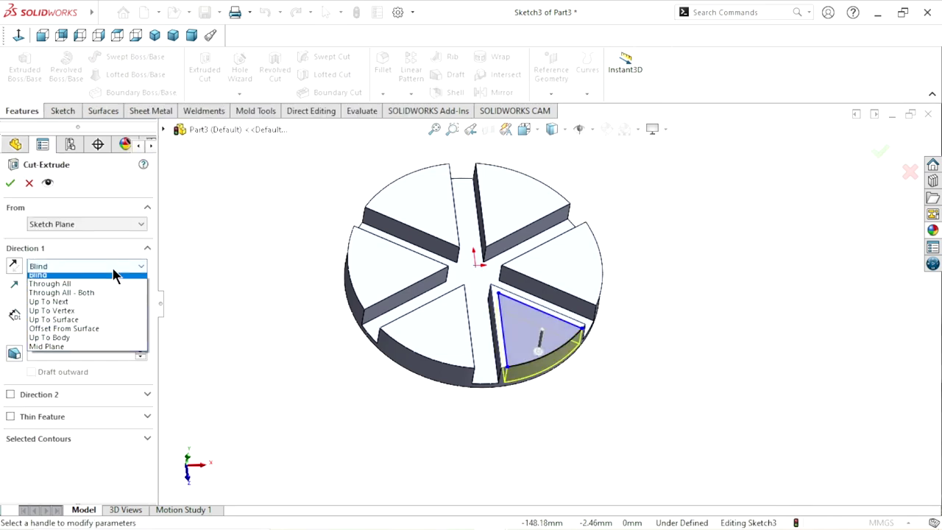
pyautogui.click(77, 302)
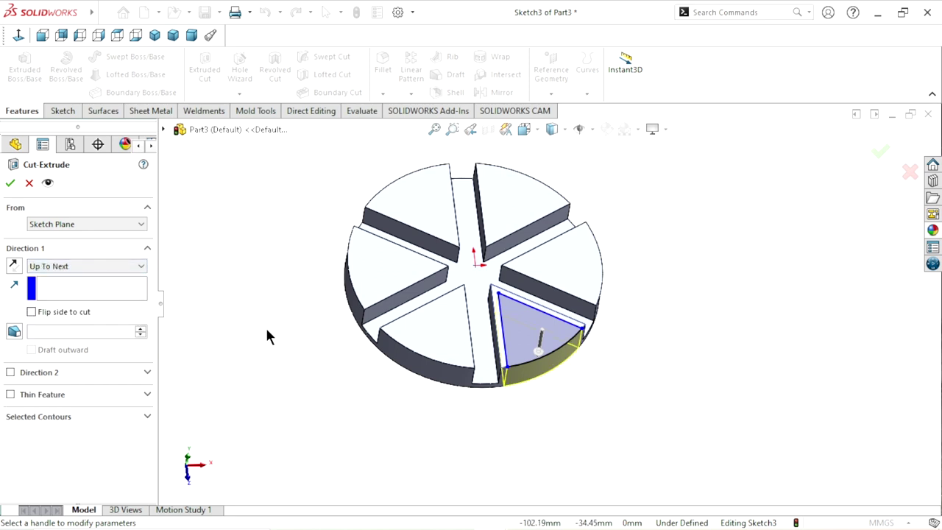
pyautogui.click(10, 184)
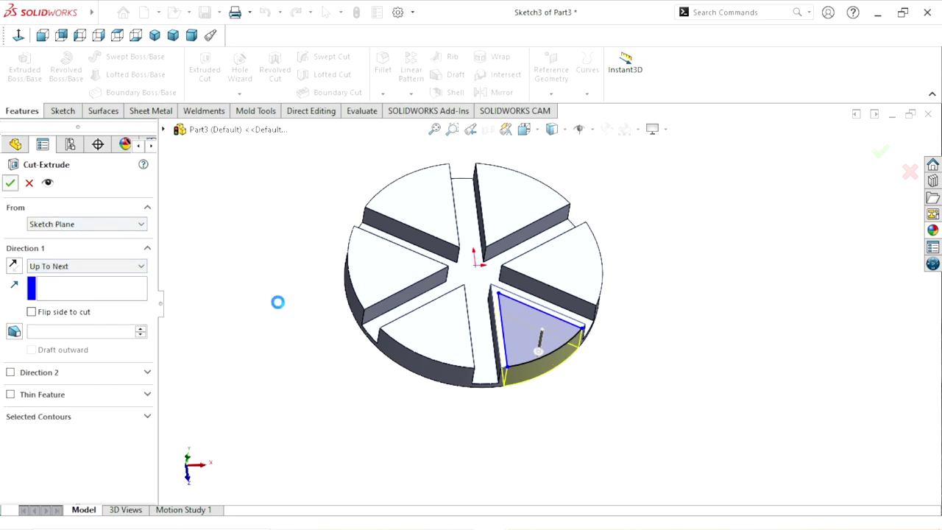
pyautogui.moveTo(328, 349)
pyautogui.mouseDown(button='middle')
pyautogui.moveTo(511, 361)
pyautogui.moveTo(511, 299)
pyautogui.mouseUp(button='middle')
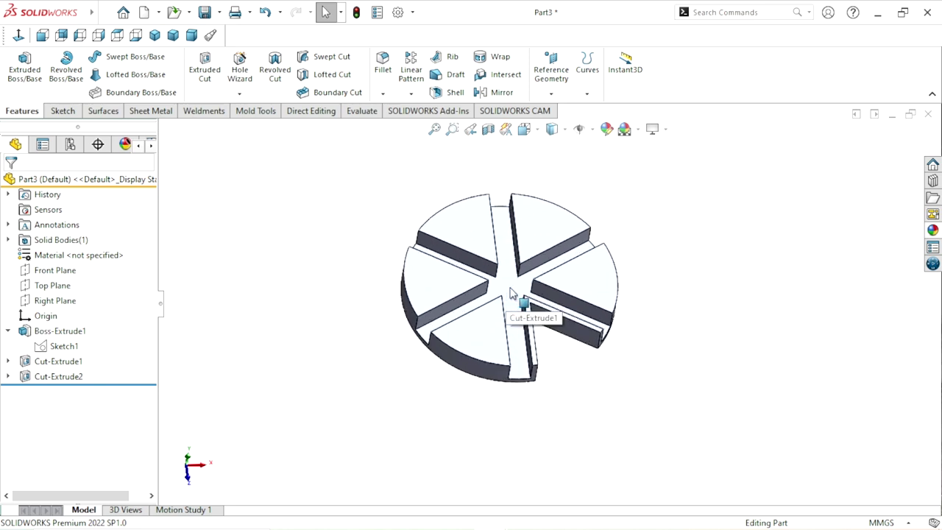
pyautogui.click(414, 91)
# - Pattern Cut-Extrude2 six times around the outer cylindrical face's axis
pyautogui.click(445, 125)
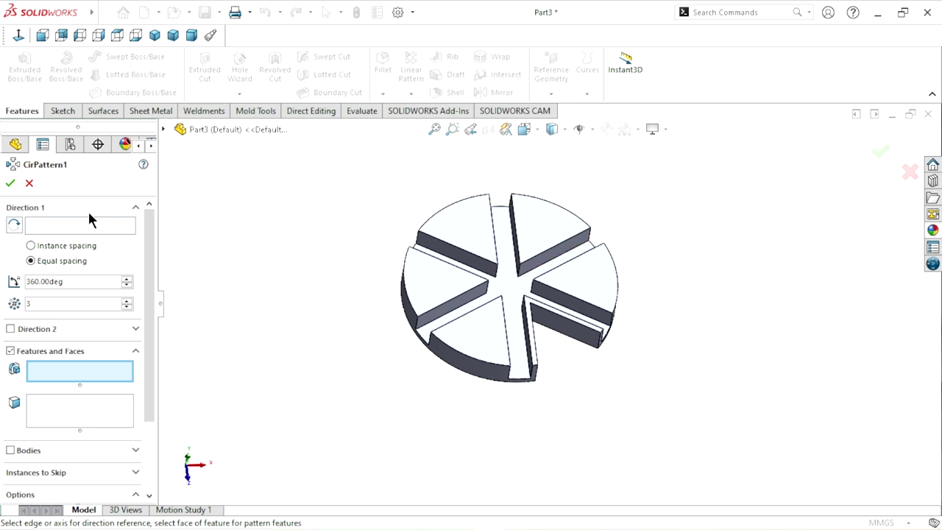
pyautogui.click(42, 228)
pyautogui.click(472, 371)
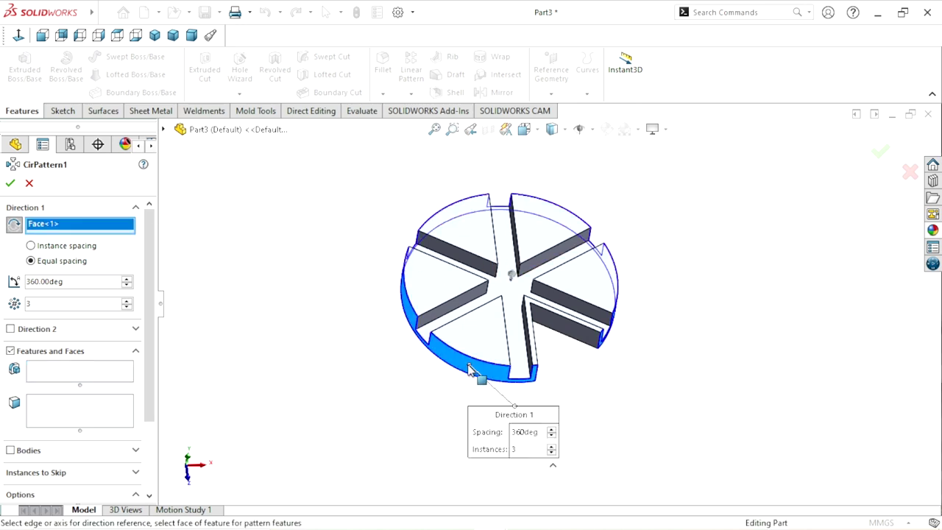
pyautogui.click(41, 374)
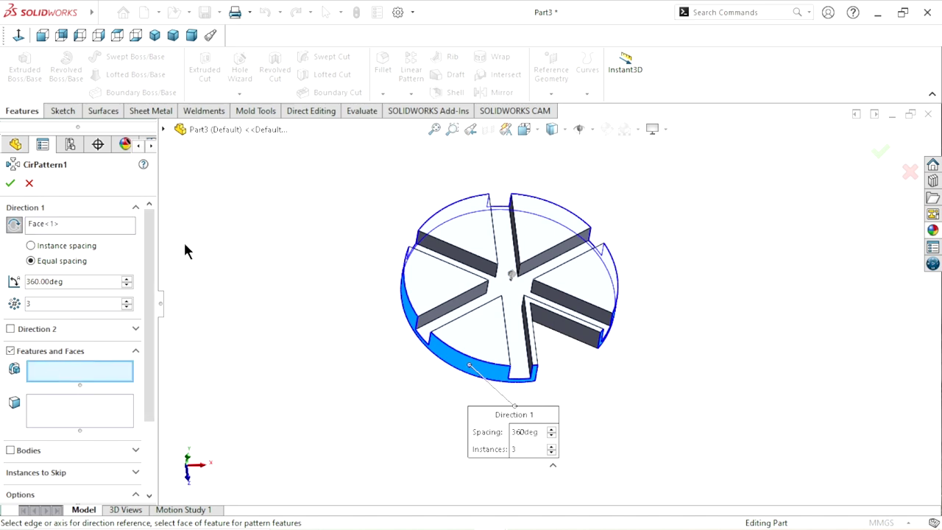
pyautogui.click(162, 129)
pyautogui.click(230, 312)
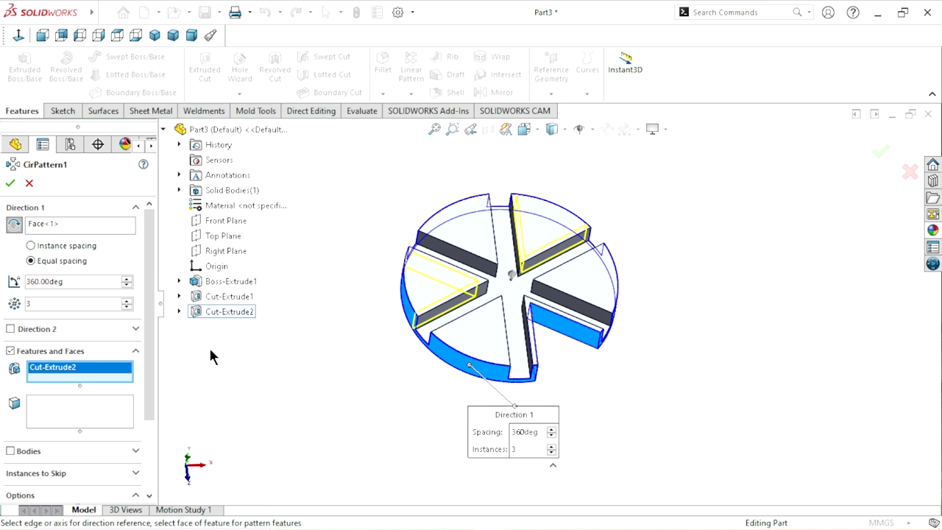
pyautogui.click(128, 302)
pyautogui.click(129, 301)
pyautogui.click(128, 302)
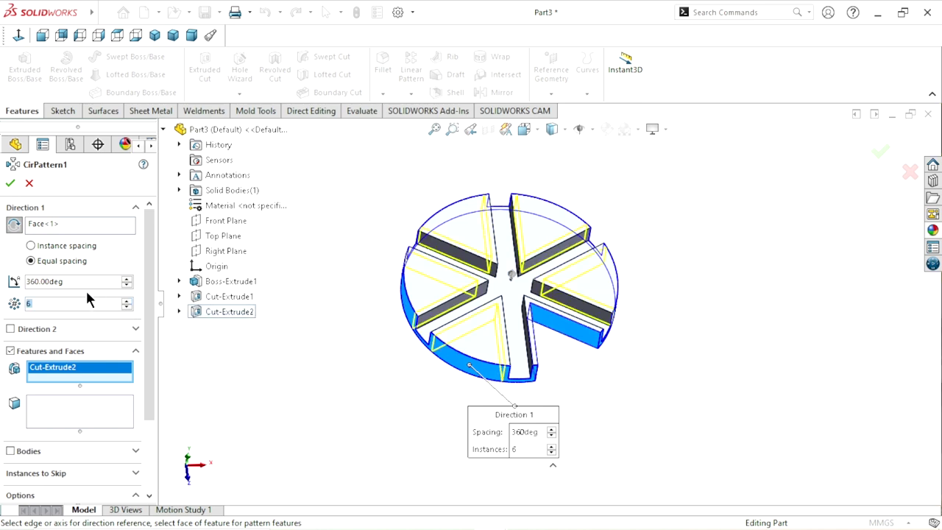
pyautogui.click(11, 184)
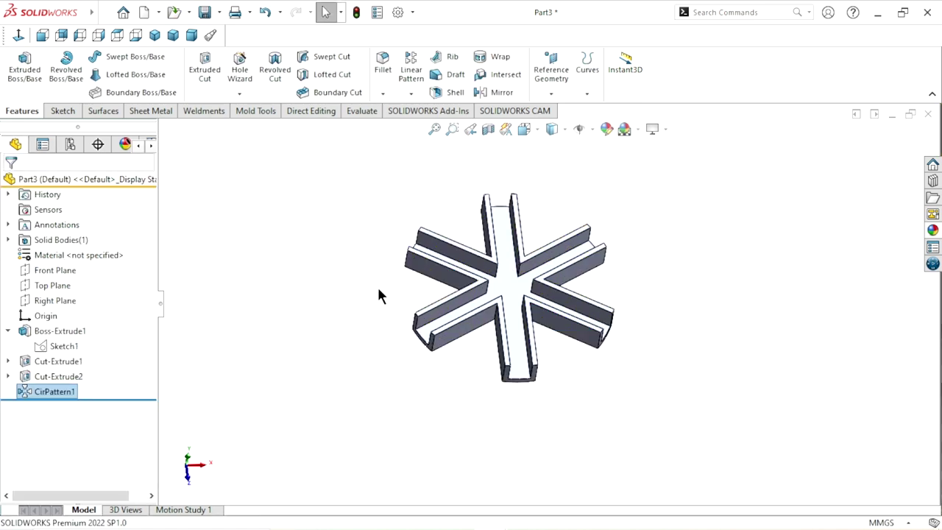
# - Start a sketch on the star's top face and draw a small circle centred on the origin
pyautogui.click(668, 319)
pyautogui.moveTo(552, 368)
pyautogui.mouseDown(button='middle')
pyautogui.moveTo(541, 309)
pyautogui.moveTo(570, 310)
pyautogui.moveTo(499, 385)
pyautogui.moveTo(553, 376)
pyautogui.moveTo(545, 298)
pyautogui.moveTo(526, 364)
pyautogui.moveTo(532, 279)
pyautogui.mouseUp(button='middle')
pyautogui.click(513, 311)
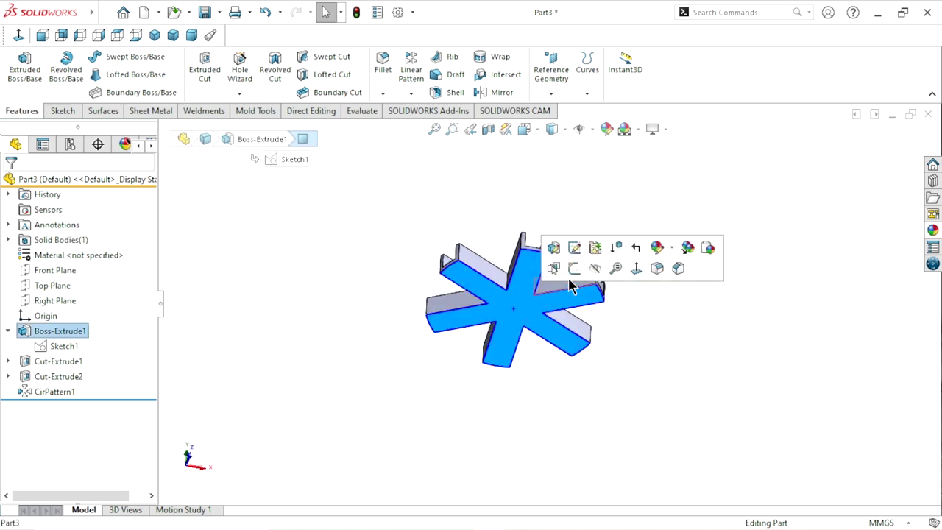
pyautogui.click(574, 272)
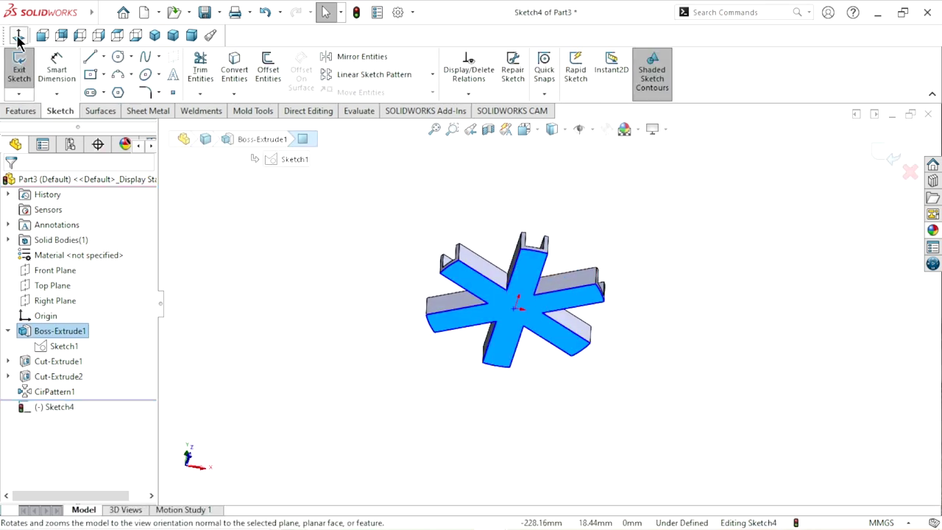
pyautogui.scroll(1, 578, 316)
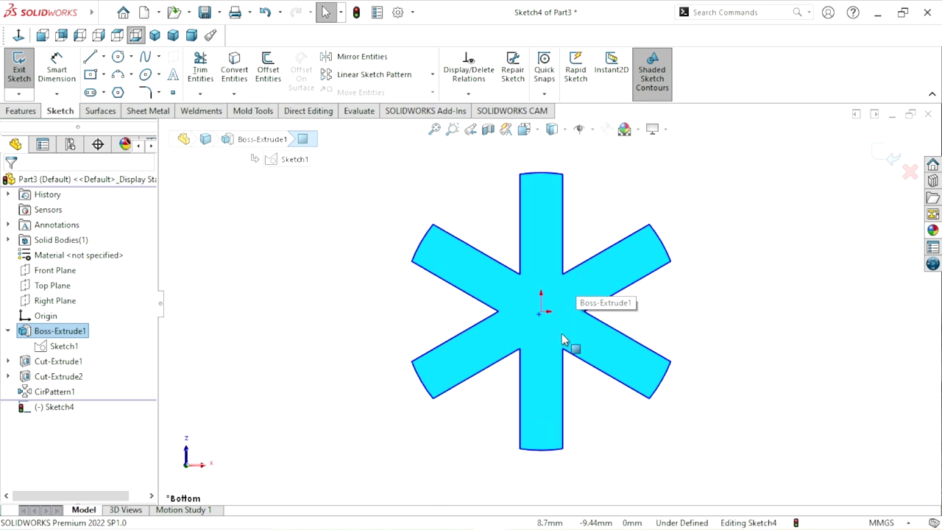
pyautogui.scroll(-1, 585, 321)
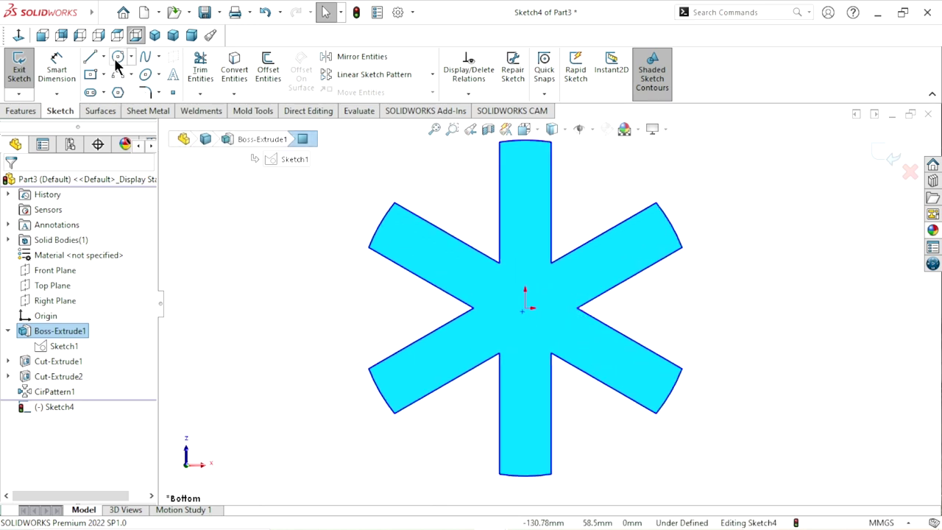
pyautogui.click(525, 308)
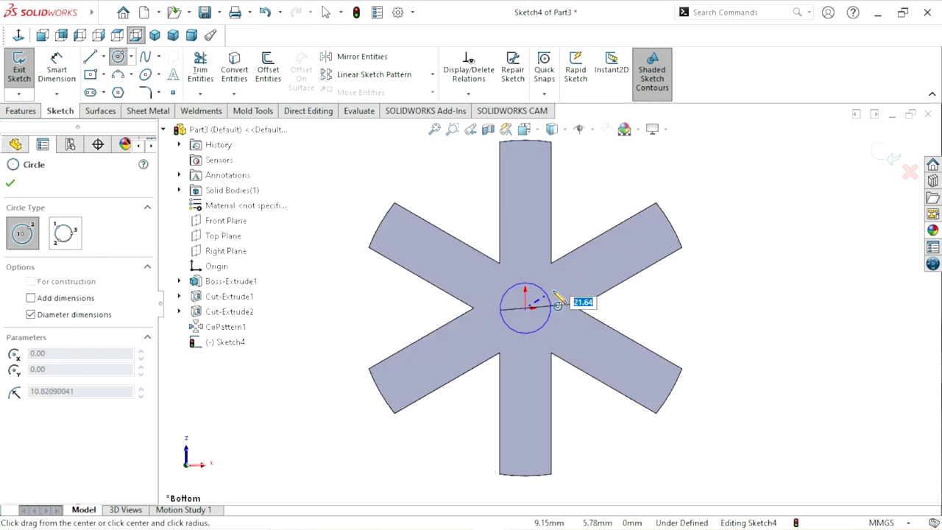
pyautogui.click(546, 308)
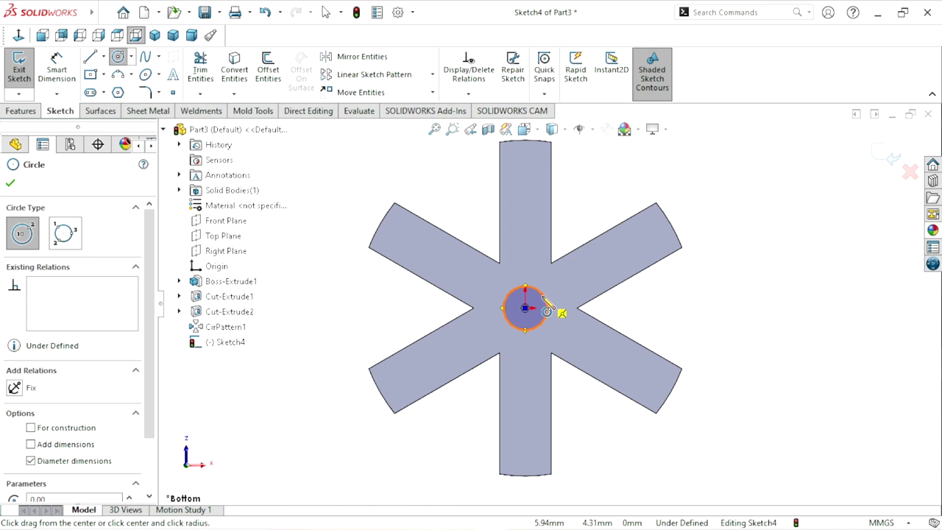
pyautogui.press('Escape')
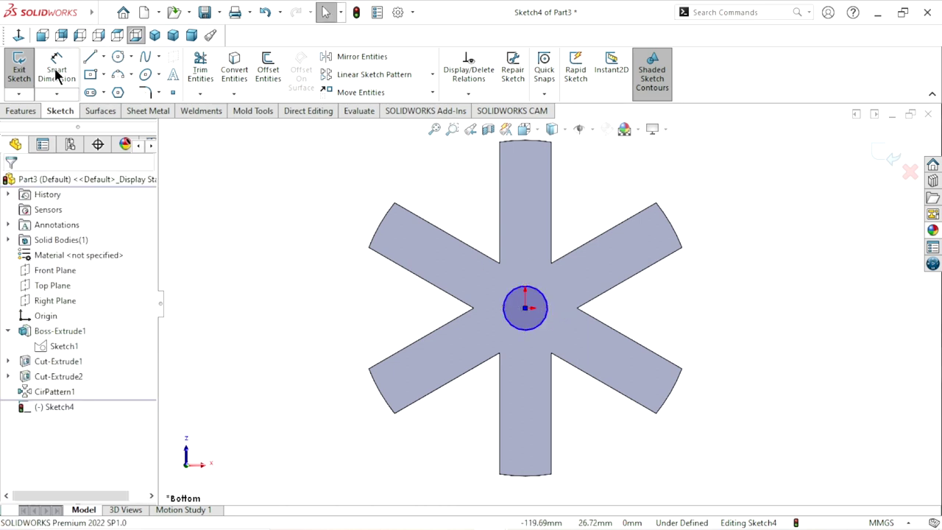
# - Dimension the centre circle's diameter as 15 mm
pyautogui.click(56, 73)
pyautogui.scroll(-1, 556, 318)
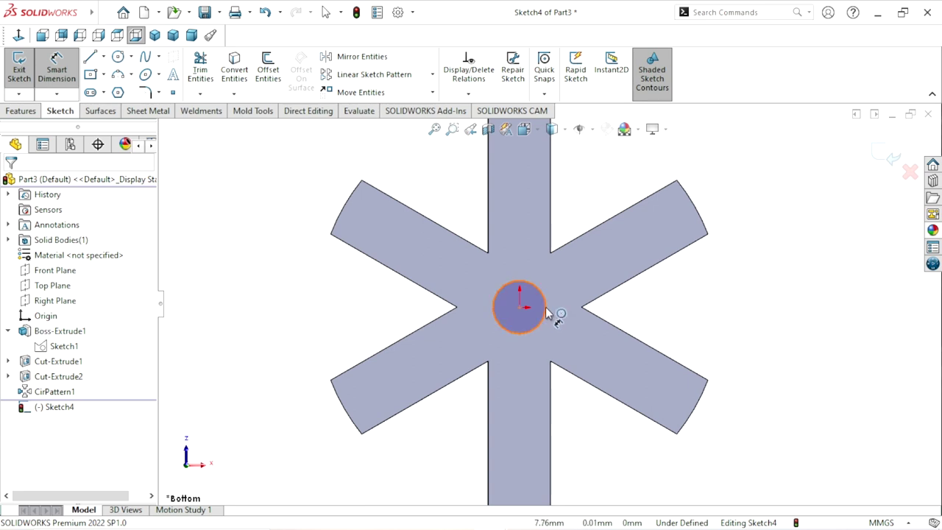
pyautogui.click(549, 313)
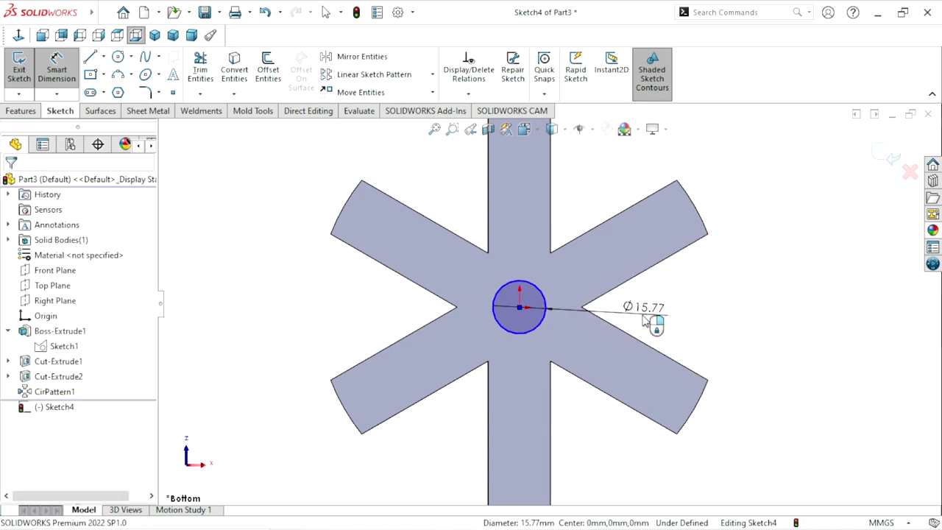
pyautogui.click(648, 318)
pyautogui.write('15')
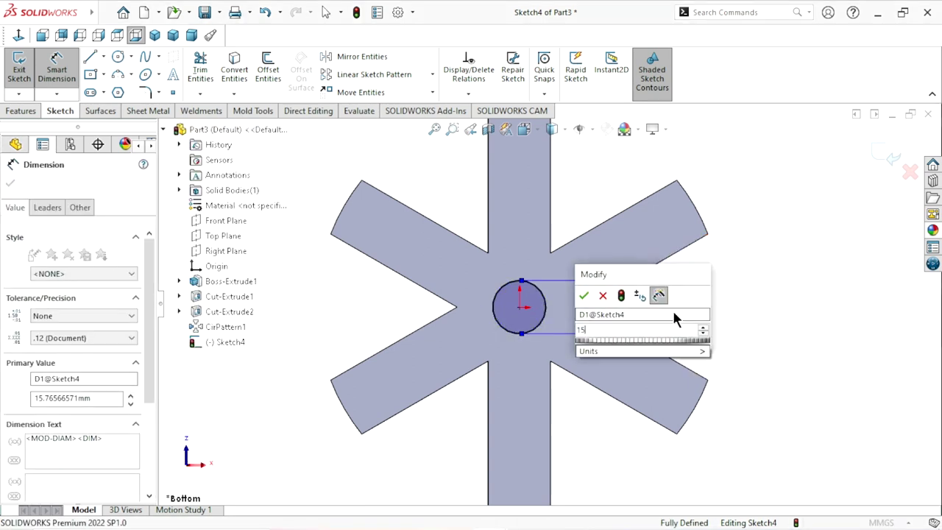
pyautogui.click(584, 295)
pyautogui.scroll(1, 527, 359)
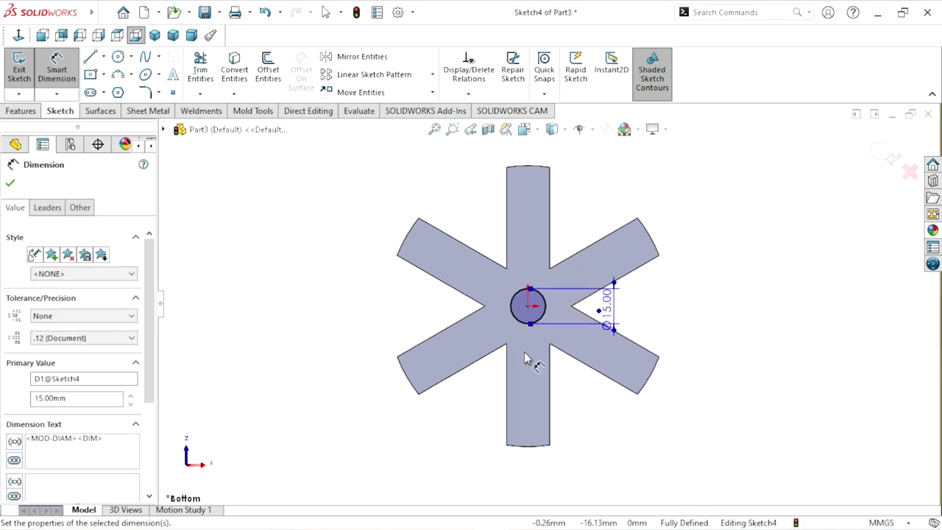
pyautogui.click(14, 186)
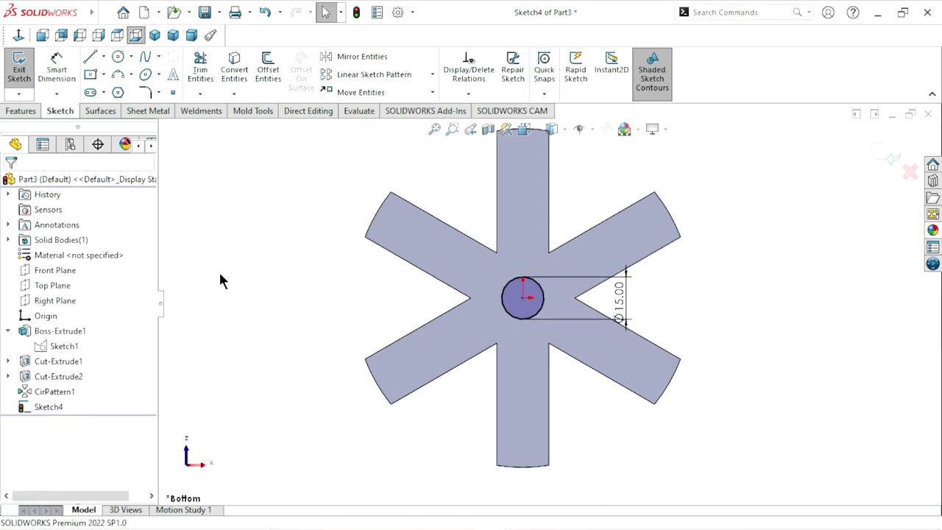
# - Move the Ø15.00 dimension beside the circle and clear the selection
pyautogui.scroll(1, 630, 302)
pyautogui.click(598, 298)
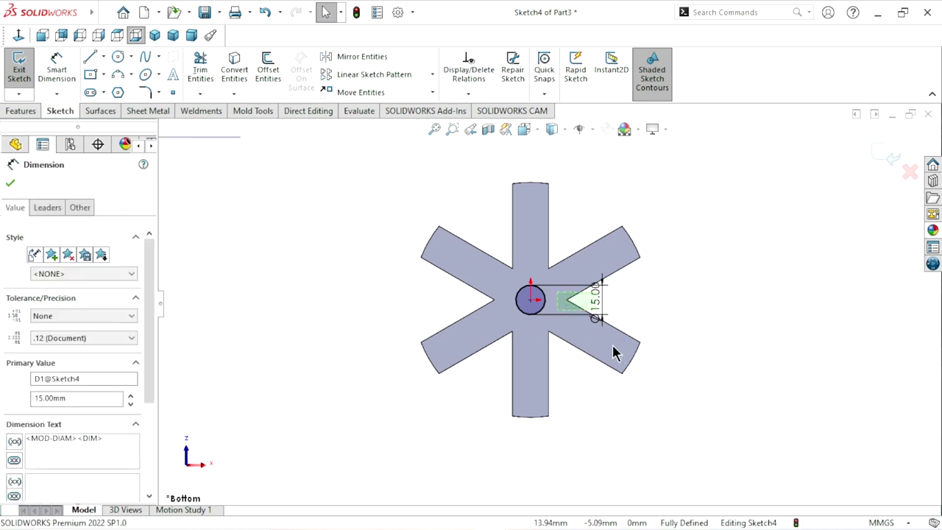
pyautogui.scroll(-1, 613, 344)
pyautogui.scroll(-1, 611, 343)
pyautogui.moveTo(597, 289)
pyautogui.mouseDown()
pyautogui.moveTo(554, 329)
pyautogui.moveTo(631, 320)
pyautogui.moveTo(677, 299)
pyautogui.moveTo(711, 227)
pyautogui.moveTo(699, 221)
pyautogui.mouseUp()
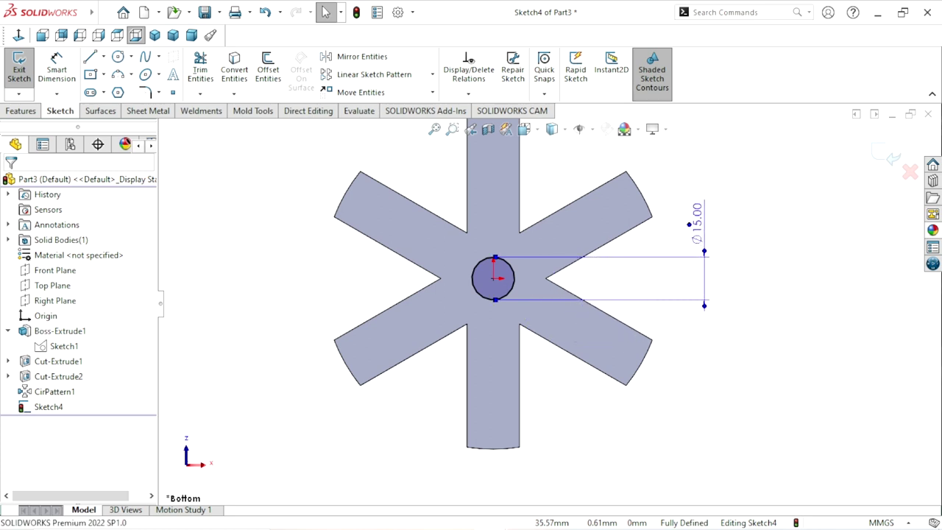
pyautogui.click(275, 297)
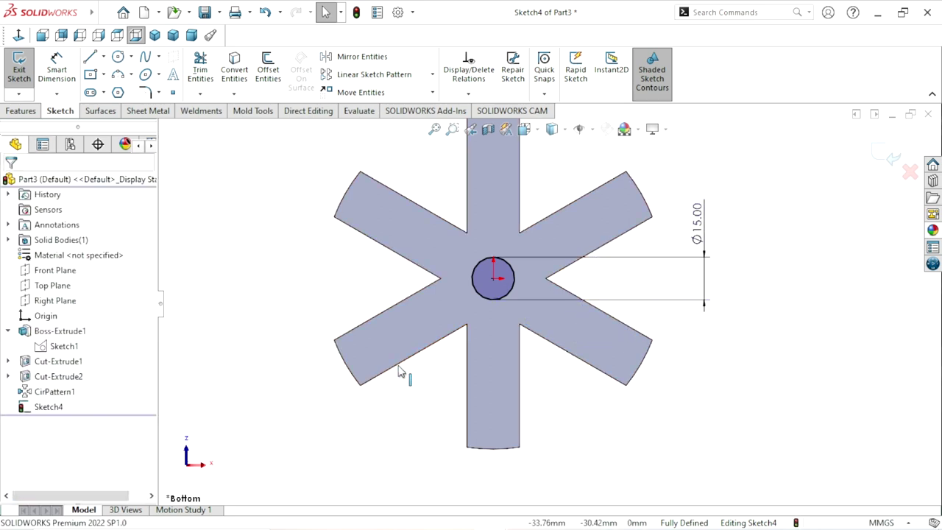
pyautogui.scroll(2, 552, 309)
pyautogui.scroll(-1, 608, 312)
pyautogui.click(23, 115)
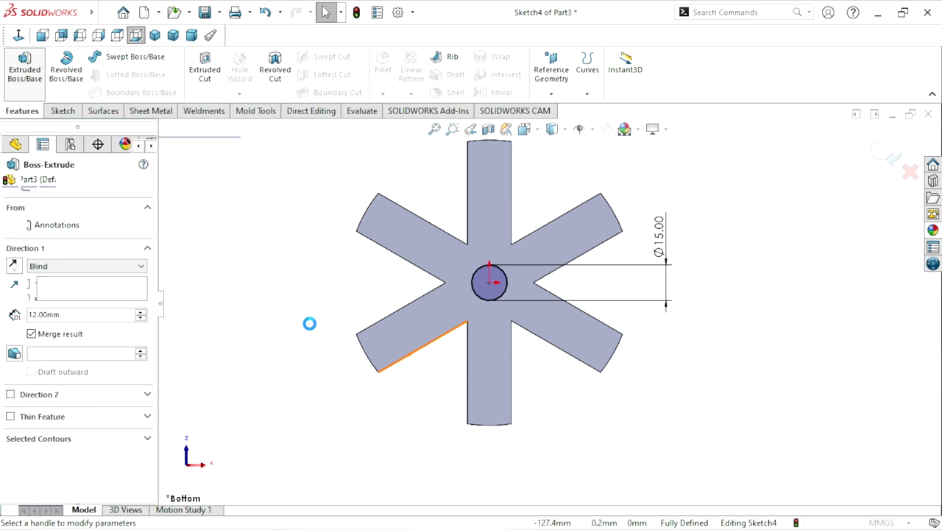
# - Extrude the Ø15 circle as an 18 mm blind boss
pyautogui.click(77, 315)
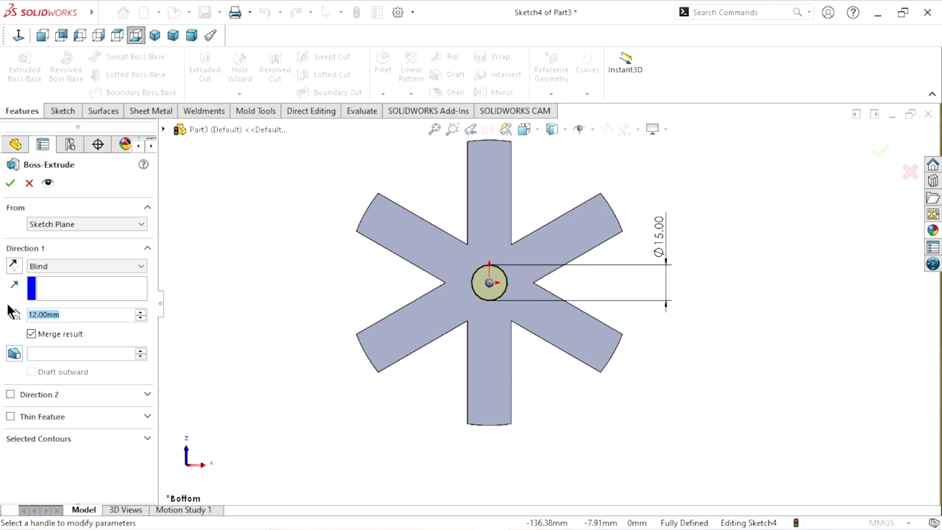
pyautogui.write('18')
pyautogui.press('Return')
pyautogui.moveTo(253, 207)
pyautogui.mouseDown(button='middle')
pyautogui.moveTo(410, 368)
pyautogui.moveTo(380, 226)
pyautogui.moveTo(362, 232)
pyautogui.mouseUp(button='middle')
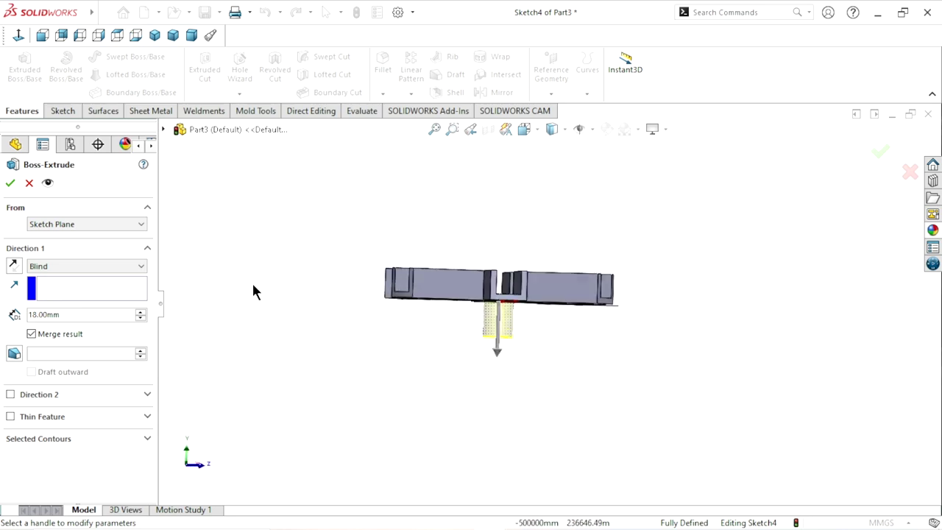
pyautogui.click(11, 189)
# - Orbit the model to an oblique view of the new boss
pyautogui.moveTo(546, 366); pyautogui.dragTo(538, 313, button='middle')
pyautogui.scroll(2, 508, 355)
pyautogui.moveTo(507, 355)
pyautogui.mouseDown(button='middle')
pyautogui.moveTo(567, 308)
pyautogui.moveTo(511, 410)
pyautogui.moveTo(516, 285)
pyautogui.mouseUp(button='middle')
pyautogui.scroll(-3, 511, 410)
pyautogui.scroll(-2, 515, 285)
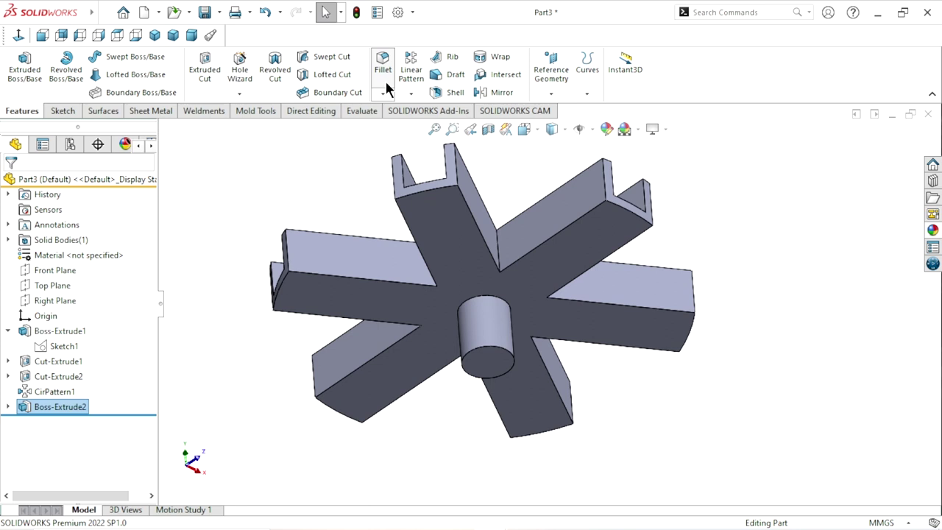
pyautogui.click(383, 98)
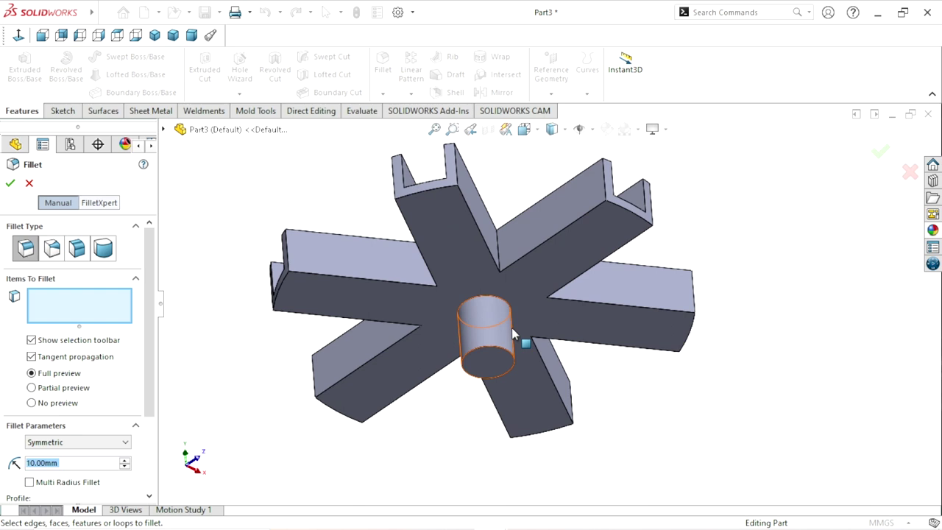
# - Fillet the boss's base edge where it meets the star with a 1 mm radius
pyautogui.write('1')
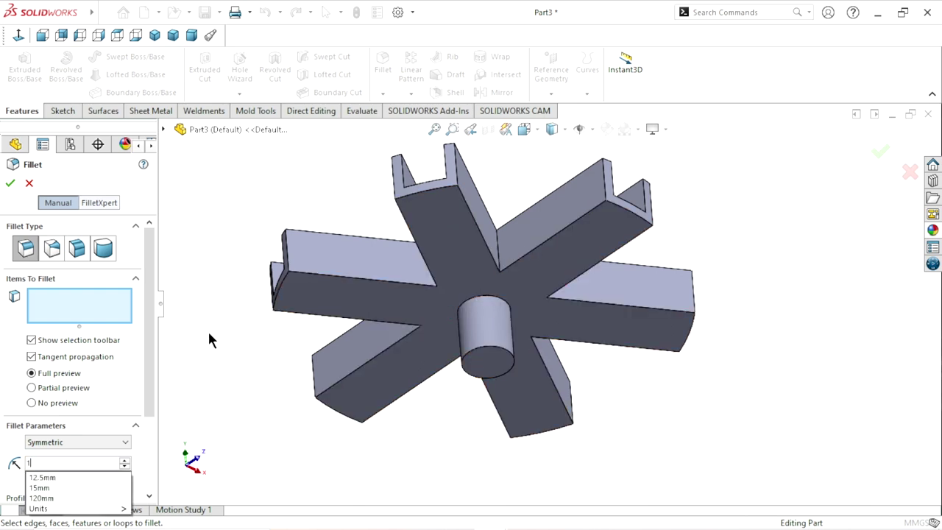
pyautogui.press('Return')
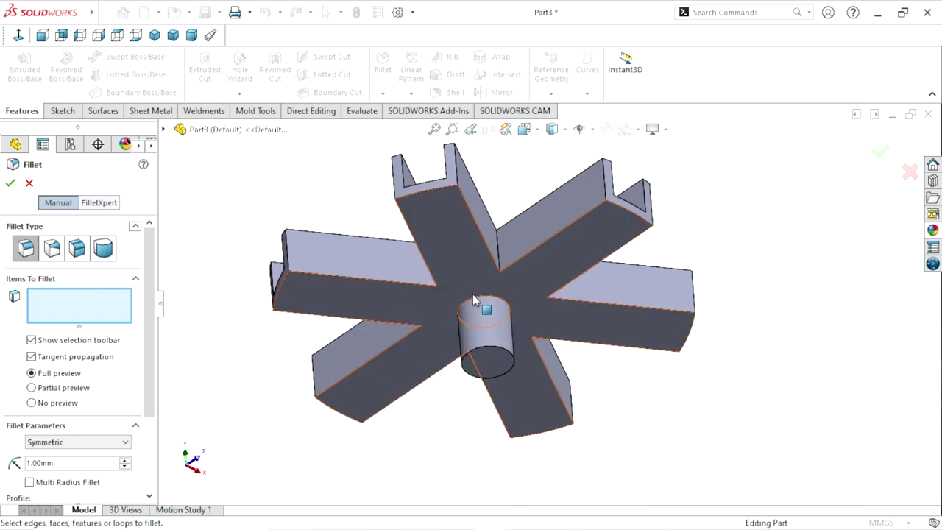
pyautogui.click(475, 297)
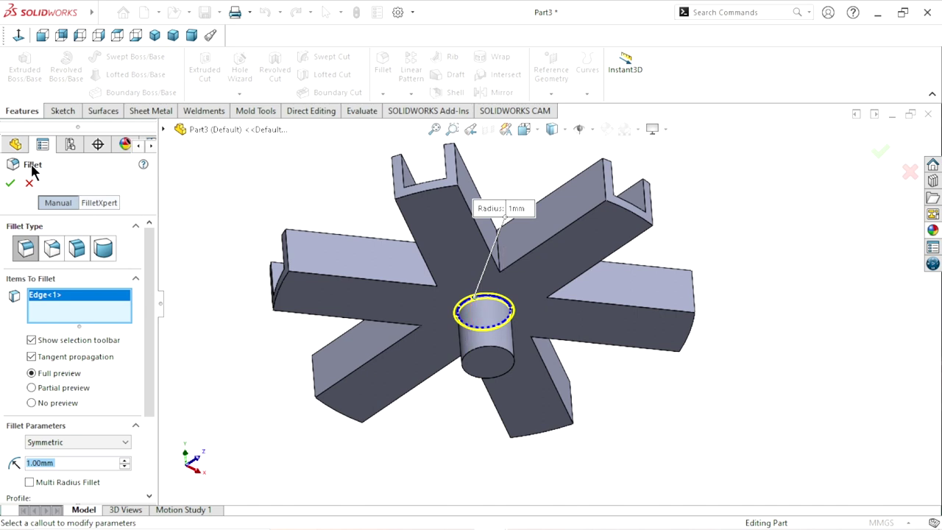
pyautogui.click(11, 185)
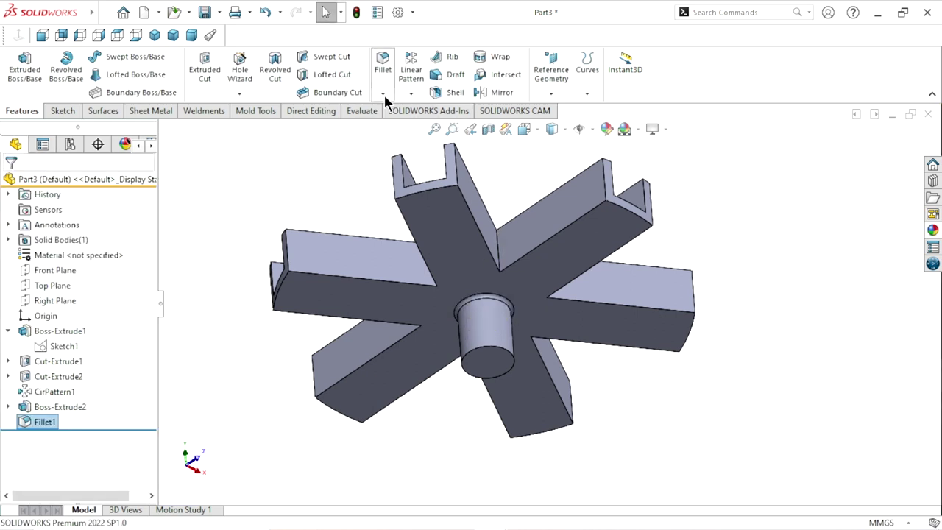
pyautogui.click(384, 92)
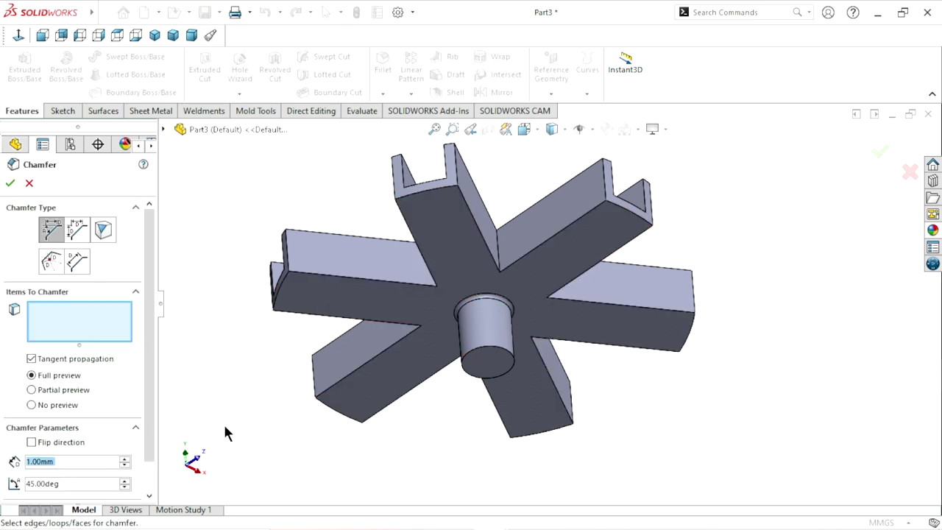
# - Chamfer the cylinder's end edge 1 mm × 45° and orbit to view the channelled underside
pyautogui.click(505, 359)
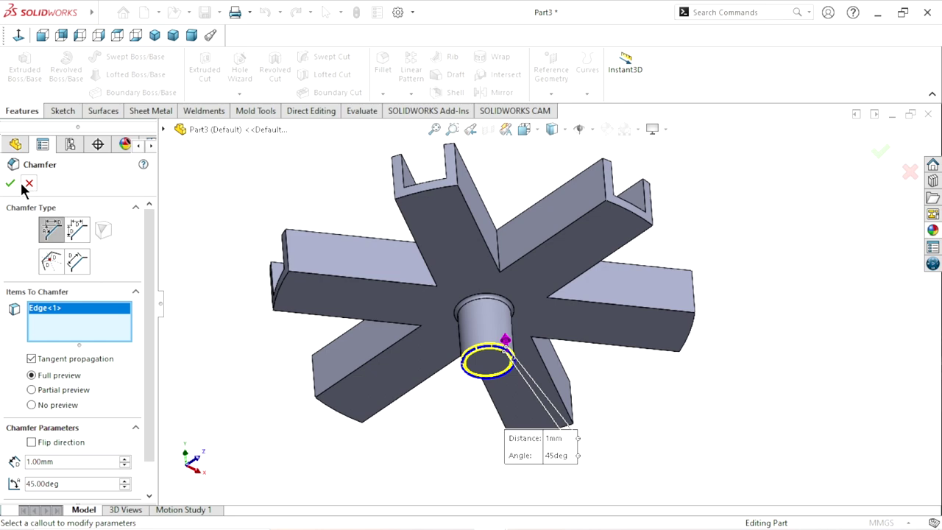
pyautogui.scroll(3, 516, 331)
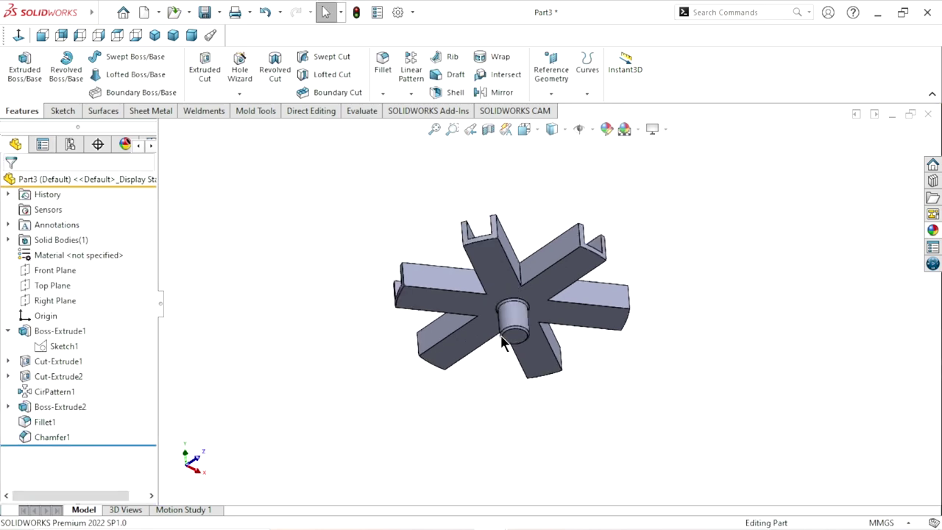
pyautogui.moveTo(678, 296); pyautogui.dragTo(545, 383, button='middle')
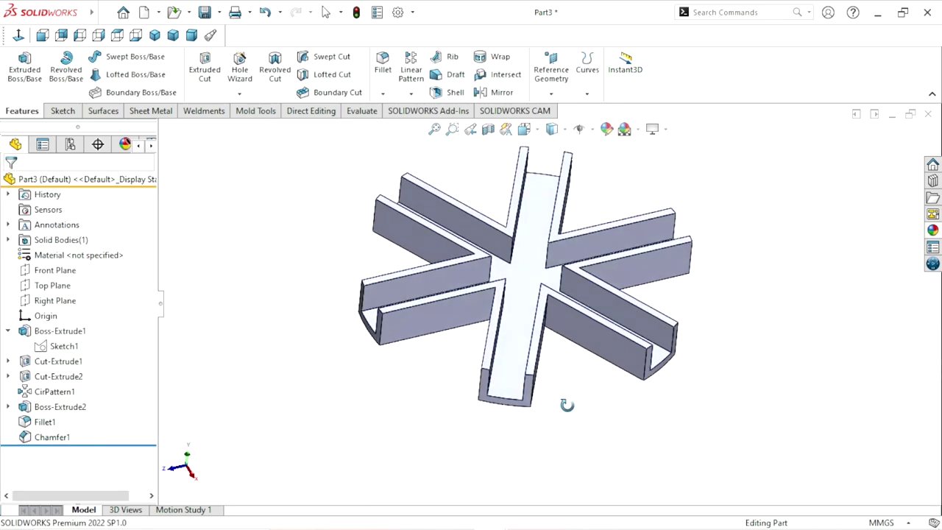
pyautogui.scroll(-3, 485, 302)
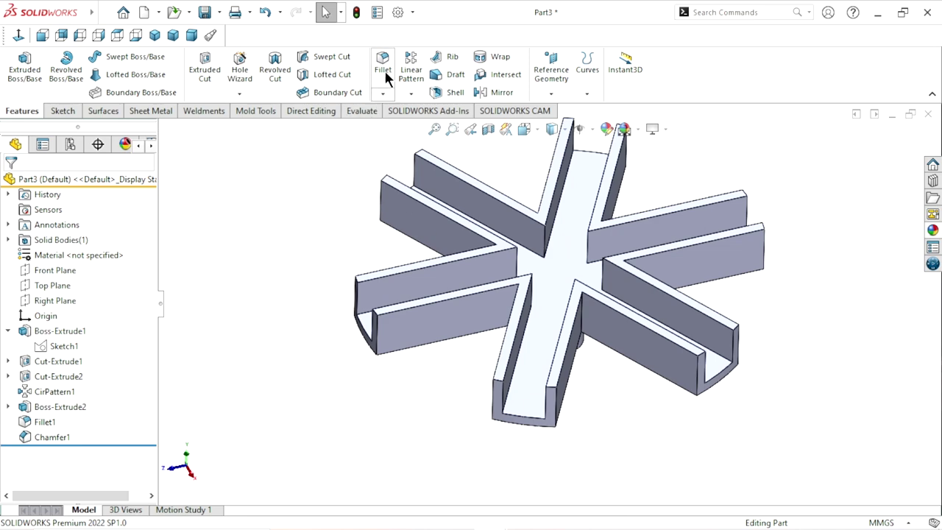
pyautogui.press('Return')
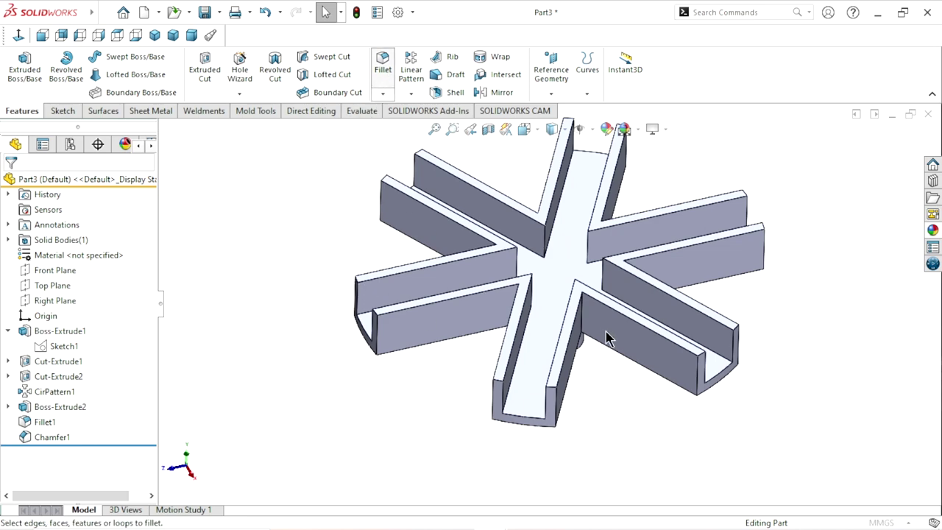
pyautogui.scroll(2, 597, 337)
pyautogui.moveTo(562, 399)
pyautogui.mouseDown(button='middle')
pyautogui.moveTo(578, 389)
pyautogui.moveTo(562, 459)
pyautogui.moveTo(593, 345)
pyautogui.mouseUp(button='middle')
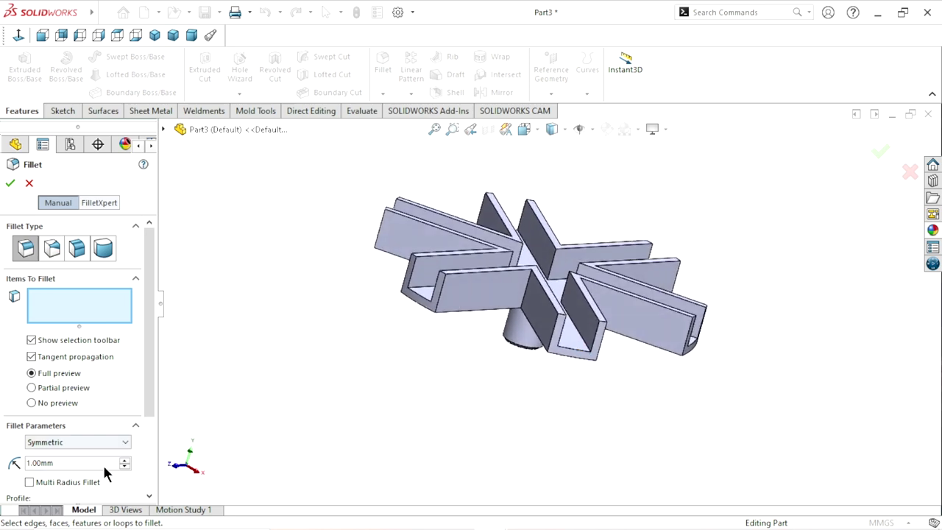
# - Set a 5 mm fillet radius, try an inner channel edge, then clear the edge selection
pyautogui.click(74, 466)
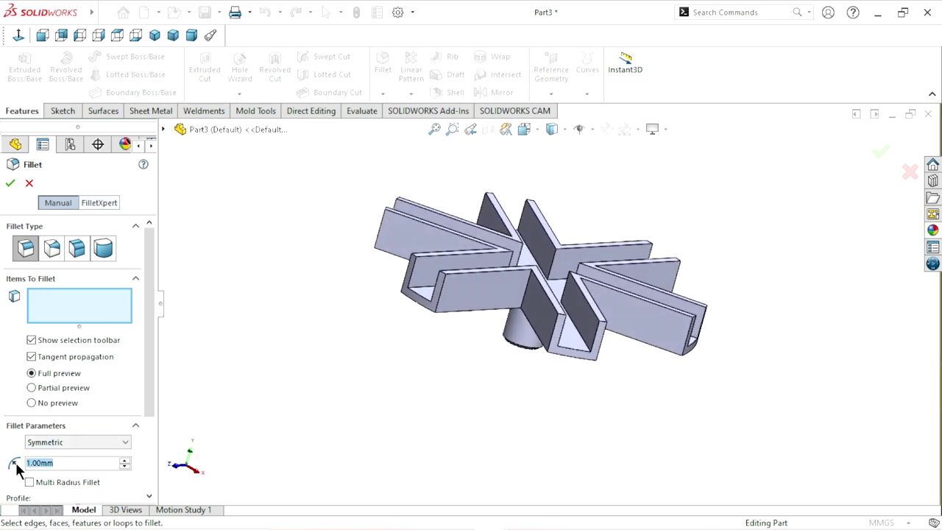
pyautogui.write('5')
pyautogui.press('Return')
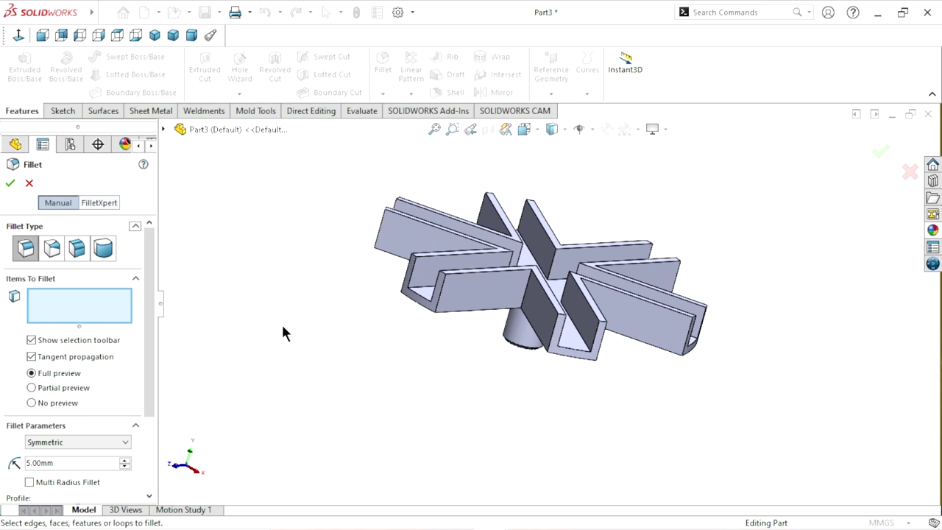
pyautogui.click(529, 287)
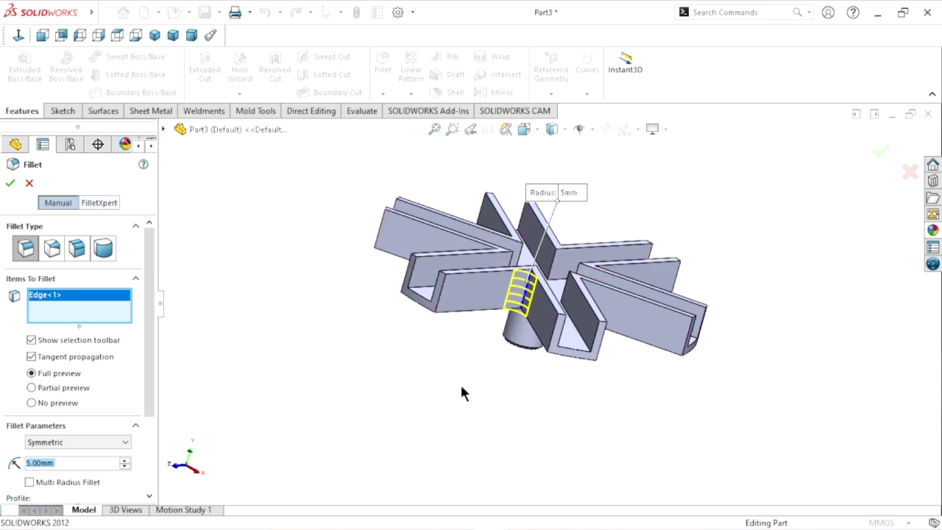
pyautogui.scroll(2, 460, 383)
pyautogui.moveTo(460, 383)
pyautogui.mouseDown(button='middle')
pyautogui.moveTo(701, 264)
pyautogui.moveTo(641, 295)
pyautogui.mouseUp(button='middle')
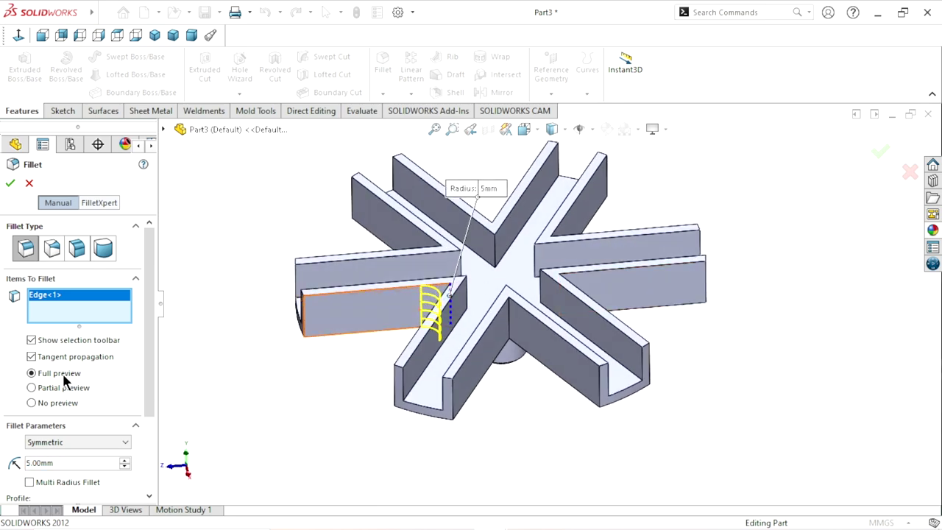
pyautogui.rightClick(51, 305)
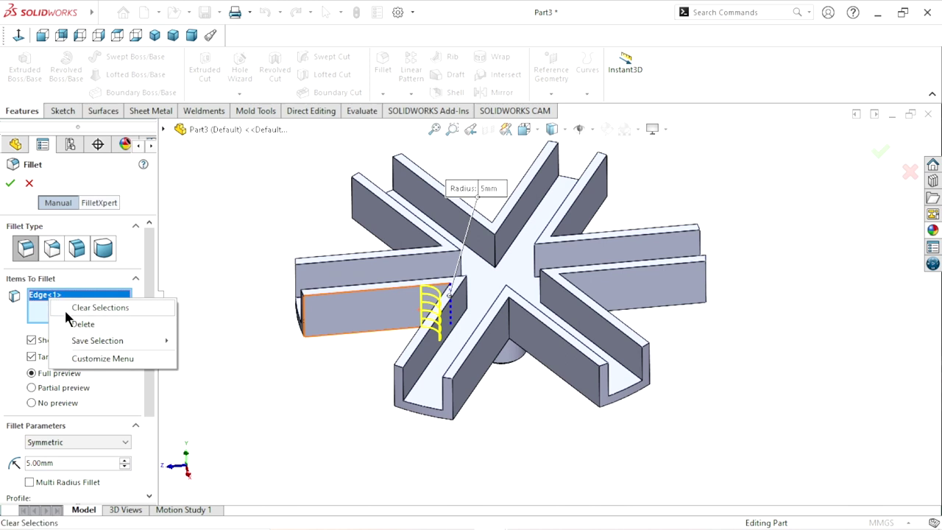
pyautogui.click(65, 312)
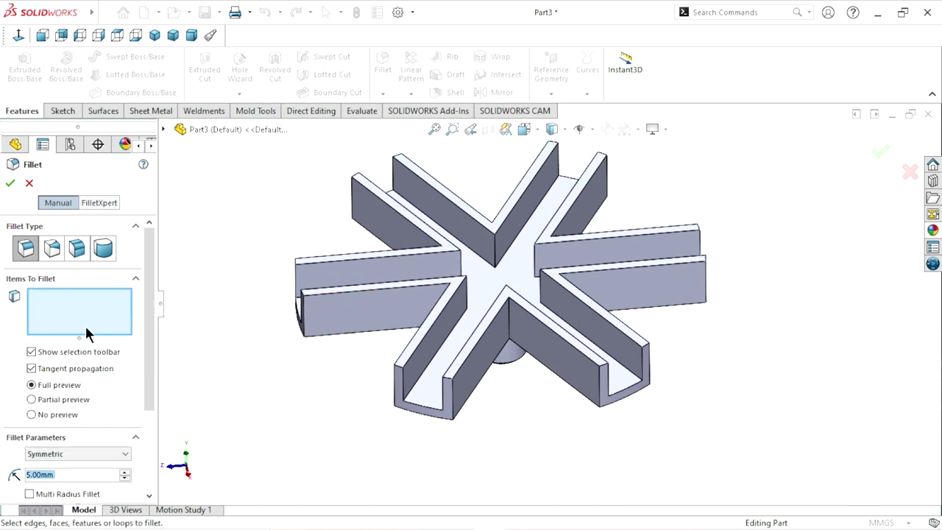
# - Select the six inner corner edges and apply the fillet with a 4 mm radius
pyautogui.click(510, 326)
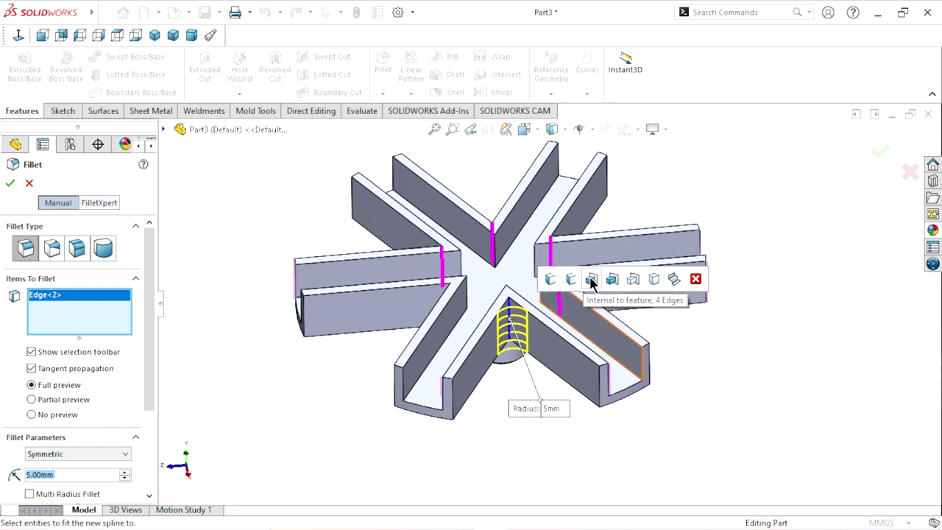
pyautogui.click(592, 284)
pyautogui.moveTo(335, 335)
pyautogui.mouseDown(button='middle')
pyautogui.moveTo(343, 291)
pyautogui.moveTo(382, 337)
pyautogui.mouseUp(button='middle')
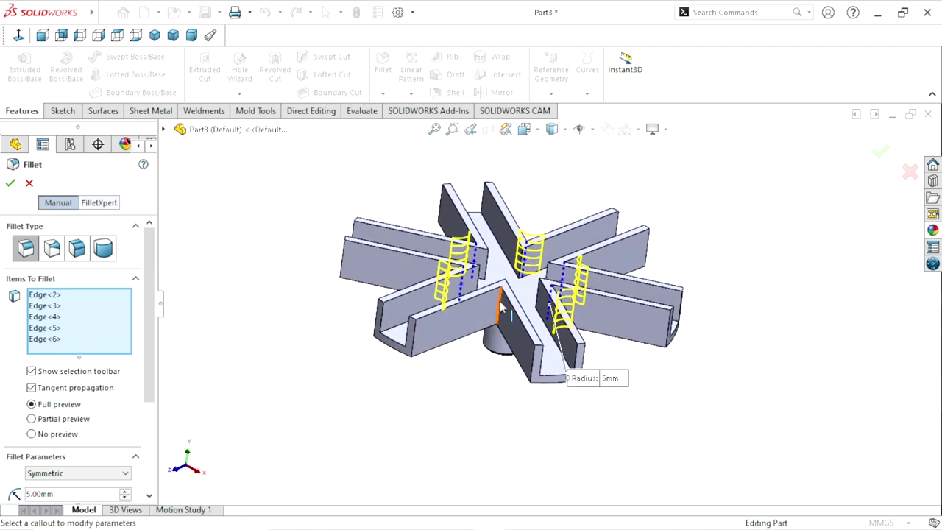
pyautogui.click(501, 310)
pyautogui.moveTo(457, 385)
pyautogui.mouseDown(button='middle')
pyautogui.moveTo(418, 461)
pyautogui.moveTo(417, 395)
pyautogui.moveTo(368, 418)
pyautogui.mouseUp(button='middle')
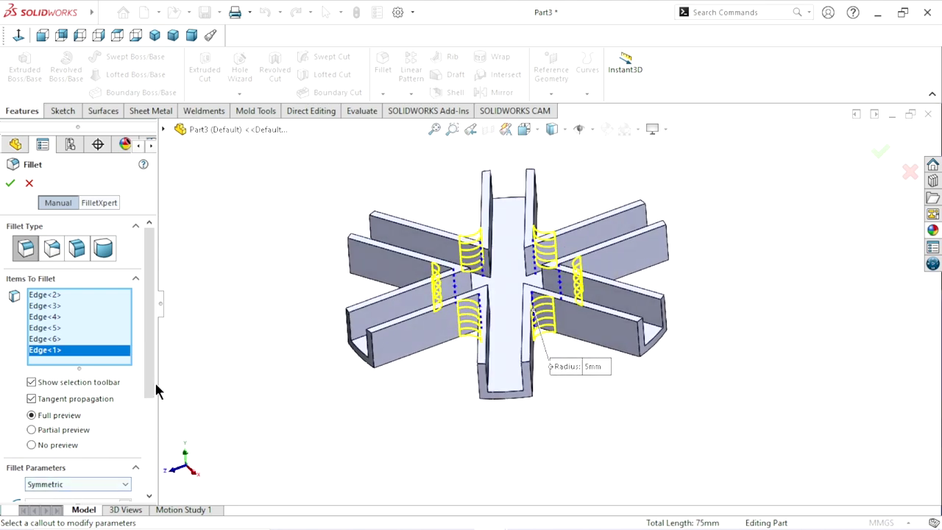
pyautogui.scroll(-1, 73, 388)
pyautogui.scroll(-4, 58, 388)
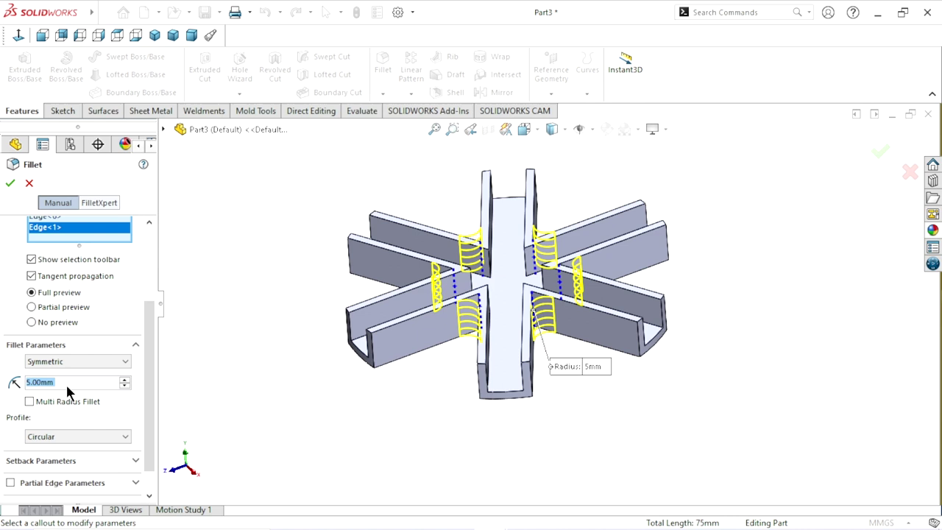
pyautogui.write('4')
pyautogui.press('Return')
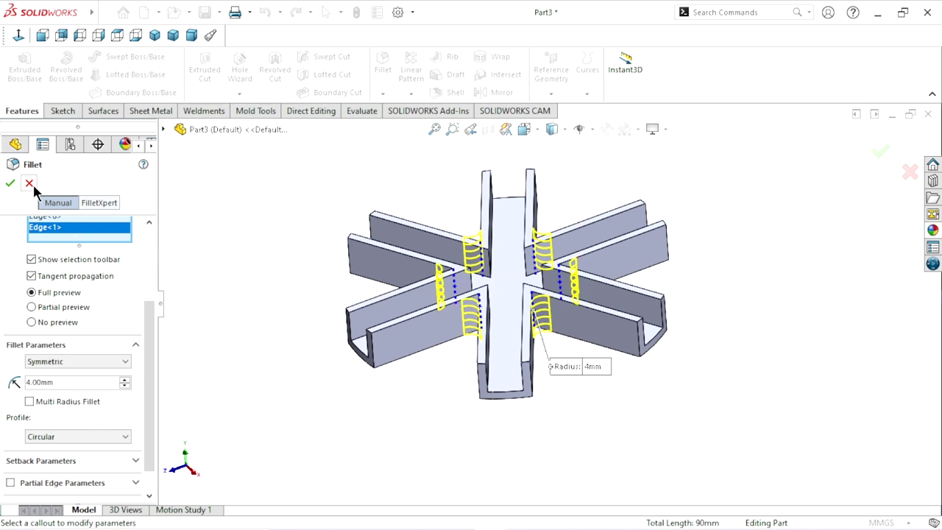
pyautogui.click(11, 184)
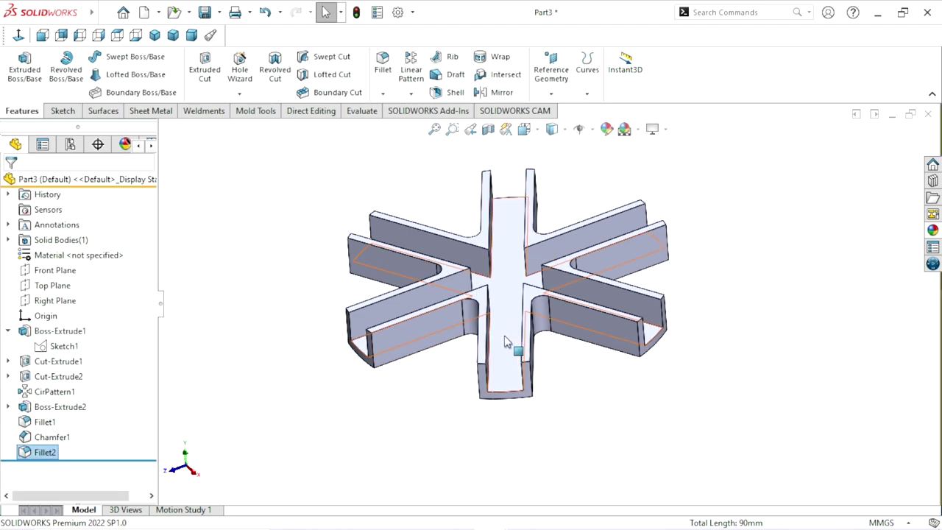
# - Deselect Fillet2 and orbit the part to an oblique 3D view
pyautogui.click(434, 409)
pyautogui.moveTo(419, 405)
pyautogui.mouseDown(button='middle')
pyautogui.moveTo(389, 442)
pyautogui.moveTo(383, 387)
pyautogui.moveTo(429, 311)
pyautogui.moveTo(419, 377)
pyautogui.moveTo(373, 361)
pyautogui.moveTo(322, 279)
pyautogui.moveTo(330, 404)
pyautogui.moveTo(399, 395)
pyautogui.mouseUp(button='middle')
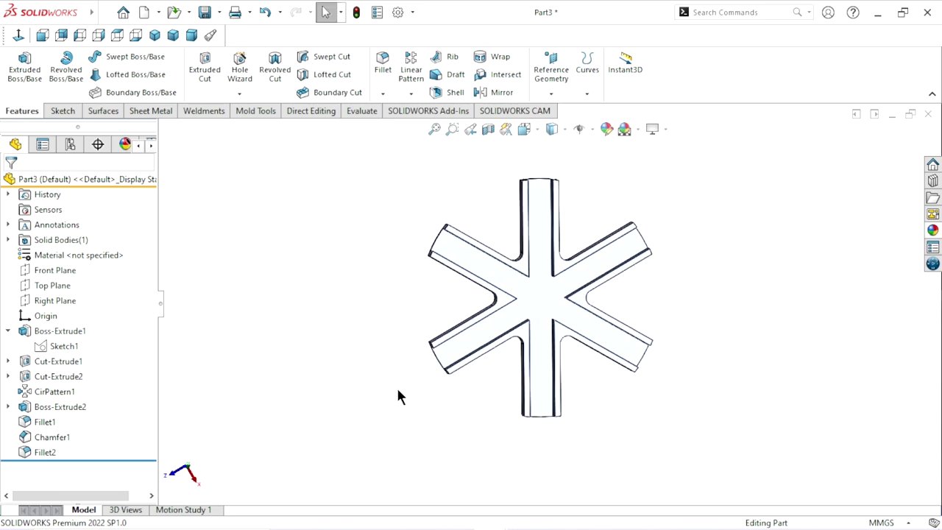
pyautogui.scroll(3, 537, 320)
pyautogui.moveTo(564, 311); pyautogui.dragTo(712, 284, button='middle')
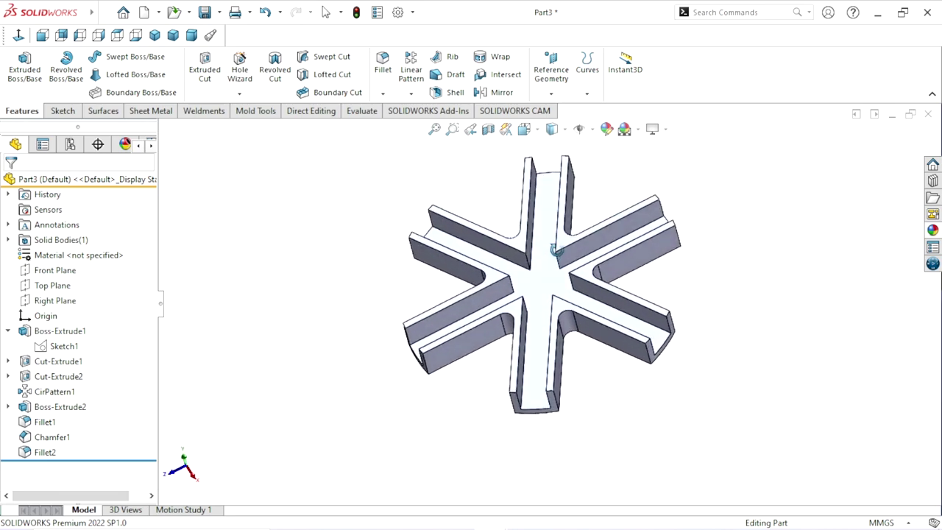
pyautogui.scroll(-3, 711, 279)
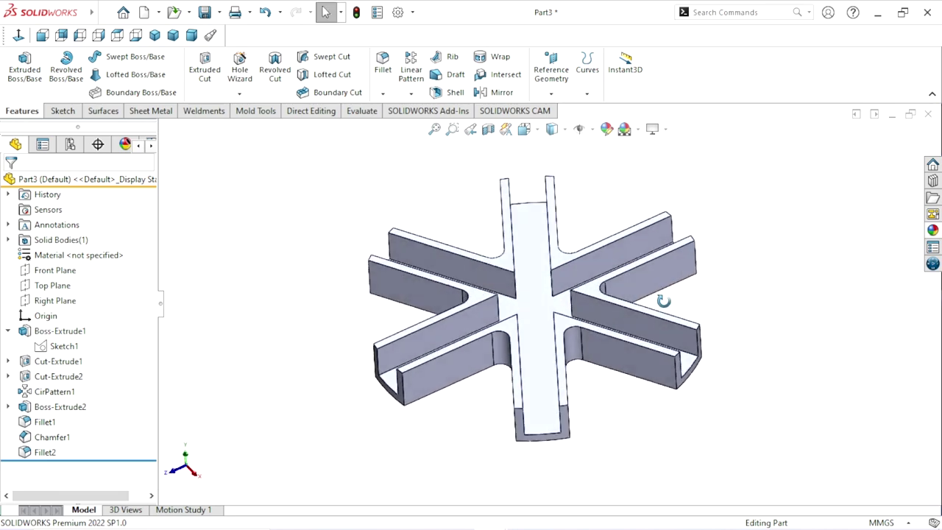
pyautogui.moveTo(633, 313); pyautogui.dragTo(690, 281, button='middle')
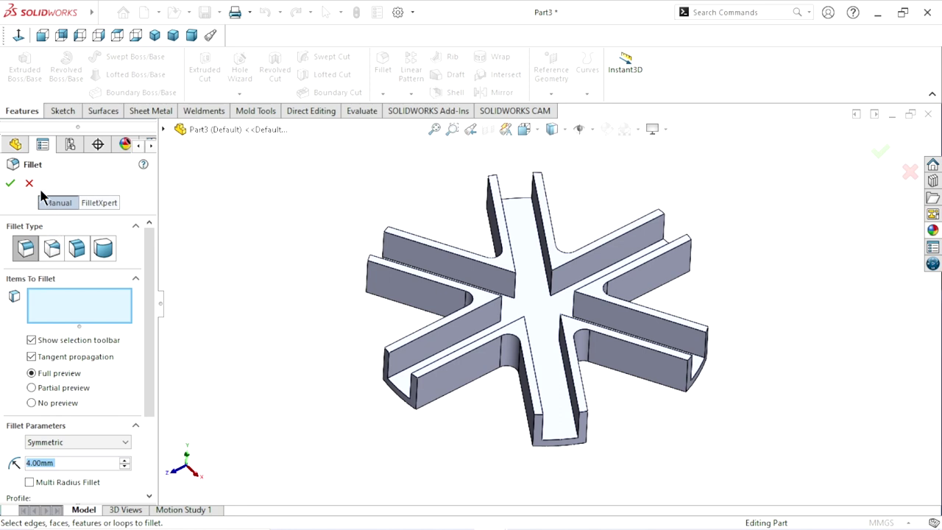
# - Cancel the empty fillet and start a chamfer, entering a 0.3 distance
pyautogui.click(29, 183)
pyautogui.click(384, 93)
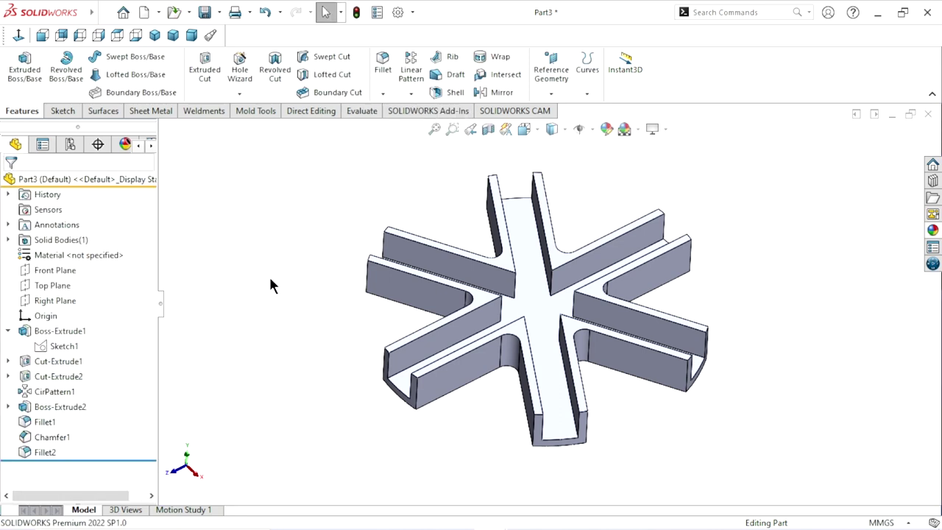
pyautogui.write('0.3')
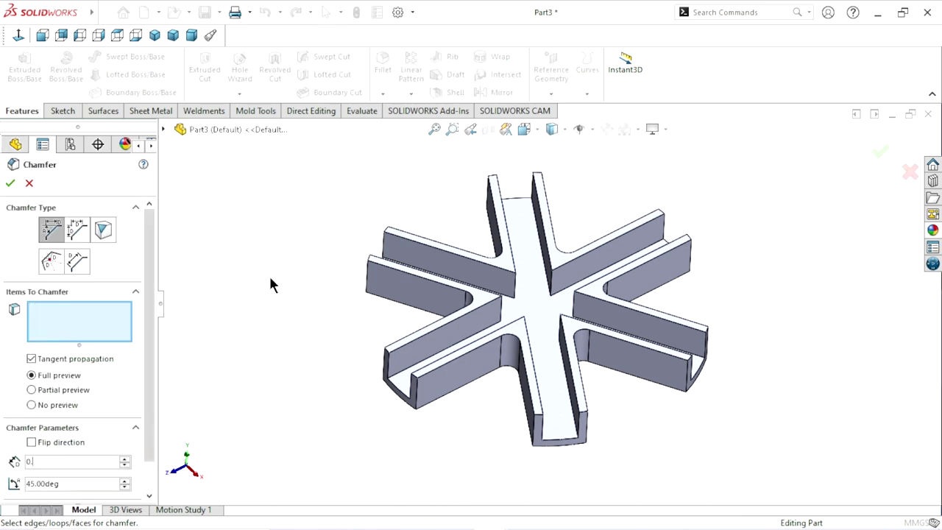
# - Set the chamfer distance to 0.5 mm
pyautogui.press('BackSpace')
pyautogui.write('5')
pyautogui.press('Return')
pyautogui.scroll(-3, 465, 343)
pyautogui.scroll(-3, 478, 330)
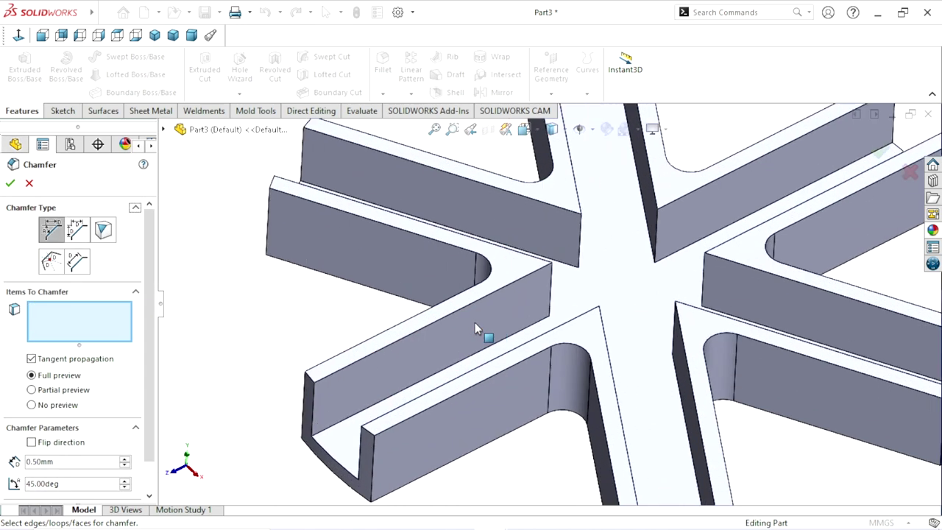
# - Select the first two rib top faces and remove the stray Edge<1> from the chamfer items
pyautogui.click(543, 352)
pyautogui.click(507, 276)
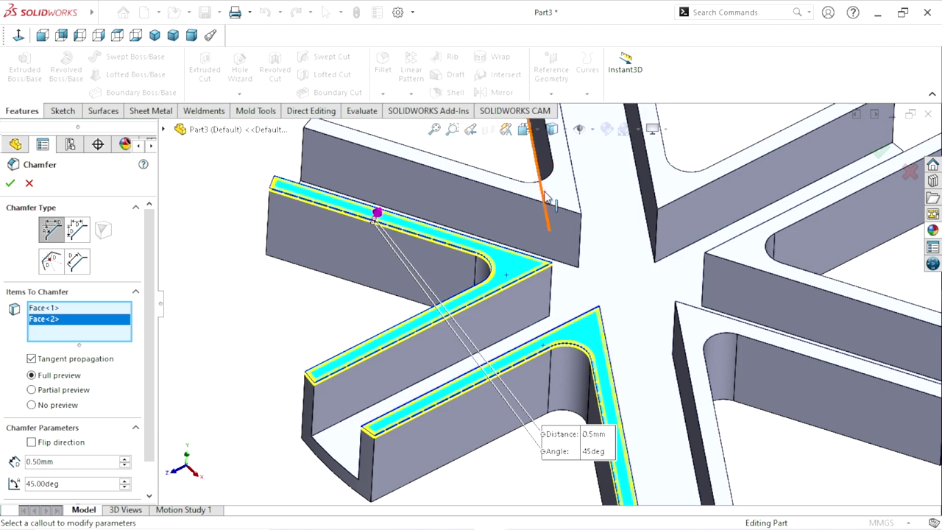
pyautogui.click(551, 198)
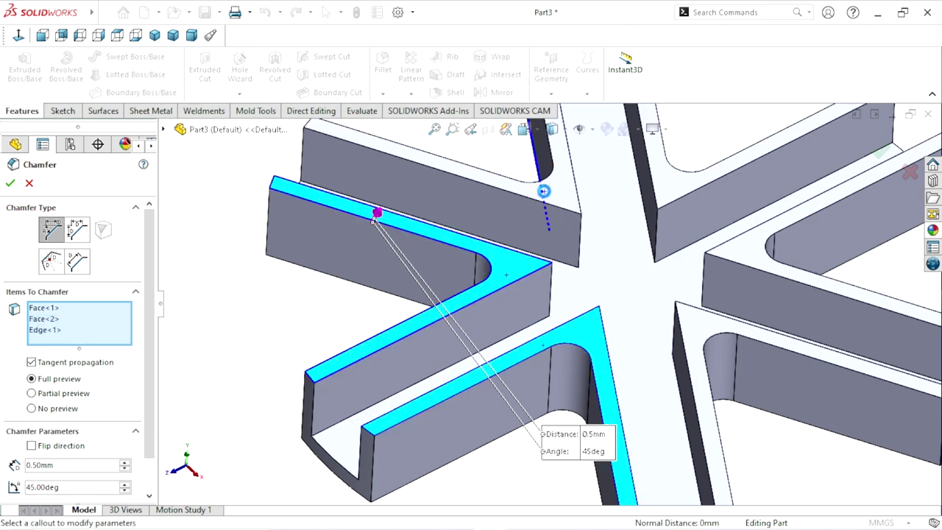
pyautogui.rightClick(105, 323)
pyautogui.click(224, 296)
pyautogui.rightClick(68, 333)
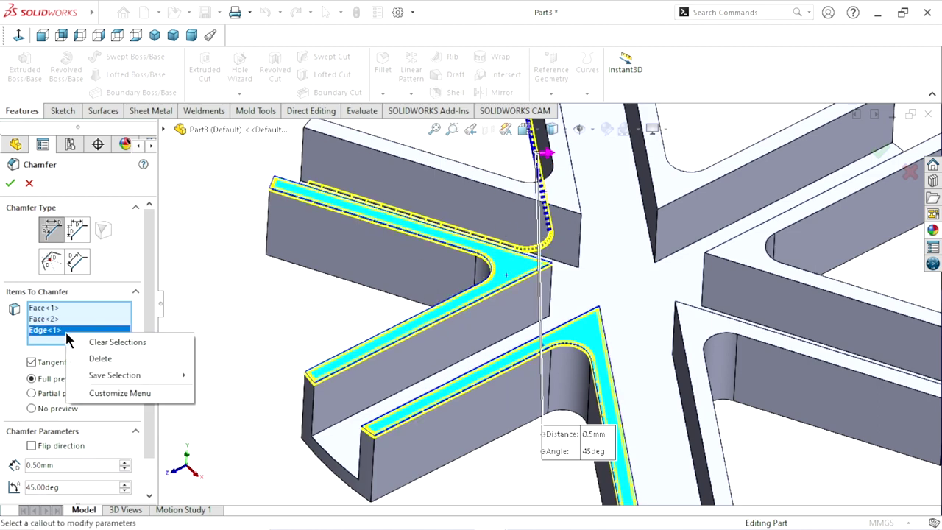
pyautogui.click(93, 359)
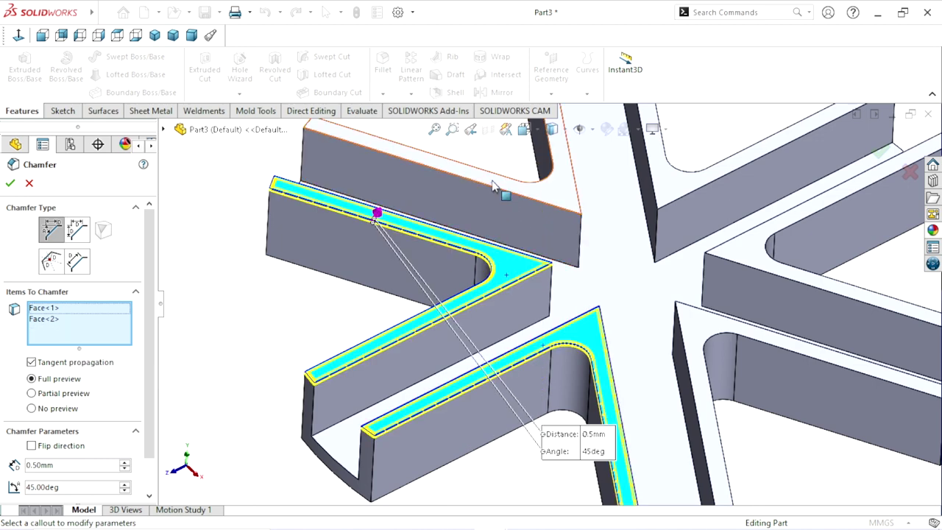
# - Add the remaining four rib top faces and accept the 0.5 mm × 45° chamfer
pyautogui.click(499, 185)
pyautogui.click(668, 193)
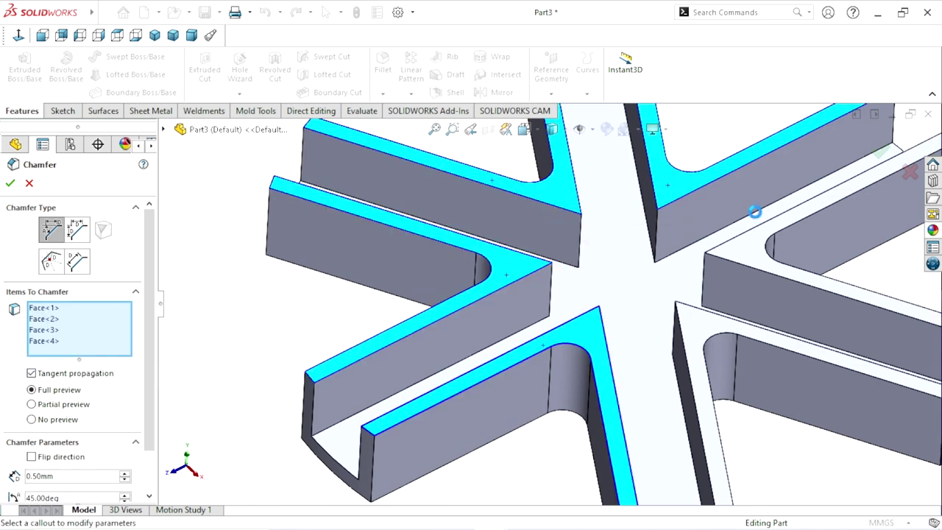
pyautogui.click(762, 274)
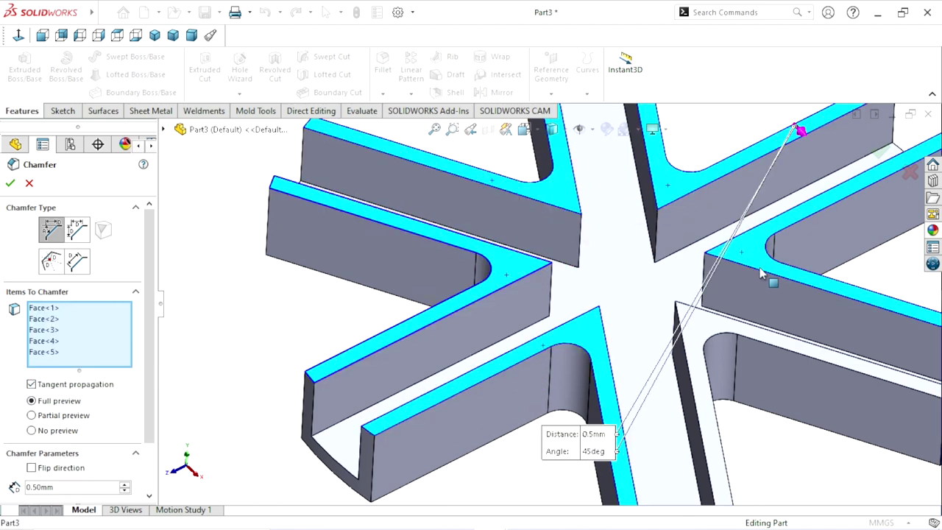
pyautogui.click(717, 336)
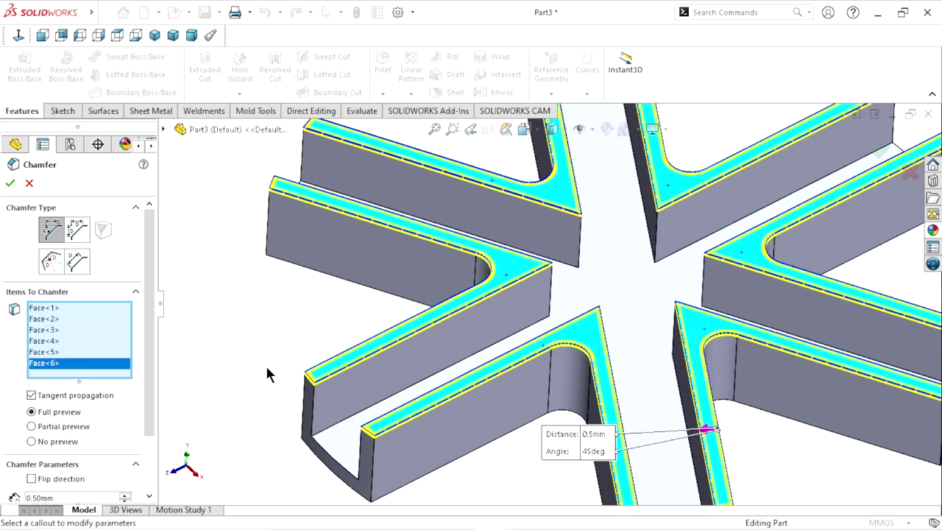
pyautogui.click(9, 182)
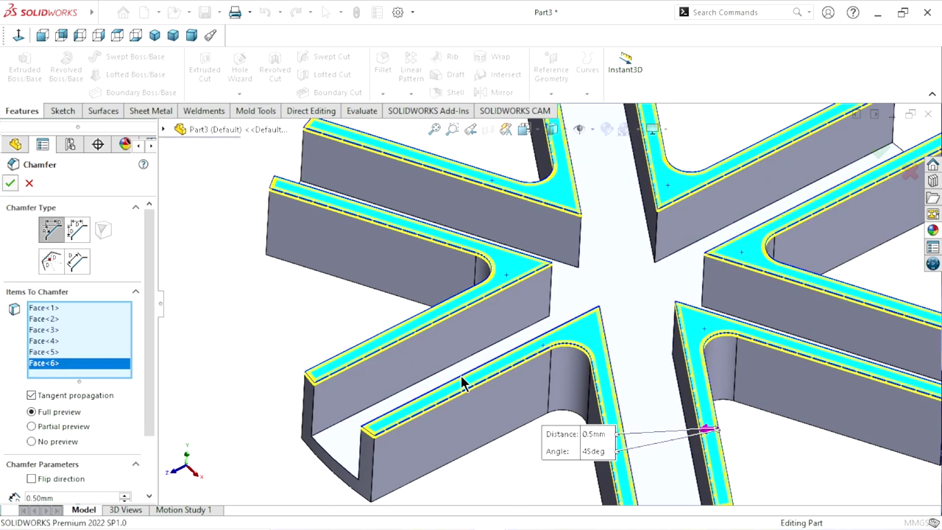
pyautogui.scroll(5, 421, 410)
pyautogui.scroll(-3, 681, 346)
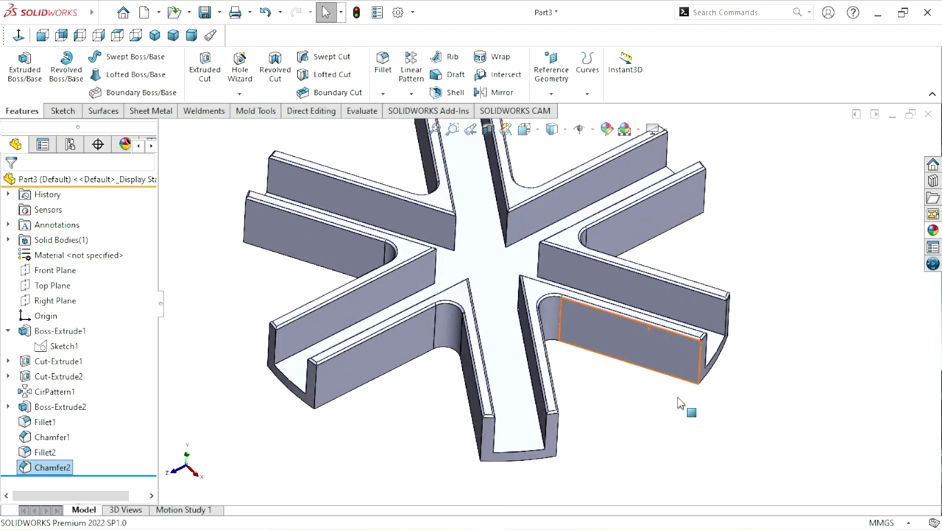
# - Apply the polished aluminum appearance from the Metal library to the whole part
pyautogui.moveTo(630, 419)
pyautogui.mouseDown(button='middle')
pyautogui.moveTo(587, 387)
pyautogui.moveTo(597, 340)
pyautogui.moveTo(659, 314)
pyautogui.moveTo(688, 363)
pyautogui.moveTo(665, 399)
pyautogui.mouseUp(button='middle')
pyautogui.scroll(3, 517, 387)
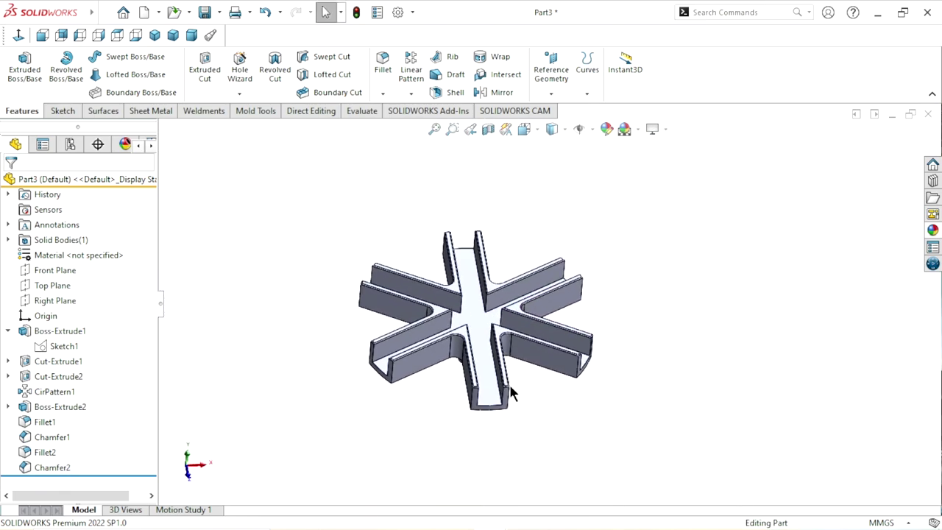
pyautogui.scroll(-3, 504, 360)
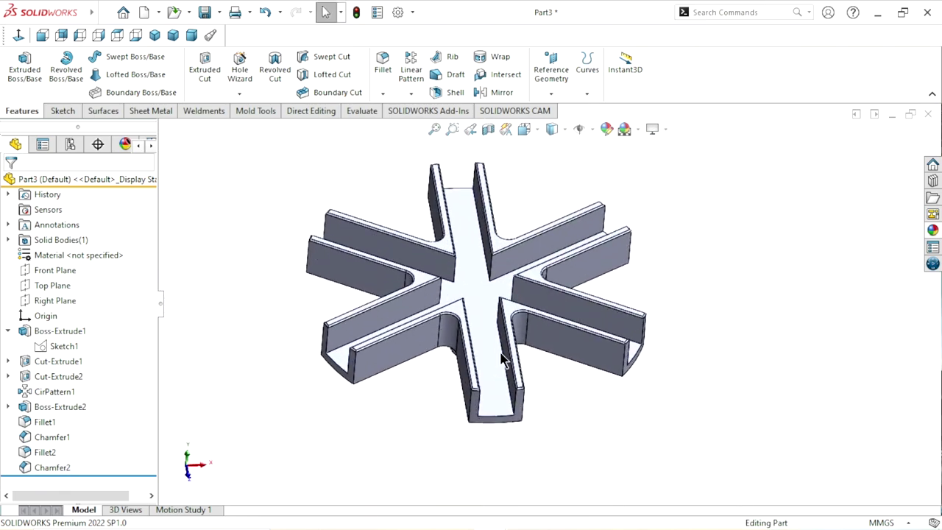
pyautogui.click(933, 230)
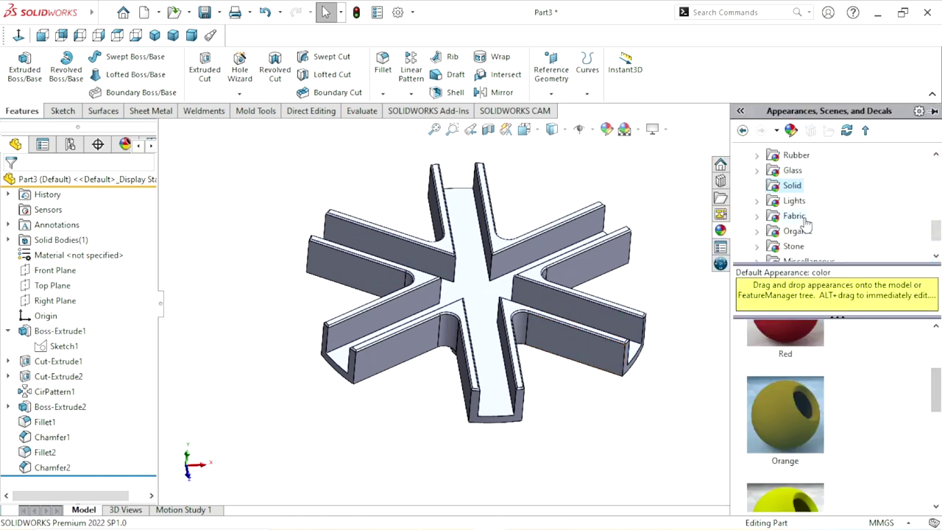
pyautogui.scroll(5, 806, 223)
pyautogui.moveTo(933, 366); pyautogui.dragTo(934, 349)
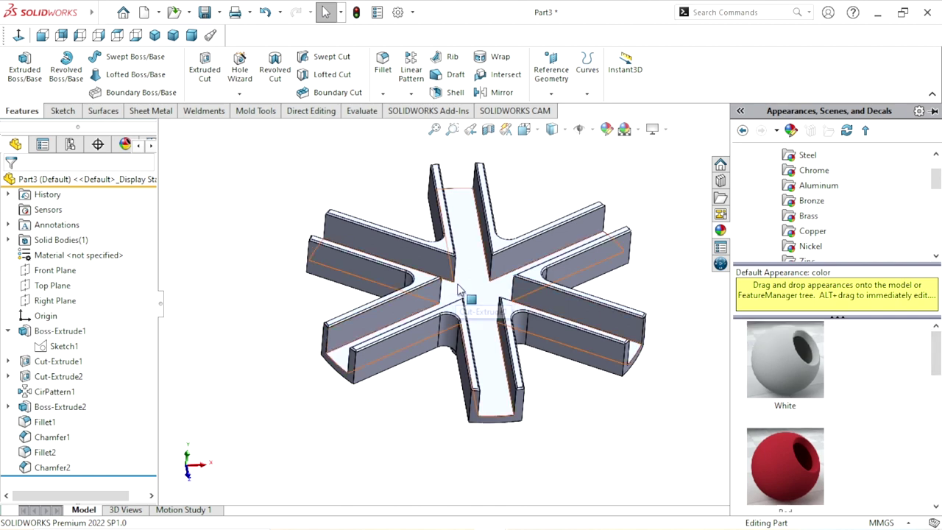
pyautogui.scroll(2, 842, 206)
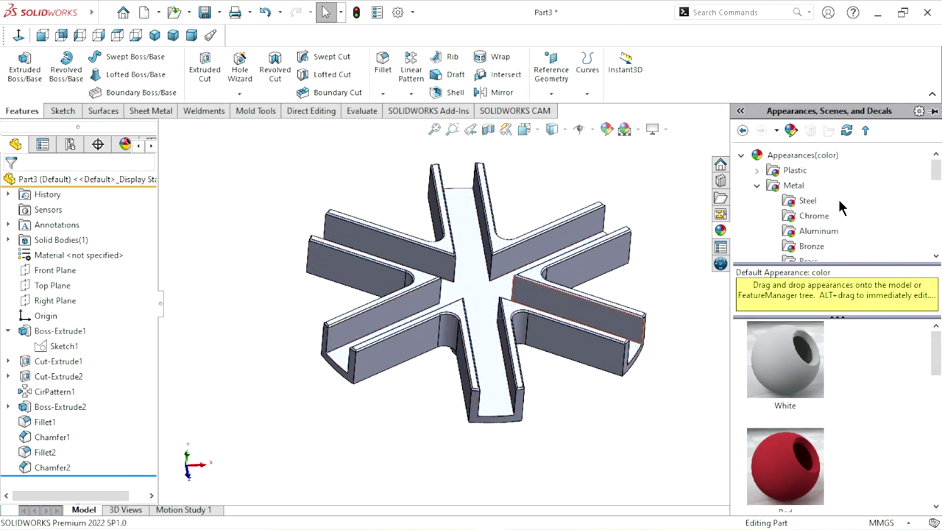
pyautogui.doubleClick(774, 188)
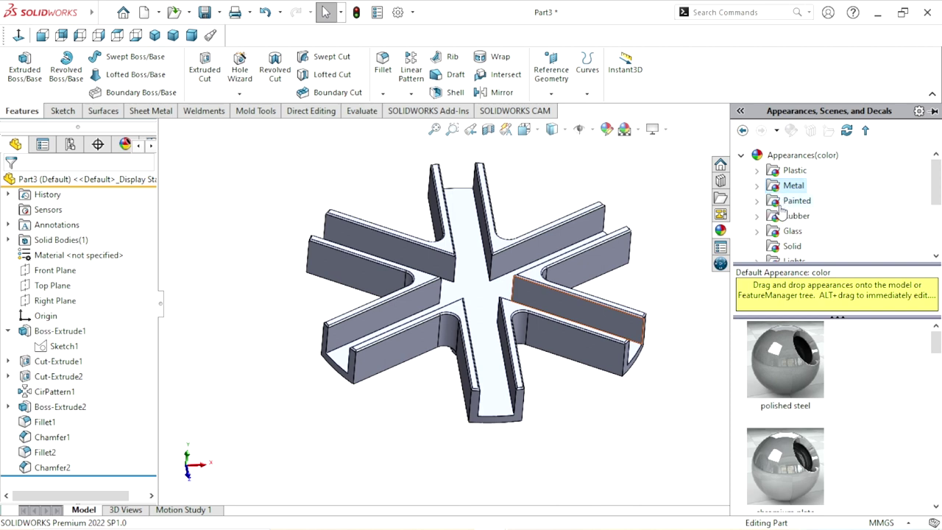
pyautogui.doubleClick(789, 187)
pyautogui.click(816, 178)
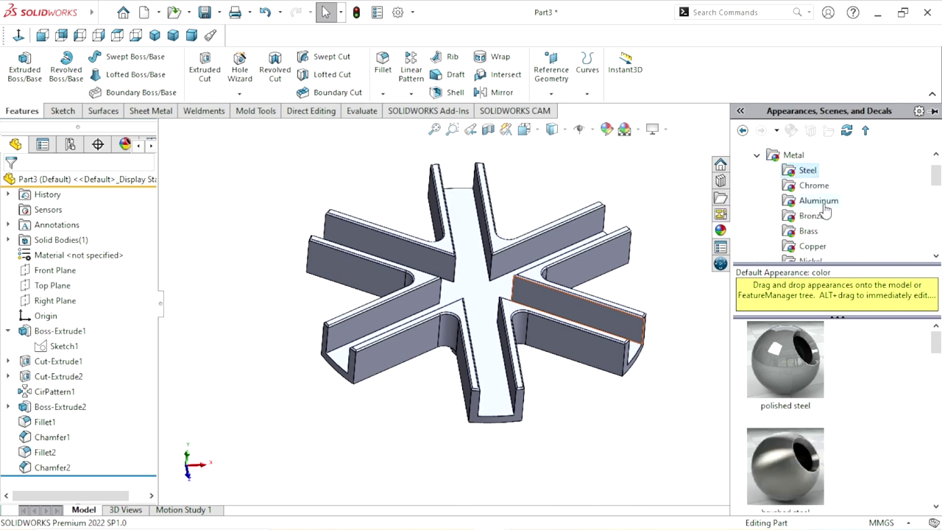
pyautogui.click(818, 201)
pyautogui.moveTo(936, 352)
pyautogui.mouseDown()
pyautogui.moveTo(938, 396)
pyautogui.moveTo(933, 352)
pyautogui.mouseUp()
pyautogui.doubleClick(789, 385)
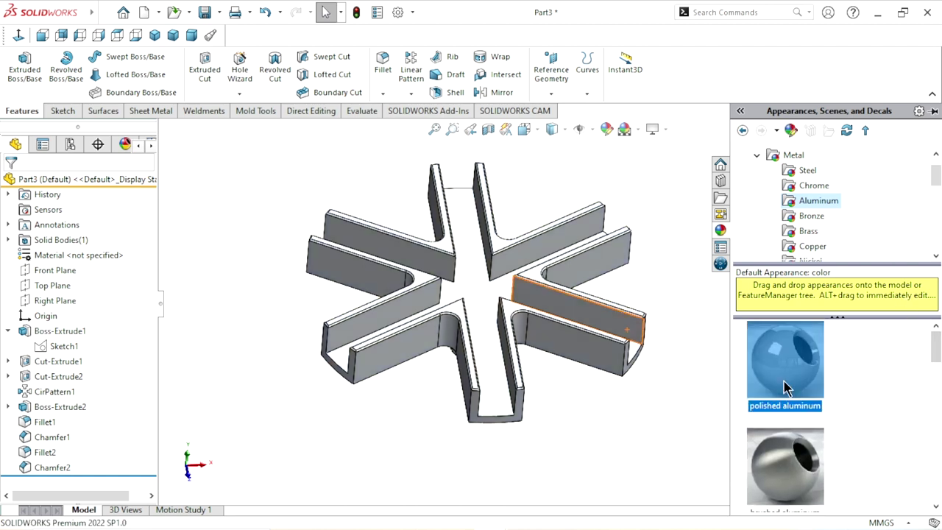
# - Colour the channel floor faces red
pyautogui.click(490, 299)
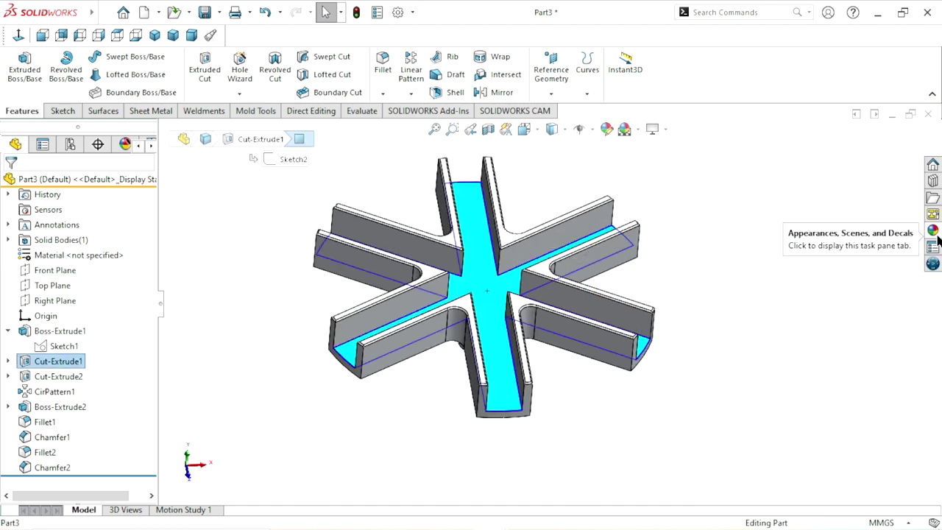
pyautogui.click(605, 129)
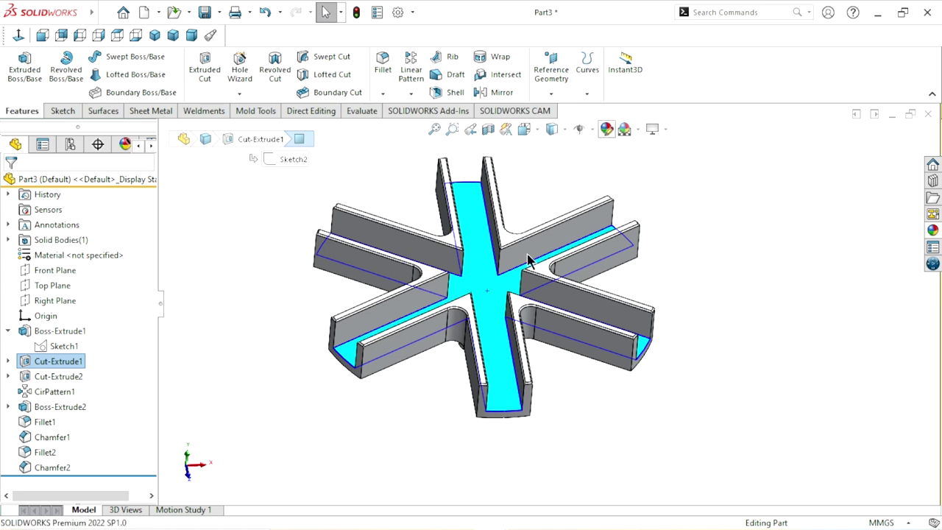
pyautogui.click(525, 272)
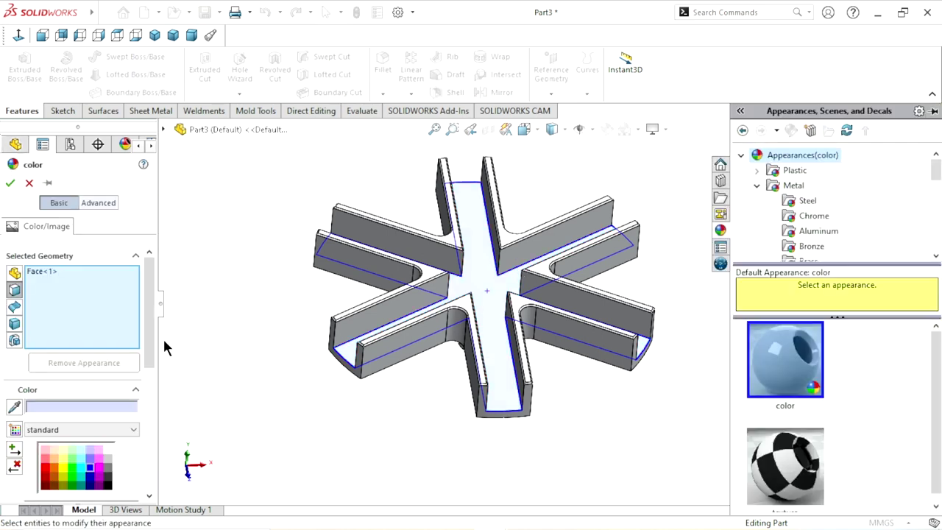
pyautogui.moveTo(150, 333); pyautogui.dragTo(145, 374)
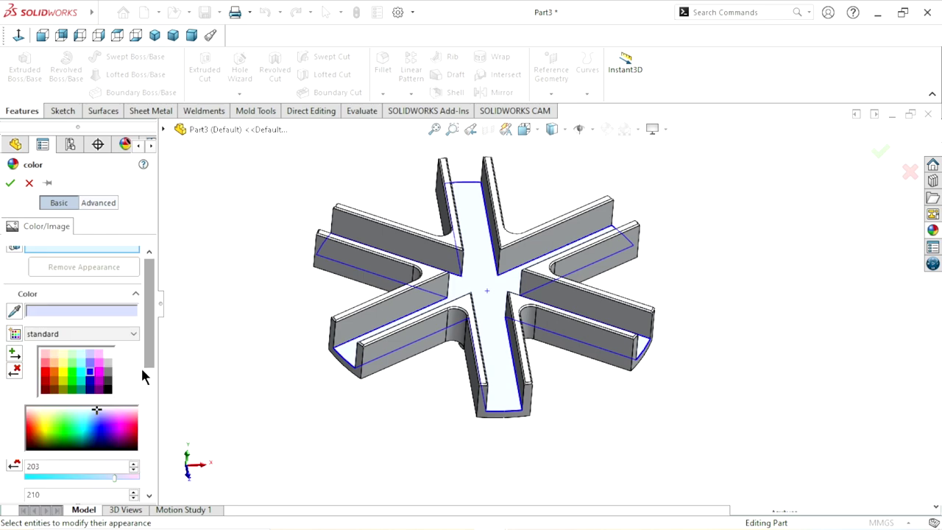
pyautogui.click(47, 376)
pyautogui.click(11, 183)
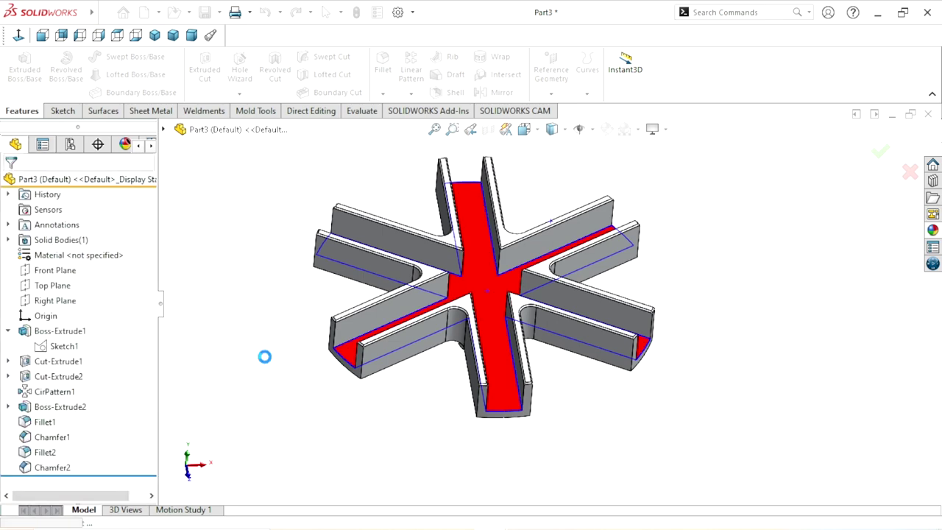
# - Orbit the part to inspect the red floors from side-on and underneath
pyautogui.moveTo(356, 381)
pyautogui.mouseDown(button='middle')
pyautogui.moveTo(373, 315)
pyautogui.moveTo(380, 433)
pyautogui.moveTo(415, 358)
pyautogui.moveTo(382, 334)
pyautogui.moveTo(498, 289)
pyautogui.mouseUp(button='middle')
pyautogui.scroll(2, 497, 289)
pyautogui.scroll(-2, 497, 290)
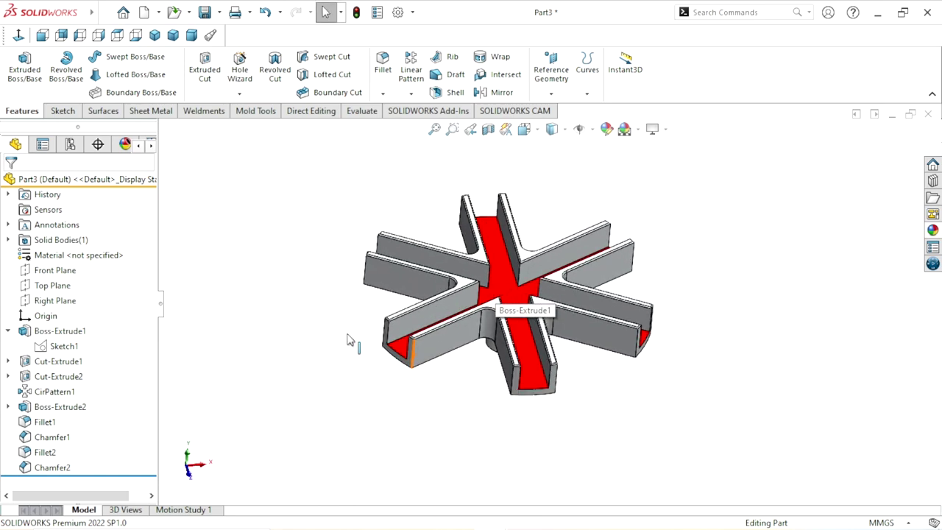
pyautogui.moveTo(560, 354)
pyautogui.mouseDown(button='middle')
pyautogui.moveTo(448, 388)
pyautogui.moveTo(438, 339)
pyautogui.moveTo(456, 319)
pyautogui.mouseUp(button='middle')
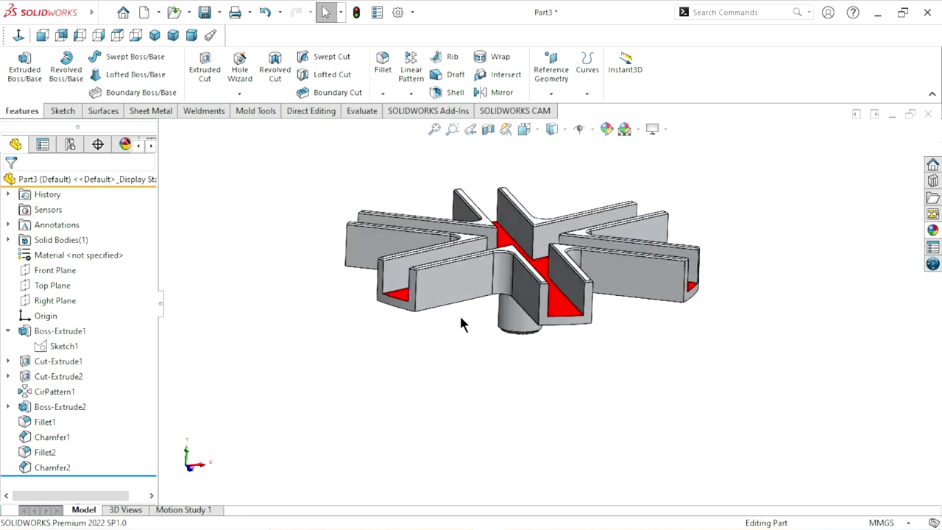
pyautogui.click(459, 293)
pyautogui.click(346, 418)
pyautogui.moveTo(399, 372)
pyautogui.mouseDown(button='middle')
pyautogui.moveTo(459, 309)
pyautogui.moveTo(452, 225)
pyautogui.moveTo(432, 389)
pyautogui.mouseUp(button='middle')
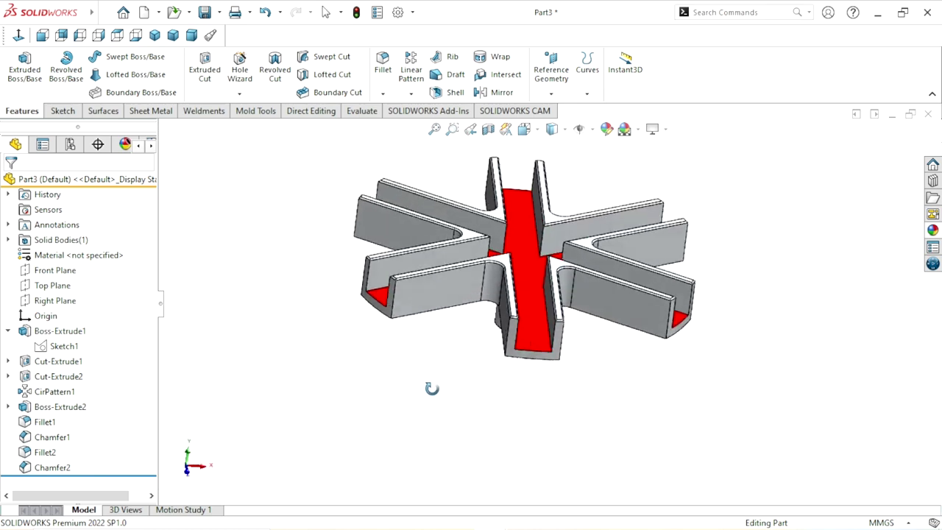
pyautogui.click(46, 452)
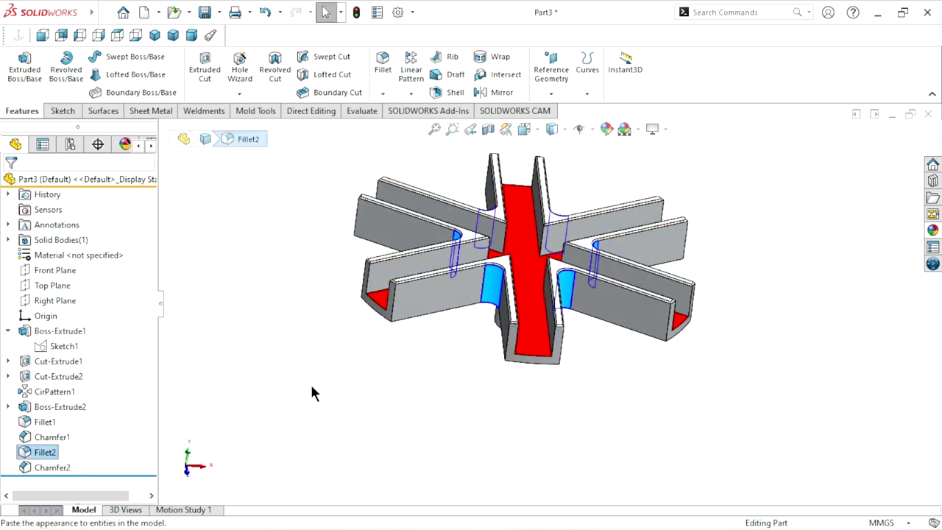
# - Give the Chamfer2 rib-top faces a blue appearance and orbit to inspect them
pyautogui.click(287, 405)
pyautogui.click(53, 468)
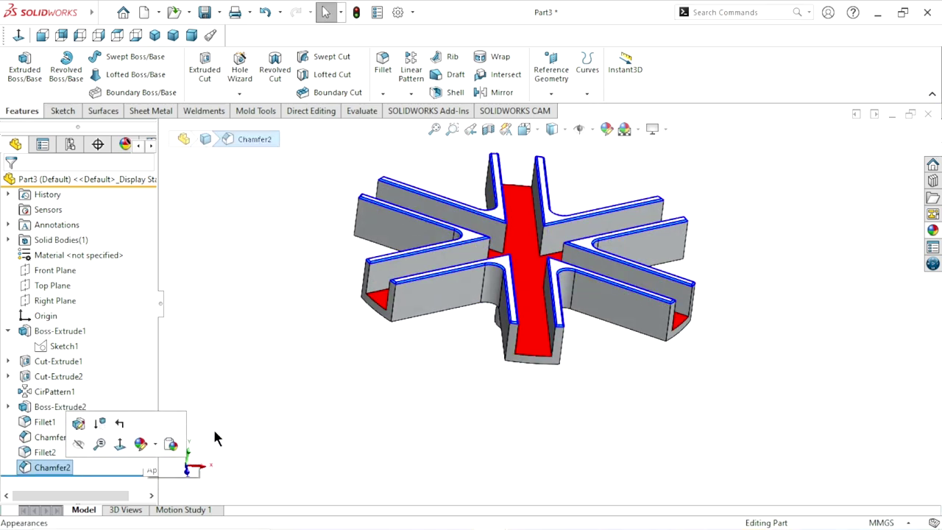
pyautogui.click(606, 130)
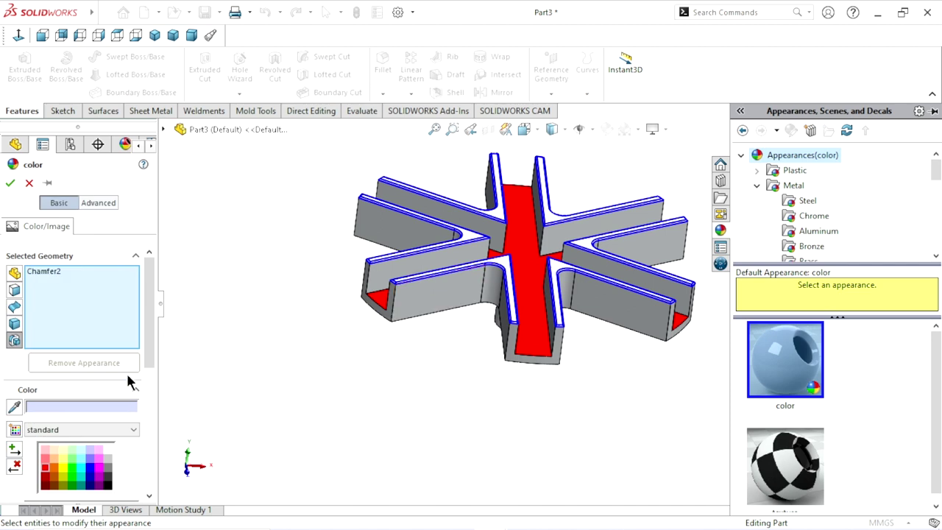
pyautogui.moveTo(151, 330); pyautogui.dragTo(153, 377)
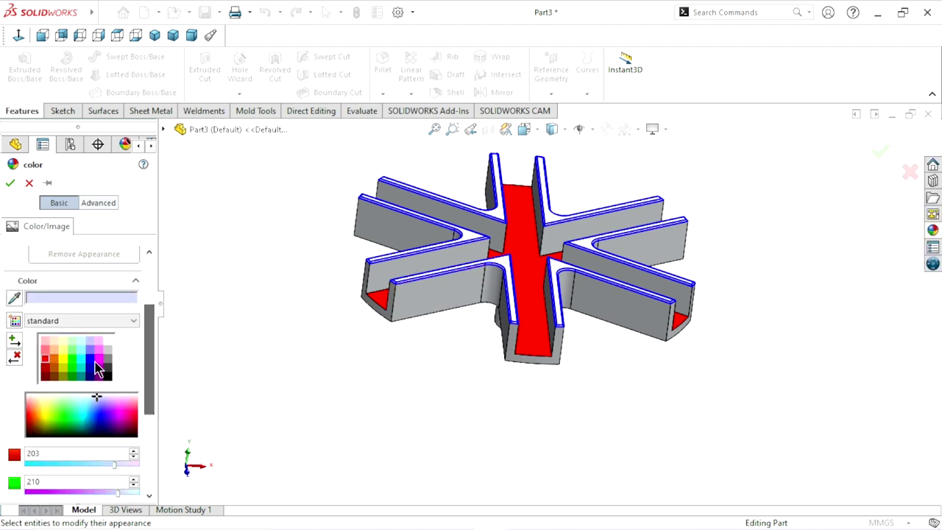
pyautogui.click(90, 360)
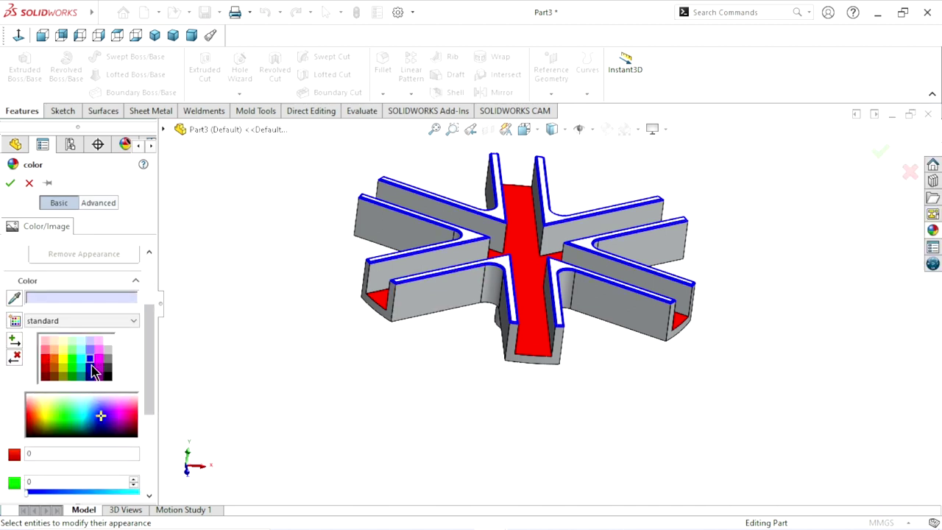
pyautogui.click(11, 184)
pyautogui.moveTo(477, 394)
pyautogui.mouseDown(button='middle')
pyautogui.moveTo(424, 424)
pyautogui.moveTo(492, 416)
pyautogui.mouseUp(button='middle')
pyautogui.scroll(2, 566, 294)
pyautogui.scroll(-3, 565, 297)
pyautogui.moveTo(640, 382)
pyautogui.mouseDown(button='middle')
pyautogui.moveTo(639, 398)
pyautogui.moveTo(561, 353)
pyautogui.moveTo(635, 343)
pyautogui.moveTo(644, 293)
pyautogui.moveTo(623, 252)
pyautogui.moveTo(664, 251)
pyautogui.moveTo(547, 383)
pyautogui.moveTo(527, 351)
pyautogui.moveTo(549, 231)
pyautogui.moveTo(488, 400)
pyautogui.moveTo(539, 302)
pyautogui.mouseUp(button='middle')
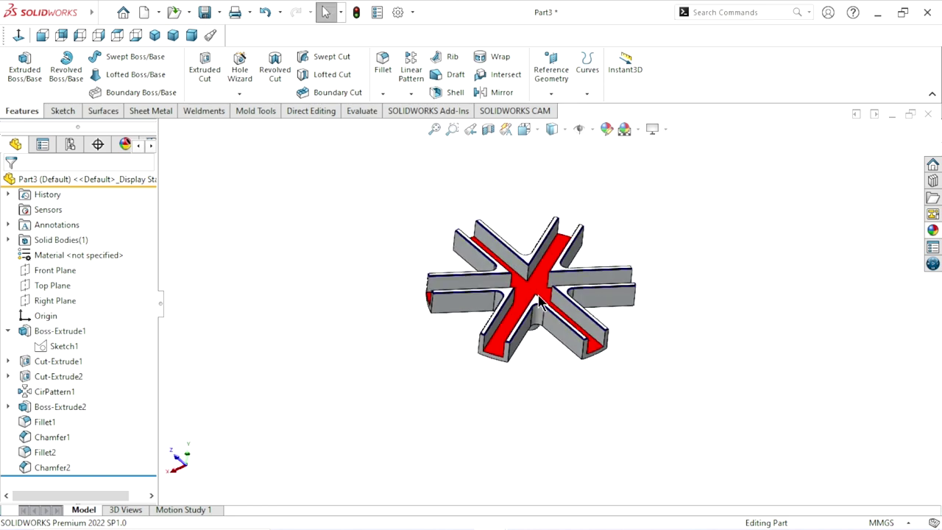
# - Switch to isometric view and select every Cut-Extrude1 face starting from an inner wall
pyautogui.scroll(-2, 539, 302)
pyautogui.scroll(-2, 568, 309)
pyautogui.moveTo(713, 368)
pyautogui.mouseDown(button='middle')
pyautogui.moveTo(657, 422)
pyautogui.moveTo(688, 372)
pyautogui.moveTo(621, 435)
pyautogui.mouseUp(button='middle')
pyautogui.scroll(1, 561, 424)
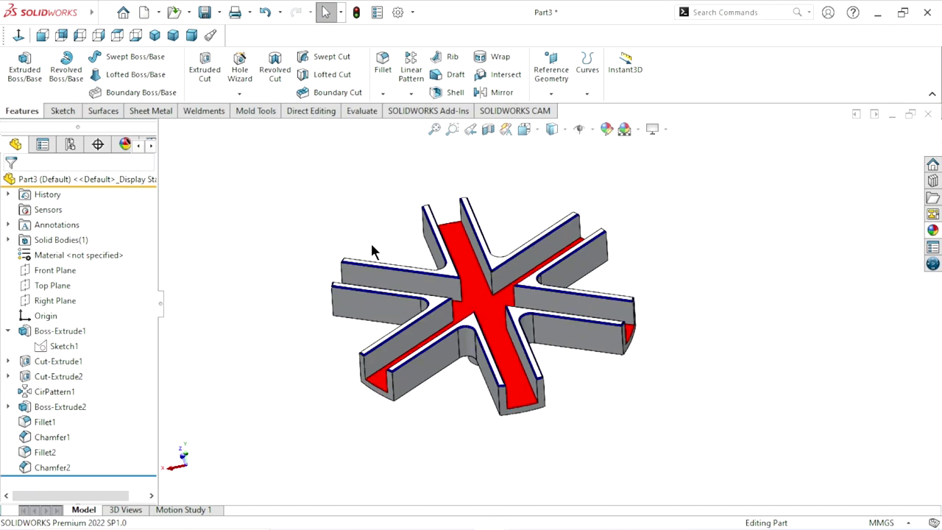
pyautogui.click(157, 38)
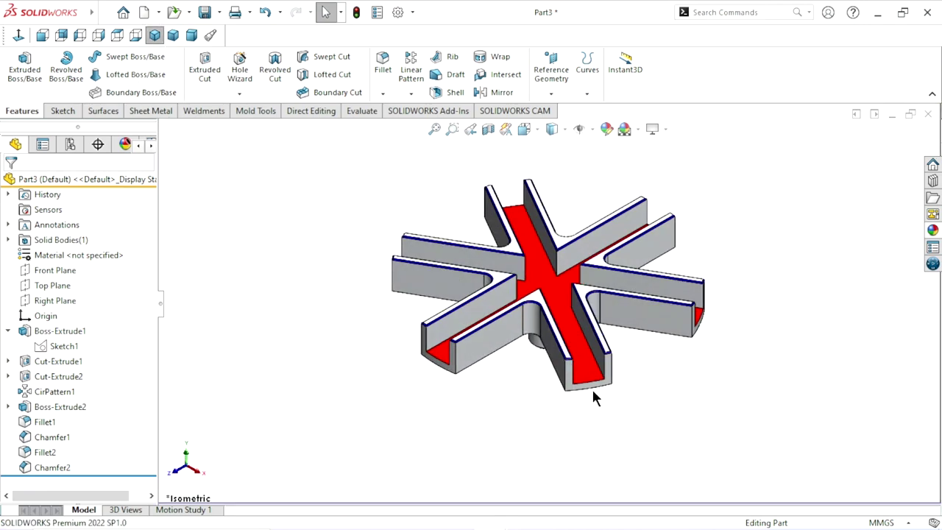
pyautogui.scroll(-1, 607, 318)
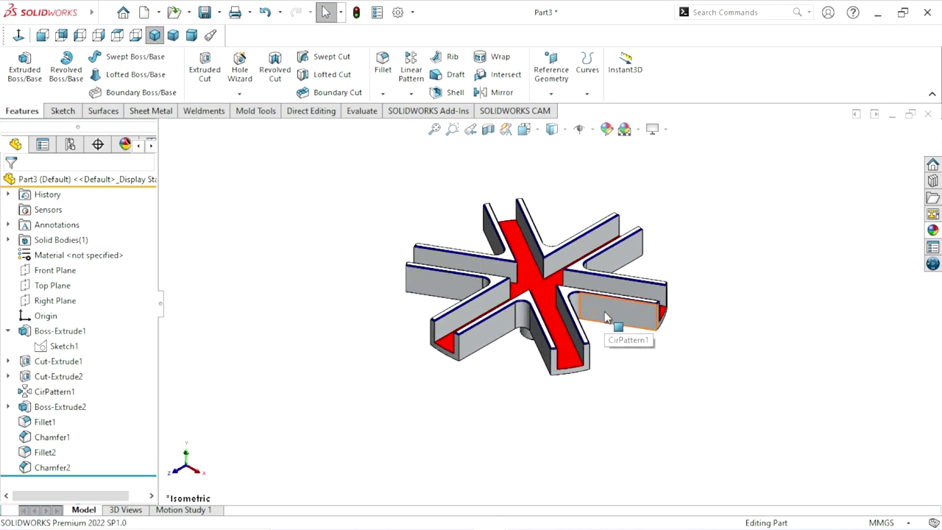
pyautogui.scroll(-1, 571, 291)
pyautogui.scroll(-1, 567, 287)
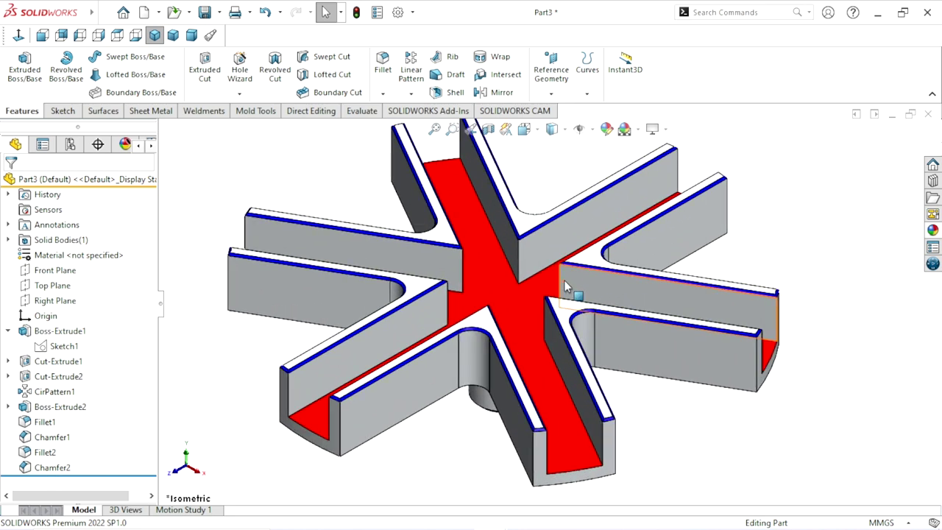
pyautogui.click(549, 252)
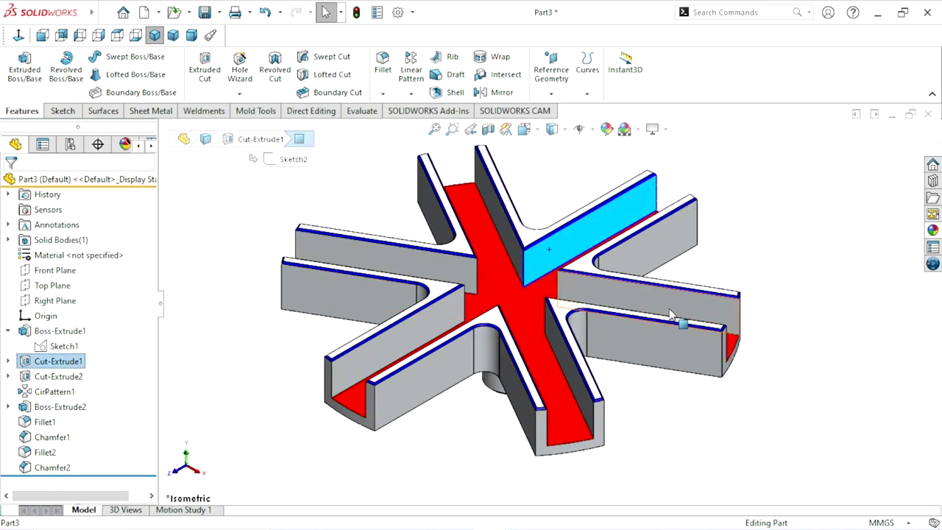
pyautogui.click(28, 362)
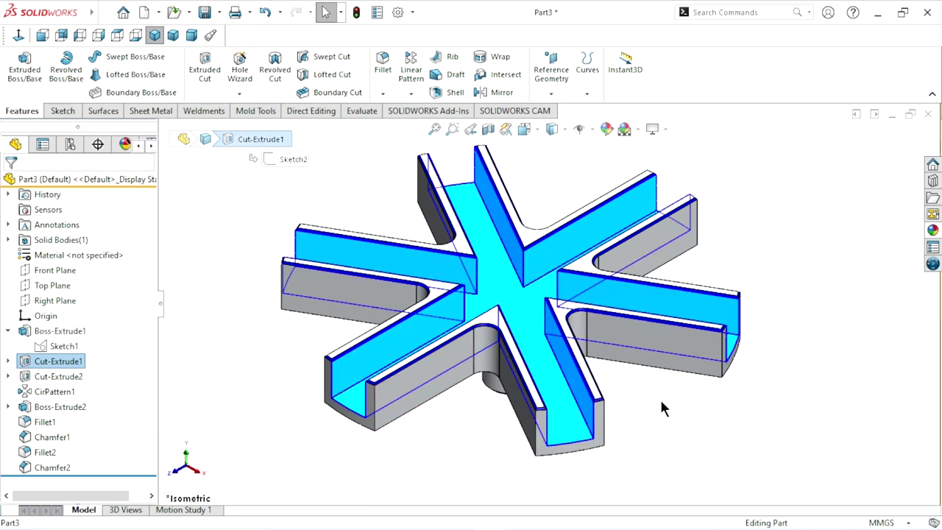
pyautogui.moveTo(661, 409); pyautogui.dragTo(871, 309, button='middle')
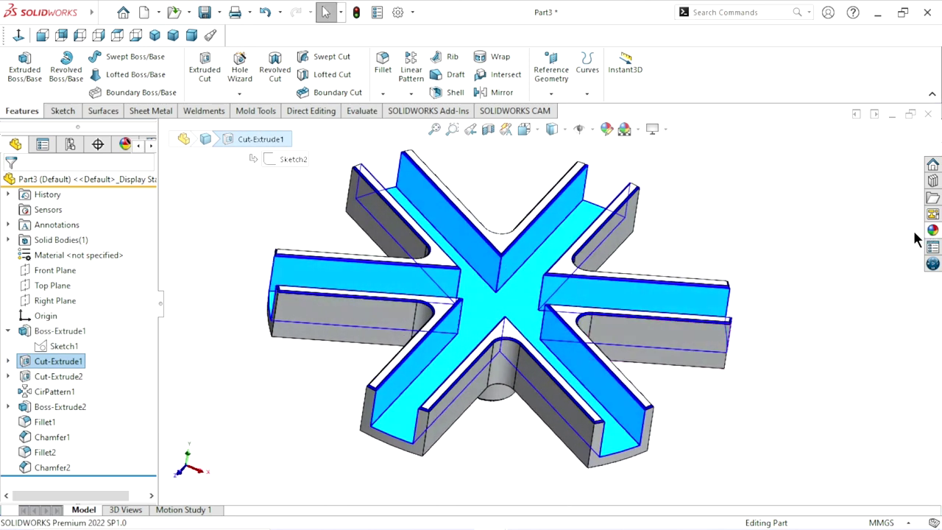
# - Give the Cut-Extrude1 channel walls a teal appearance
pyautogui.click(319, 333)
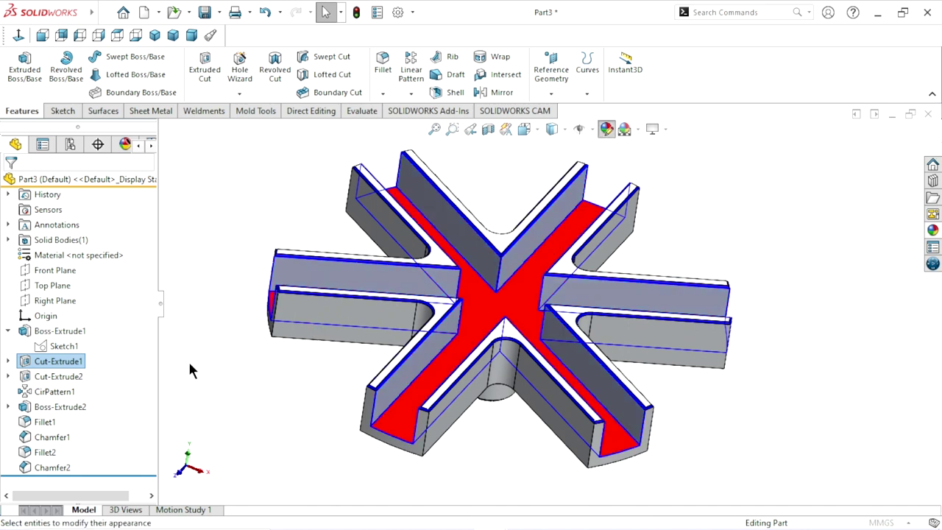
pyautogui.scroll(-3, 149, 373)
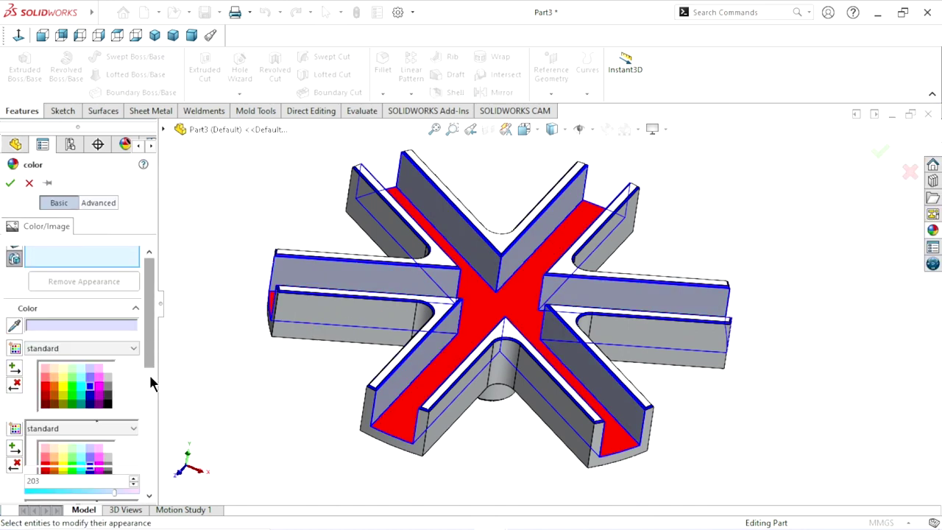
pyautogui.click(61, 388)
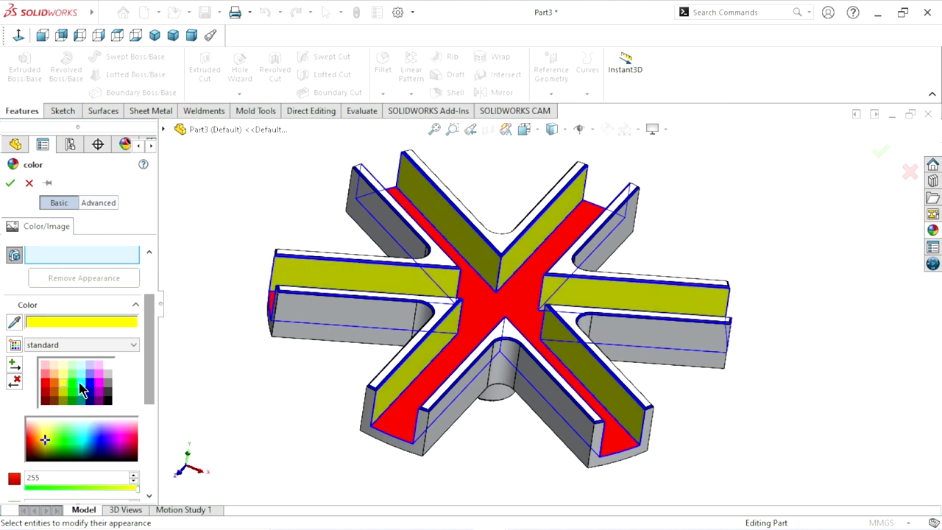
pyautogui.click(81, 385)
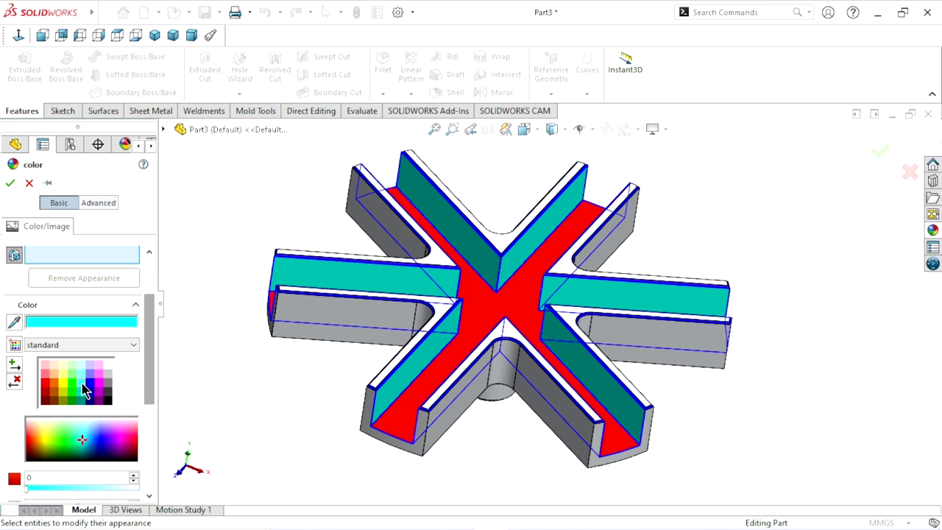
pyautogui.click(82, 378)
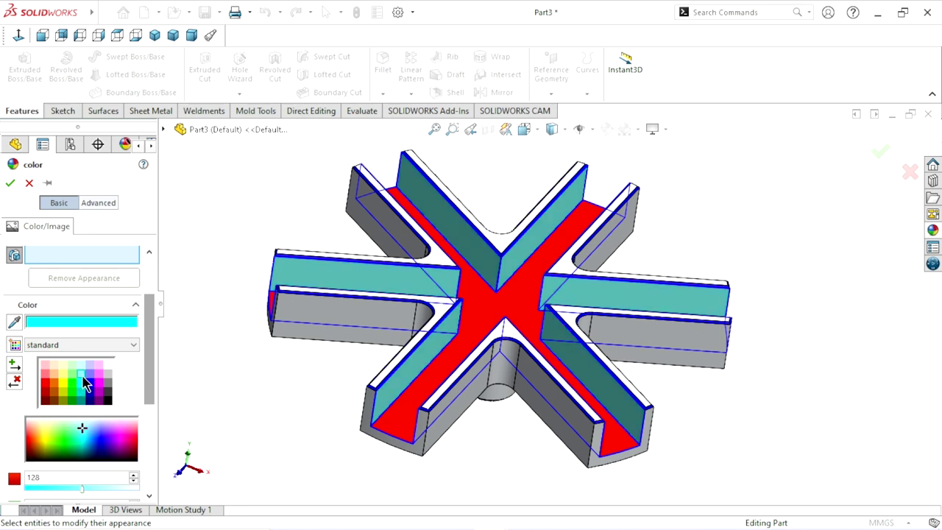
pyautogui.click(83, 383)
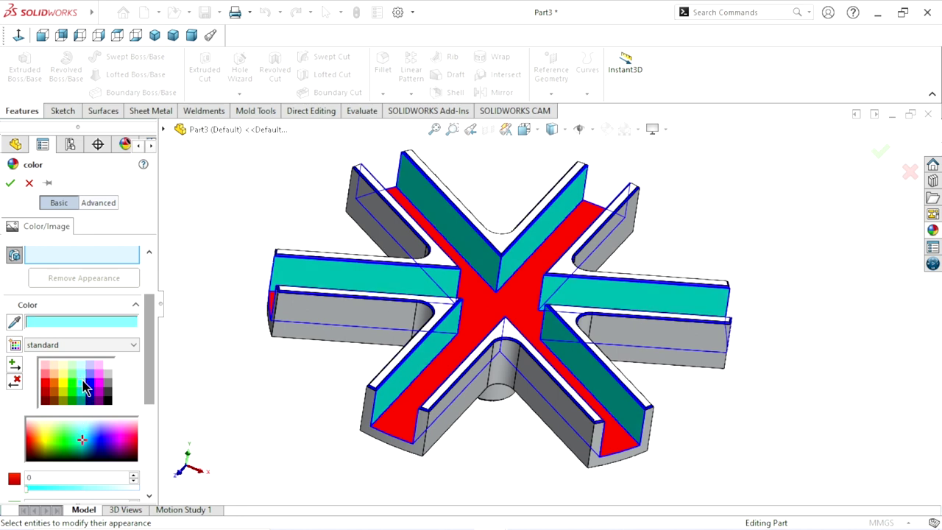
pyautogui.click(10, 184)
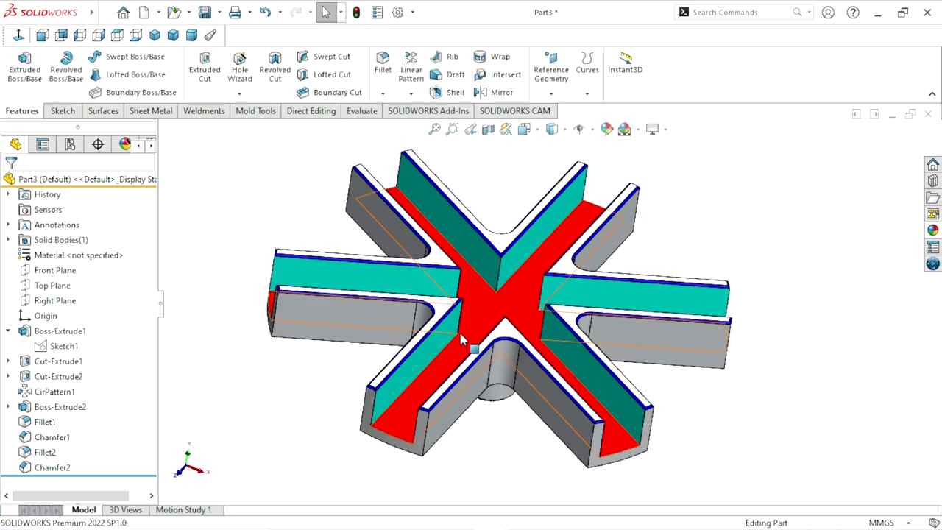
# - Orbit the part to a top-down view, then return to isometric
pyautogui.scroll(2, 516, 320)
pyautogui.scroll(-2, 501, 320)
pyautogui.moveTo(740, 244); pyautogui.dragTo(696, 300, button='middle')
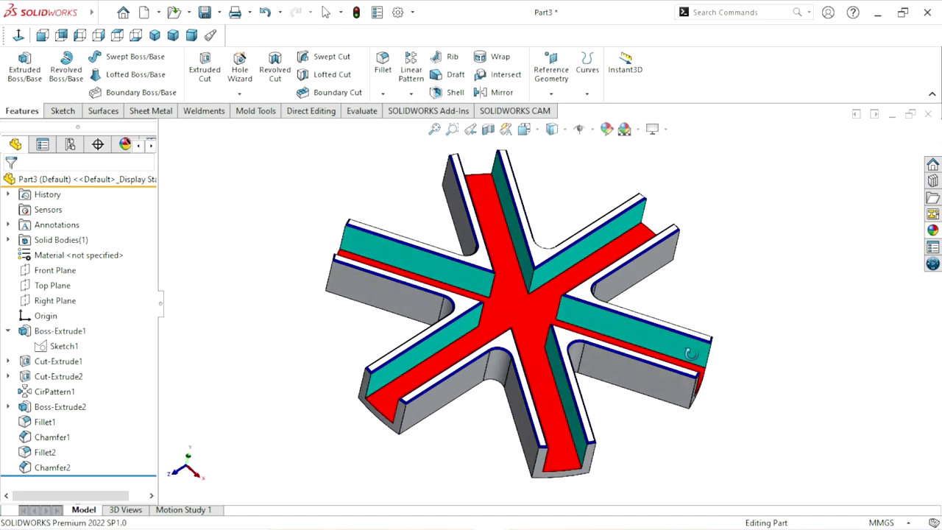
pyautogui.moveTo(696, 301); pyautogui.dragTo(611, 362, button='middle')
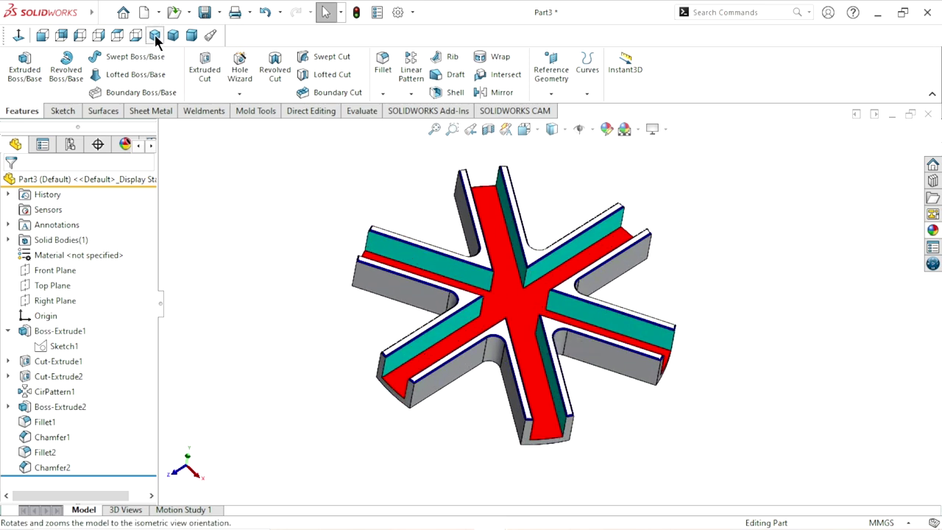
pyautogui.click(155, 36)
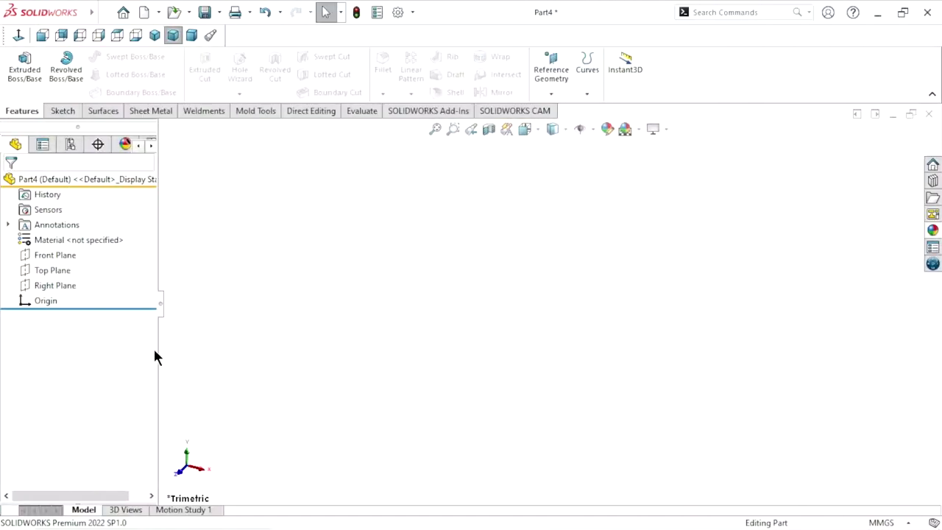
# - Start a Top Plane sketch with a circle centred on the origin
pyautogui.click(43, 273)
pyautogui.click(55, 252)
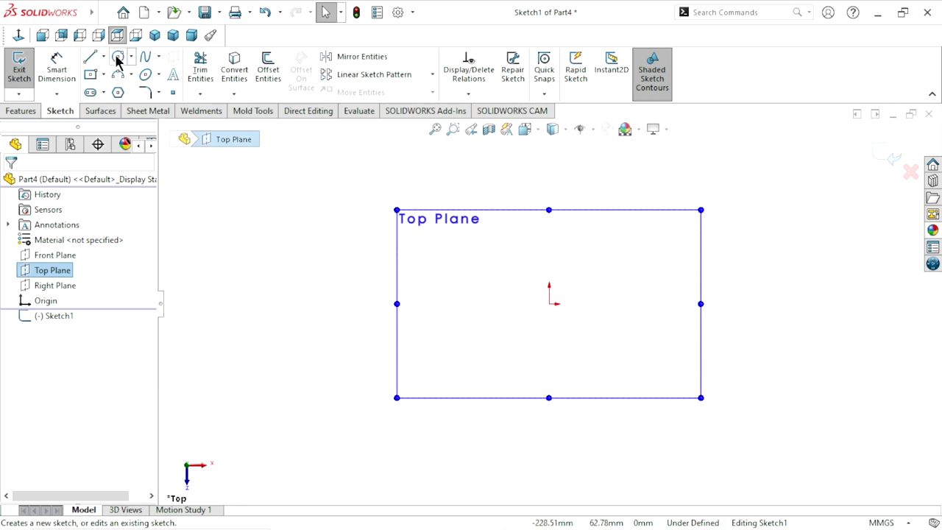
pyautogui.click(117, 59)
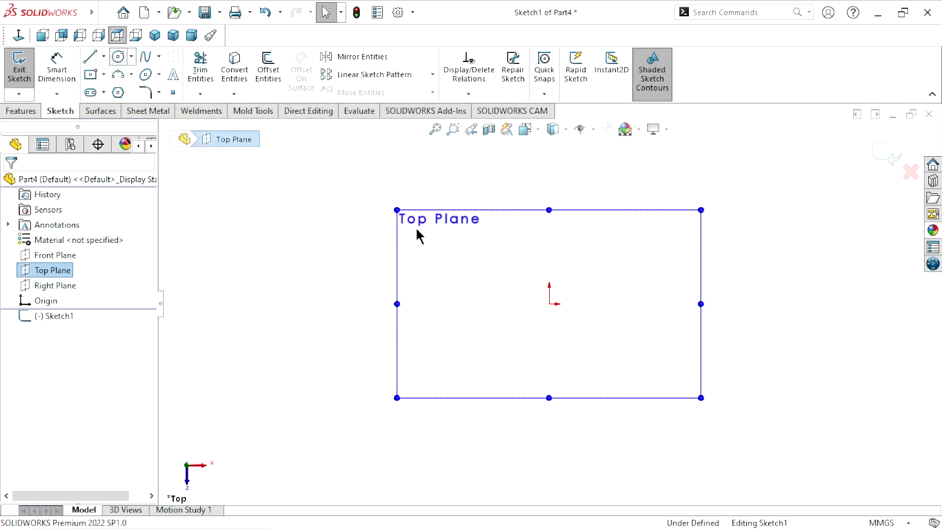
pyautogui.click(551, 304)
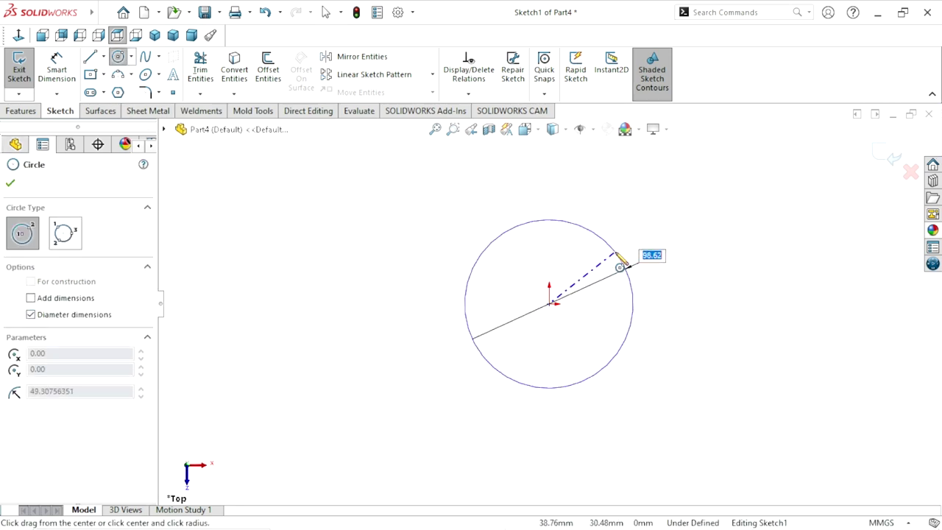
pyautogui.click(620, 261)
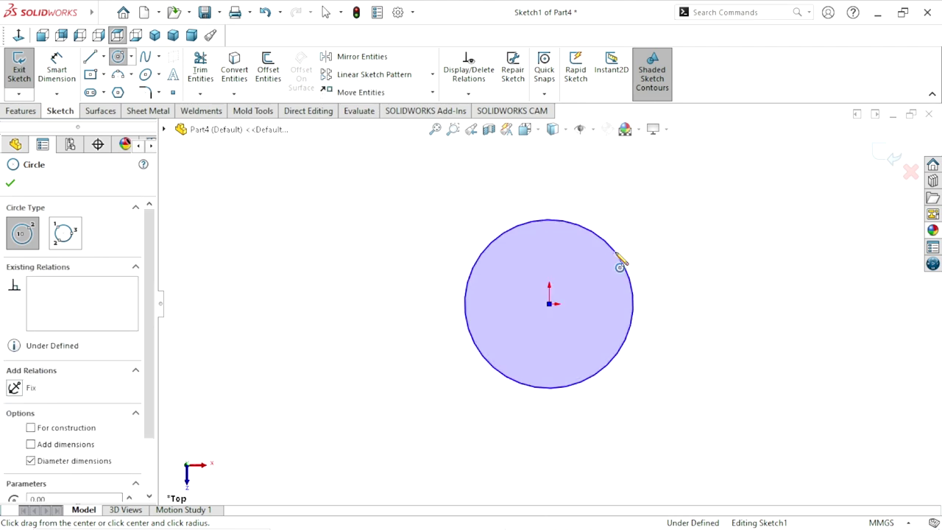
pyautogui.moveTo(623, 263); pyautogui.dragTo(549, 328)
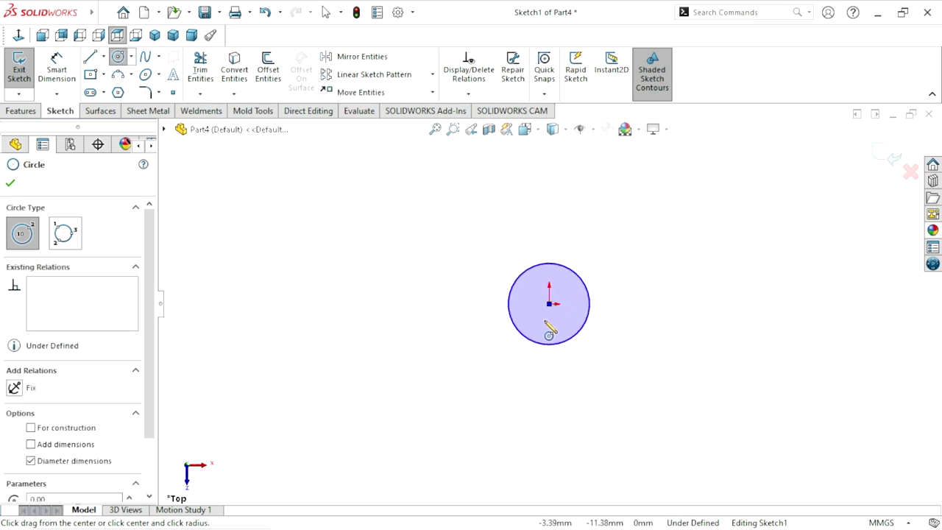
pyautogui.hotkey('ctrl', 'Down')
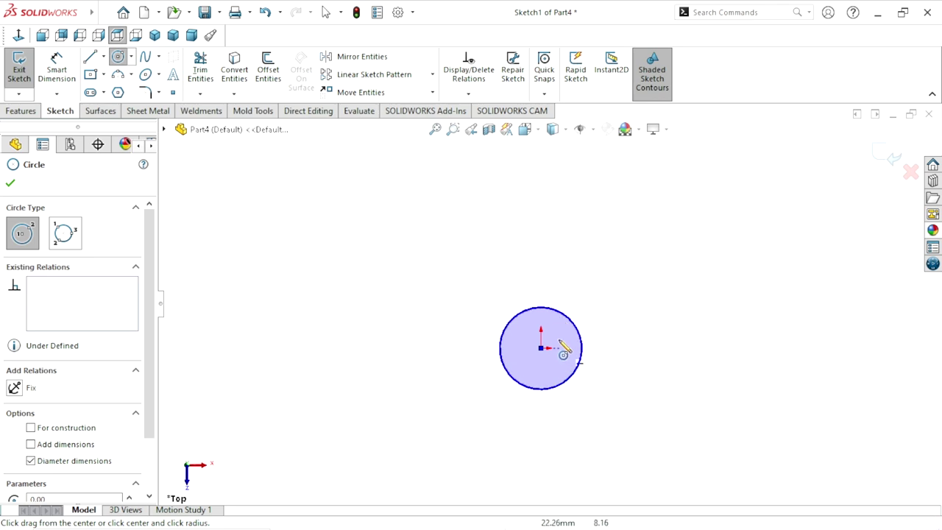
pyautogui.scroll(-1, 563, 348)
# - Draw a vertical centerline up from the central circle's centre
pyautogui.click(103, 57)
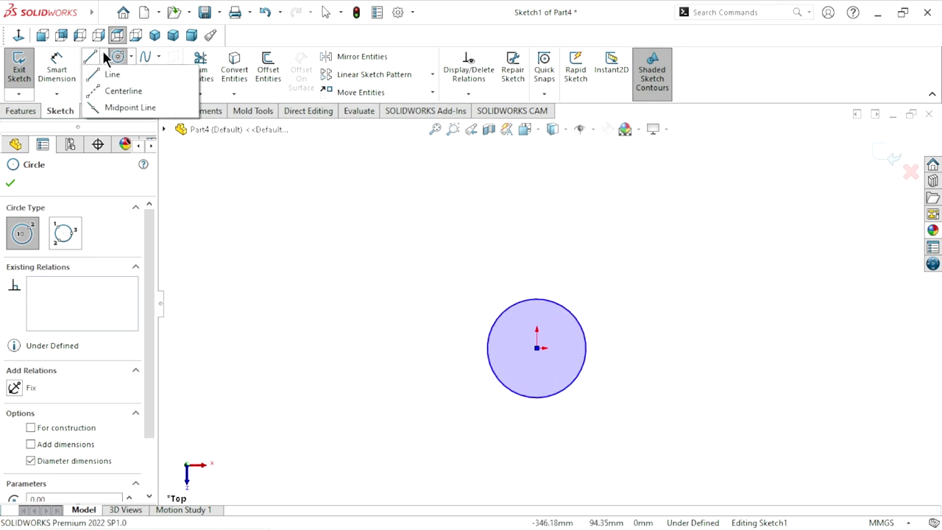
pyautogui.click(110, 91)
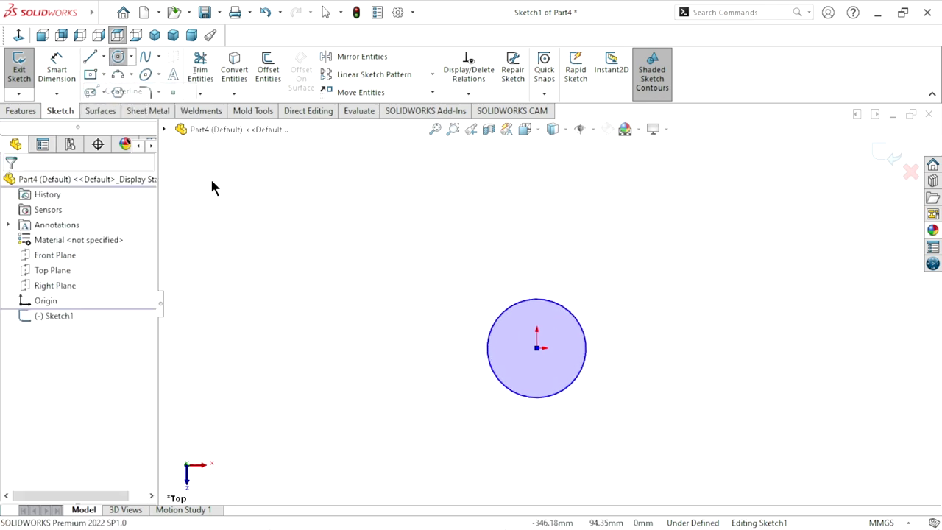
pyautogui.click(537, 348)
pyautogui.click(537, 219)
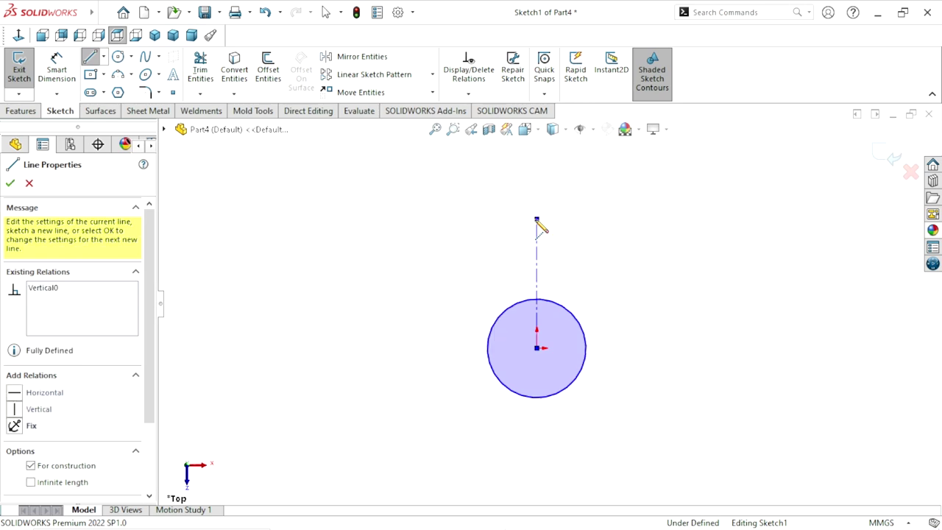
pyautogui.rightClick(594, 228)
pyautogui.click(598, 235)
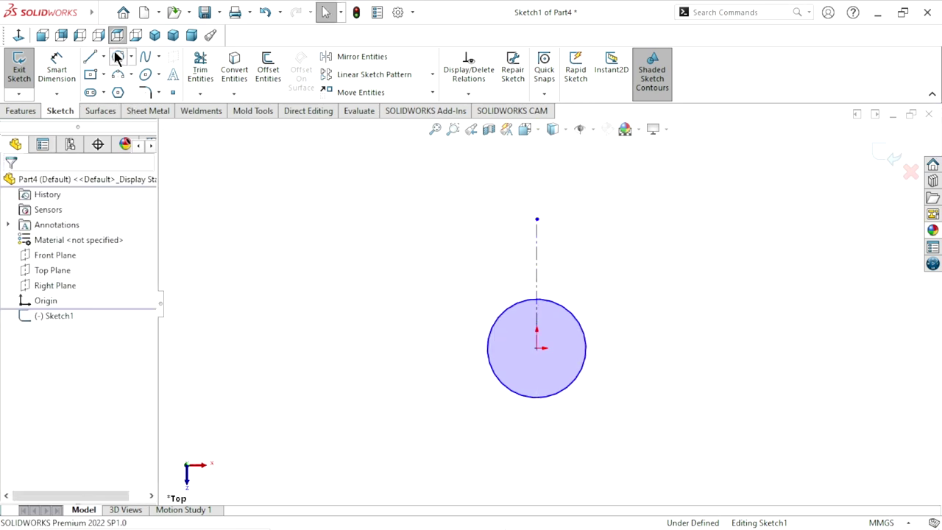
# - Add a smaller circle centred on the centerline's top end
pyautogui.click(118, 56)
pyautogui.click(537, 218)
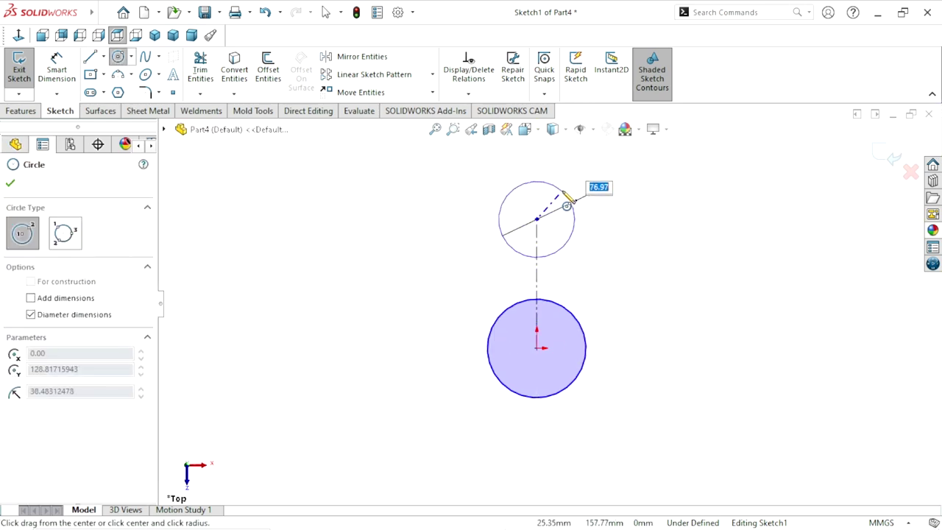
pyautogui.click(565, 205)
pyautogui.rightClick(628, 278)
pyautogui.click(641, 284)
pyautogui.scroll(-1, 578, 341)
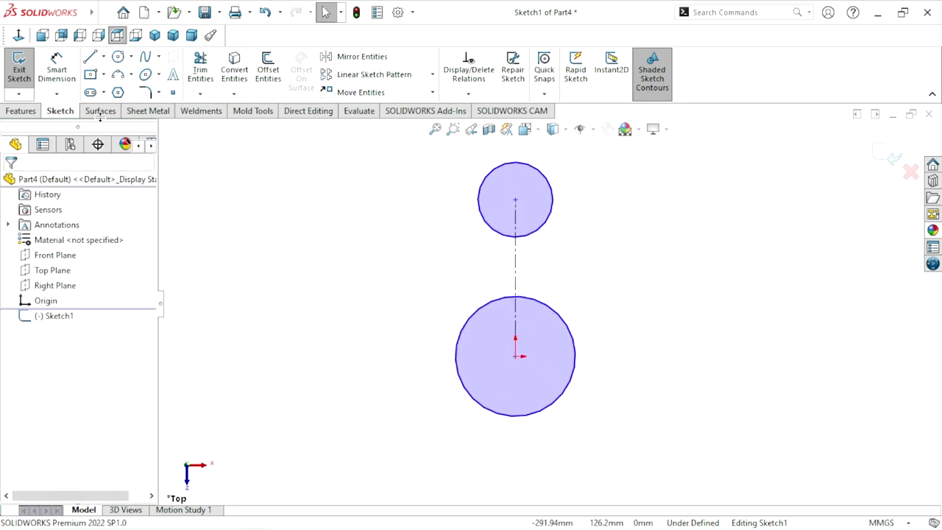
# - Draw a vertical line from the upper circle down to the central circle
pyautogui.press('l')
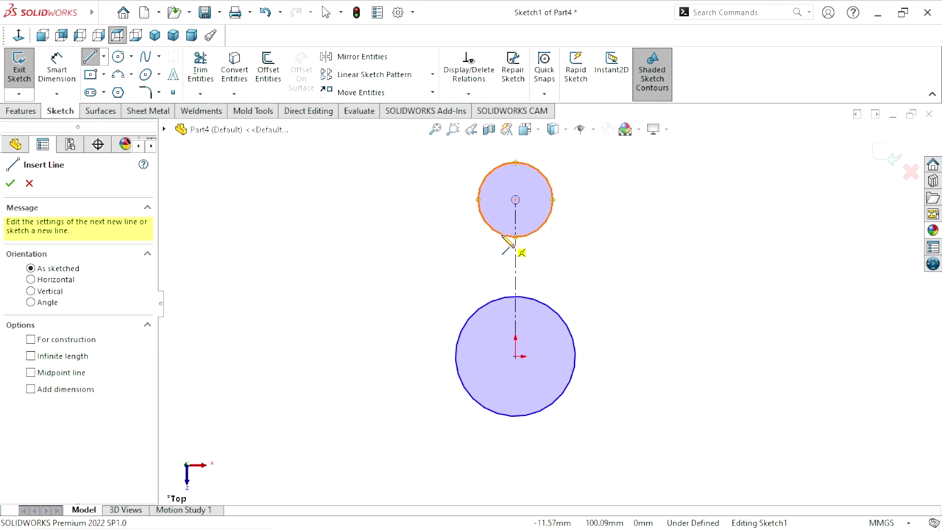
pyautogui.click(505, 236)
pyautogui.click(507, 299)
pyautogui.rightClick(587, 282)
pyautogui.click(618, 302)
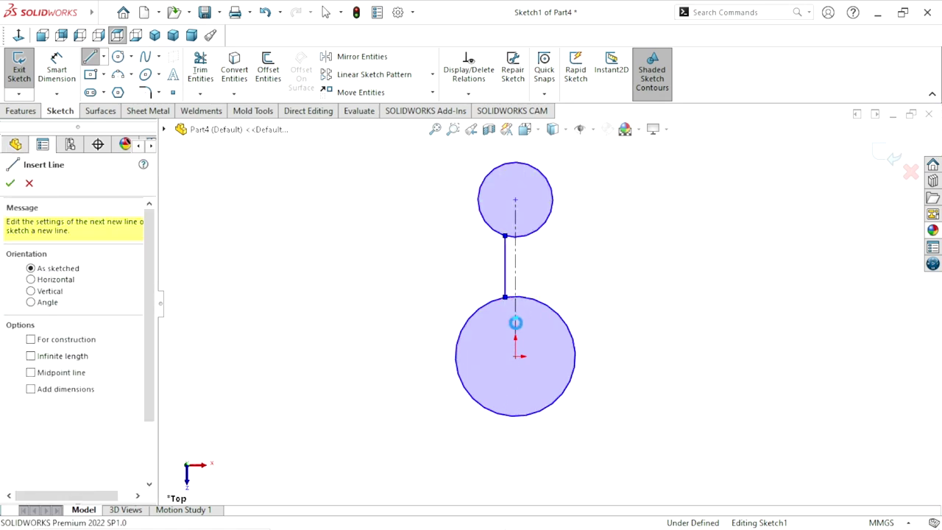
pyautogui.press('Escape')
# - Zoom in to check the line's lower endpoint sits on the central circle
pyautogui.scroll(-2, 530, 301)
pyautogui.scroll(-3, 515, 302)
pyautogui.scroll(-2, 458, 286)
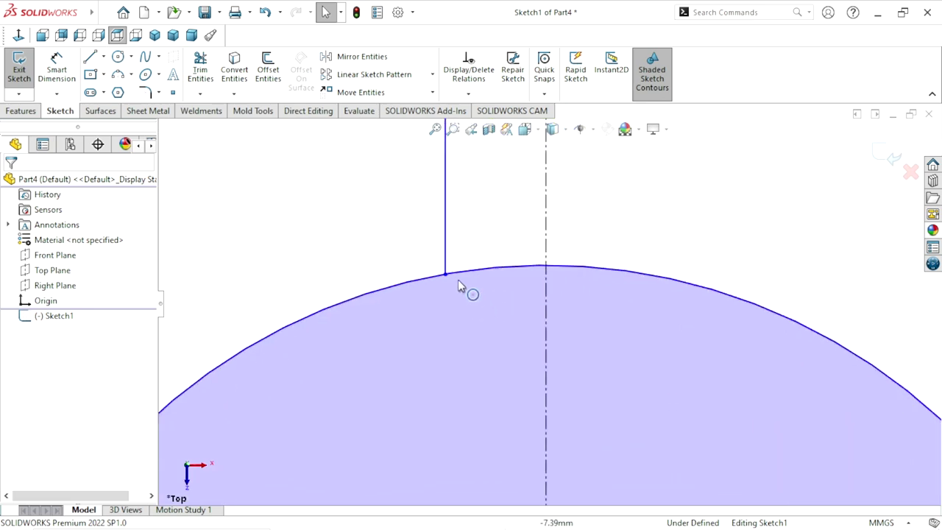
pyautogui.click(445, 276)
pyautogui.click(393, 267)
pyautogui.scroll(5, 413, 294)
pyautogui.scroll(3, 589, 302)
pyautogui.scroll(-1, 625, 254)
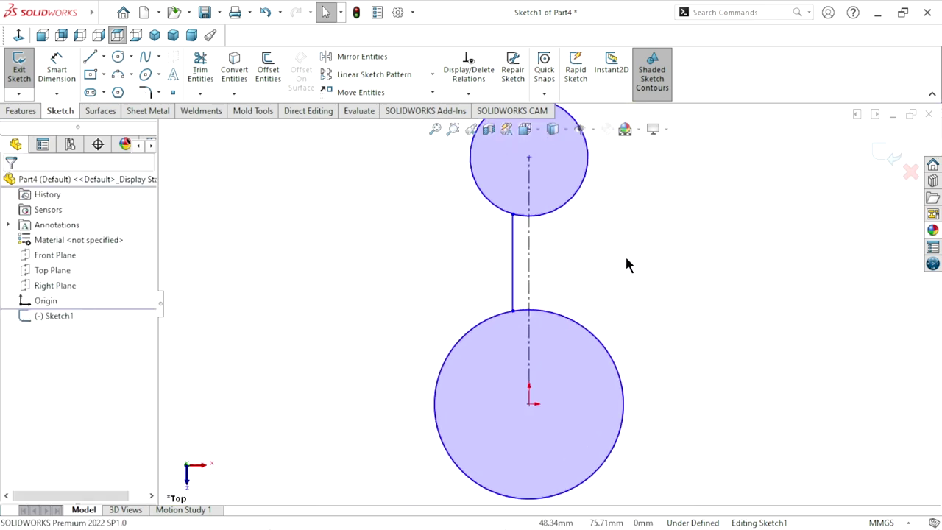
# - Mirror Line2 about the Line1 centerline and fit the sketch in view
pyautogui.click(339, 56)
pyautogui.click(518, 254)
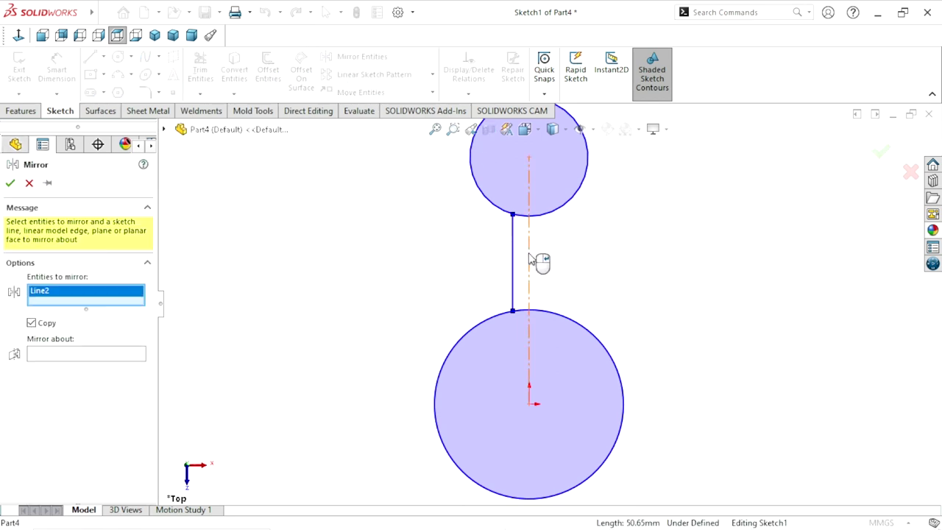
pyautogui.click(43, 355)
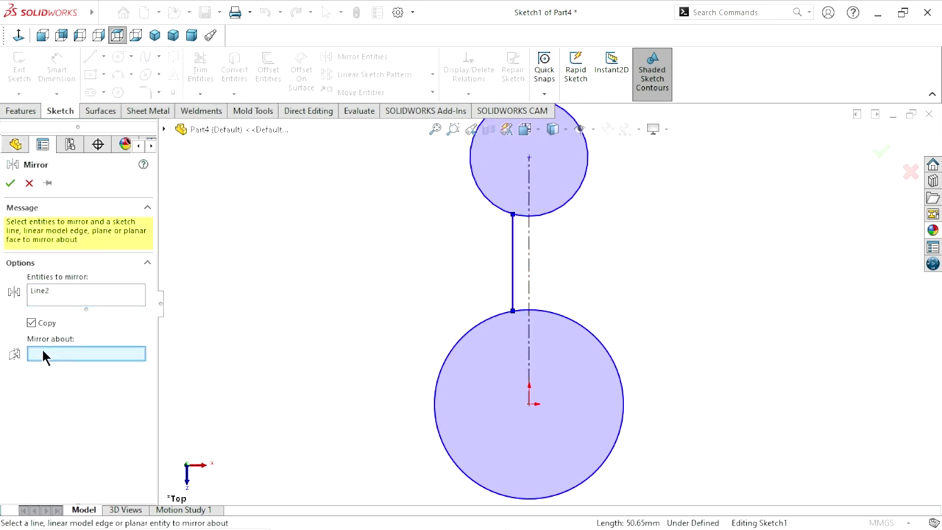
pyautogui.click(530, 270)
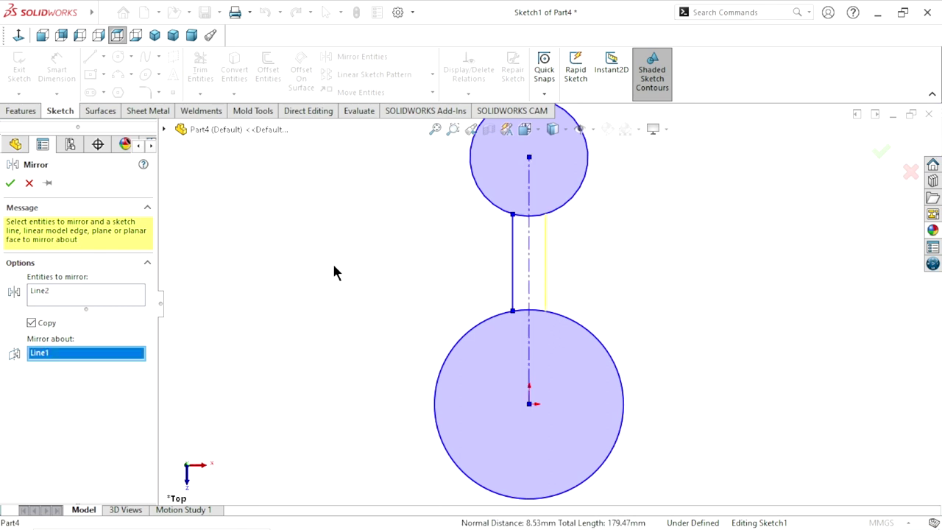
pyautogui.click(11, 183)
pyautogui.press('f')
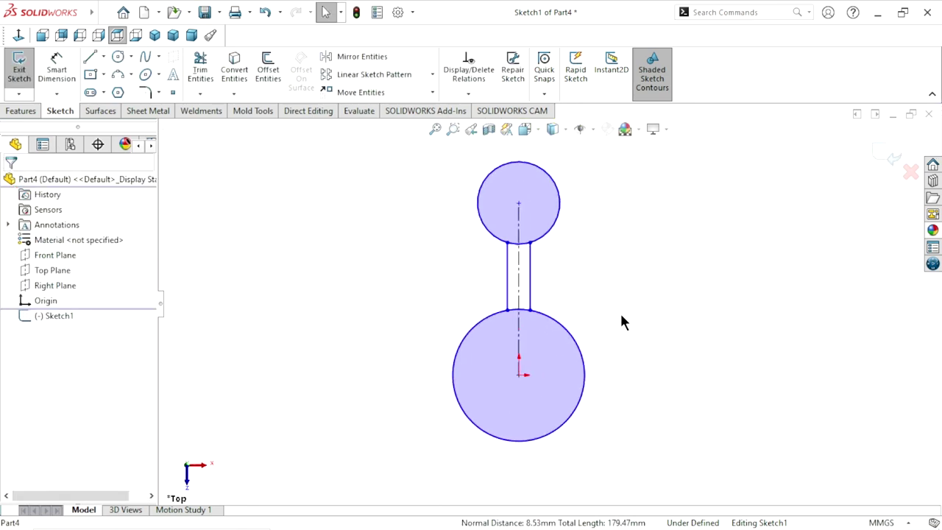
pyautogui.scroll(1, 622, 346)
pyautogui.scroll(-1, 625, 341)
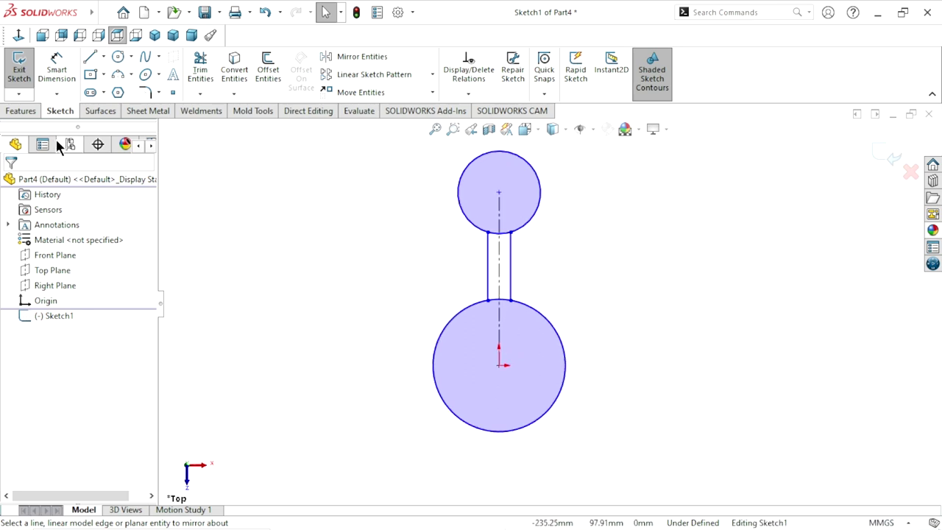
pyautogui.click(52, 81)
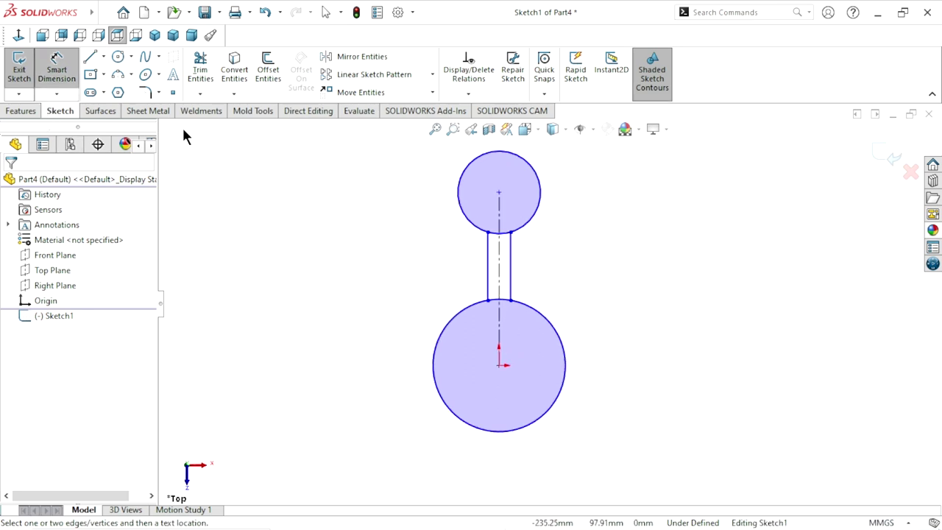
# - Dimension the central circle's diameter to 18 mm
pyautogui.click(572, 380)
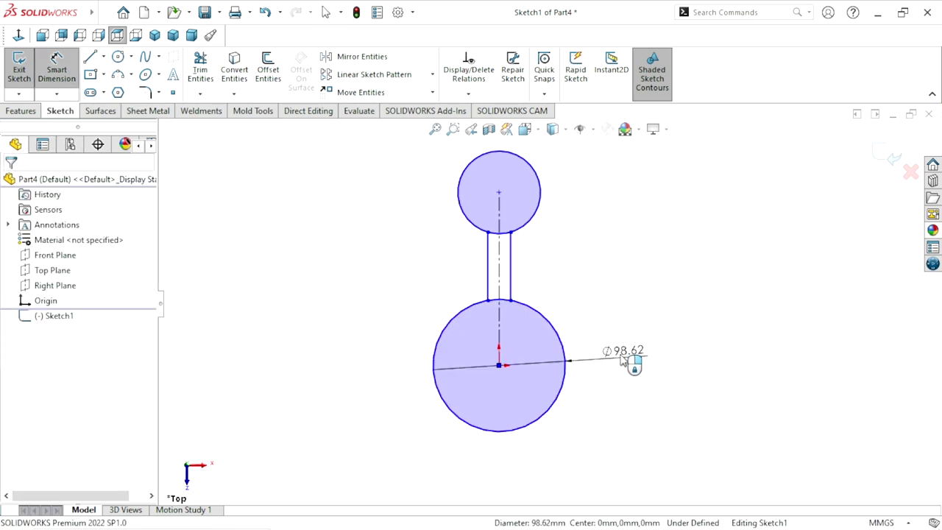
pyautogui.click(622, 361)
pyautogui.write('18')
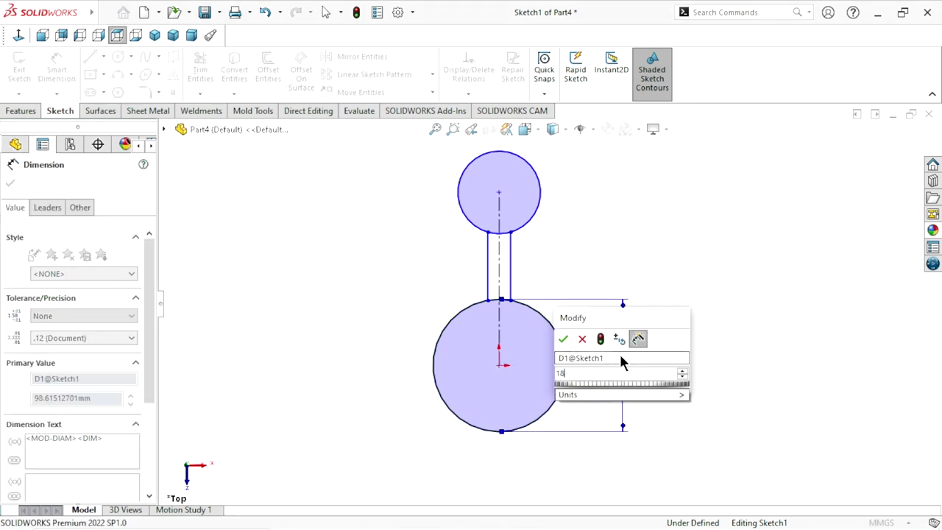
pyautogui.click(563, 339)
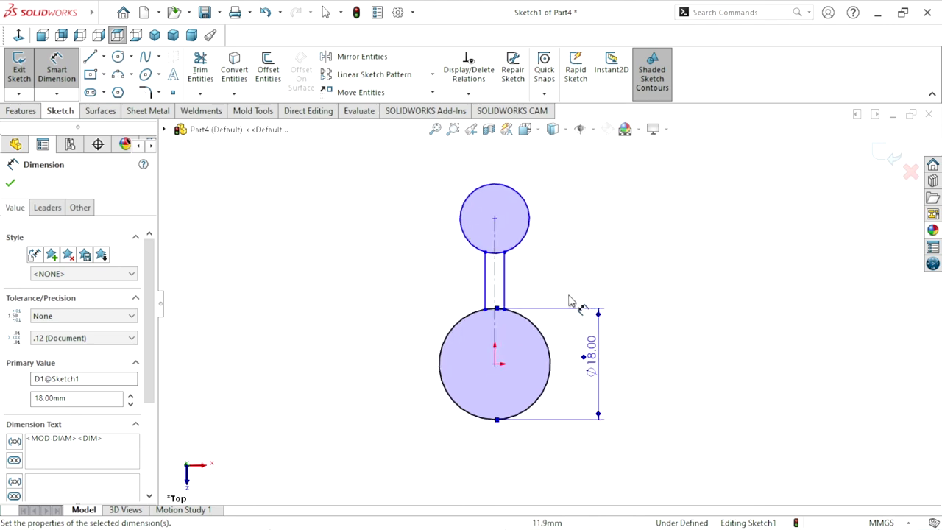
# - Set the distance from the origin to the upper circle's centre to 24 mm
pyautogui.click(495, 220)
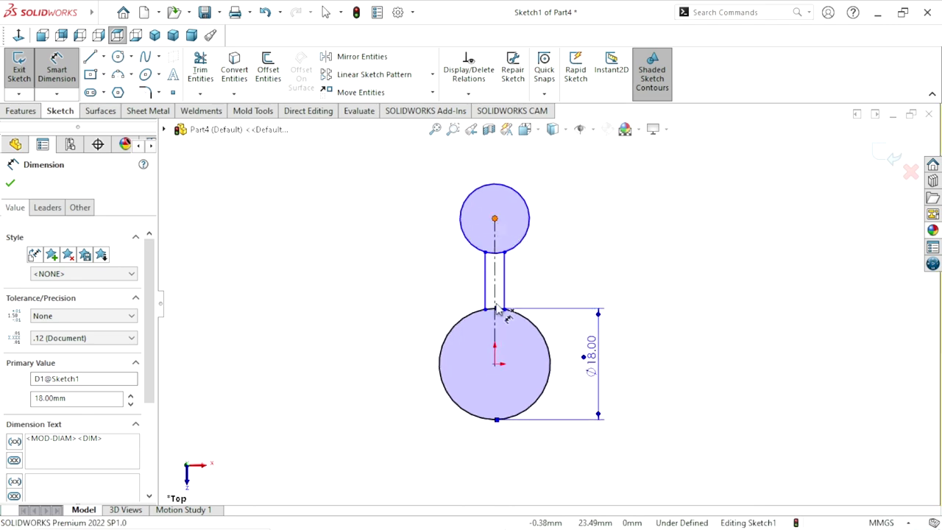
pyautogui.click(495, 365)
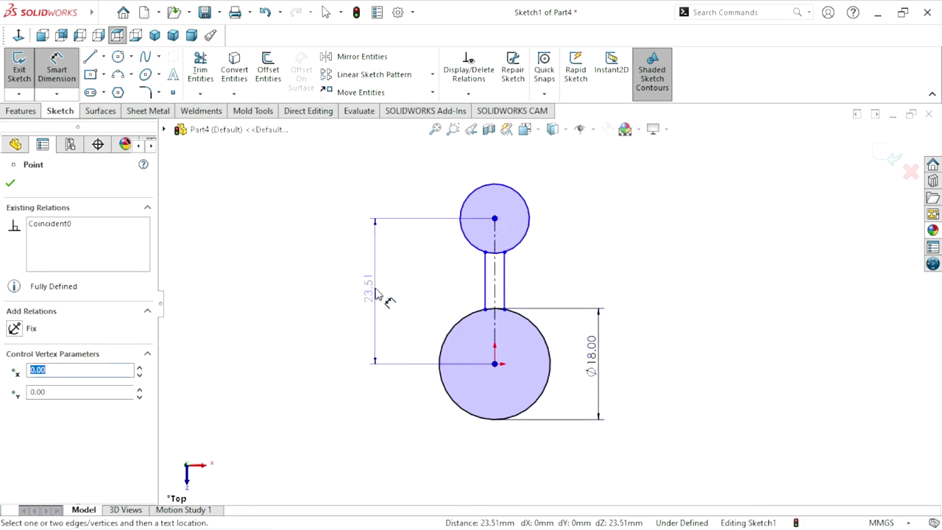
pyautogui.click(378, 294)
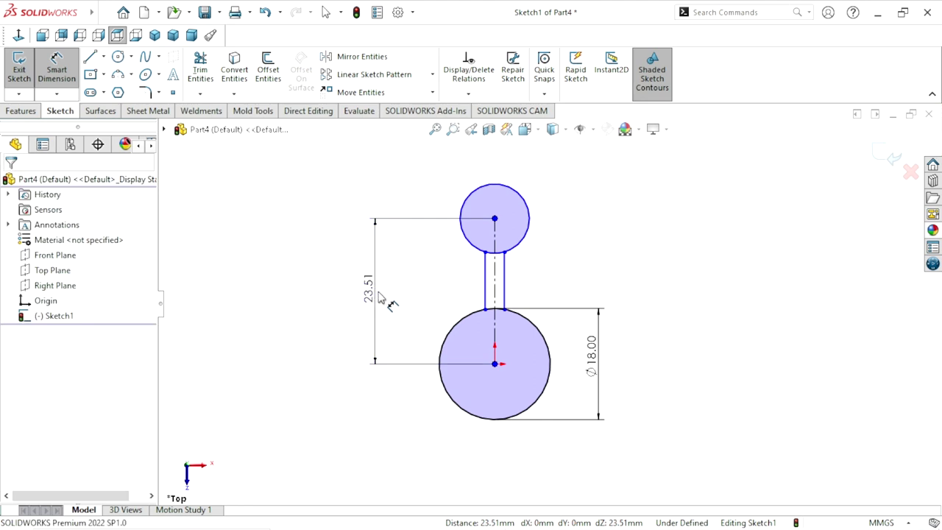
pyautogui.doubleClick(374, 291)
pyautogui.write('2')
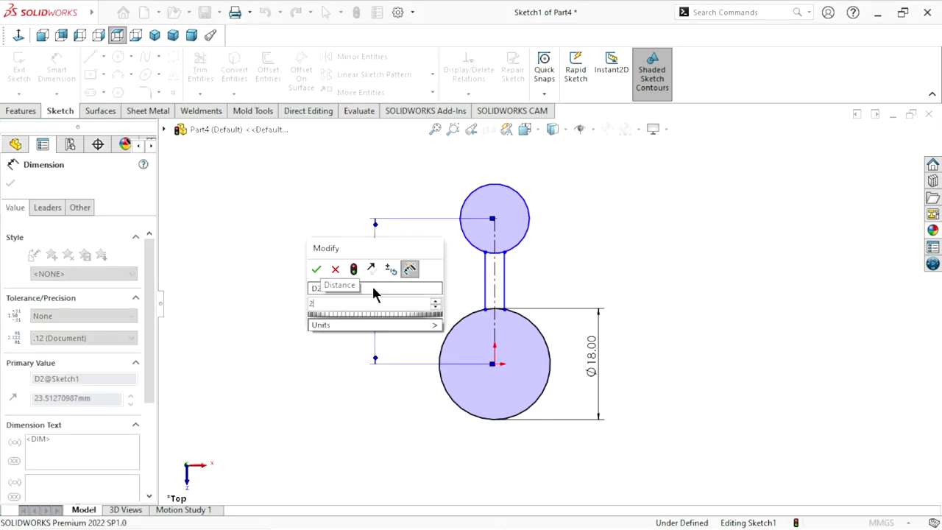
pyautogui.write('4')
pyautogui.click(317, 269)
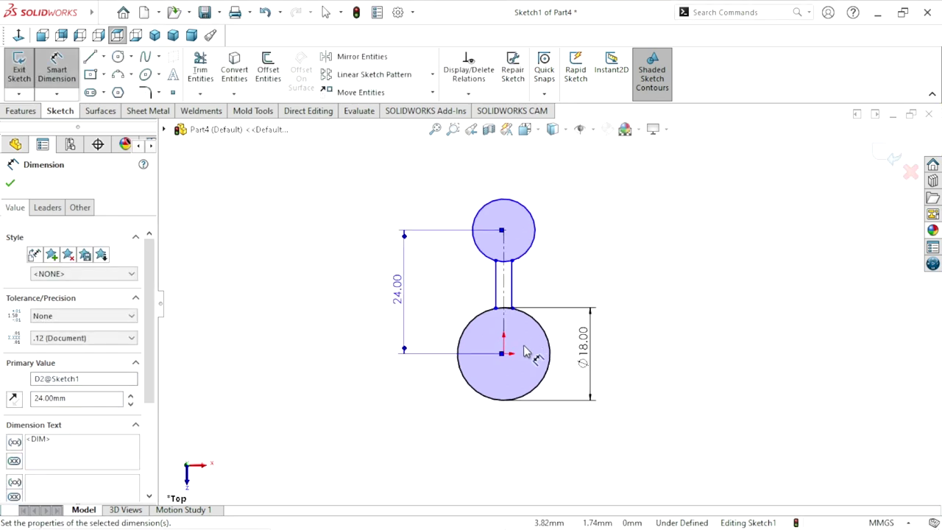
# - Dimension the upper circle's diameter to 12.50 mm
pyautogui.click(536, 216)
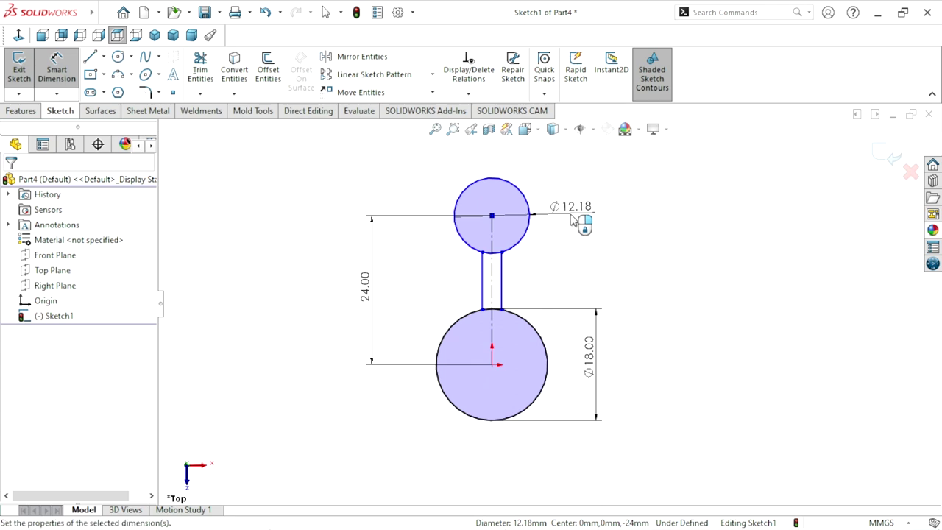
pyautogui.click(572, 221)
pyautogui.write('12.5')
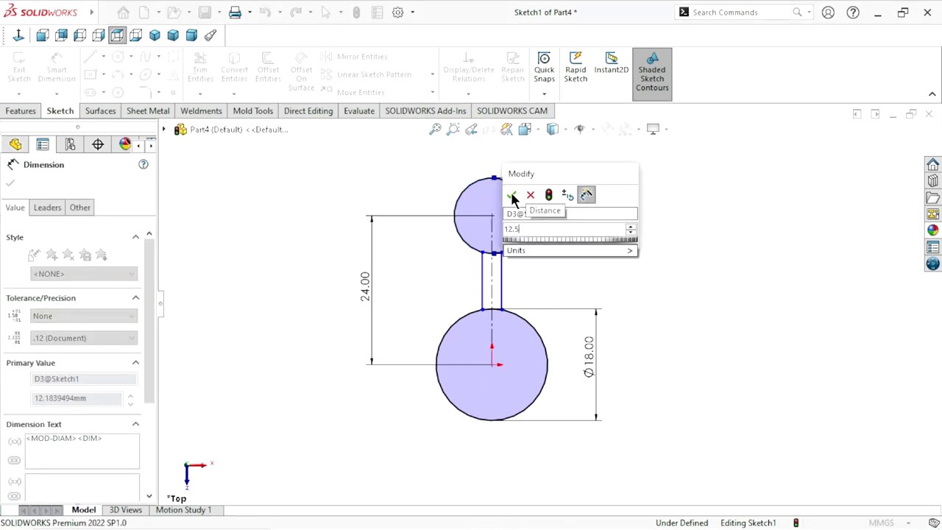
pyautogui.click(513, 194)
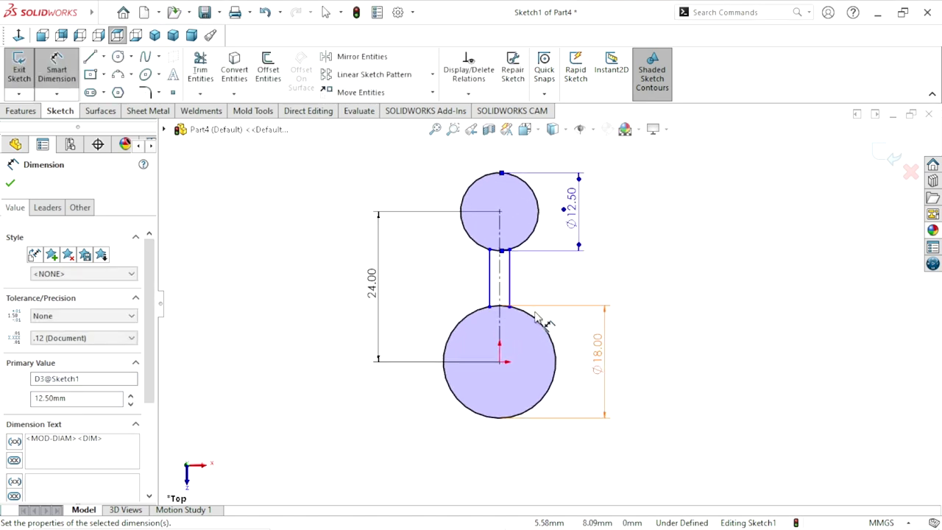
# - Dimension the width between the two neck lines as 5 mm
pyautogui.click(508, 278)
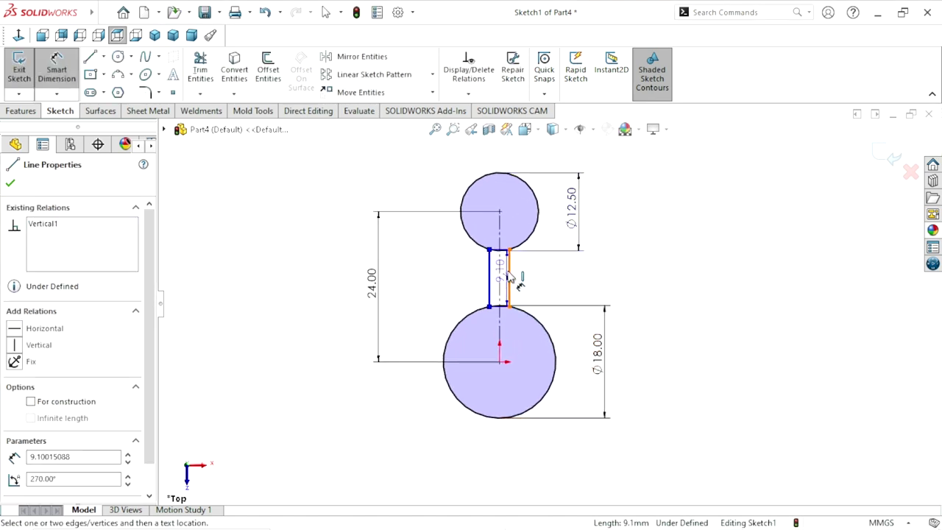
pyautogui.click(514, 277)
pyautogui.click(541, 284)
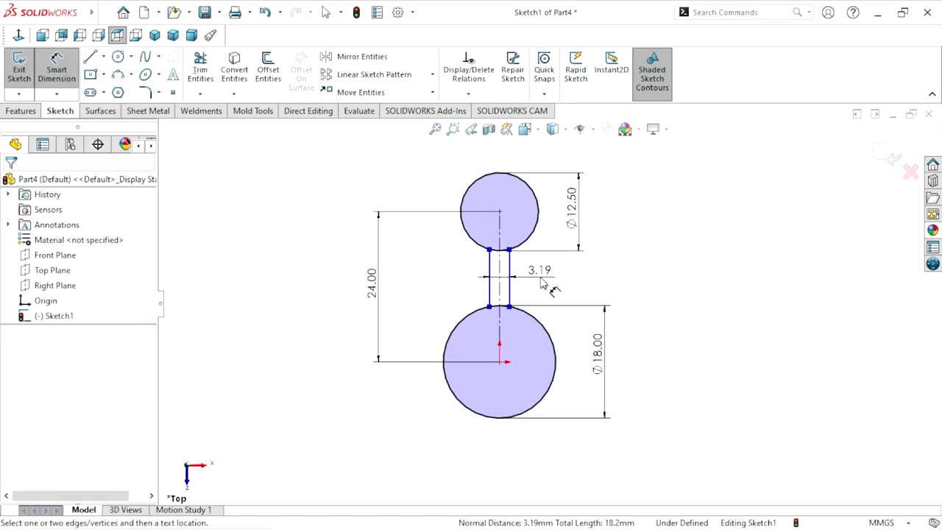
pyautogui.click(541, 284)
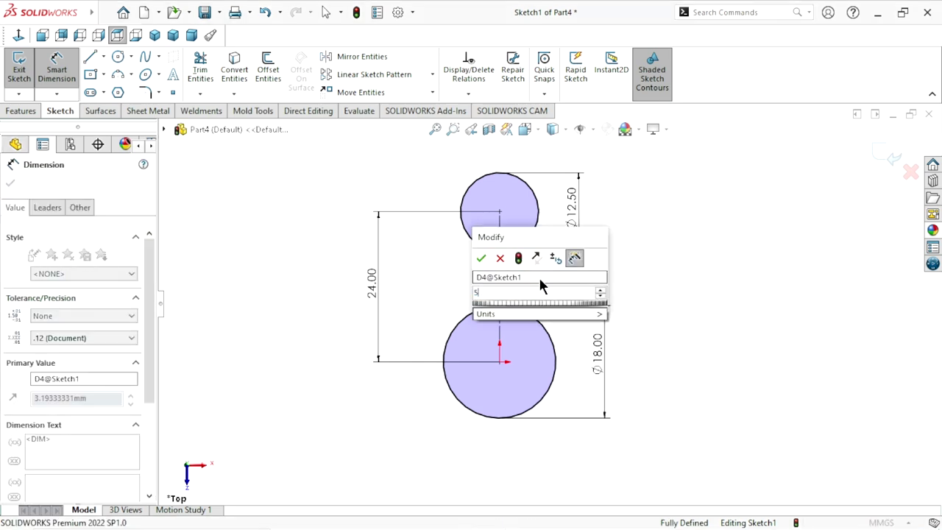
pyautogui.write('5')
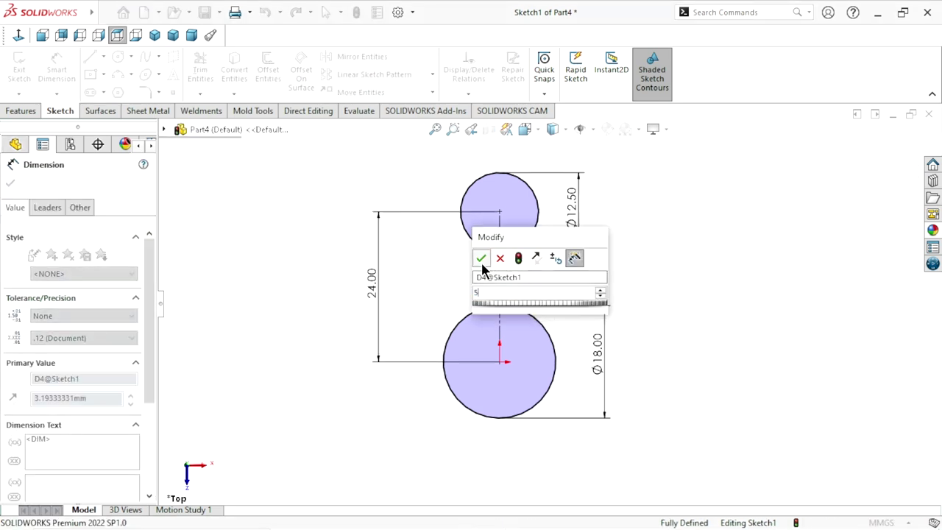
pyautogui.click(481, 258)
pyautogui.scroll(1, 519, 374)
pyautogui.scroll(1, 570, 327)
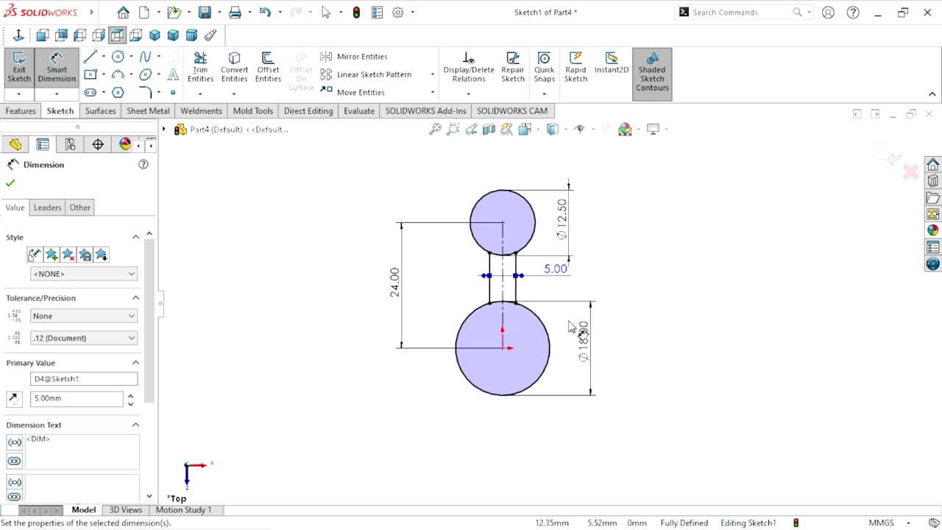
pyautogui.click(10, 184)
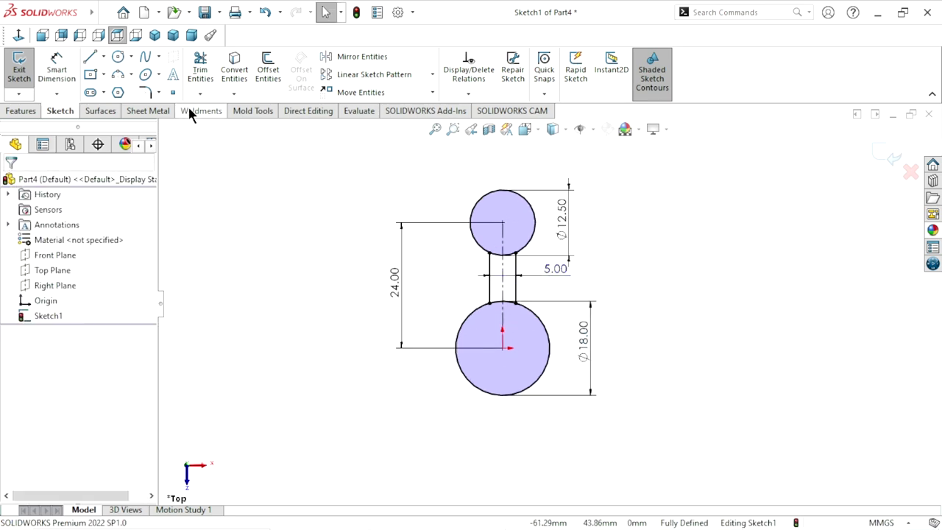
pyautogui.click(200, 73)
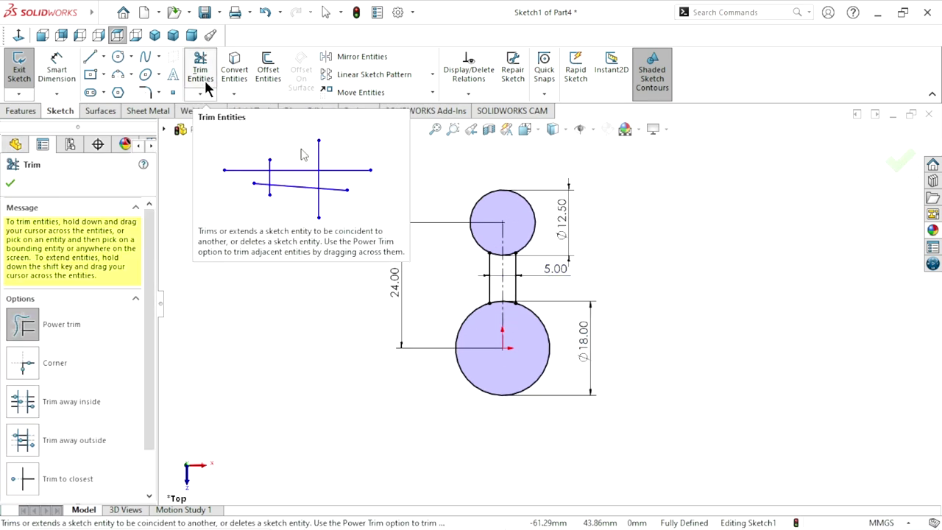
# - Trim away the top and bottom circle arcs lying inside the neck
pyautogui.scroll(-2, 530, 300)
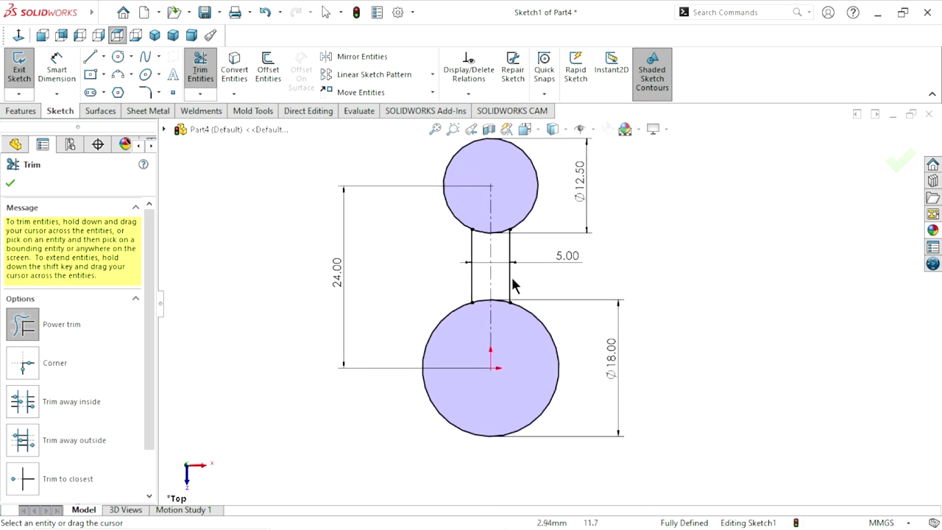
pyautogui.click(483, 228)
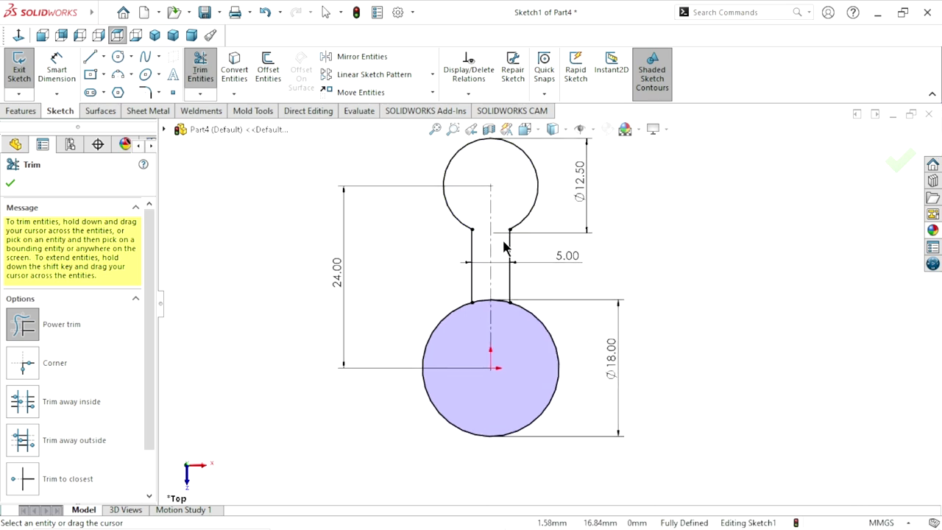
pyautogui.moveTo(507, 290); pyautogui.dragTo(500, 318)
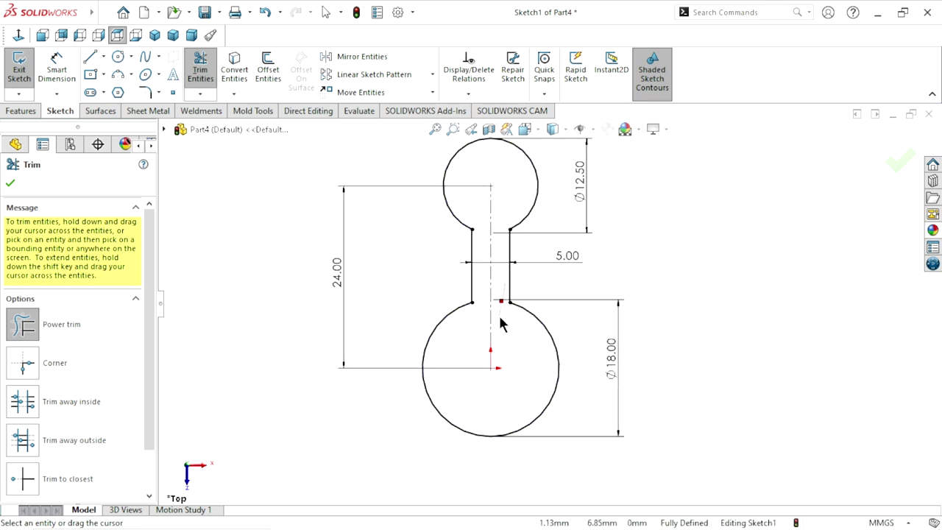
pyautogui.scroll(3, 477, 361)
pyautogui.scroll(-2, 530, 307)
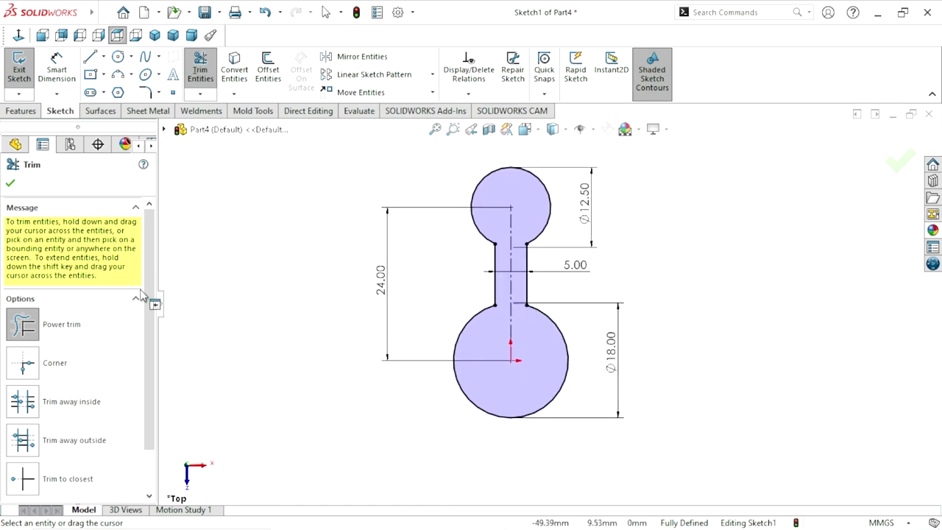
pyautogui.click(11, 182)
pyautogui.scroll(2, 486, 368)
pyautogui.scroll(-1, 583, 296)
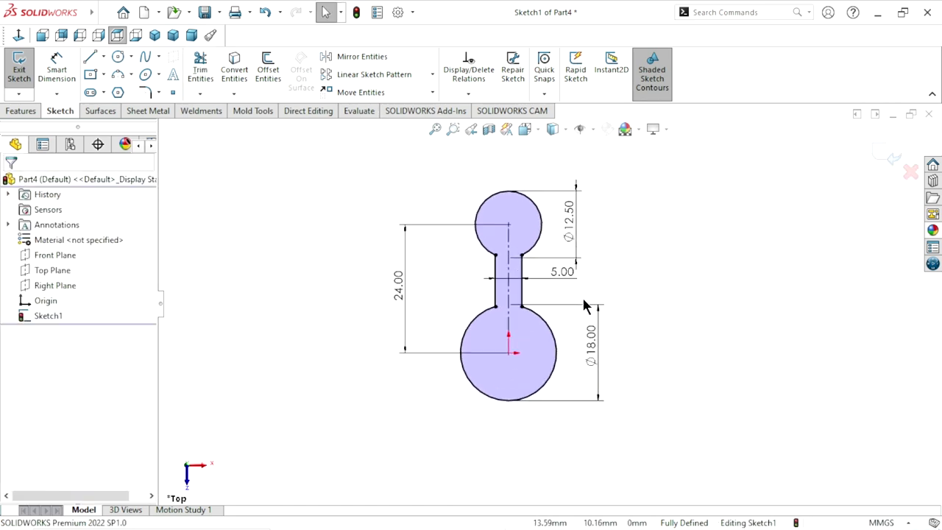
pyautogui.scroll(-1, 582, 296)
pyautogui.scroll(-1, 542, 289)
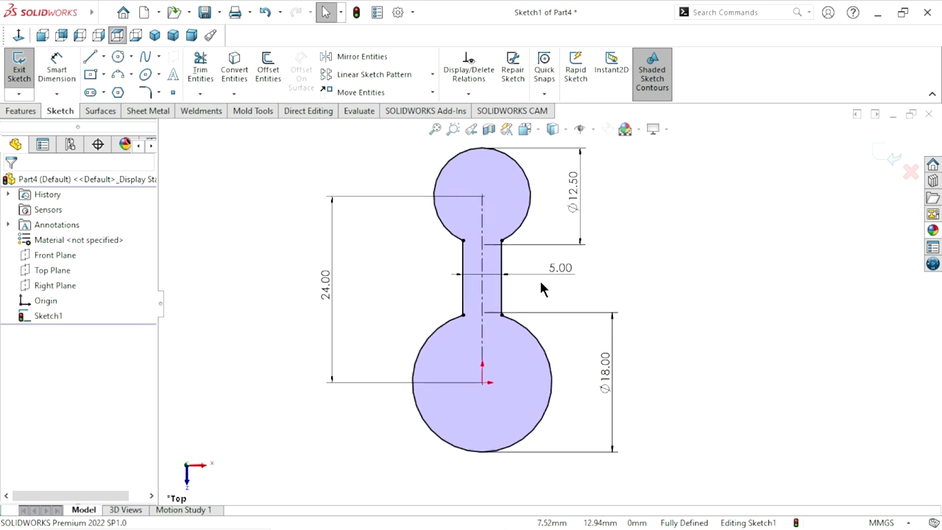
pyautogui.scroll(1, 529, 296)
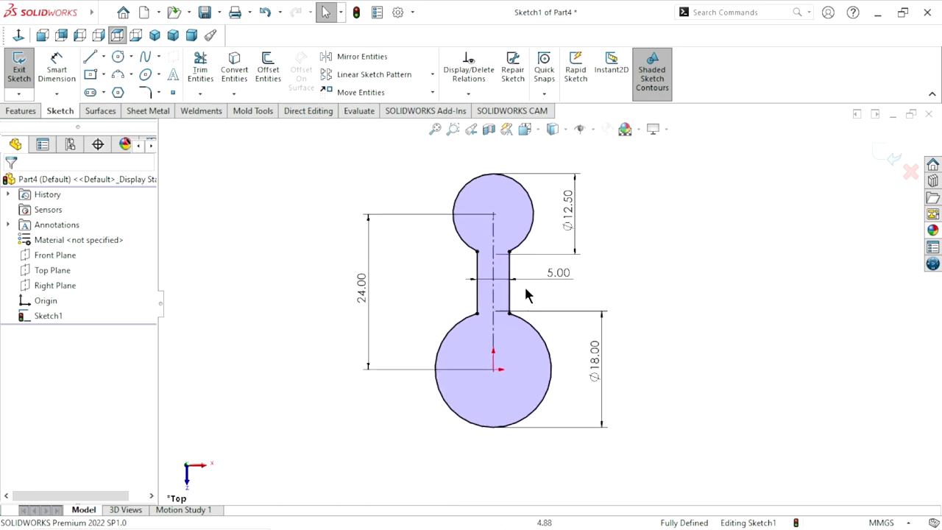
pyautogui.scroll(-1, 525, 291)
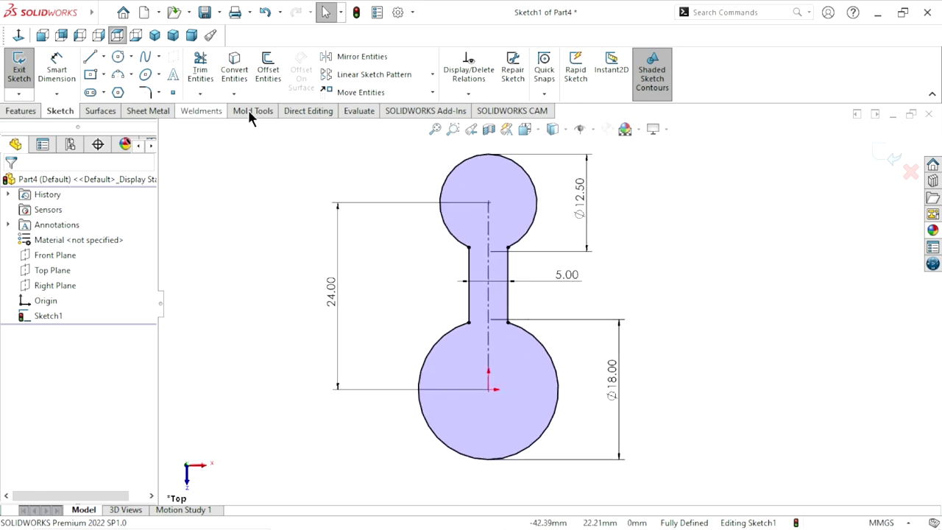
# - Start a circular sketch pattern centred on the central circle's centre
pyautogui.click(432, 74)
pyautogui.click(393, 108)
pyautogui.scroll(3, 519, 363)
pyautogui.scroll(-2, 520, 365)
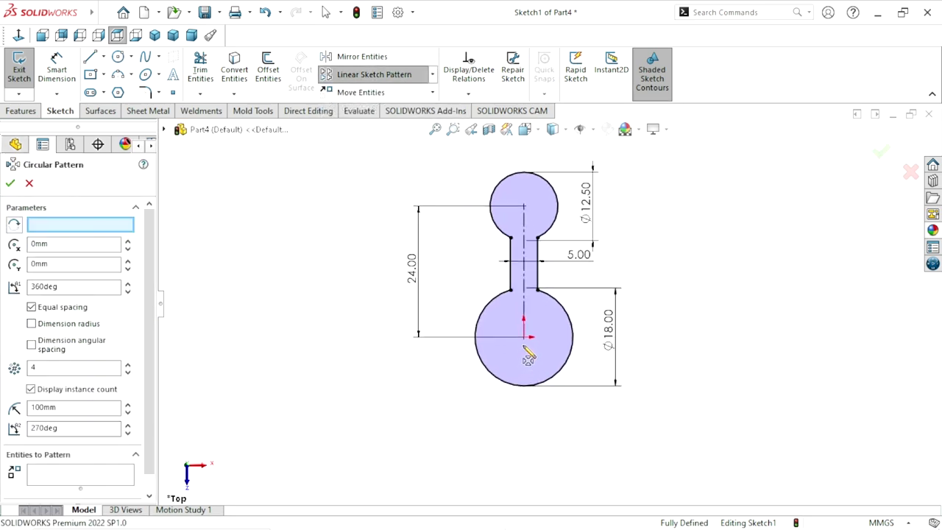
pyautogui.click(59, 226)
pyautogui.click(524, 337)
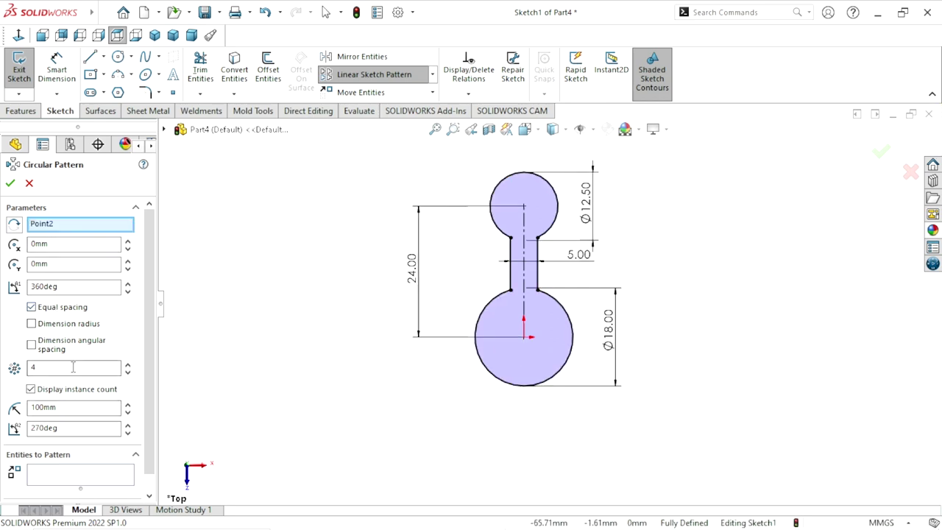
# - Pattern the top arc and both neck lines as 3 instances around it
pyautogui.click(40, 479)
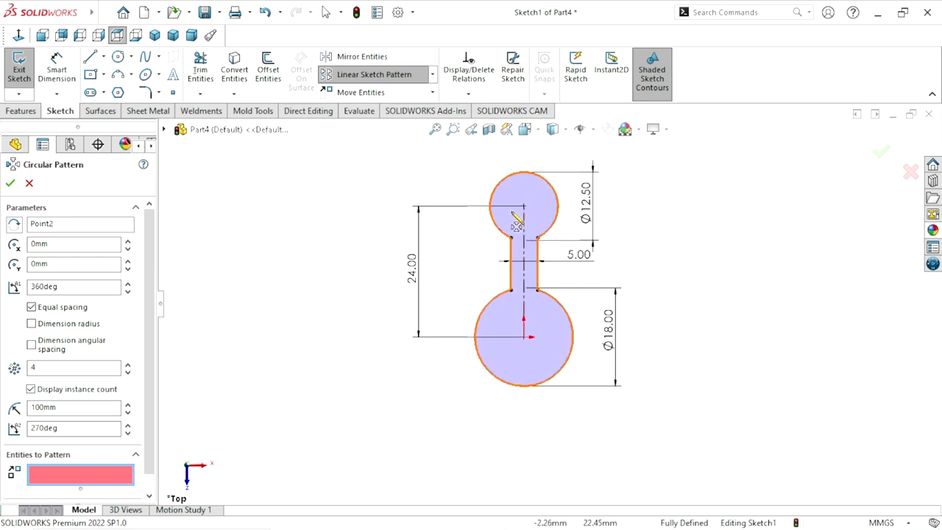
pyautogui.click(502, 177)
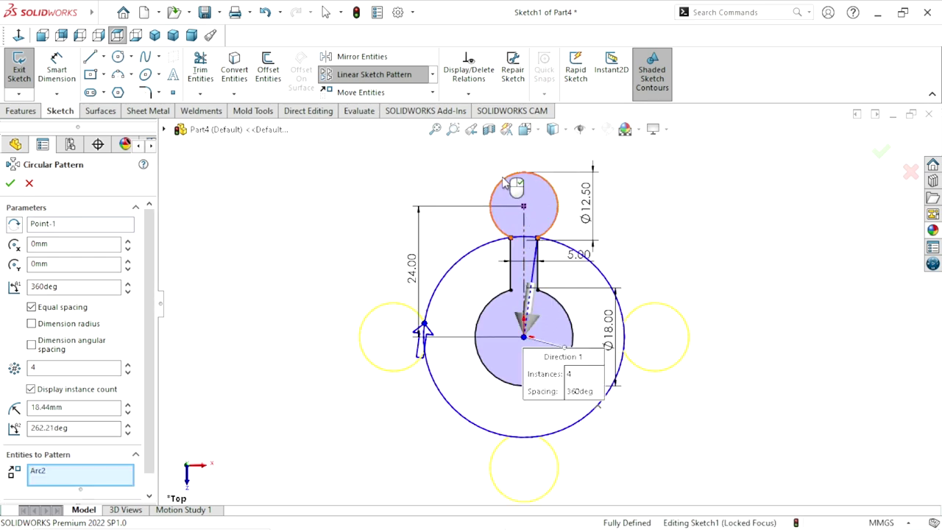
pyautogui.click(512, 259)
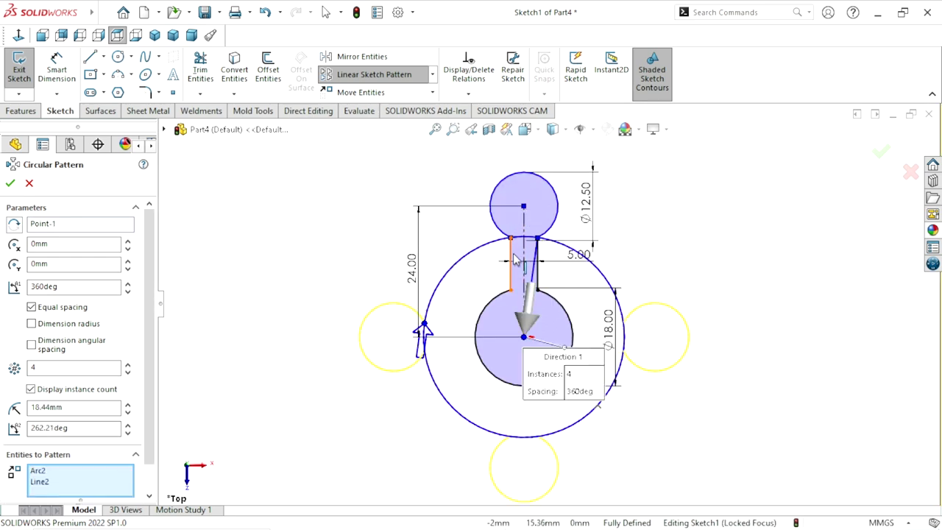
pyautogui.click(536, 259)
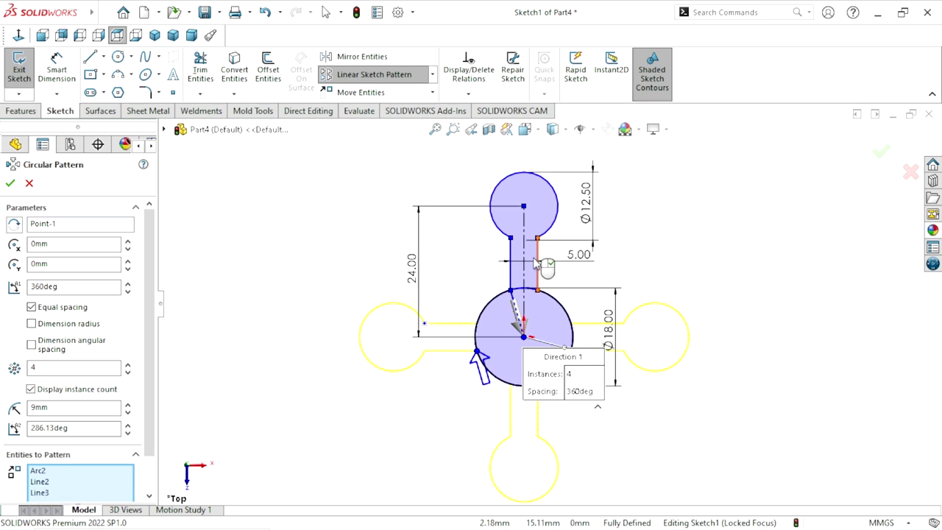
pyautogui.click(127, 372)
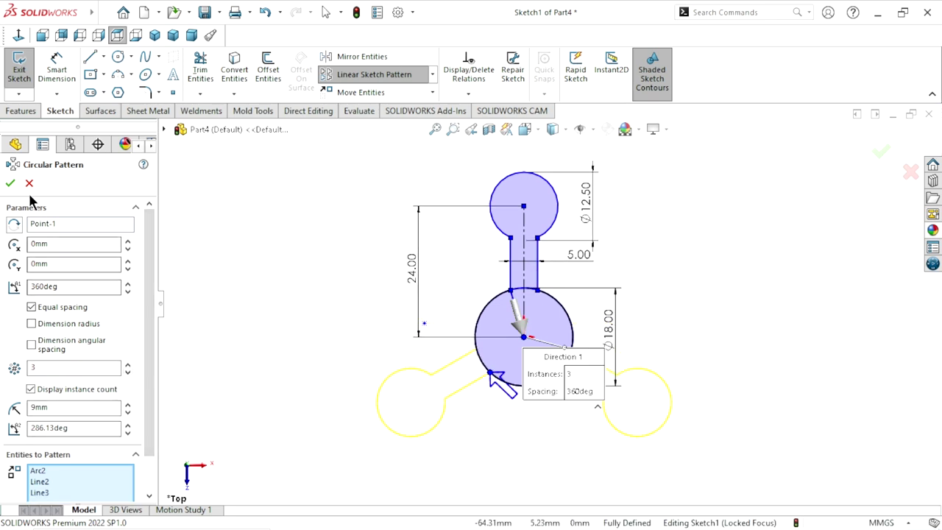
pyautogui.click(10, 183)
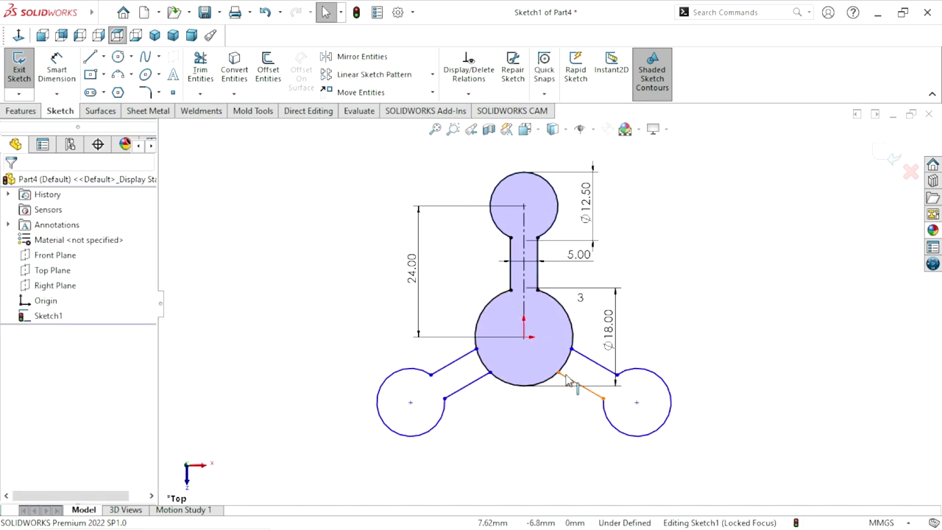
pyautogui.scroll(-2, 588, 356)
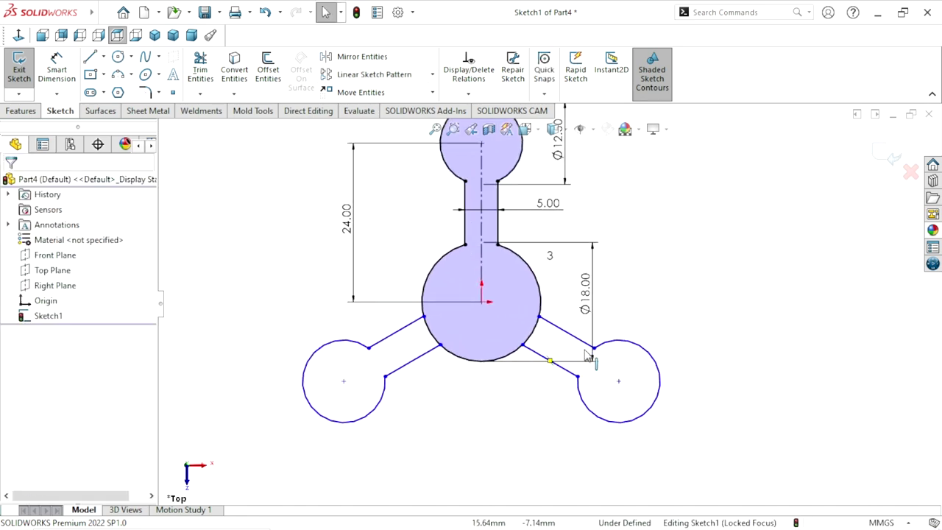
# - Trim the central circle's arcs overlapping the two new arms into one closed outline
pyautogui.click(200, 72)
pyautogui.moveTo(439, 337)
pyautogui.mouseDown()
pyautogui.moveTo(410, 347)
pyautogui.moveTo(523, 351)
pyautogui.moveTo(540, 336)
pyautogui.moveTo(512, 365)
pyautogui.mouseUp()
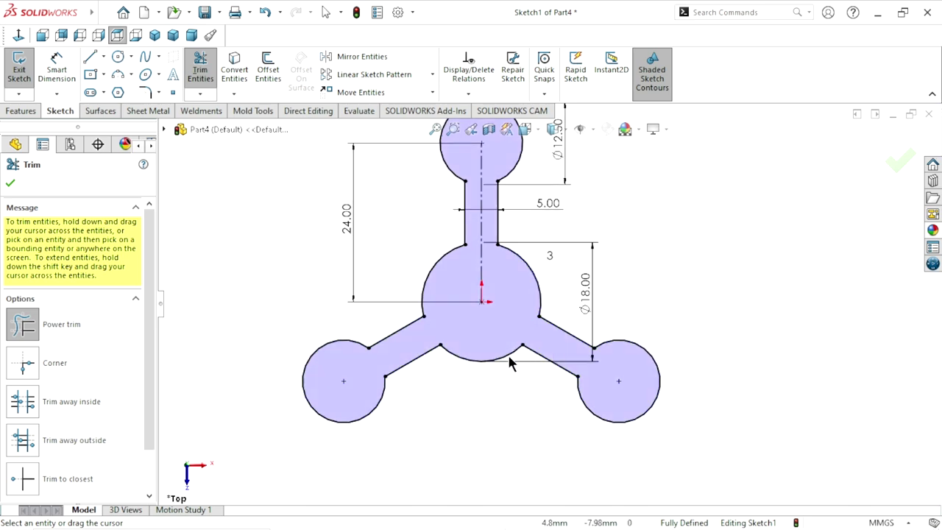
pyautogui.click(9, 184)
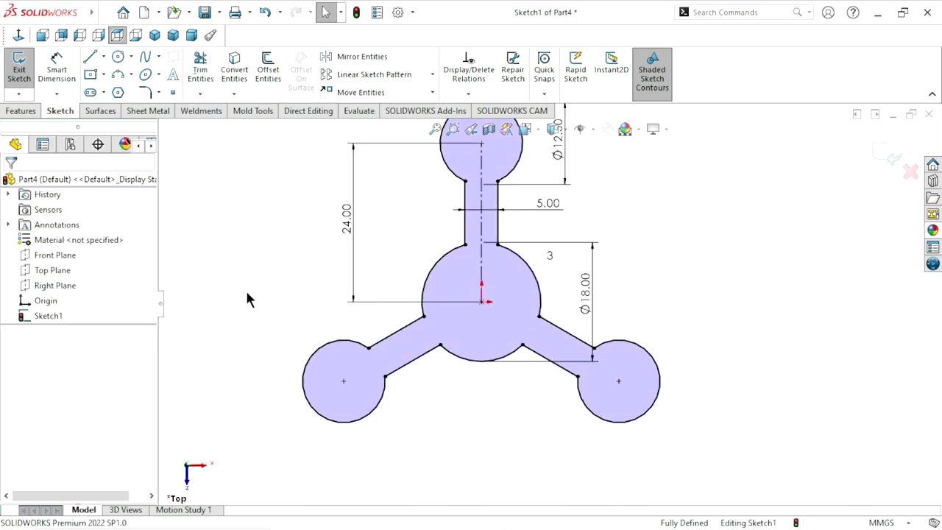
pyautogui.scroll(2, 484, 368)
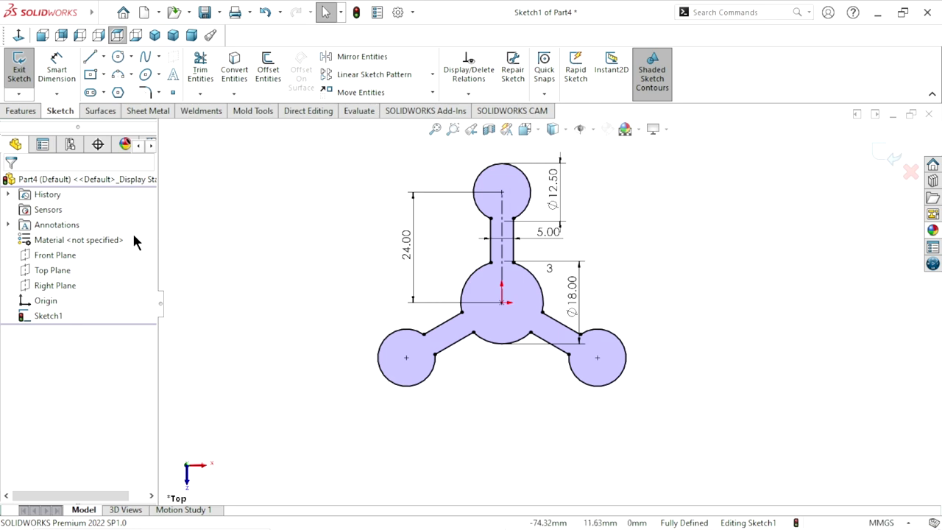
pyautogui.click(19, 112)
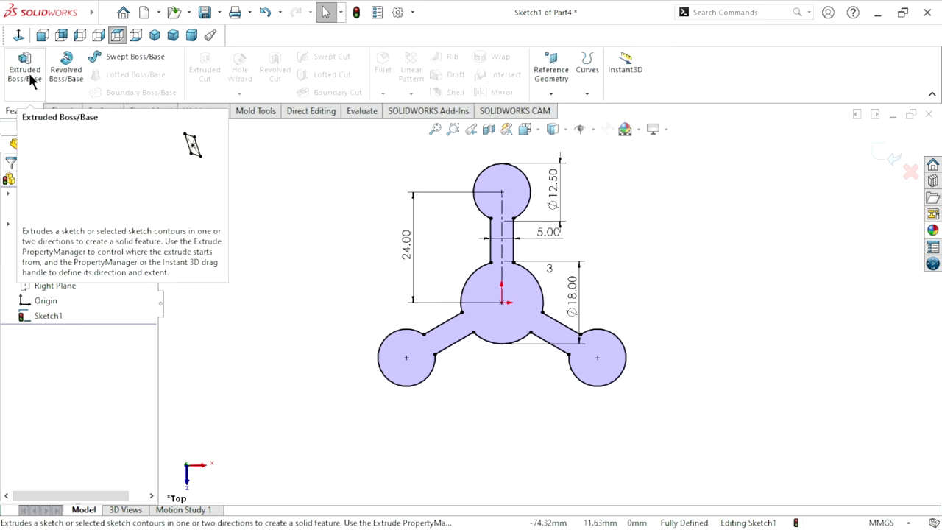
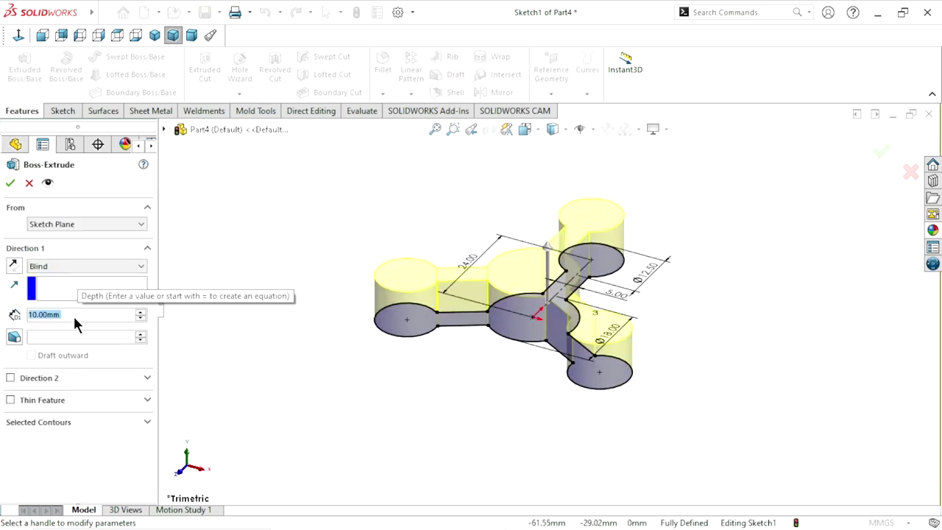
# - Extrude the three-lobed sketch 3 mm as Boss-Extrude1, then orbit to view the underside
pyautogui.write('3')
pyautogui.press('Return')
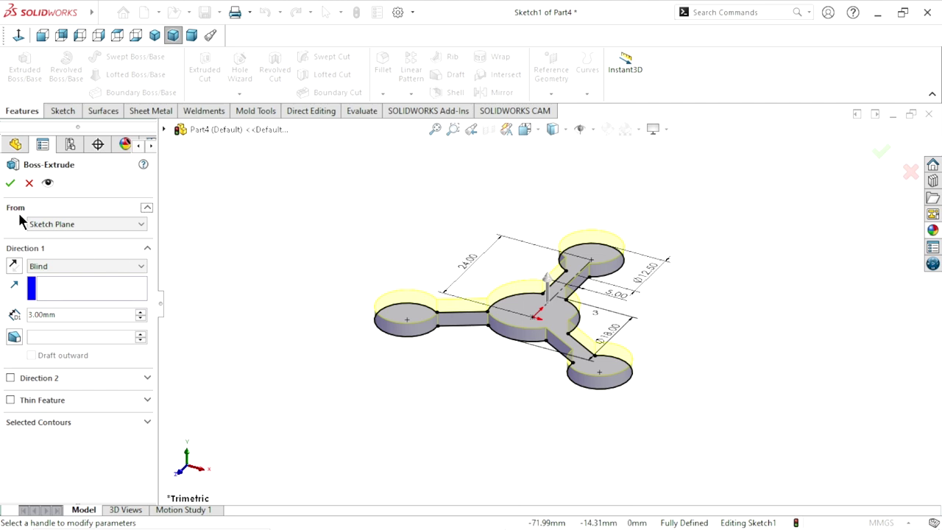
pyautogui.click(7, 187)
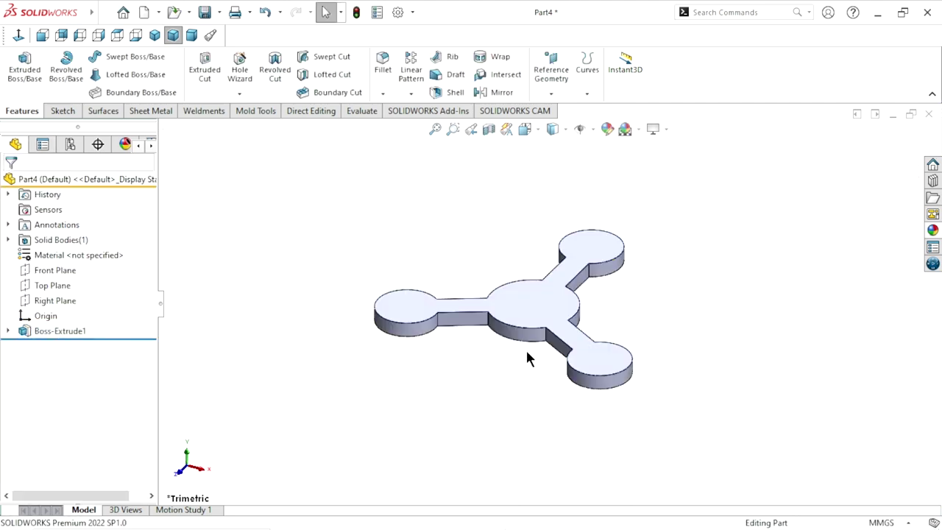
pyautogui.moveTo(521, 364)
pyautogui.mouseDown(button='middle')
pyautogui.moveTo(508, 232)
pyautogui.moveTo(559, 236)
pyautogui.mouseUp(button='middle')
# - Start a sketch on the plate's top face and draw a circle at the right arm end
pyautogui.click(581, 232)
pyautogui.click(638, 194)
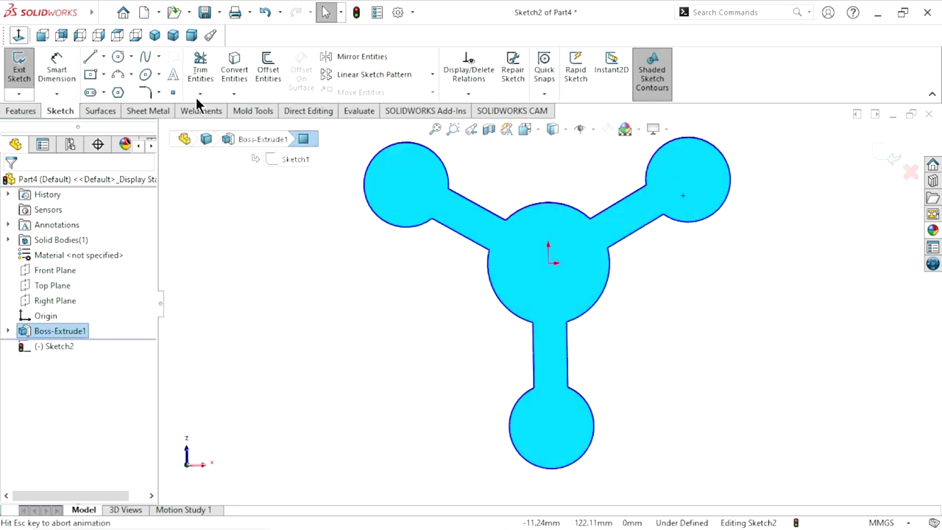
pyautogui.scroll(2, 655, 236)
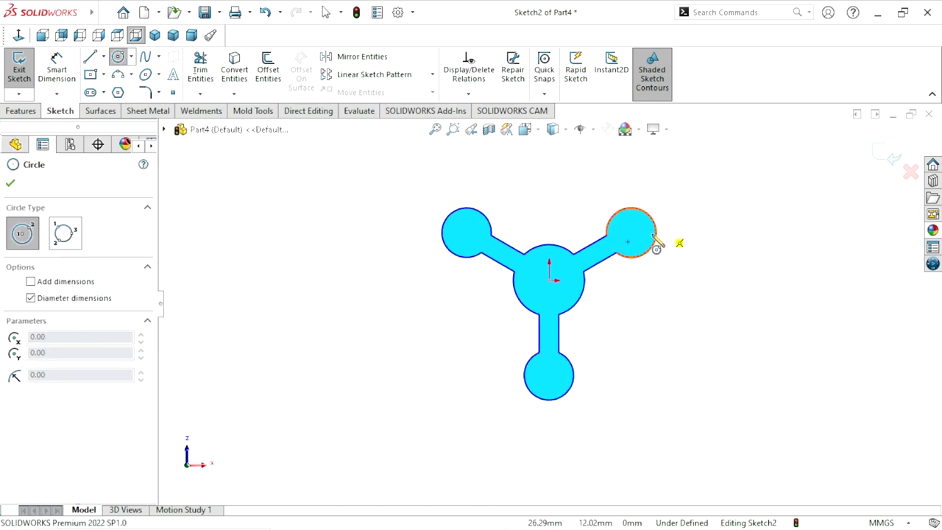
pyautogui.scroll(-2, 644, 240)
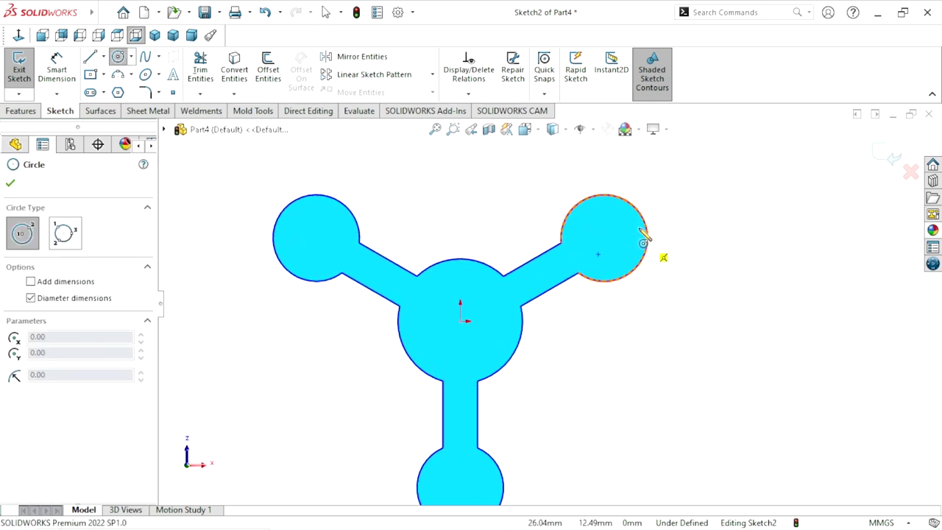
pyautogui.click(604, 237)
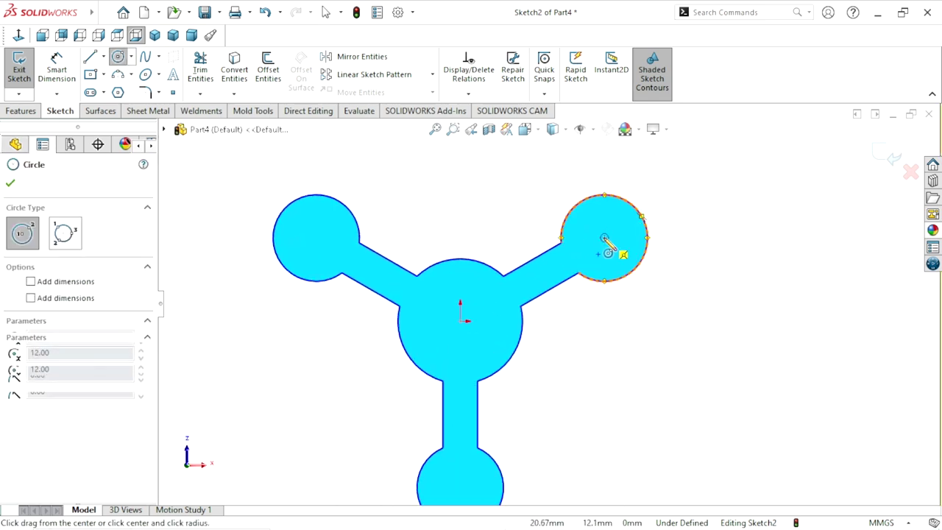
pyautogui.click(627, 209)
pyautogui.rightClick(674, 184)
pyautogui.click(692, 190)
pyautogui.scroll(3, 589, 272)
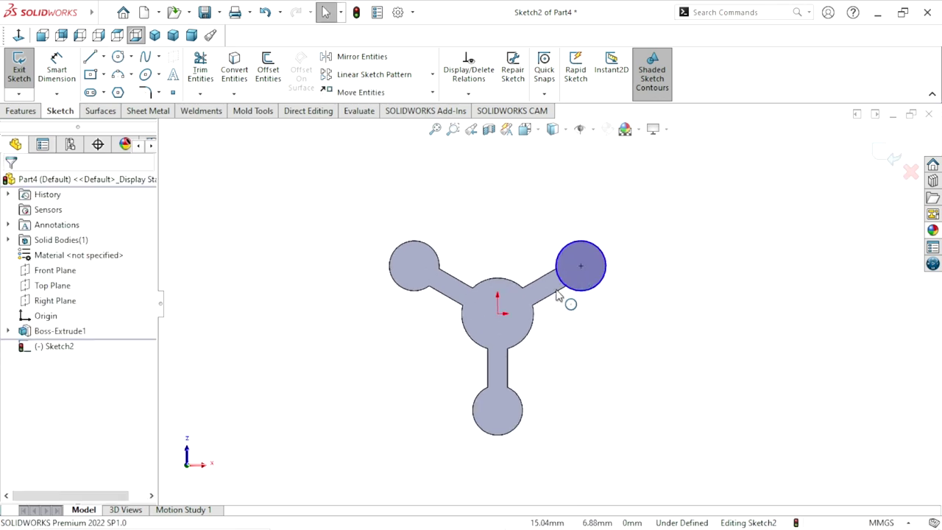
pyautogui.scroll(-2, 563, 302)
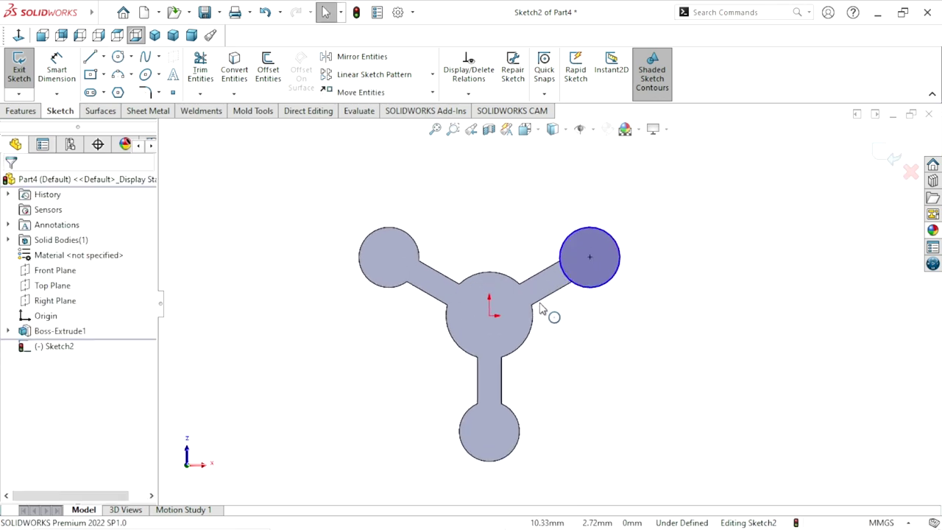
# - Set up a circular sketch pattern of the right circle, clearing the wrong centre and entity selections
pyautogui.click(433, 75)
pyautogui.click(425, 110)
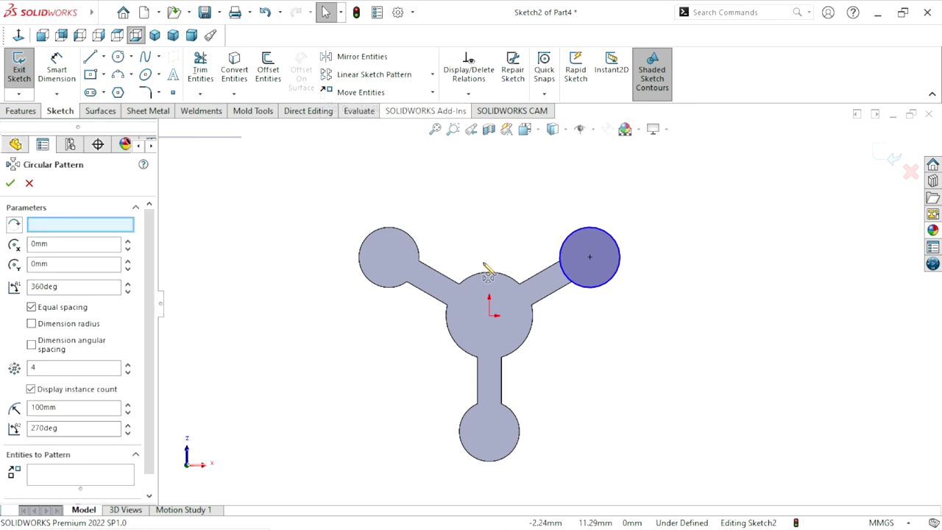
pyautogui.click(567, 246)
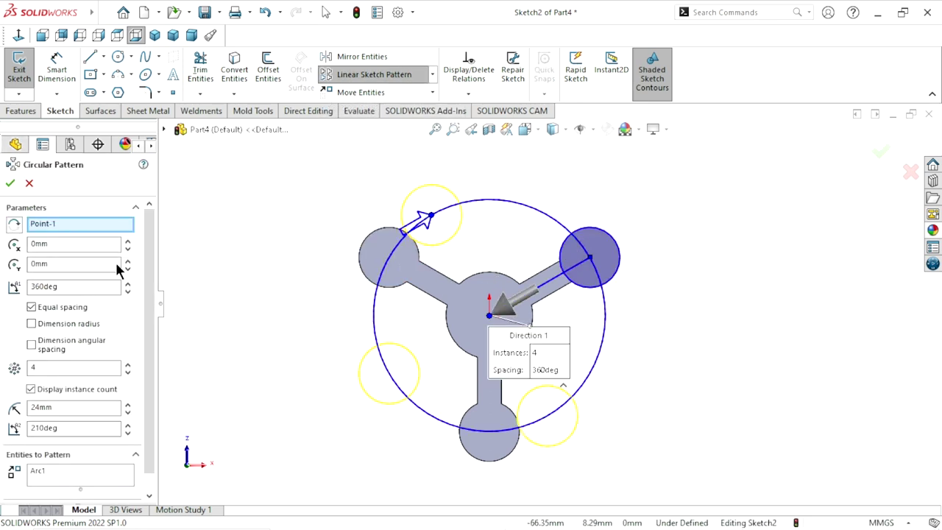
pyautogui.rightClick(85, 223)
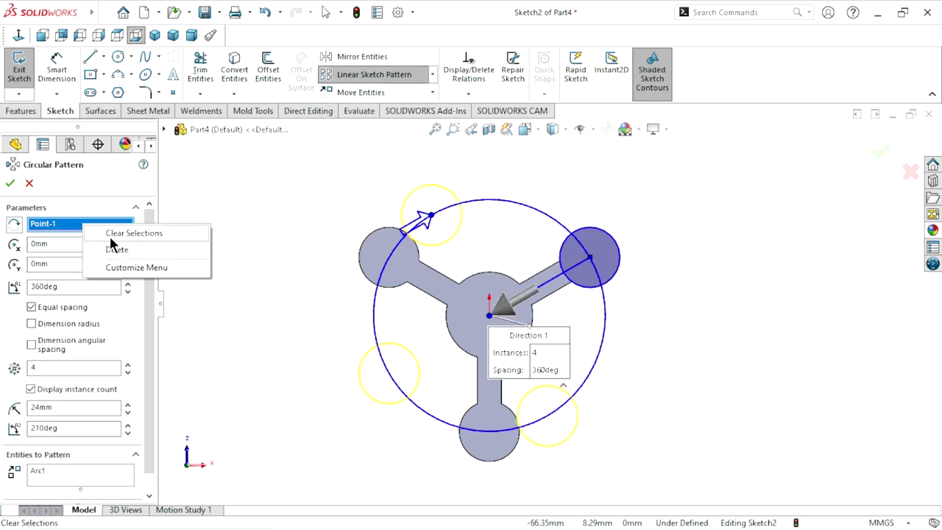
pyautogui.click(111, 233)
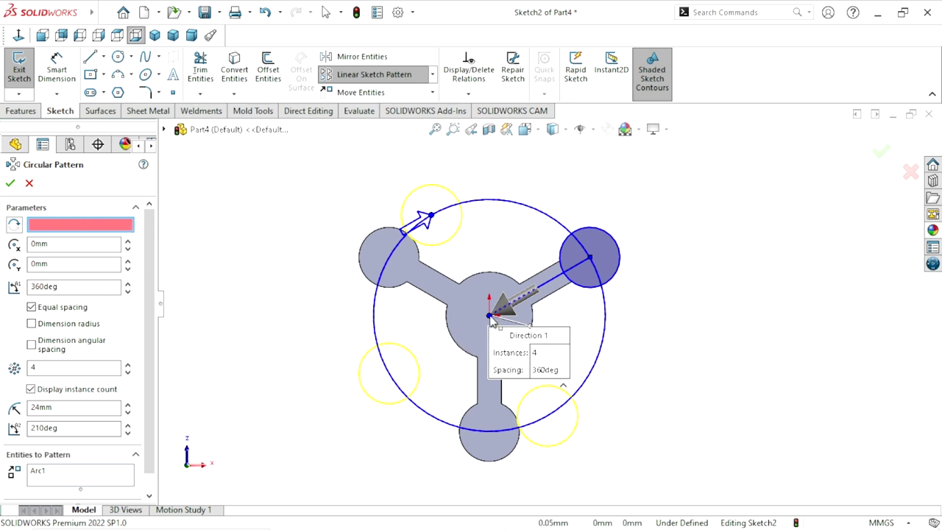
pyautogui.click(66, 231)
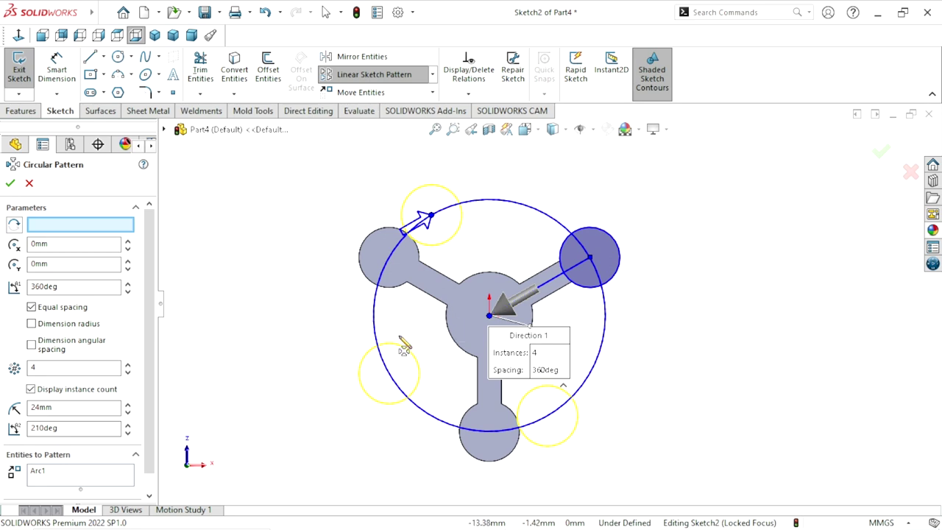
pyautogui.click(34, 225)
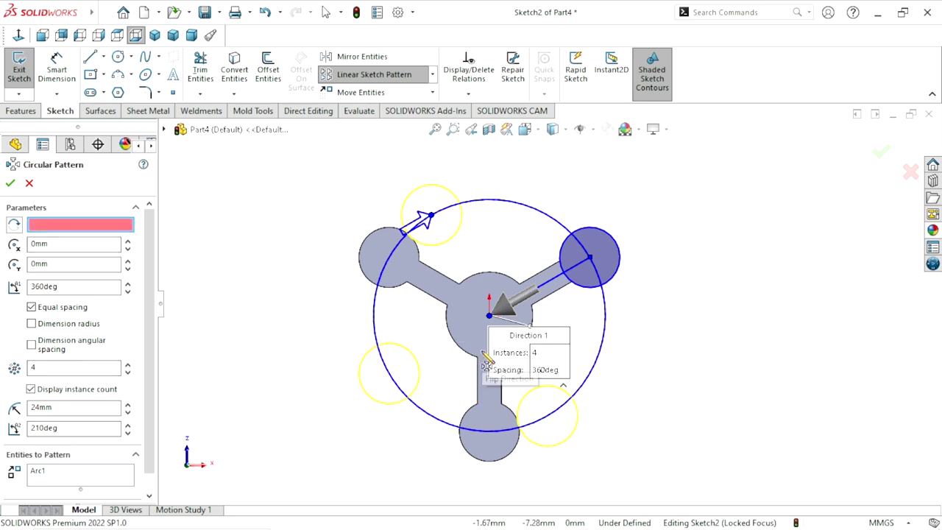
pyautogui.scroll(-4, 486, 361)
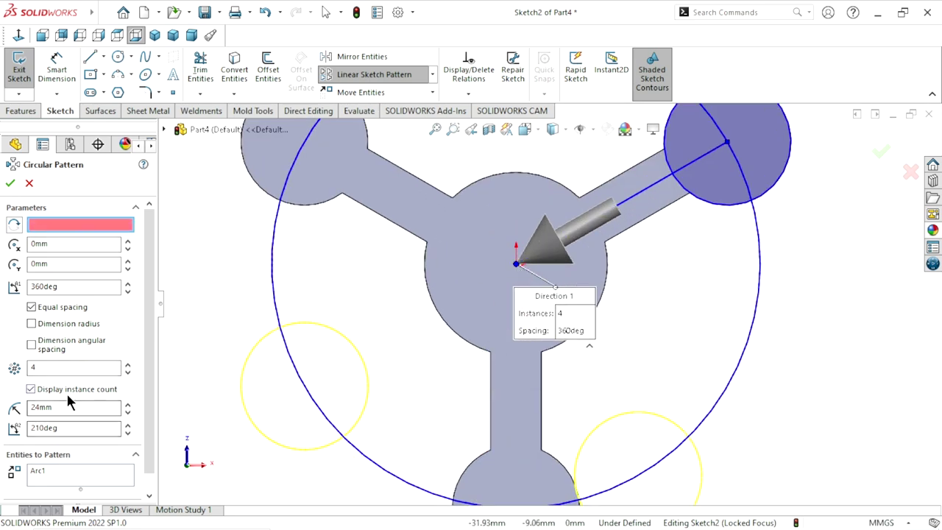
pyautogui.rightClick(59, 474)
pyautogui.click(78, 482)
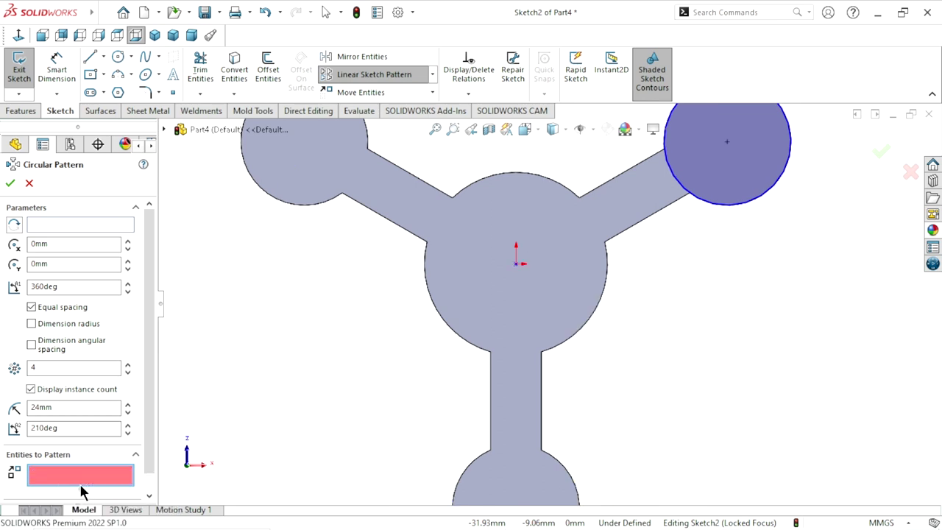
# - Pattern the circle about the sketch origin with 3 instances and accept it
pyautogui.click(76, 226)
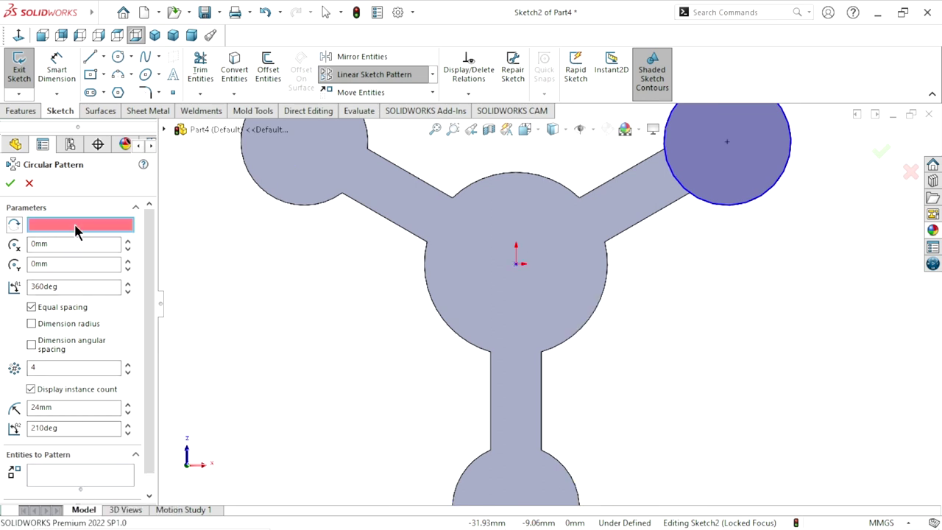
pyautogui.click(518, 265)
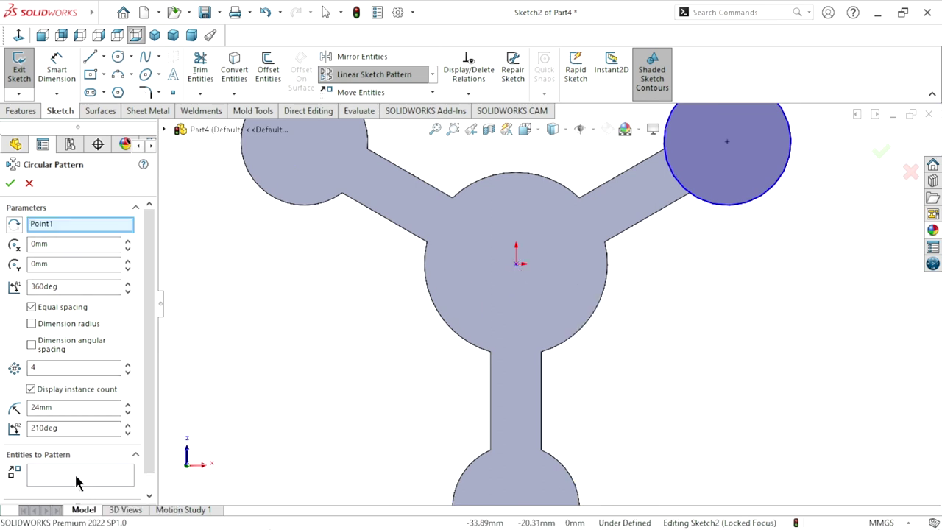
pyautogui.click(77, 482)
pyautogui.click(707, 204)
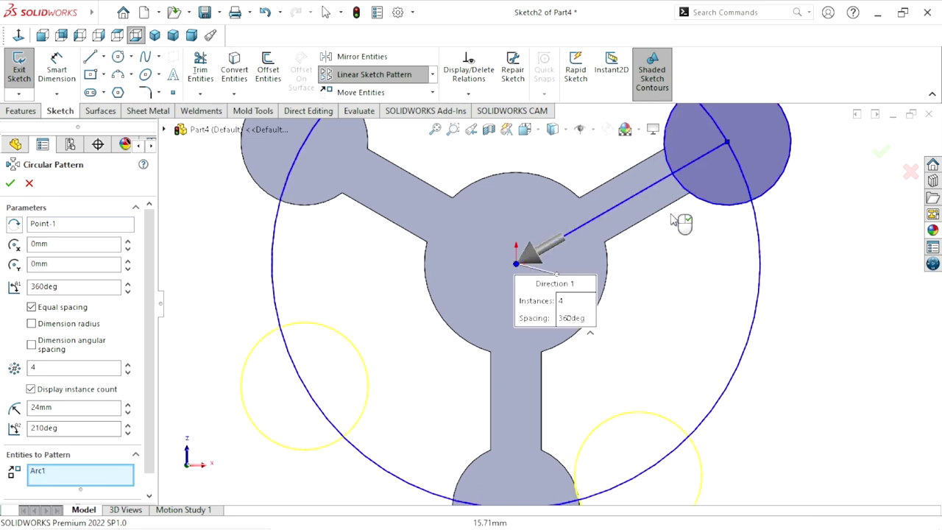
pyautogui.click(127, 371)
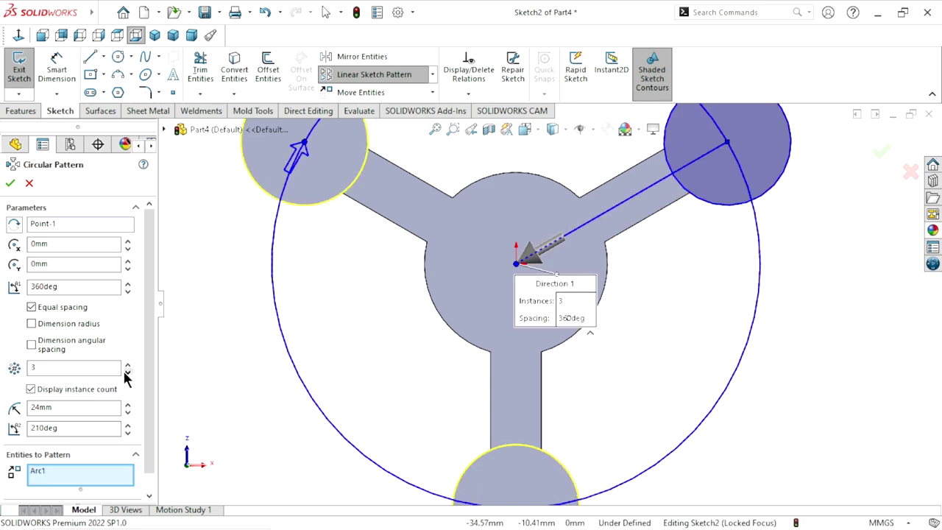
pyautogui.scroll(3, 374, 336)
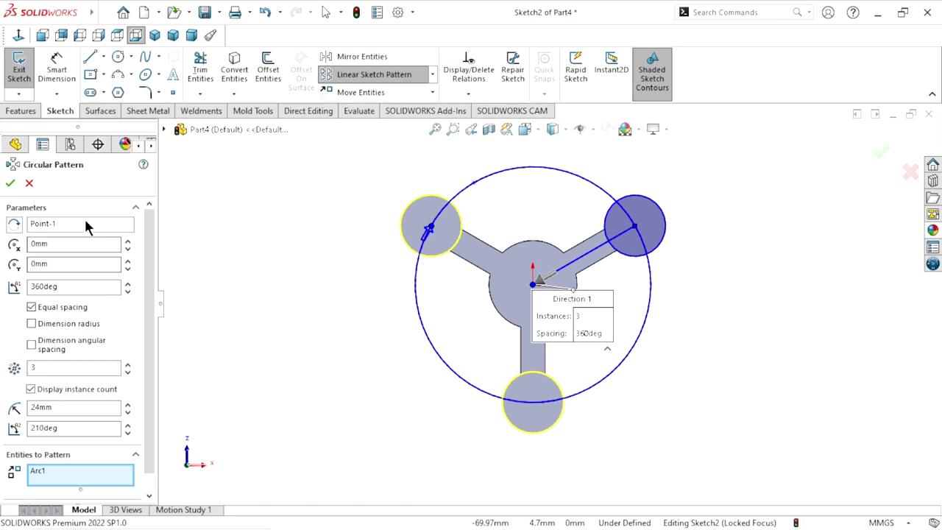
pyautogui.click(10, 183)
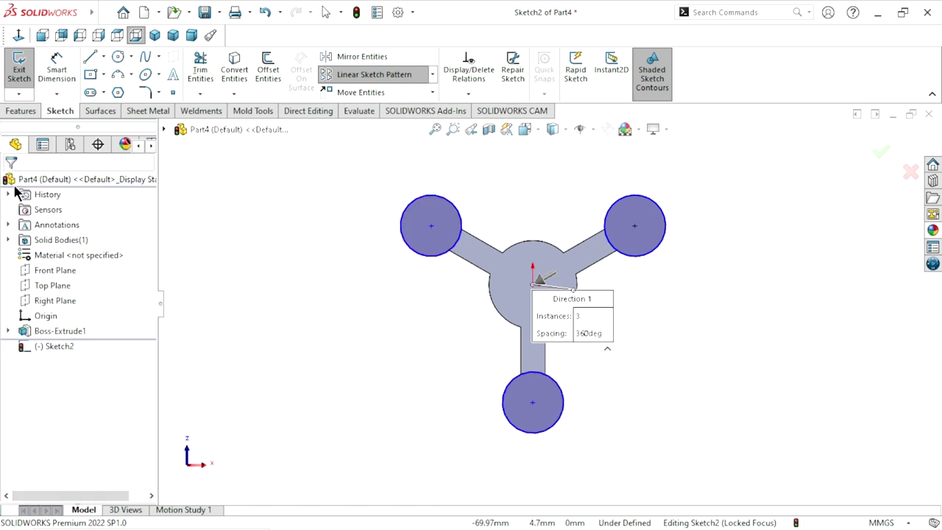
pyautogui.click(20, 111)
# - Extrude the three circles 14 mm as separate unmerged bodies, viewed in isometric
pyautogui.click(23, 85)
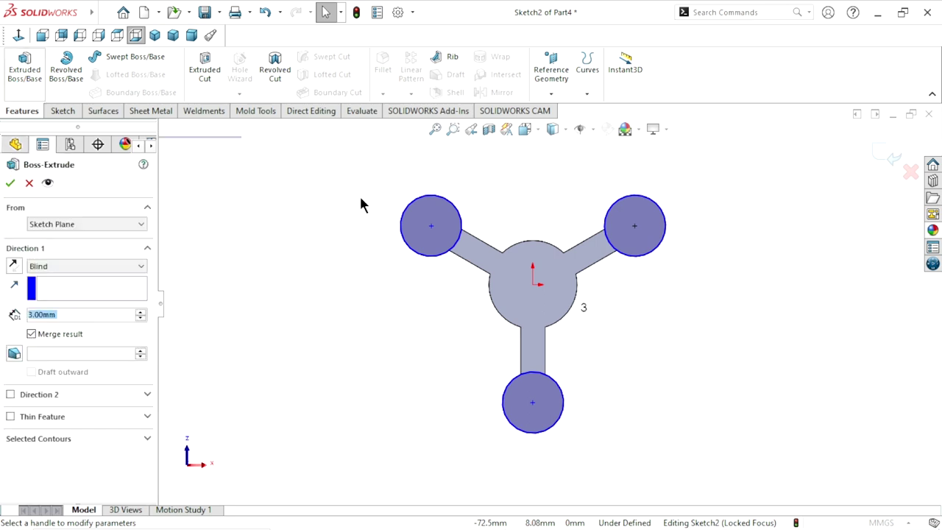
pyautogui.click(156, 36)
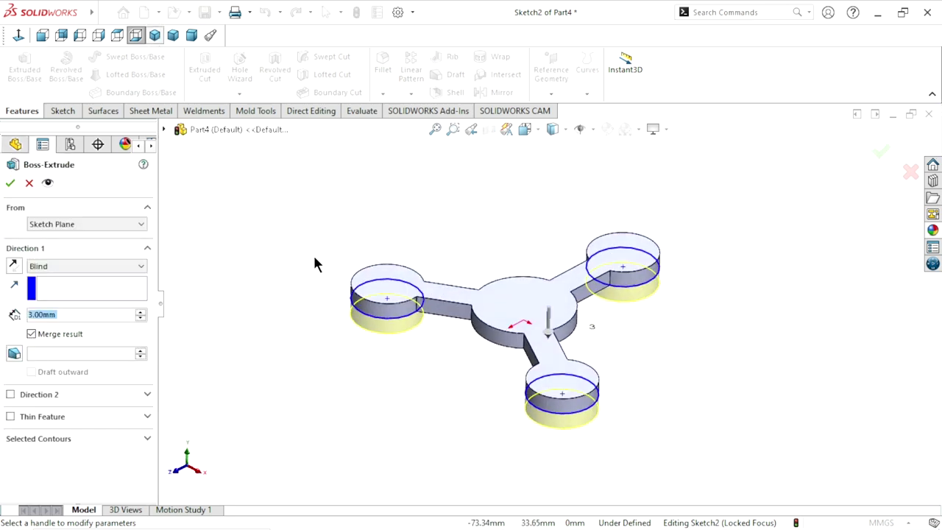
pyautogui.click(79, 314)
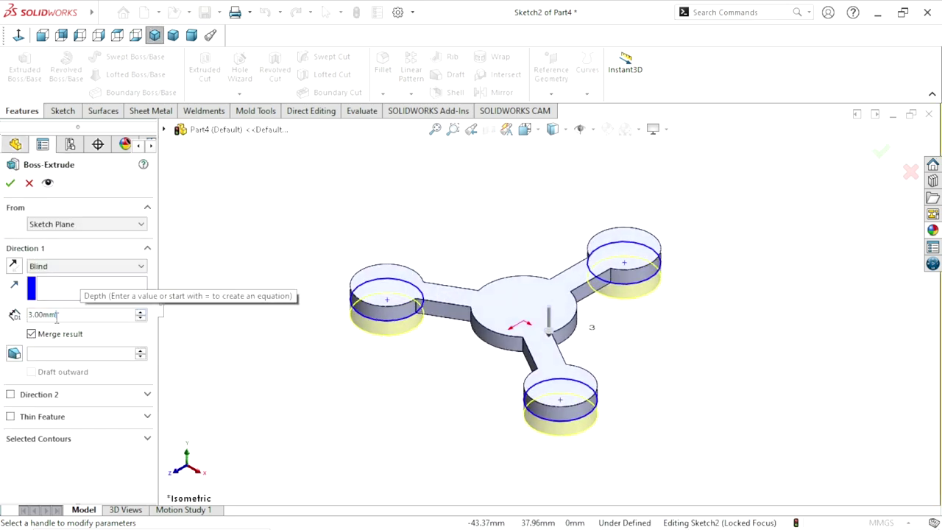
pyautogui.doubleClick(77, 315)
pyautogui.write('1')
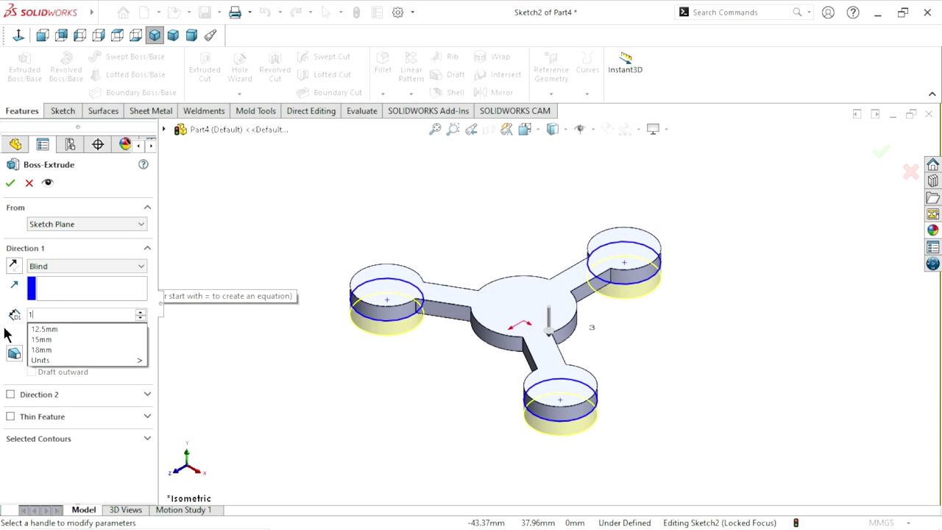
pyautogui.write('2')
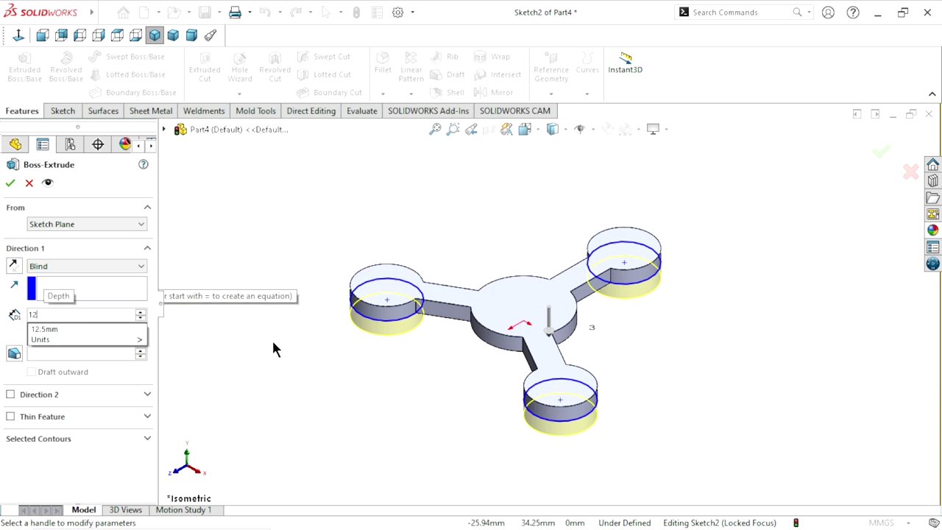
pyautogui.press('BackSpace')
pyautogui.press('BackSpace')
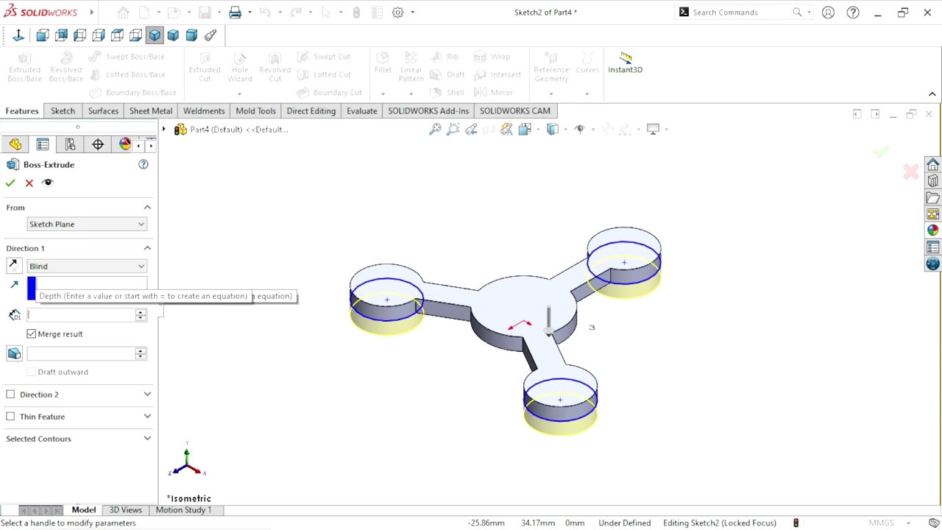
pyautogui.write('1')
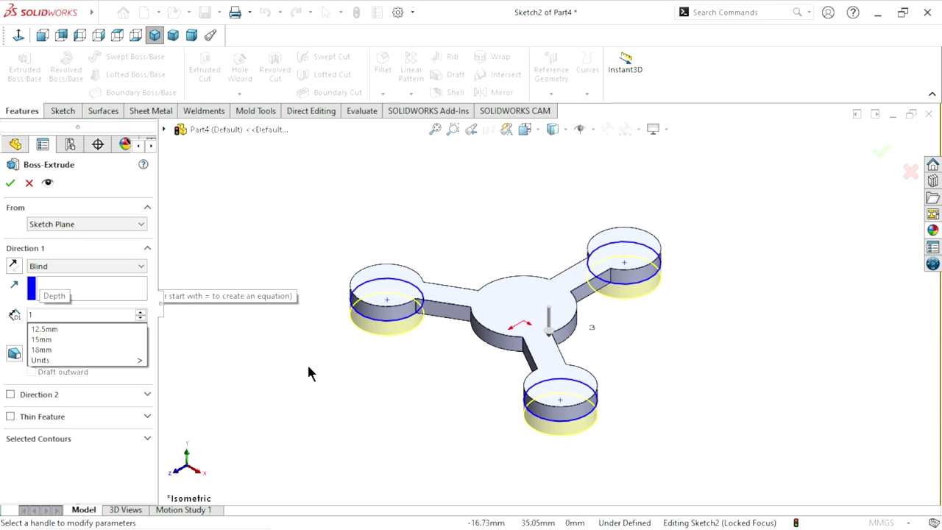
pyautogui.write('4')
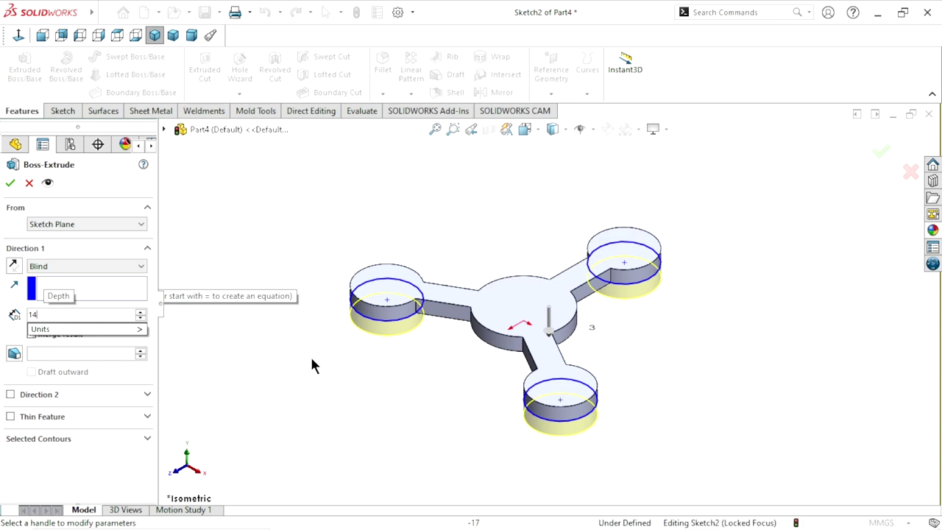
pyautogui.press('Return')
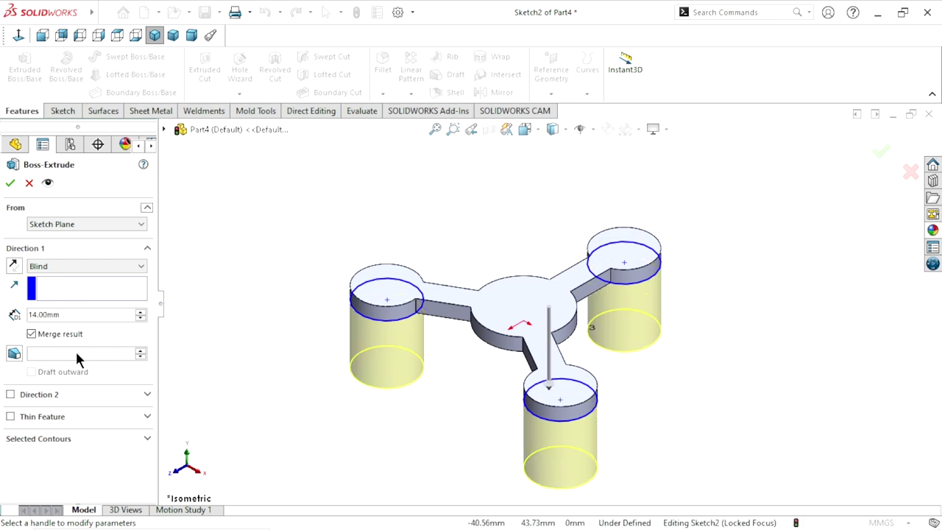
pyautogui.click(11, 184)
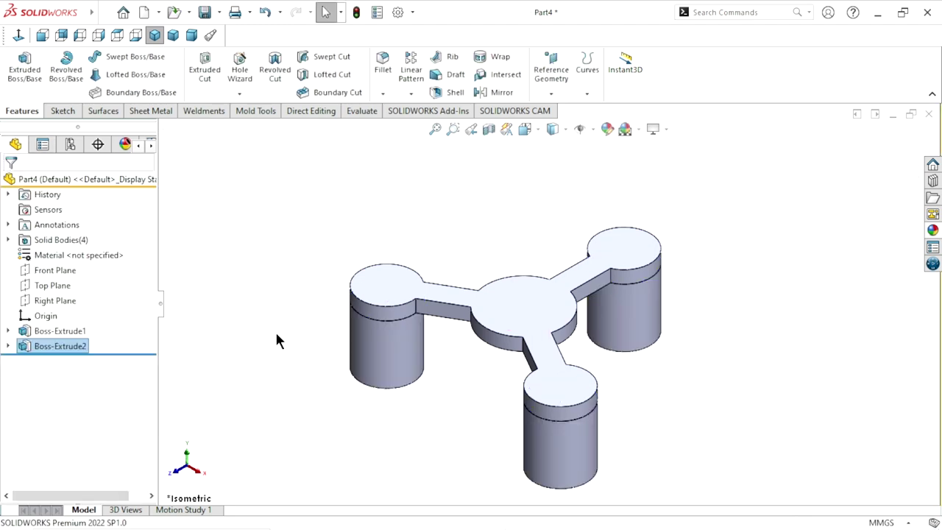
# - Start a sketch on the plate's top face, view it normal, and draw a circle at the origin
pyautogui.moveTo(468, 394); pyautogui.dragTo(505, 368, button='middle')
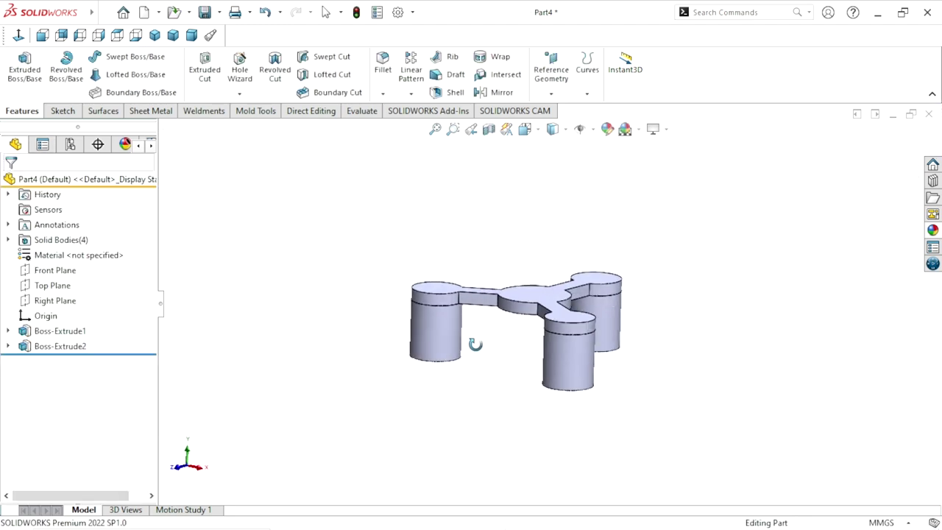
pyautogui.click(541, 302)
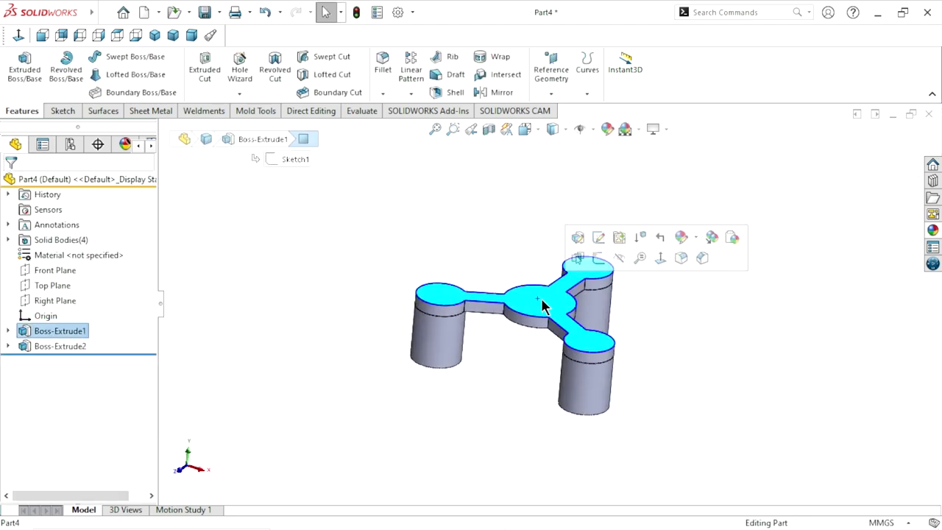
pyautogui.click(596, 257)
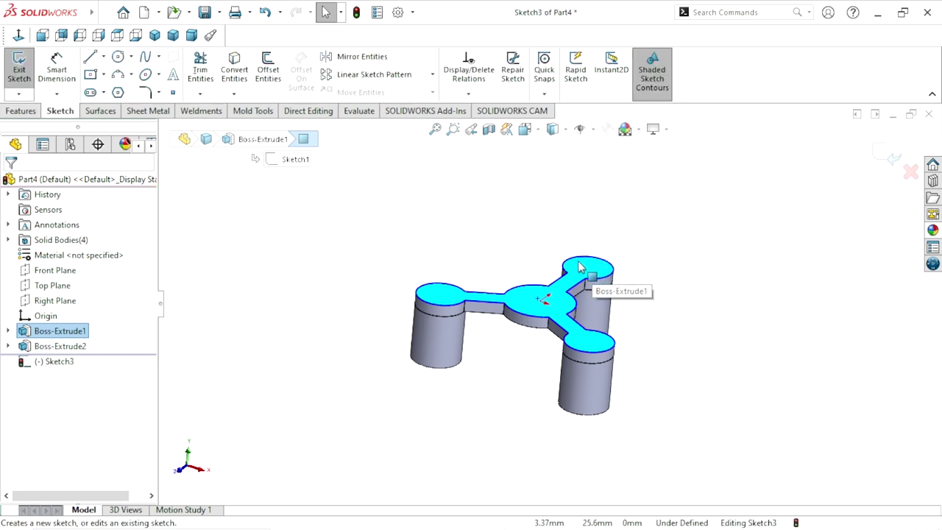
pyautogui.click(19, 35)
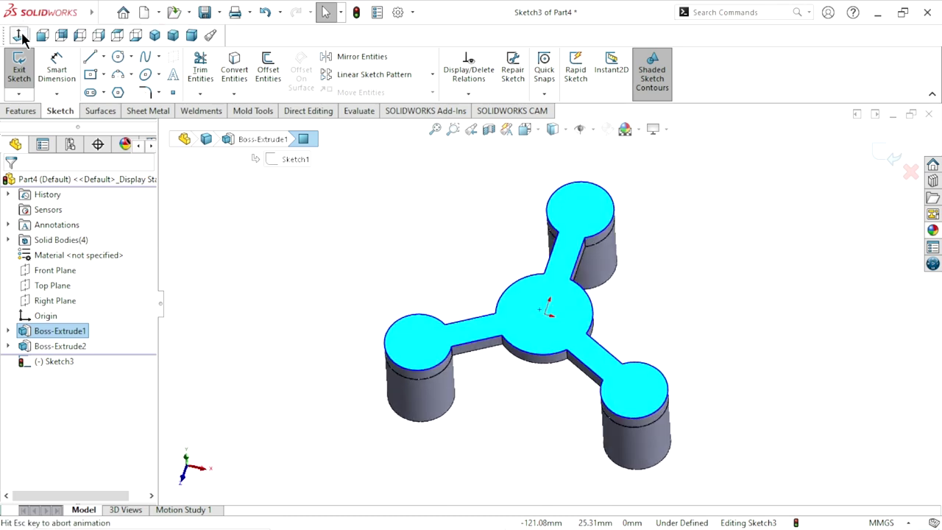
pyautogui.click(120, 59)
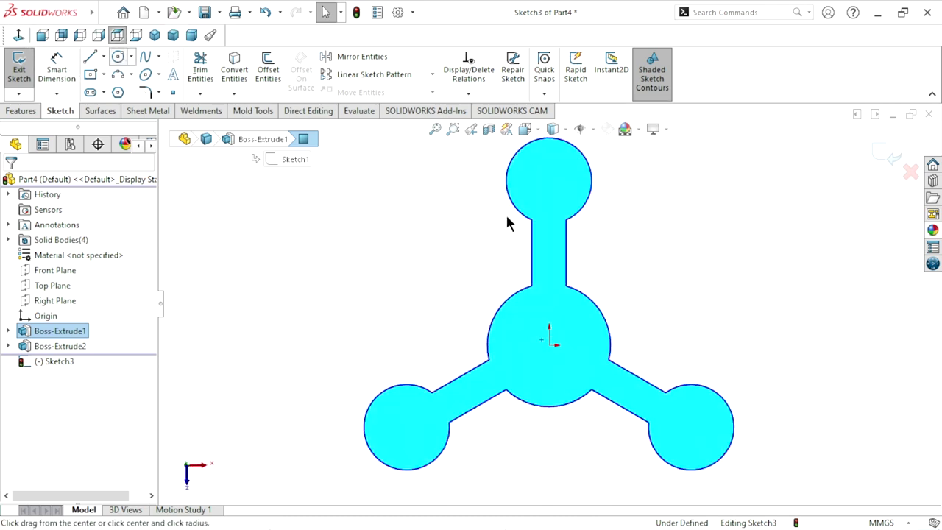
pyautogui.click(549, 346)
pyautogui.click(579, 340)
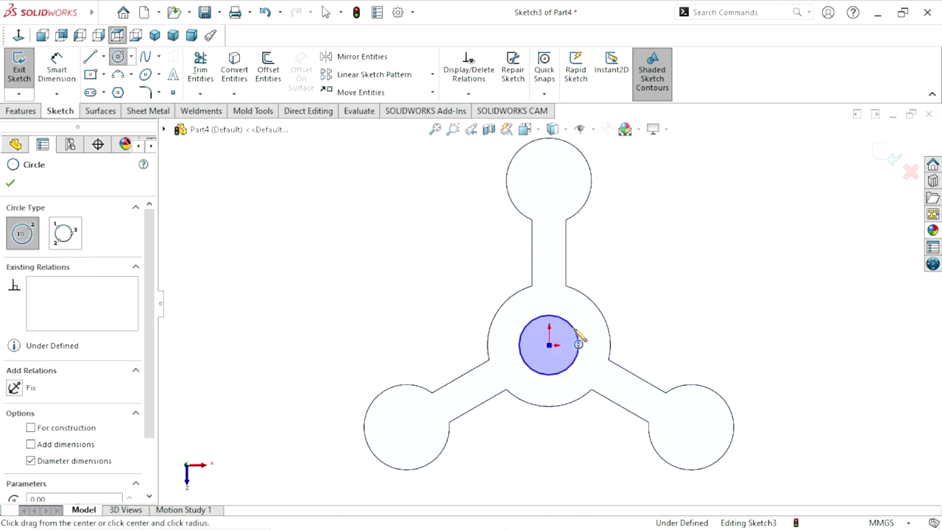
pyautogui.rightClick(646, 313)
pyautogui.click(648, 314)
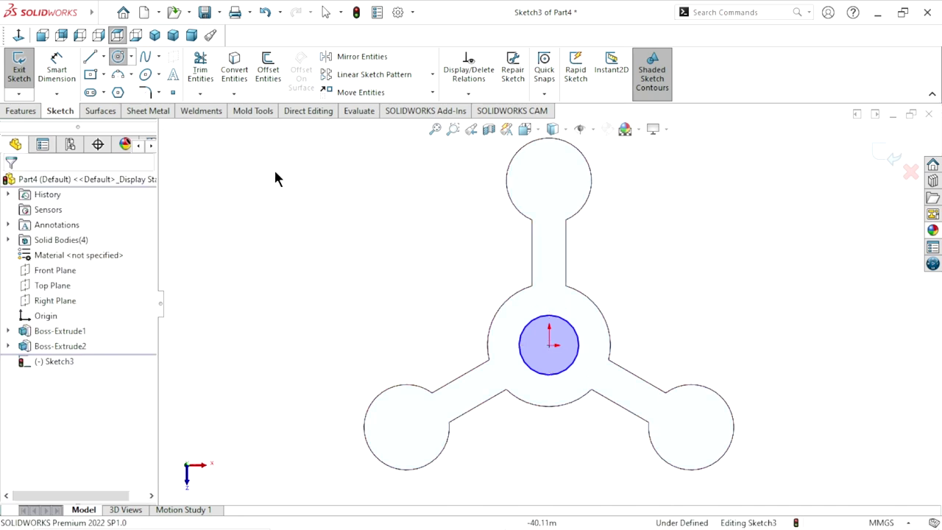
# - Dimension the circle's diameter to 13.5 mm
pyautogui.click(68, 73)
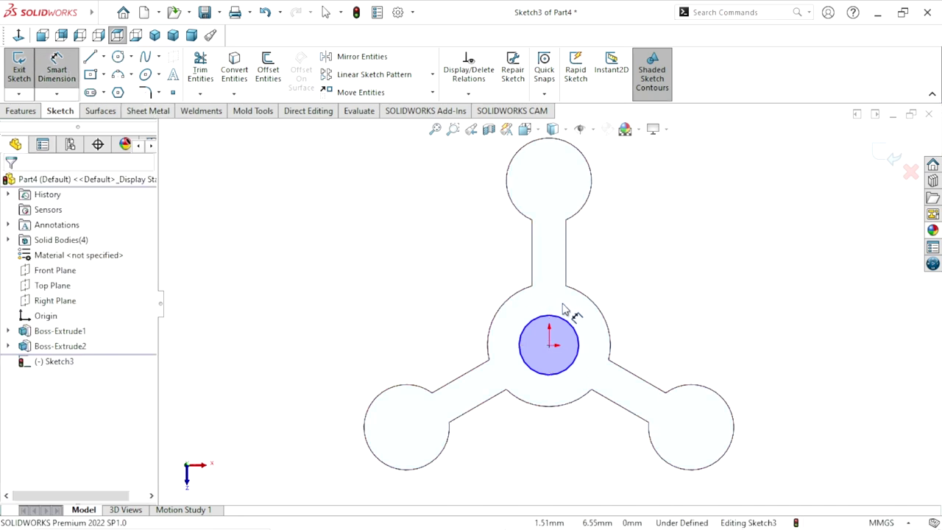
pyautogui.click(582, 340)
pyautogui.click(664, 355)
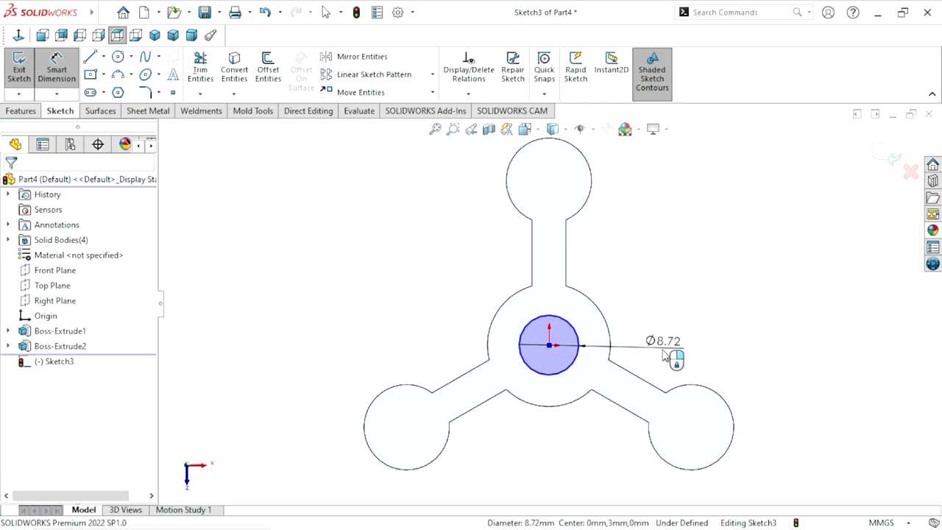
pyautogui.write('13')
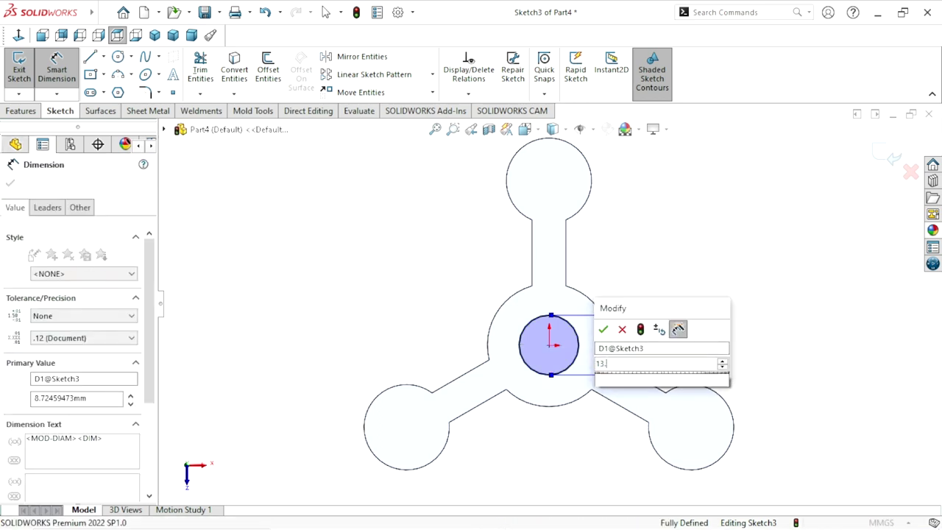
pyautogui.write('.5')
pyautogui.click(603, 330)
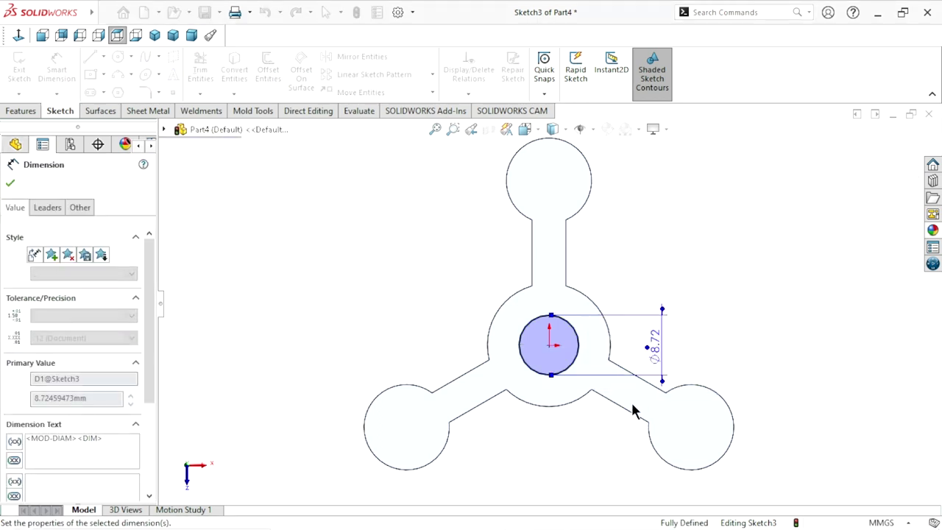
pyautogui.scroll(1, 460, 273)
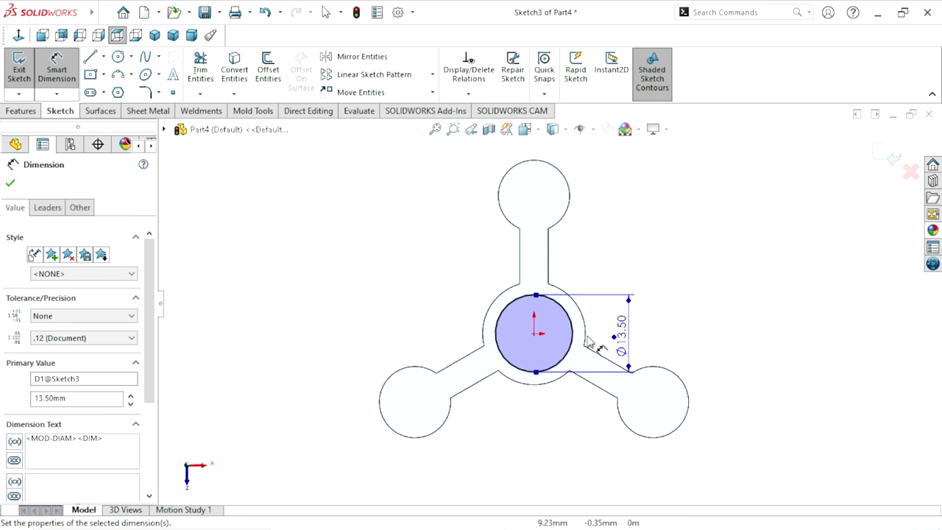
pyautogui.click(11, 184)
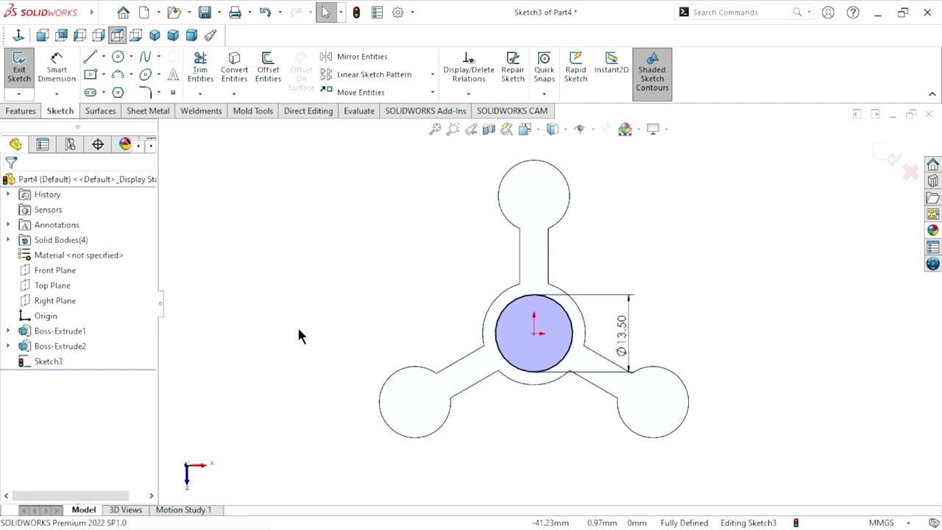
# - Extrude the Ø13.5 mm centre circle 15 mm upward as Boss-Extrude3
pyautogui.click(21, 112)
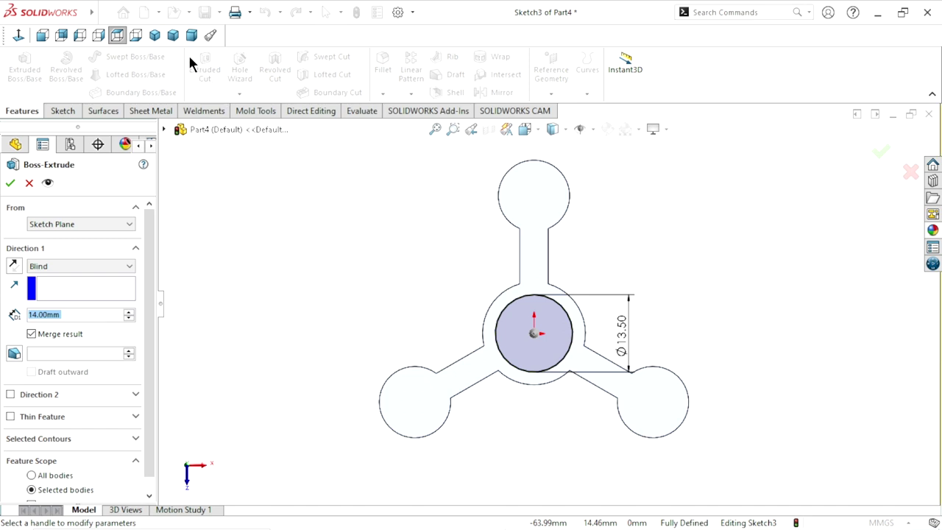
pyautogui.click(154, 35)
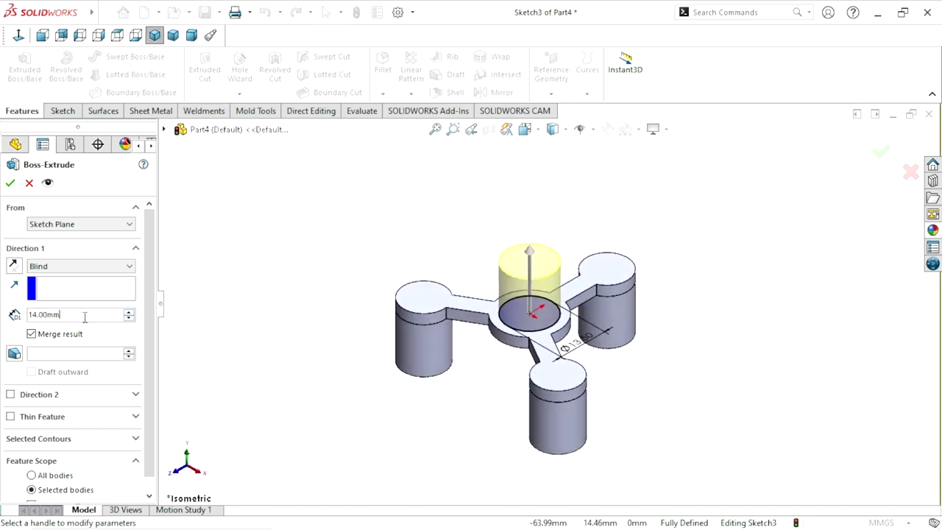
pyautogui.write('15')
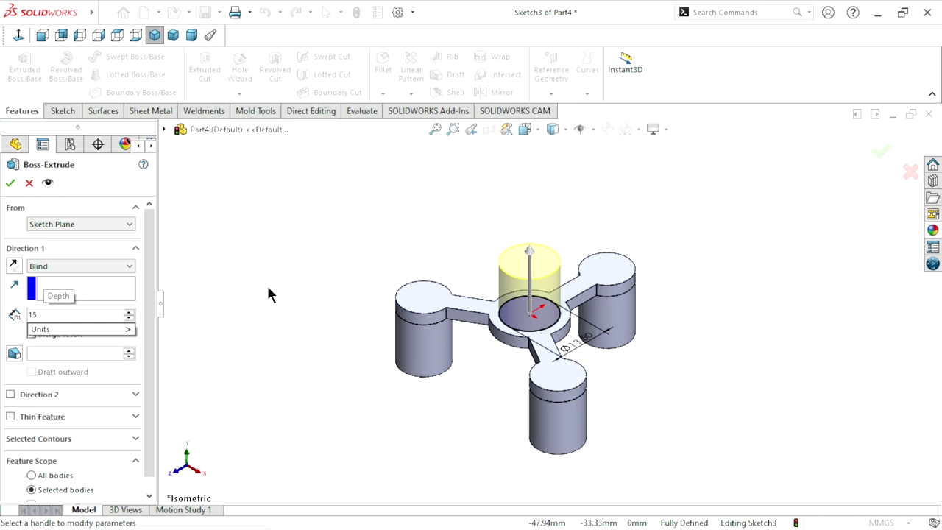
pyautogui.press('Return')
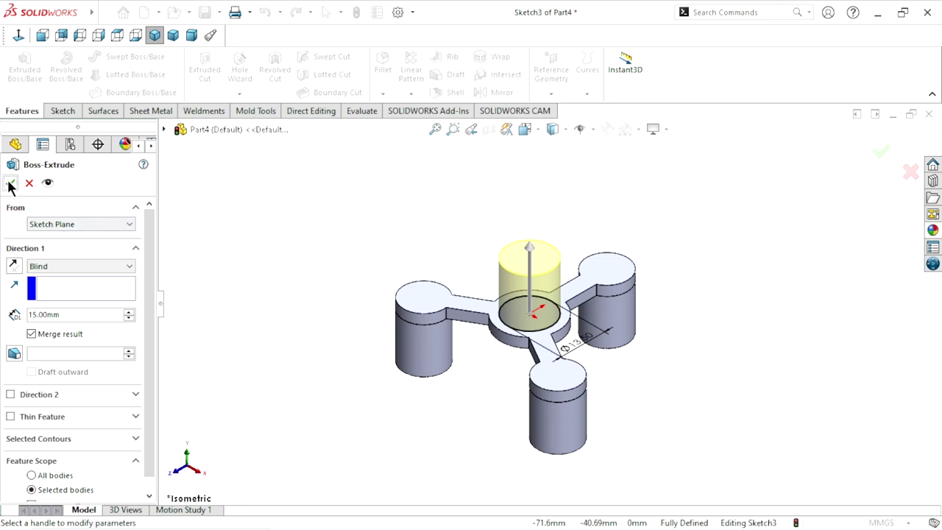
pyautogui.click(11, 184)
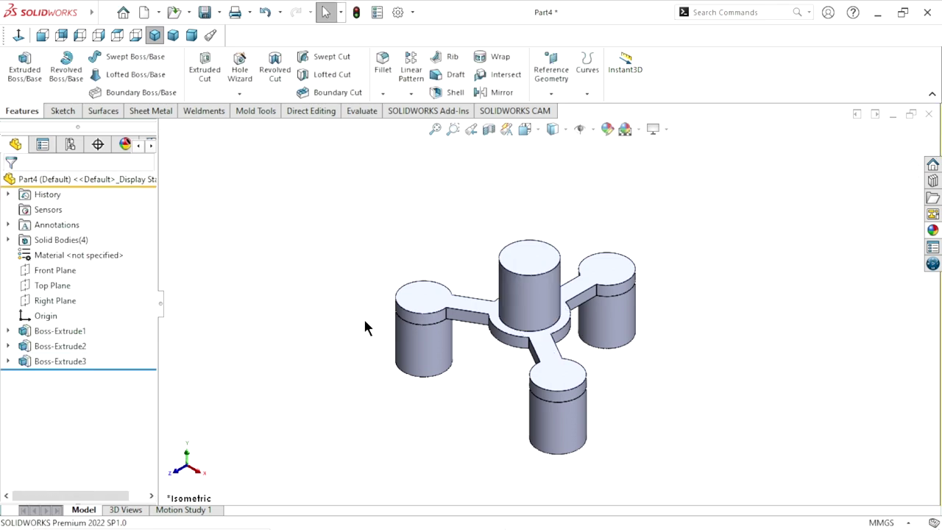
pyautogui.scroll(1, 405, 339)
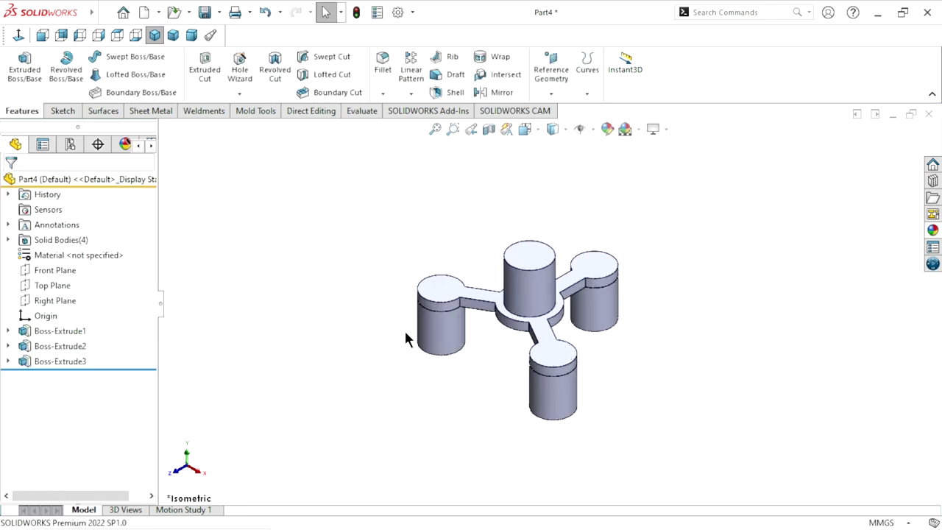
# - Reopen Sketch3 of the central boss and delete its 13.50 mm circle
pyautogui.click(8, 361)
pyautogui.click(40, 377)
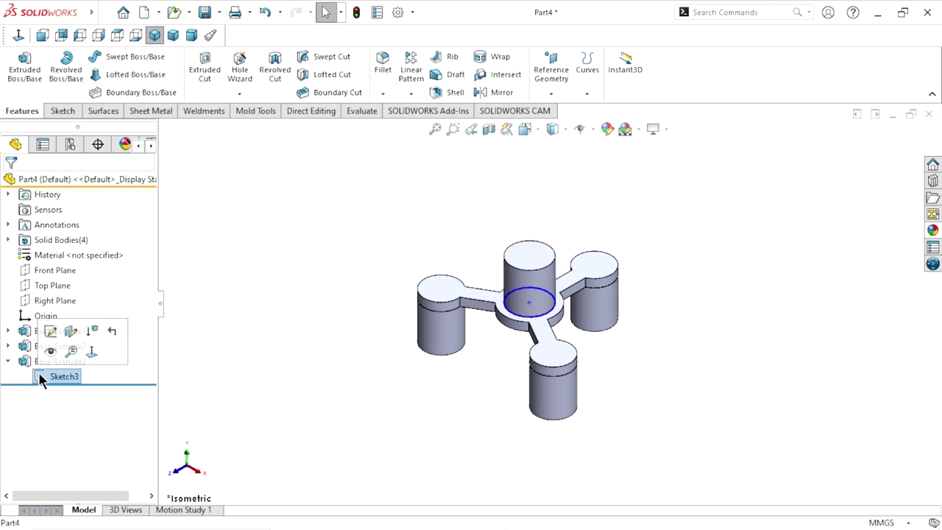
pyautogui.click(50, 331)
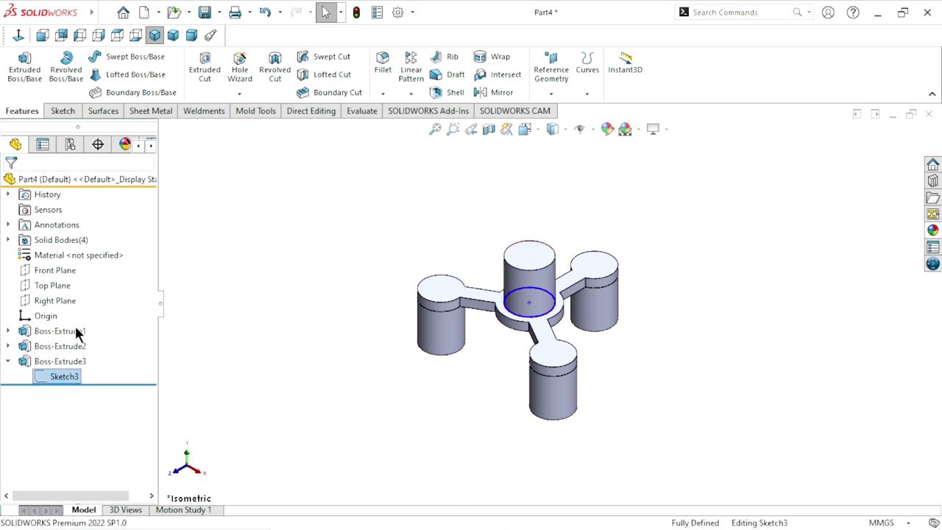
pyautogui.click(18, 34)
pyautogui.click(582, 314)
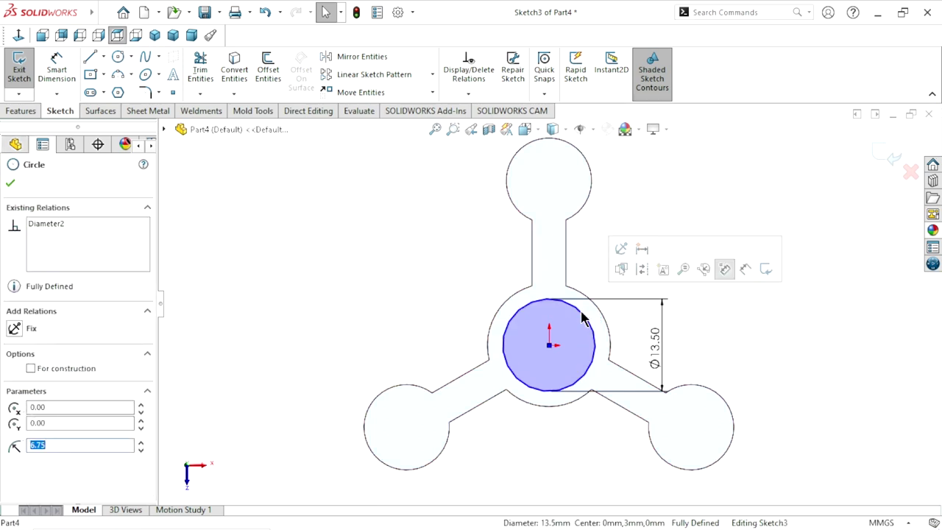
pyautogui.press('Delete')
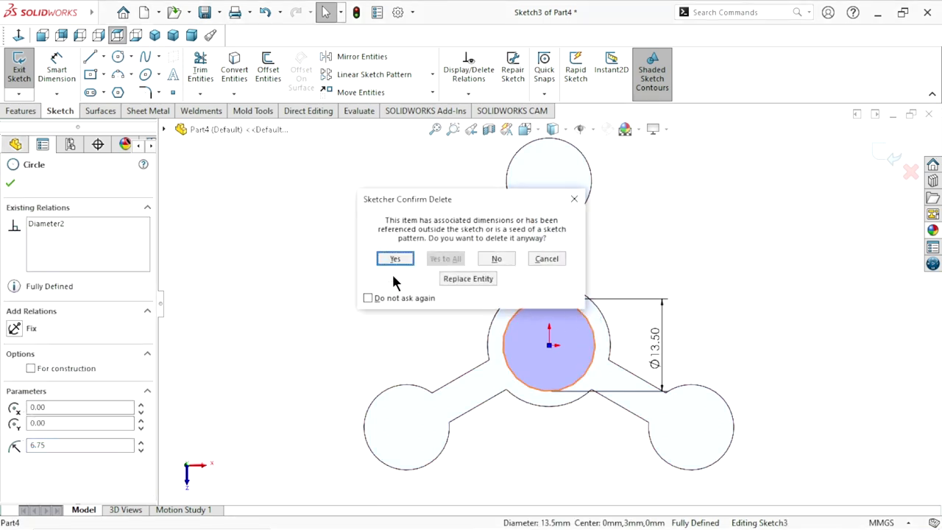
pyautogui.click(398, 257)
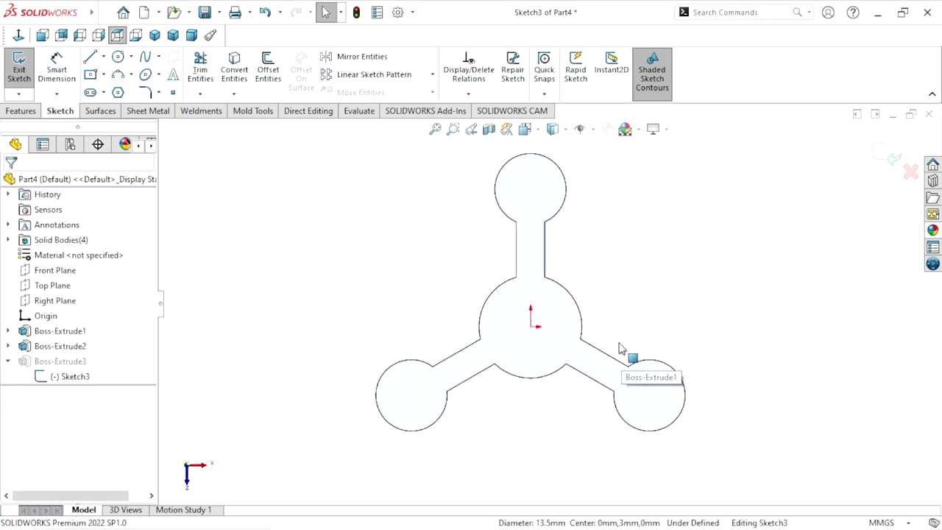
# - Draw a six-sided polygon centred on the origin
pyautogui.click(120, 92)
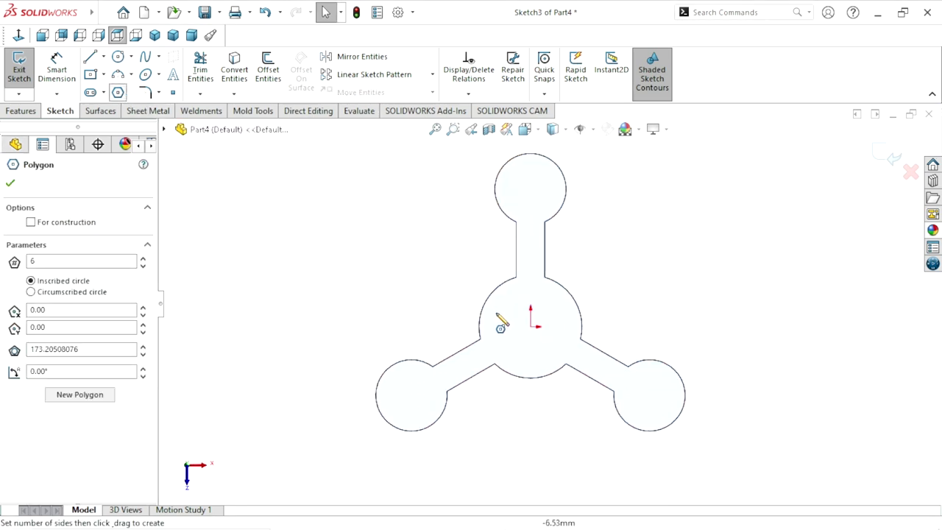
pyautogui.click(531, 326)
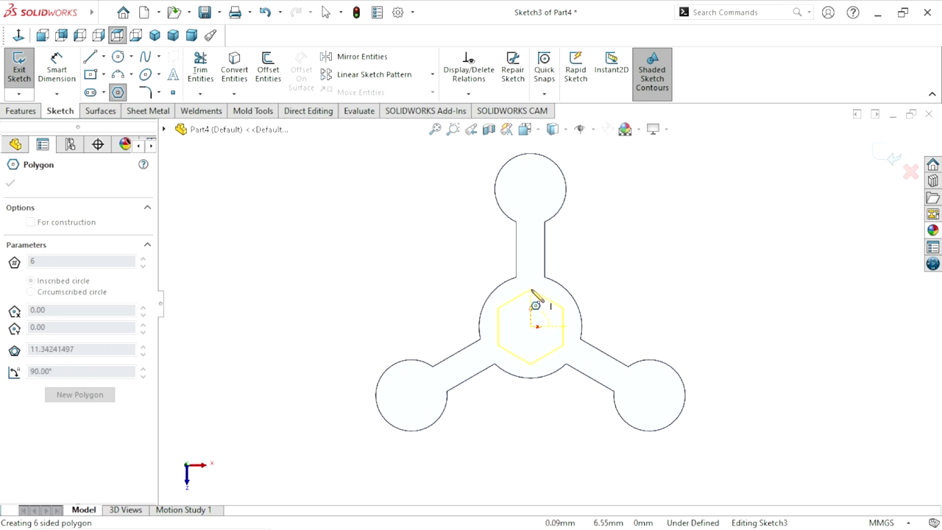
pyautogui.click(531, 292)
pyautogui.rightClick(631, 280)
pyautogui.click(644, 281)
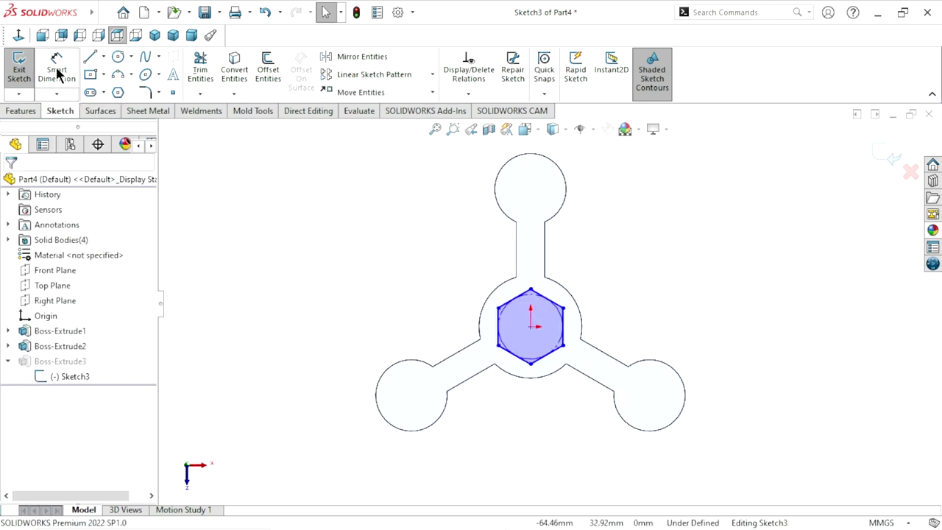
# - Dimension the hexagon 12 mm across flats and exit the sketch to rebuild the boss
pyautogui.click(61, 77)
pyautogui.click(563, 324)
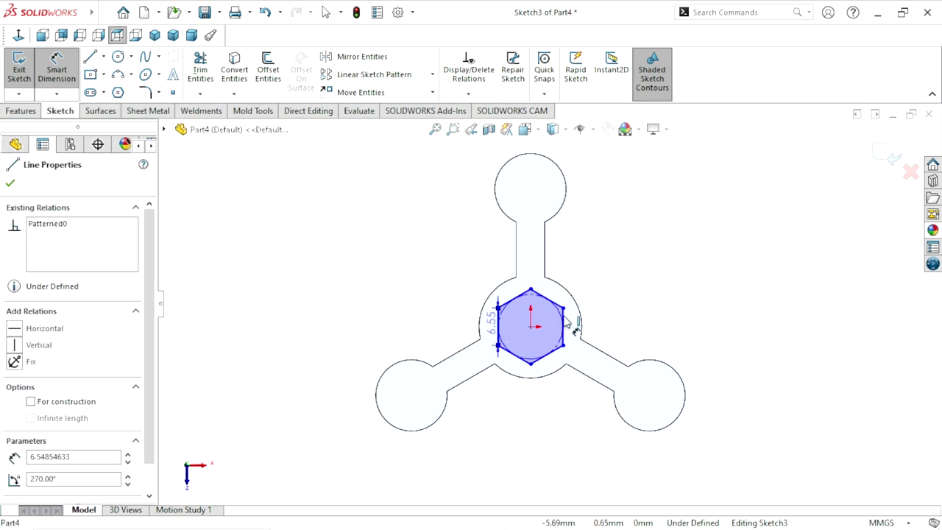
pyautogui.click(569, 322)
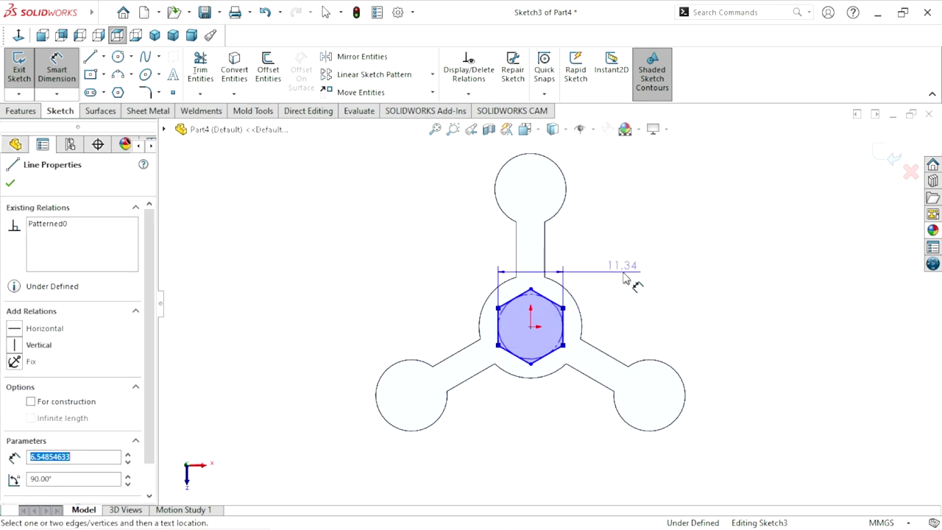
pyautogui.click(630, 274)
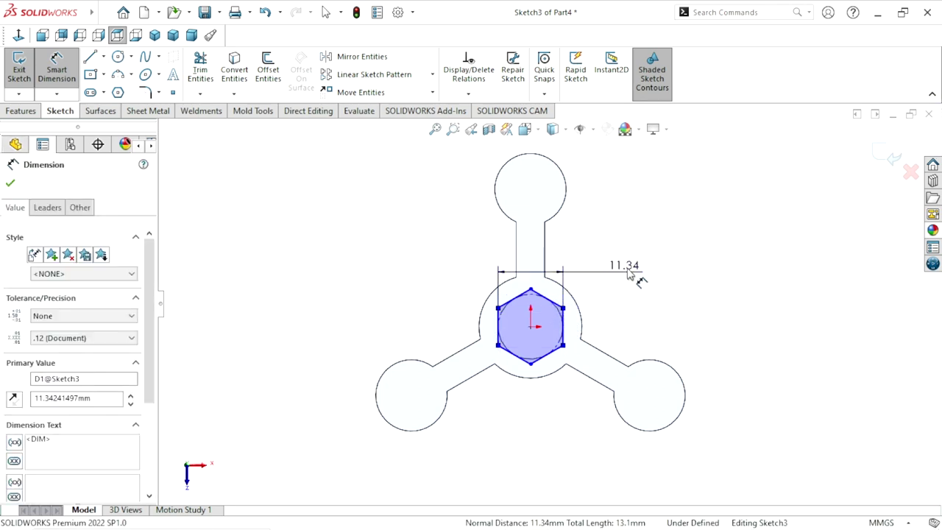
pyautogui.write('12')
pyautogui.click(565, 253)
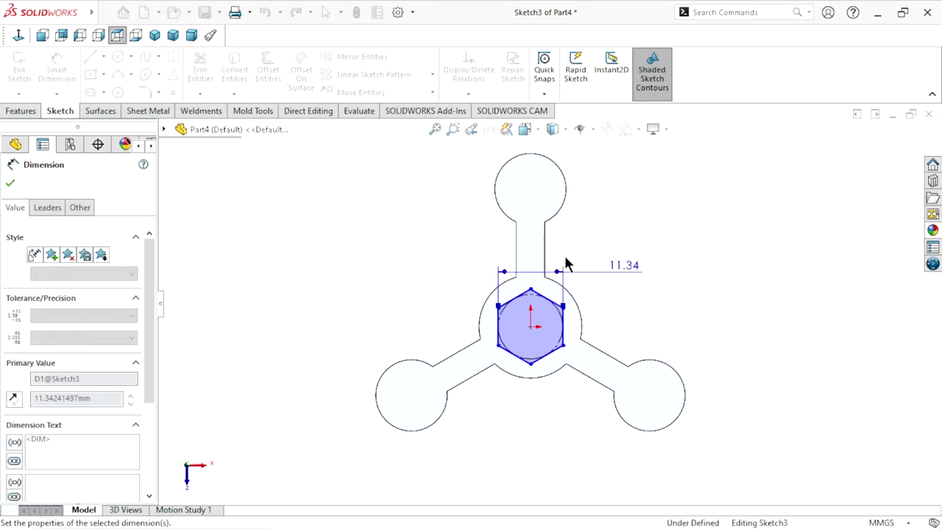
pyautogui.click(894, 158)
pyautogui.moveTo(520, 381)
pyautogui.mouseDown(button='middle')
pyautogui.moveTo(556, 267)
pyautogui.moveTo(564, 337)
pyautogui.mouseUp(button='middle')
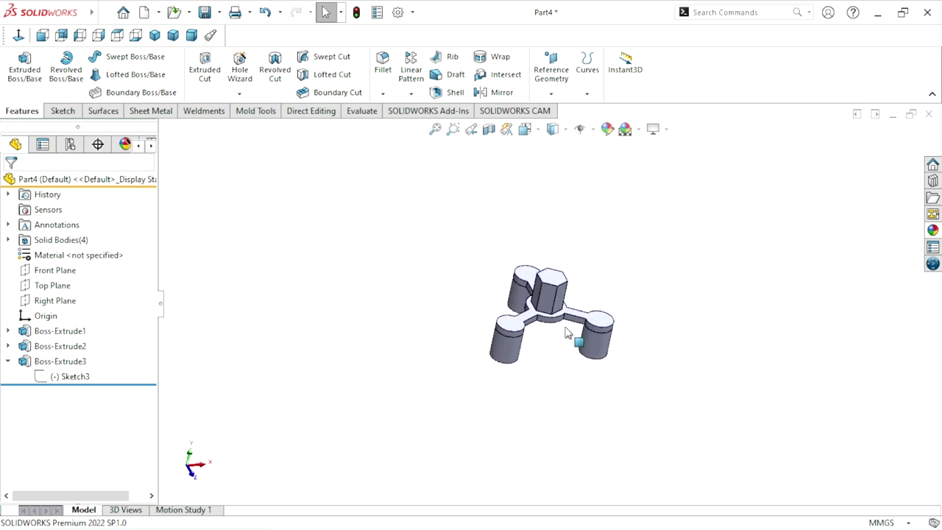
# - Chamfer the hexagon's top face edges at 0.5 mm
pyautogui.scroll(-3, 567, 331)
pyautogui.scroll(-2, 574, 326)
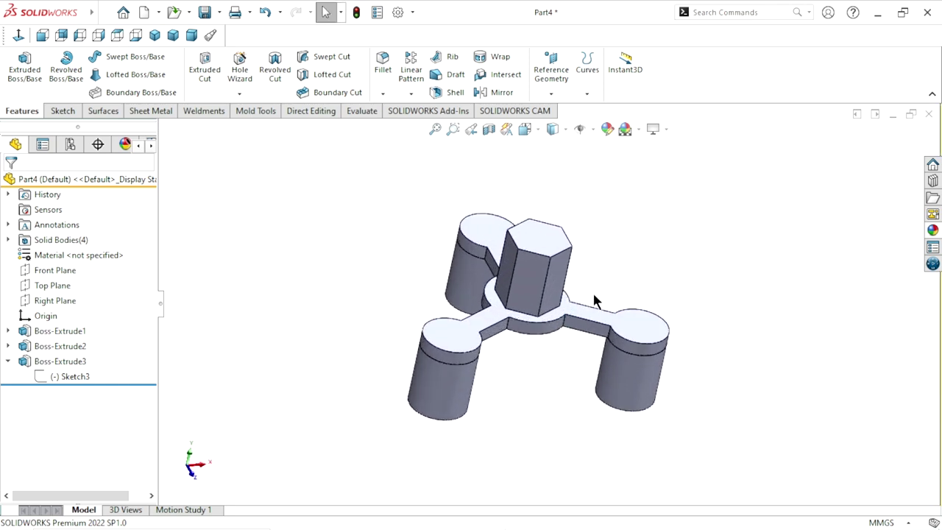
pyautogui.moveTo(596, 301); pyautogui.dragTo(551, 273, button='middle')
pyautogui.moveTo(639, 241); pyautogui.dragTo(457, 200, button='middle')
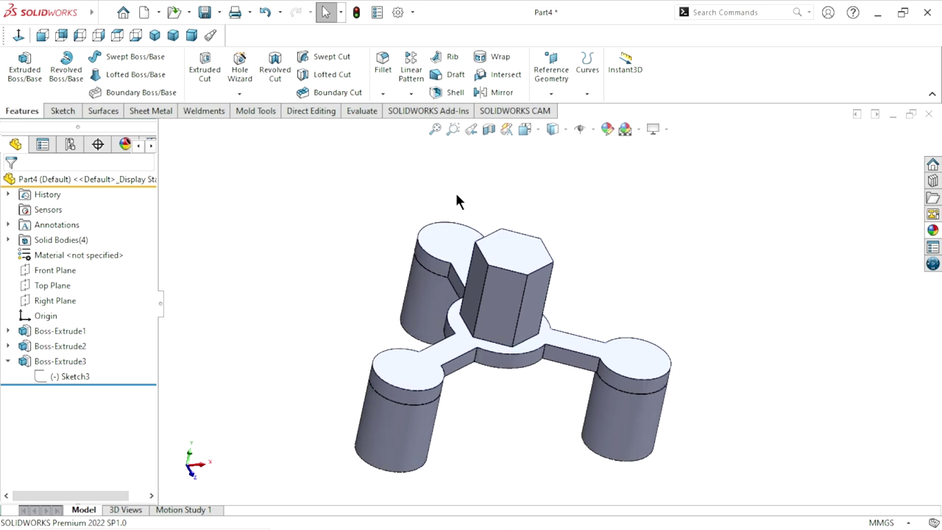
pyautogui.click(384, 92)
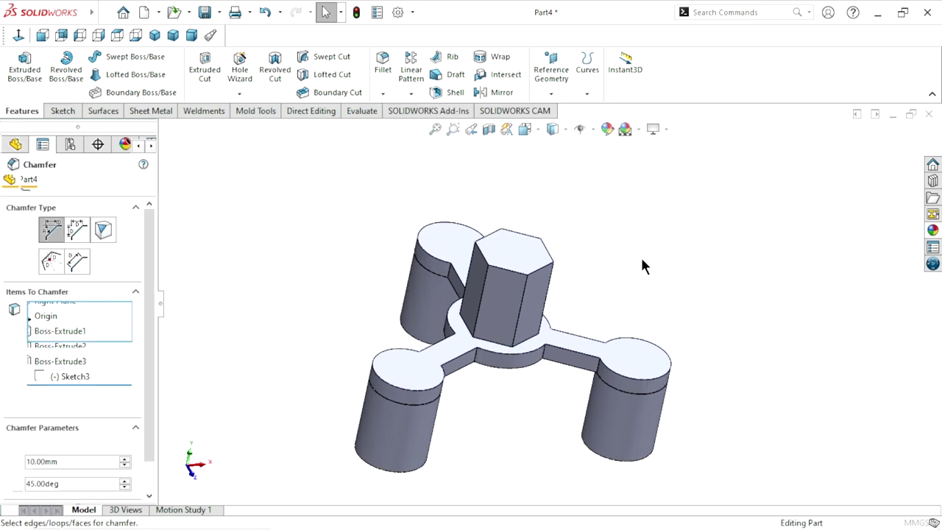
pyautogui.write('0.5')
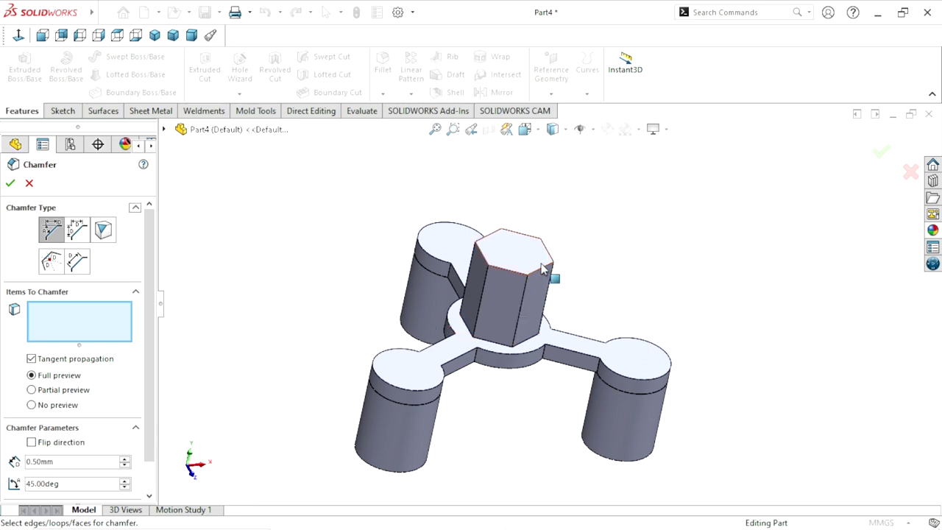
pyautogui.click(523, 265)
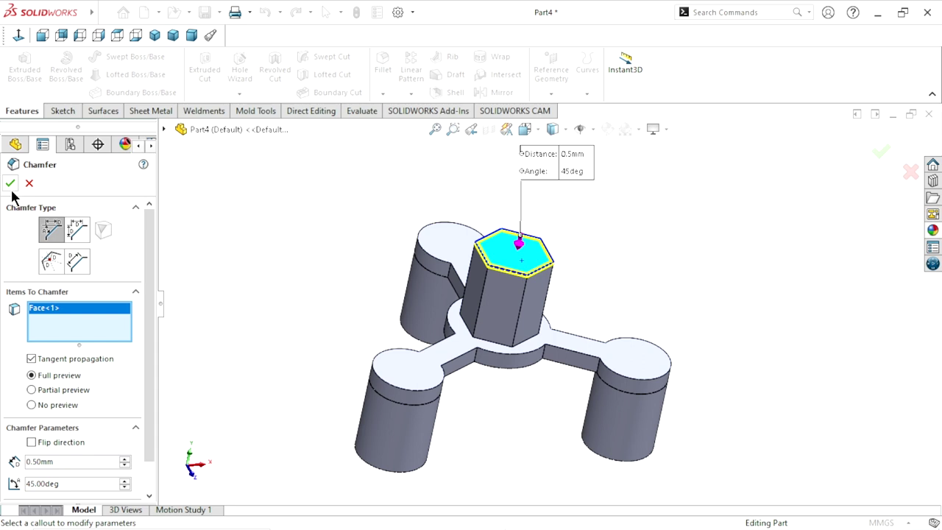
pyautogui.press('Return')
# - Round the hexagon's six base edges with a 0.5 mm fillet
pyautogui.moveTo(496, 353); pyautogui.dragTo(610, 319, button='middle')
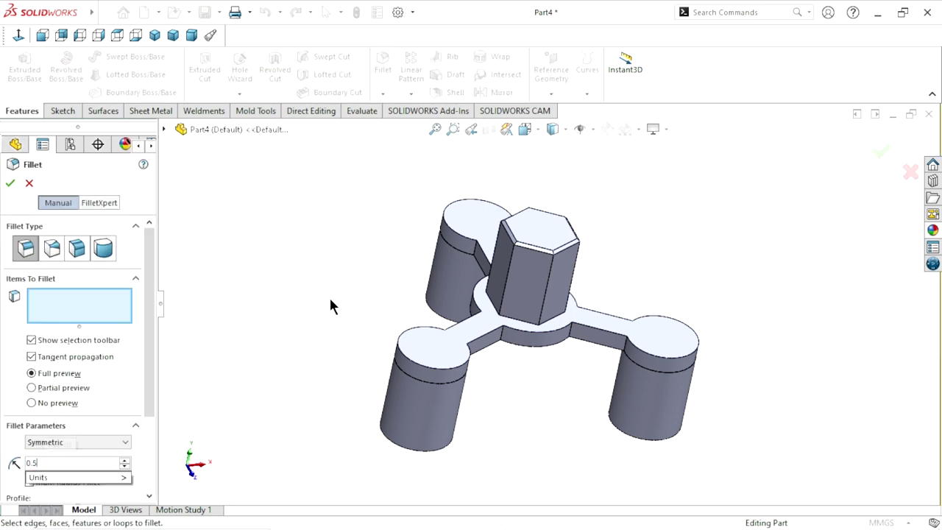
pyautogui.click(515, 324)
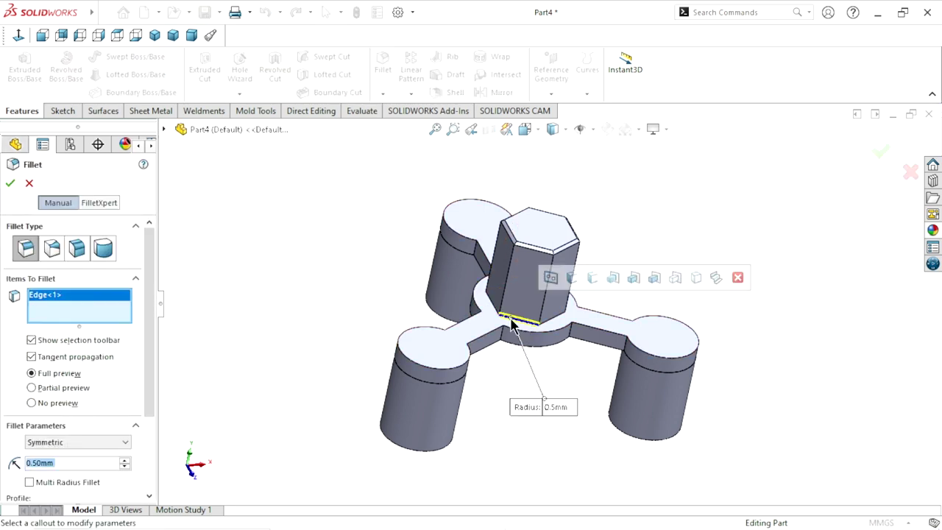
pyautogui.click(551, 278)
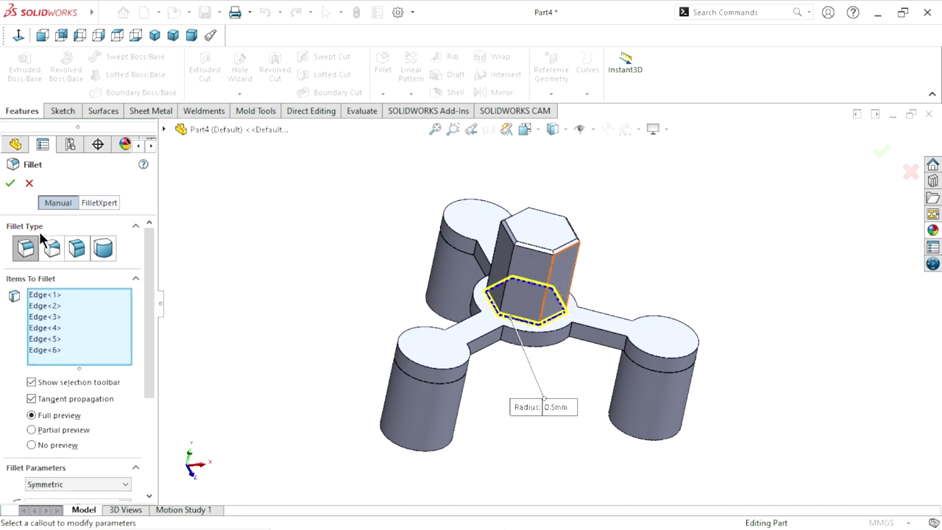
pyautogui.click(10, 184)
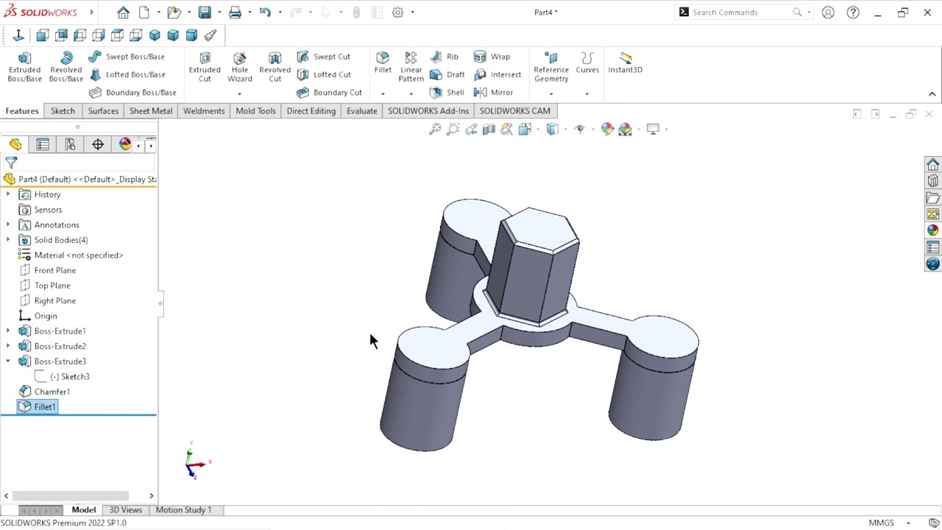
pyautogui.moveTo(574, 369)
pyautogui.mouseDown(button='middle')
pyautogui.moveTo(518, 348)
pyautogui.moveTo(505, 375)
pyautogui.mouseUp(button='middle')
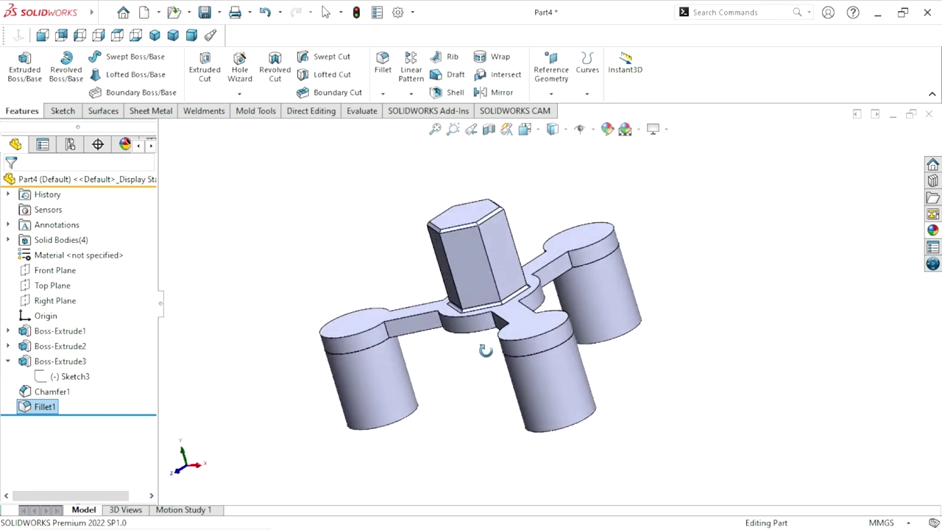
# - Fillet the connected loop of arm-to-pad and hub edges at 4 mm as Fillet2
pyautogui.scroll(2, 522, 327)
pyautogui.scroll(-4, 523, 328)
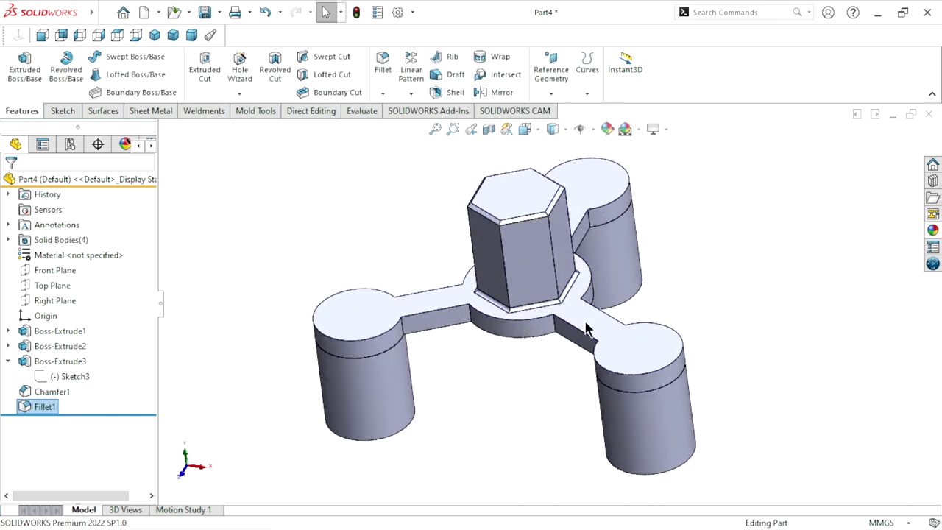
pyautogui.click(382, 92)
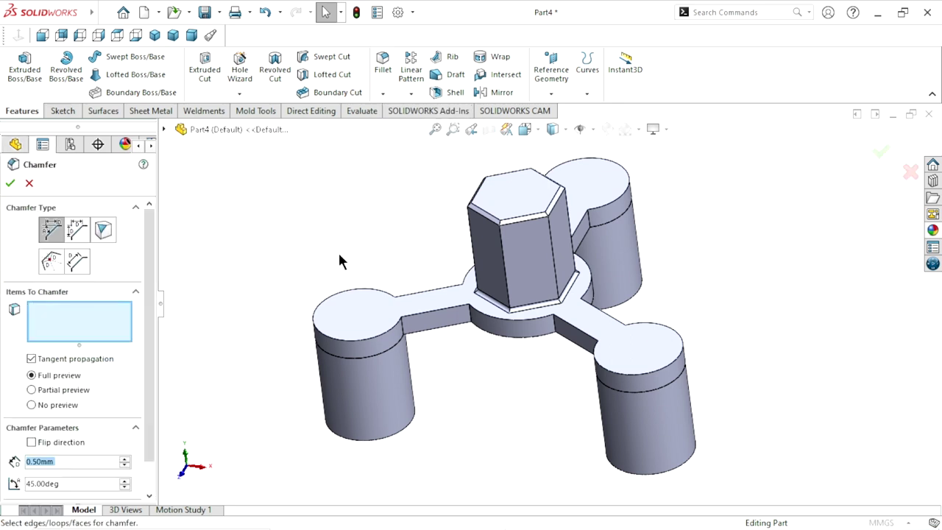
pyautogui.click(30, 184)
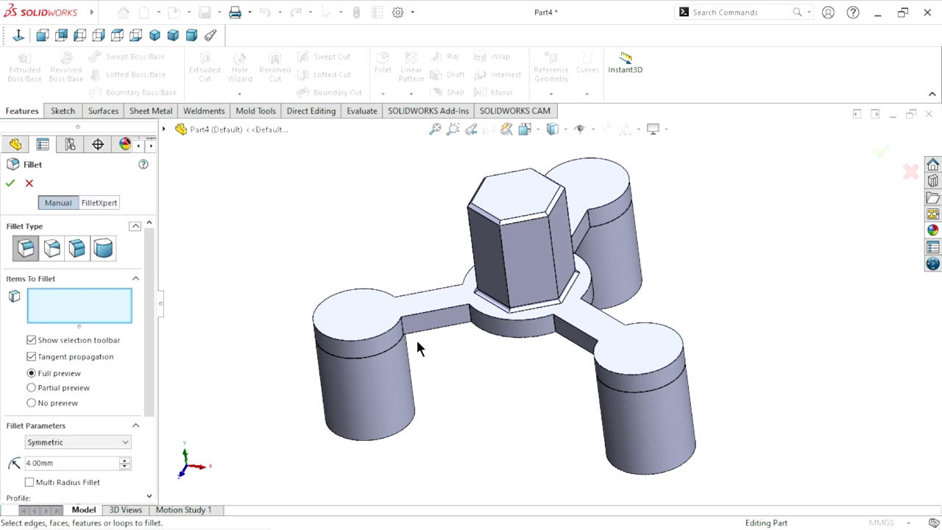
pyautogui.click(402, 324)
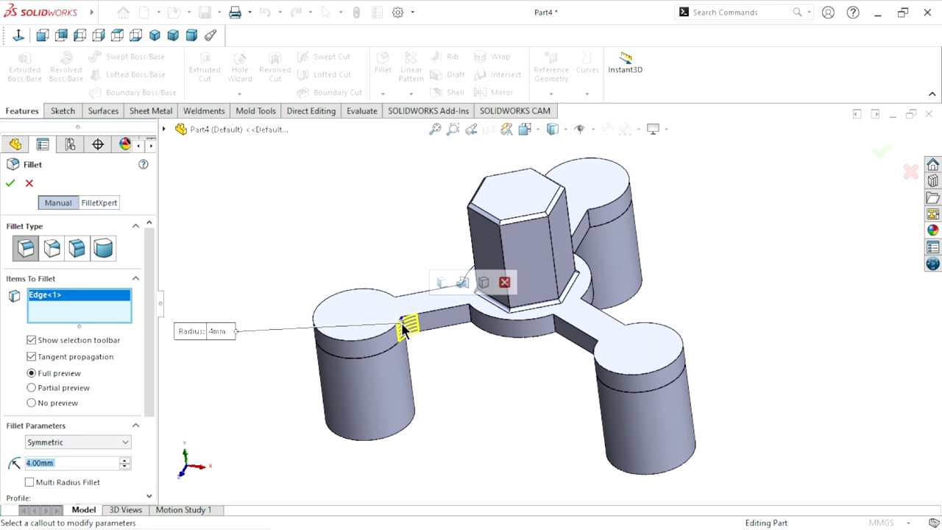
pyautogui.click(442, 284)
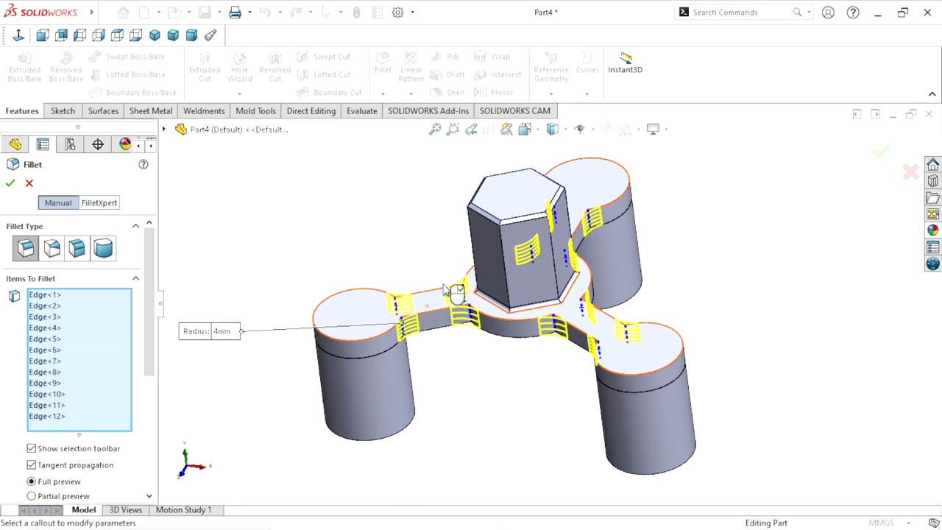
pyautogui.click(10, 183)
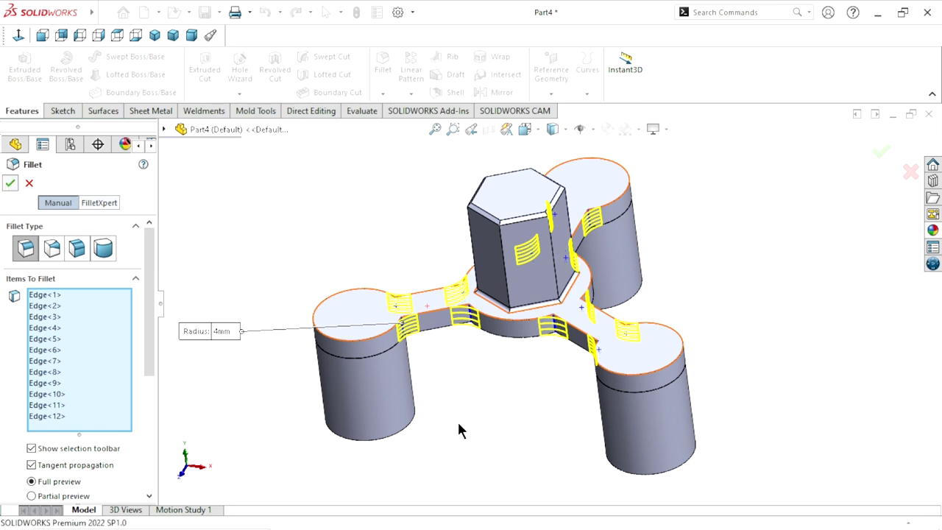
pyautogui.moveTo(493, 411); pyautogui.dragTo(490, 401, button='middle')
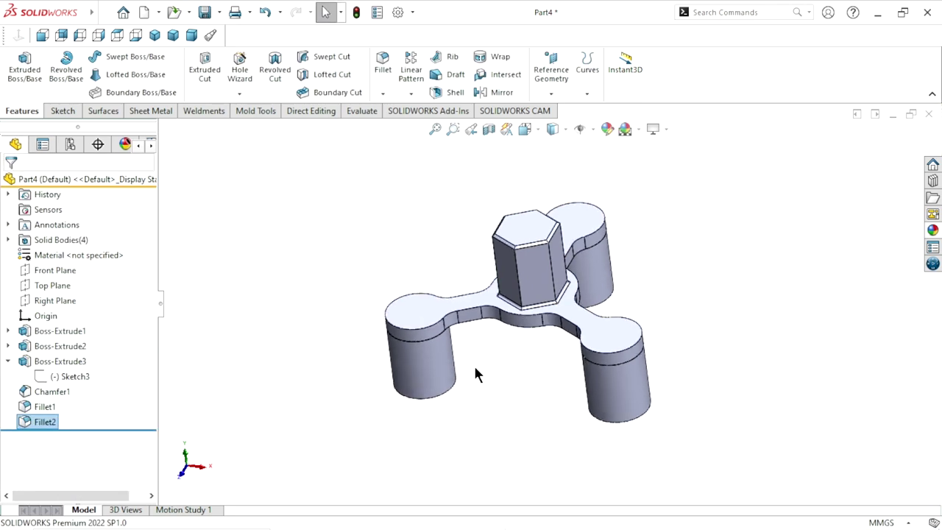
# - Chamfer the three-armed base's top face edges at 1 mm as Chamfer2
pyautogui.scroll(-3, 551, 305)
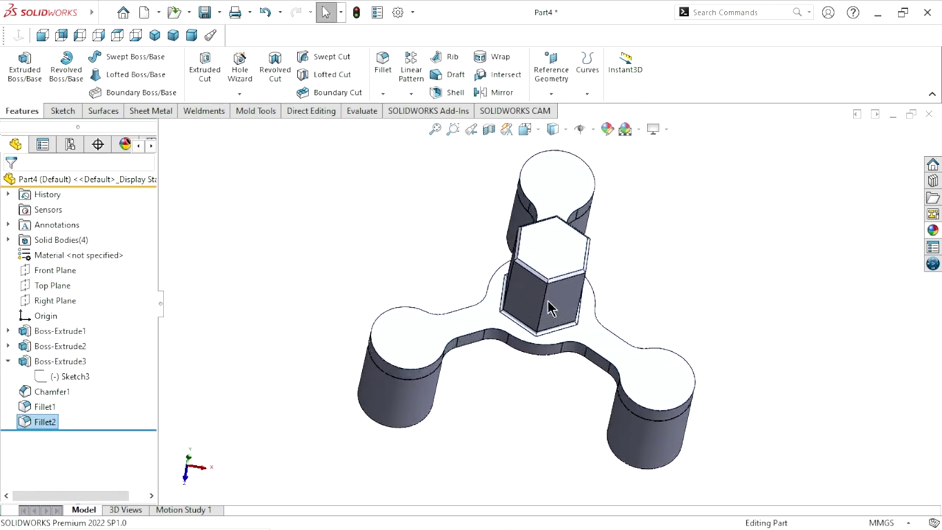
pyautogui.scroll(-2, 496, 347)
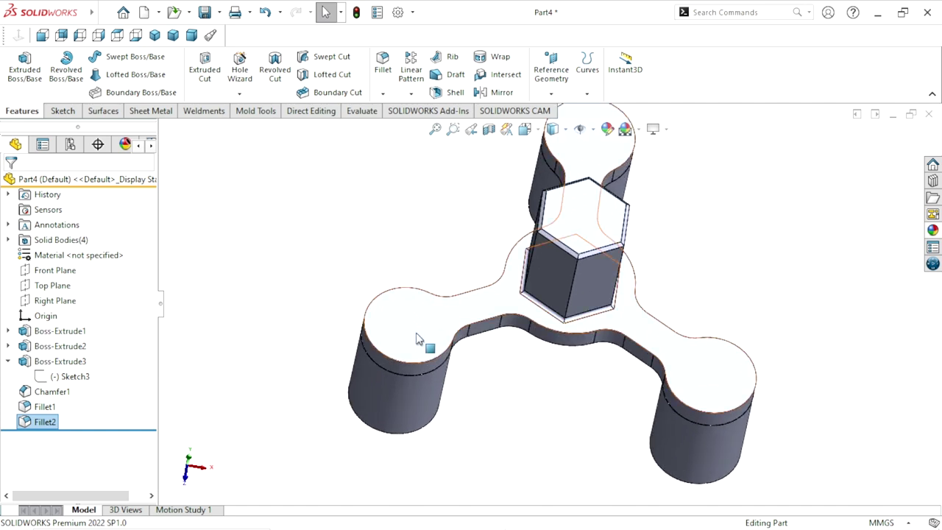
pyautogui.moveTo(416, 362); pyautogui.dragTo(343, 212, button='middle')
pyautogui.click(383, 96)
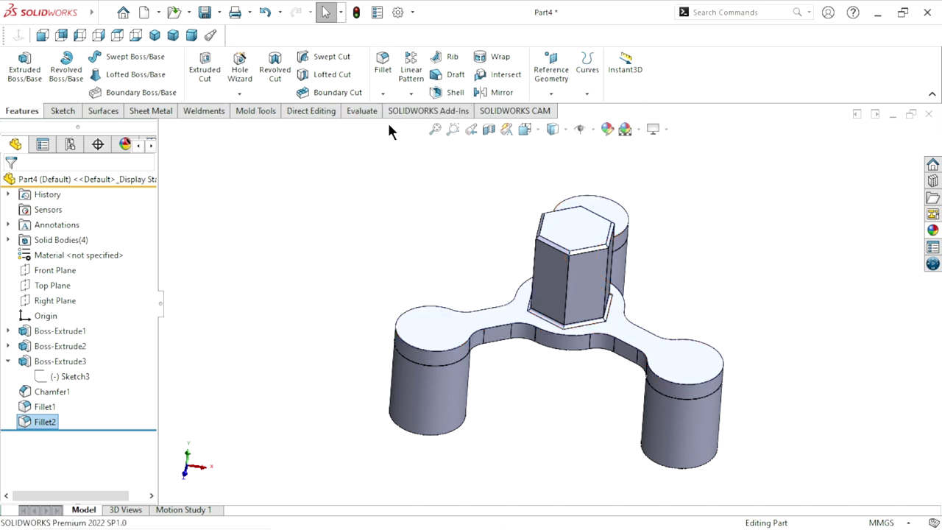
pyautogui.write('1')
pyautogui.press('Return')
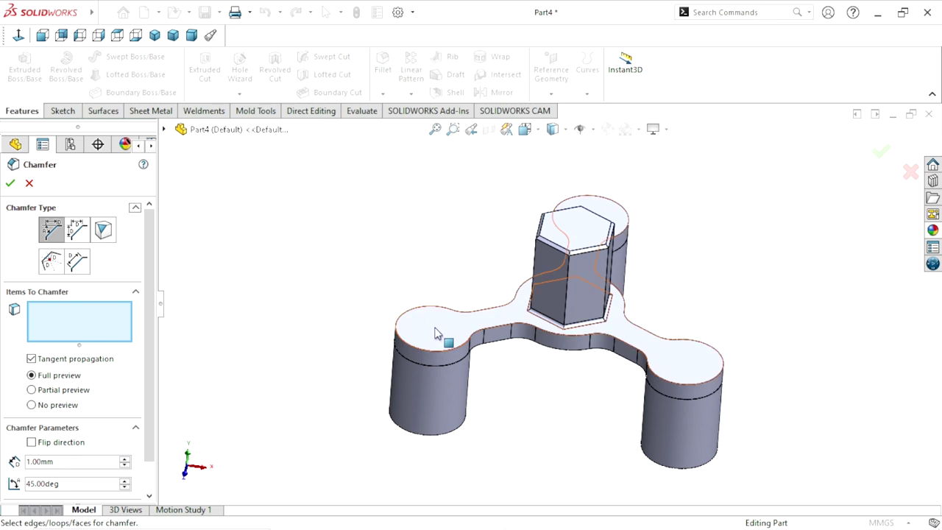
pyautogui.click(437, 333)
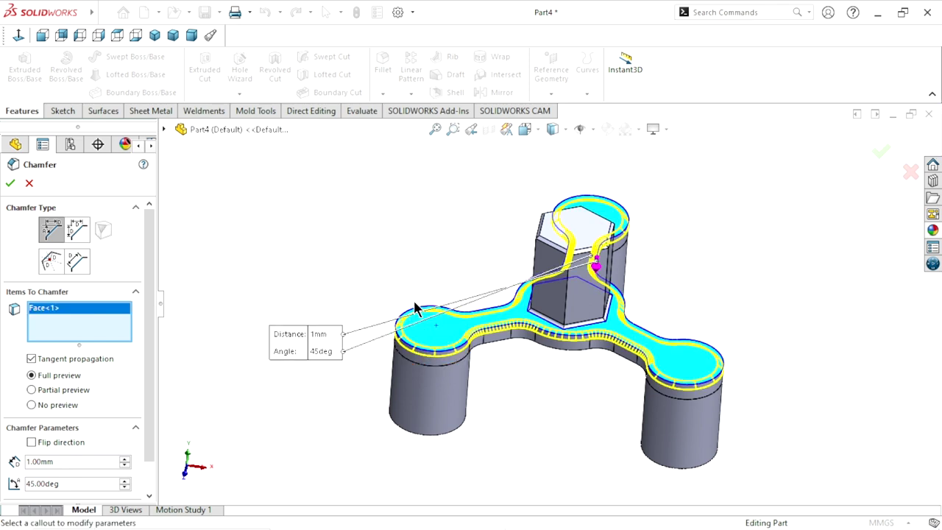
pyautogui.click(11, 184)
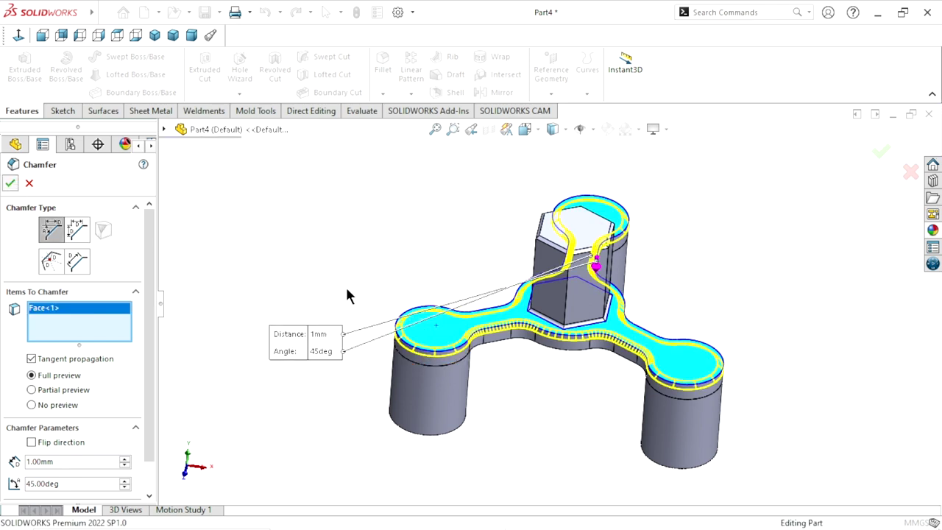
pyautogui.moveTo(523, 390)
pyautogui.mouseDown(button='middle')
pyautogui.moveTo(514, 373)
pyautogui.moveTo(498, 446)
pyautogui.moveTo(539, 360)
pyautogui.moveTo(574, 405)
pyautogui.moveTo(555, 412)
pyautogui.moveTo(530, 324)
pyautogui.moveTo(506, 285)
pyautogui.moveTo(491, 336)
pyautogui.moveTo(505, 328)
pyautogui.moveTo(505, 378)
pyautogui.moveTo(519, 383)
pyautogui.mouseUp(button='middle')
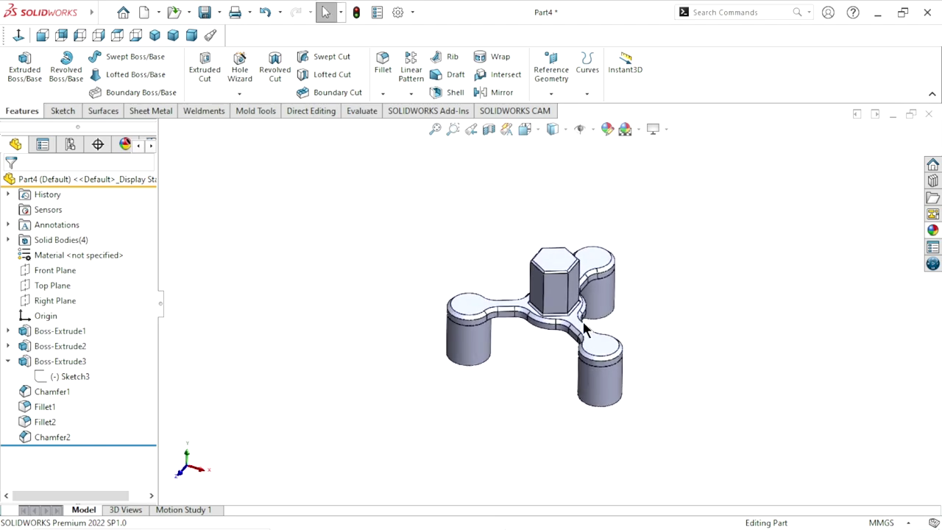
pyautogui.moveTo(706, 344)
pyautogui.mouseDown(button='middle')
pyautogui.moveTo(662, 201)
pyautogui.moveTo(611, 258)
pyautogui.moveTo(557, 344)
pyautogui.mouseUp(button='middle')
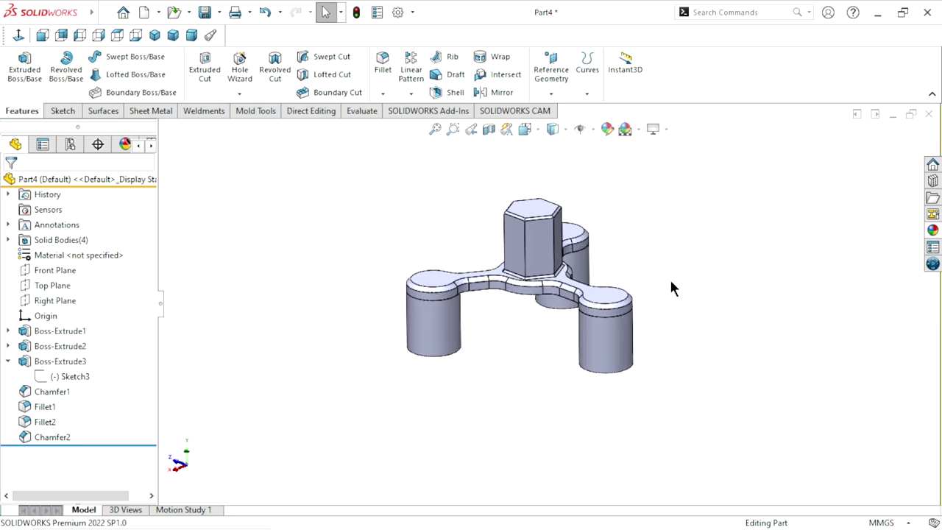
pyautogui.scroll(-2, 562, 329)
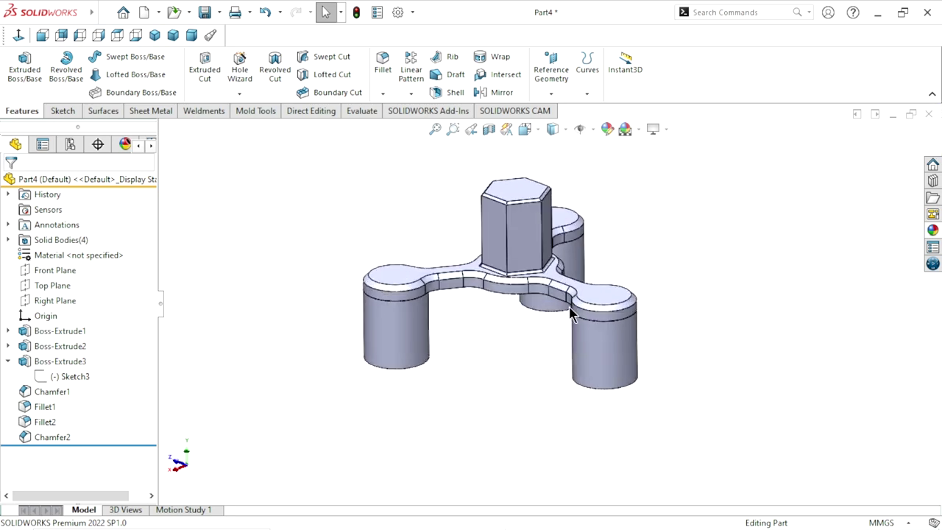
# - Colour Boss-Extrude1 and Chamfer2 faces with the orange solid appearance
pyautogui.click(45, 332)
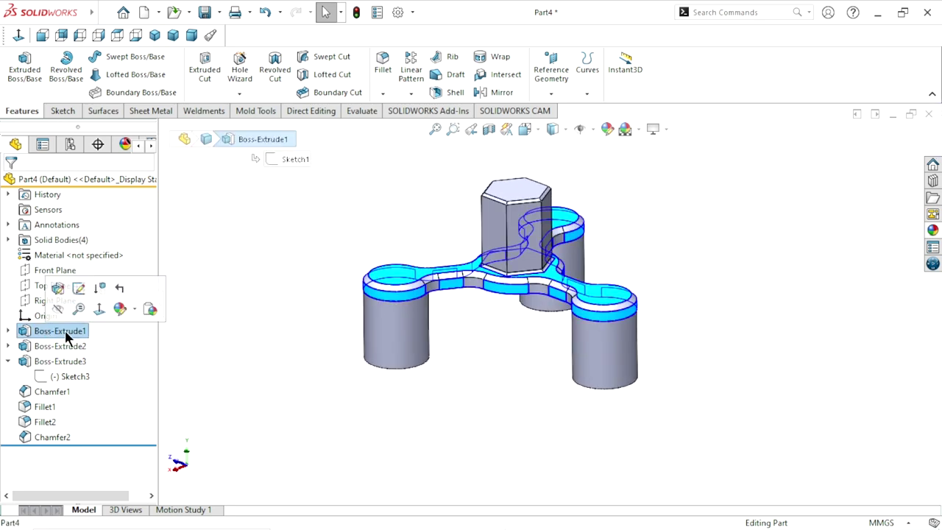
pyautogui.keyDown('ctrl'); pyautogui.click(53, 438); pyautogui.keyUp('ctrl')
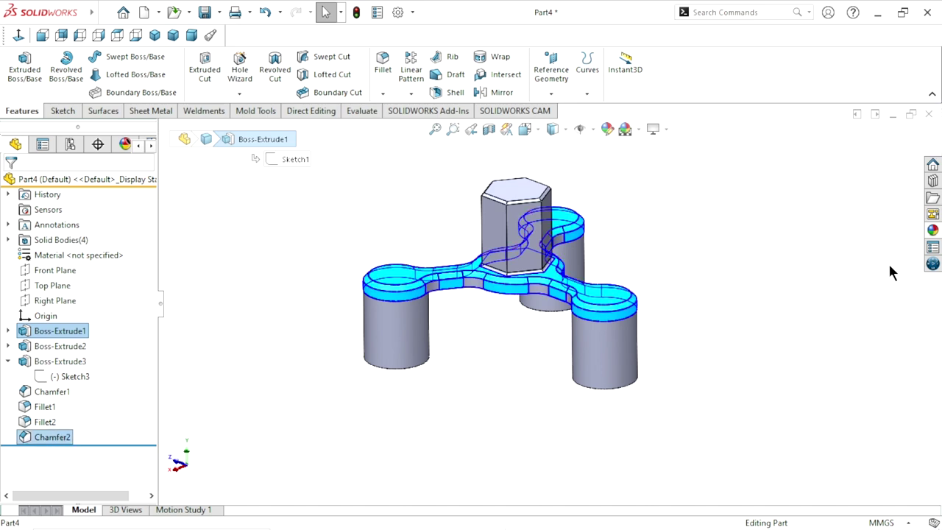
pyautogui.click(933, 231)
pyautogui.scroll(-3, 824, 218)
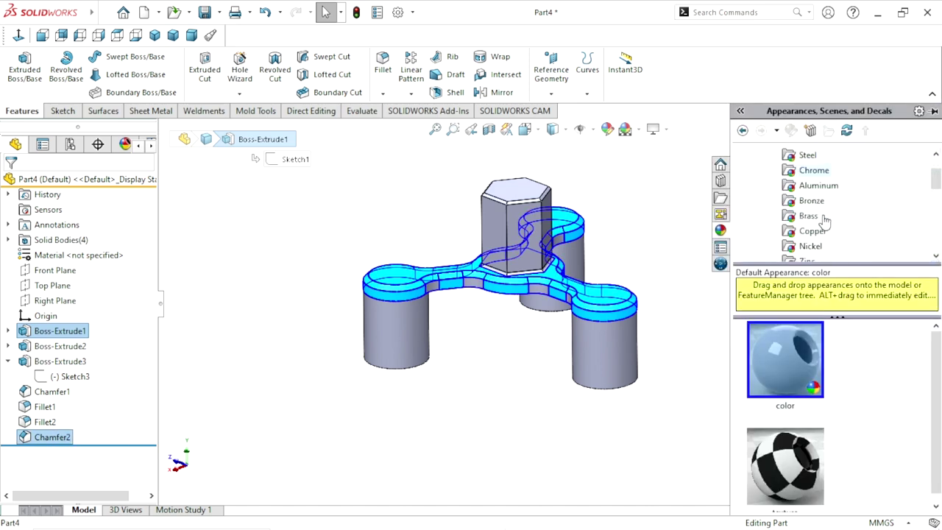
pyautogui.scroll(-3, 821, 218)
pyautogui.scroll(-2, 818, 218)
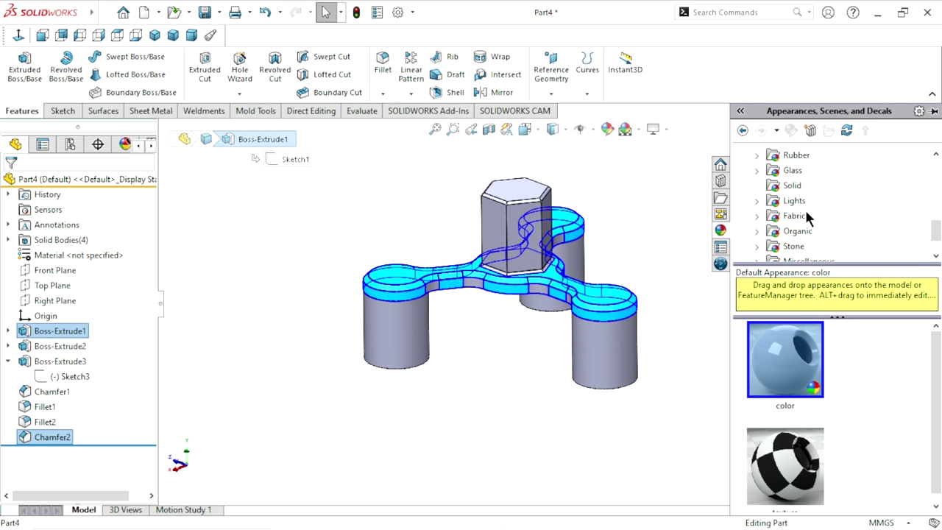
pyautogui.click(793, 186)
pyautogui.moveTo(940, 366)
pyautogui.mouseDown()
pyautogui.moveTo(929, 448)
pyautogui.moveTo(935, 390)
pyautogui.mouseUp()
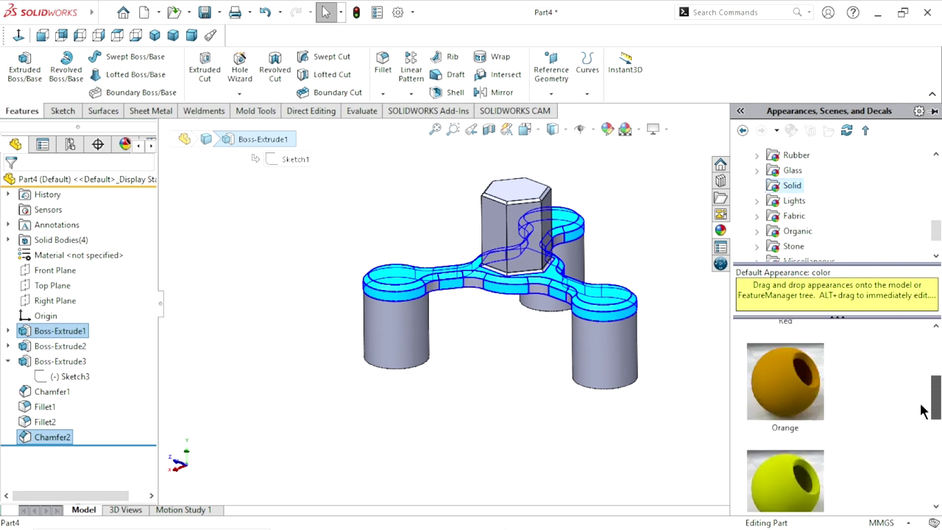
pyautogui.doubleClick(786, 394)
pyautogui.click(557, 414)
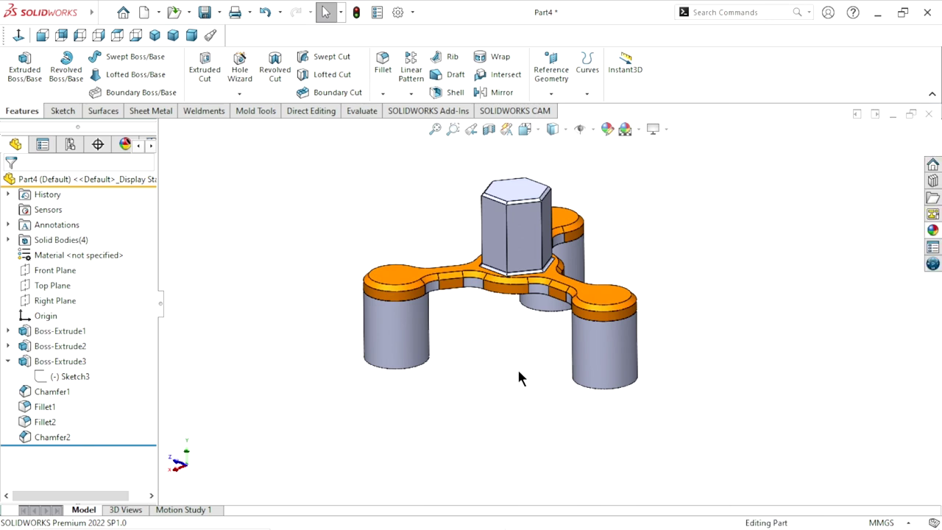
# - Give the Fillet2 faces an orange appearance
pyautogui.click(40, 421)
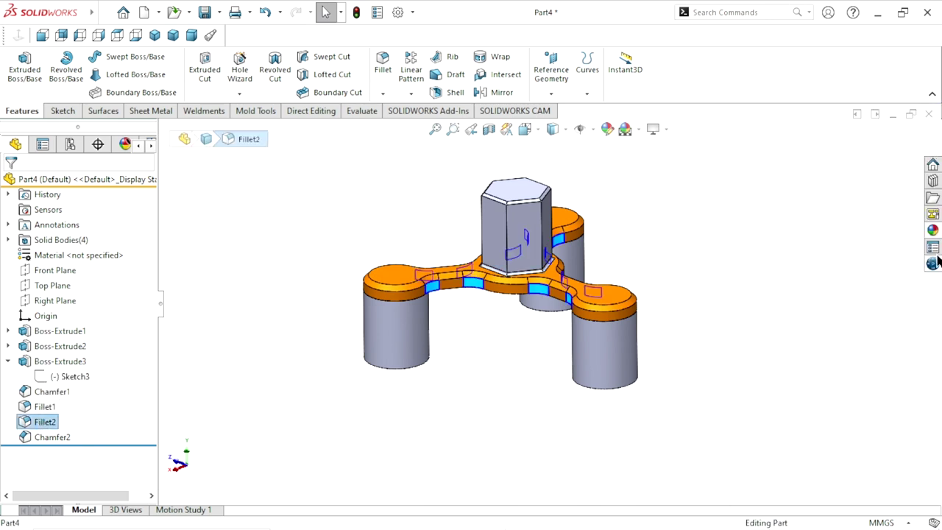
pyautogui.click(933, 231)
pyautogui.click(810, 426)
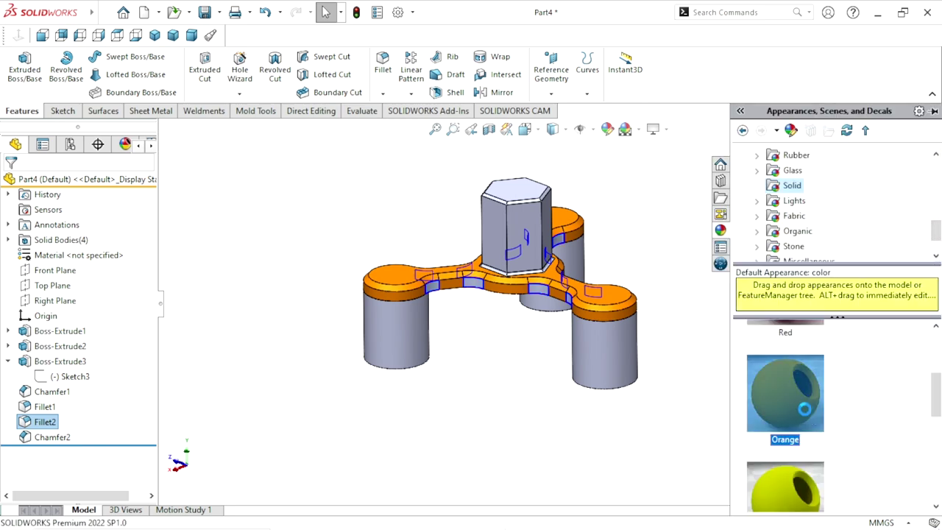
pyautogui.click(508, 419)
pyautogui.moveTo(508, 419)
pyautogui.mouseDown(button='middle')
pyautogui.moveTo(434, 424)
pyautogui.moveTo(515, 346)
pyautogui.moveTo(488, 351)
pyautogui.moveTo(461, 389)
pyautogui.moveTo(470, 402)
pyautogui.moveTo(439, 395)
pyautogui.mouseUp(button='middle')
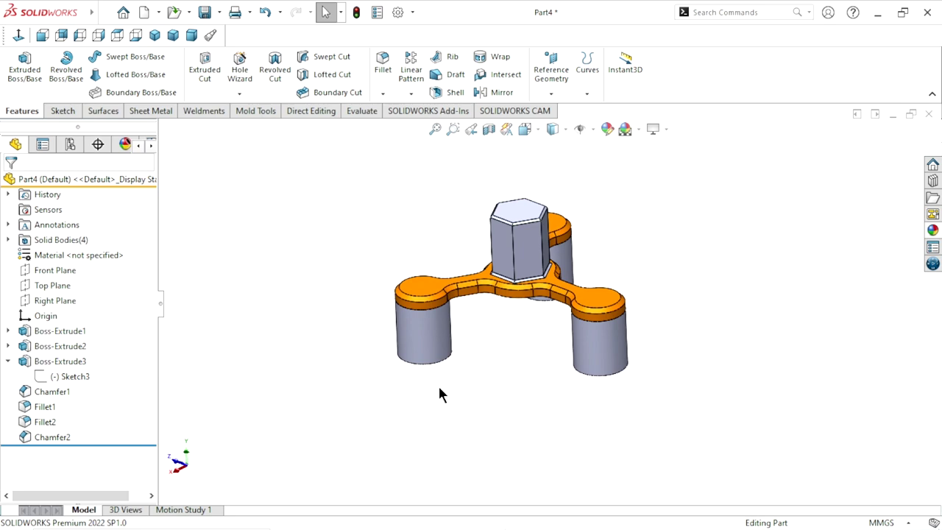
# - Colour the three Boss-Extrude2 cylinders yellow
pyautogui.click(40, 347)
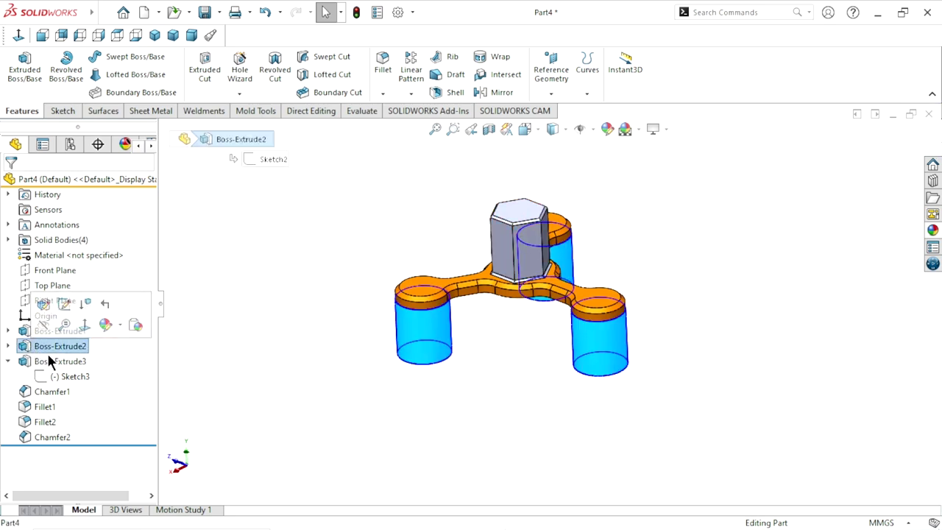
pyautogui.click(932, 230)
pyautogui.moveTo(934, 395); pyautogui.dragTo(842, 426)
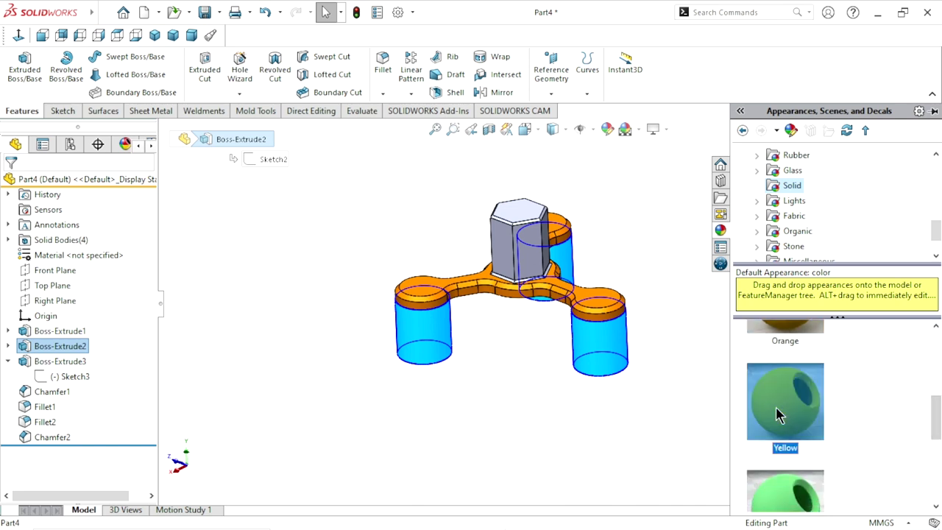
pyautogui.click(778, 414)
pyautogui.moveTo(515, 435)
pyautogui.mouseDown(button='middle')
pyautogui.moveTo(457, 335)
pyautogui.moveTo(412, 362)
pyautogui.moveTo(416, 376)
pyautogui.moveTo(486, 327)
pyautogui.moveTo(496, 419)
pyautogui.moveTo(505, 366)
pyautogui.moveTo(467, 373)
pyautogui.mouseUp(button='middle')
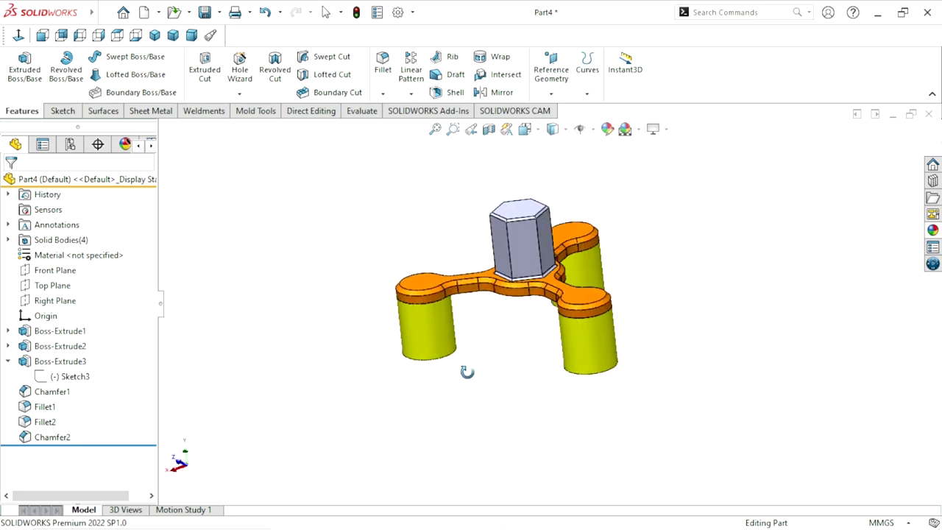
# - Change the three cylinders from yellow to pink
pyautogui.click(54, 346)
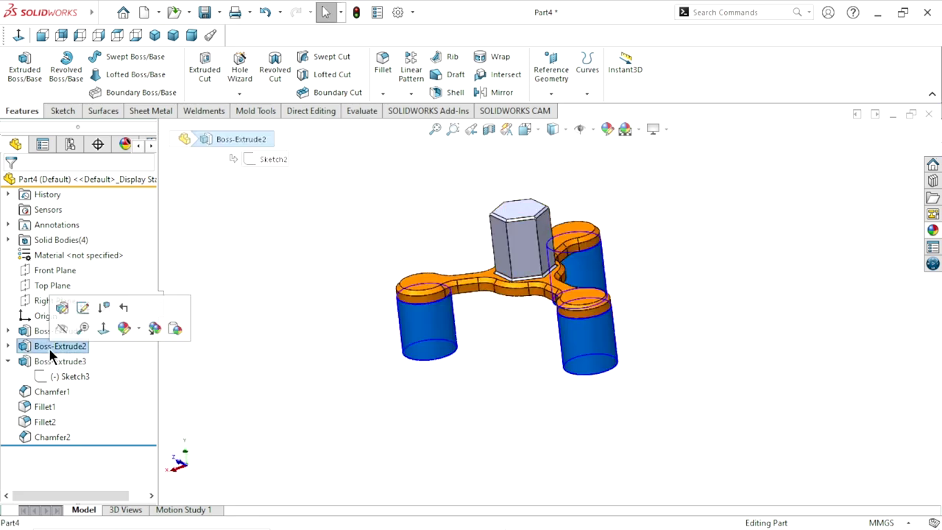
pyautogui.click(933, 231)
pyautogui.moveTo(932, 403)
pyautogui.mouseDown()
pyautogui.moveTo(929, 368)
pyautogui.moveTo(907, 379)
pyautogui.moveTo(940, 483)
pyautogui.mouseUp()
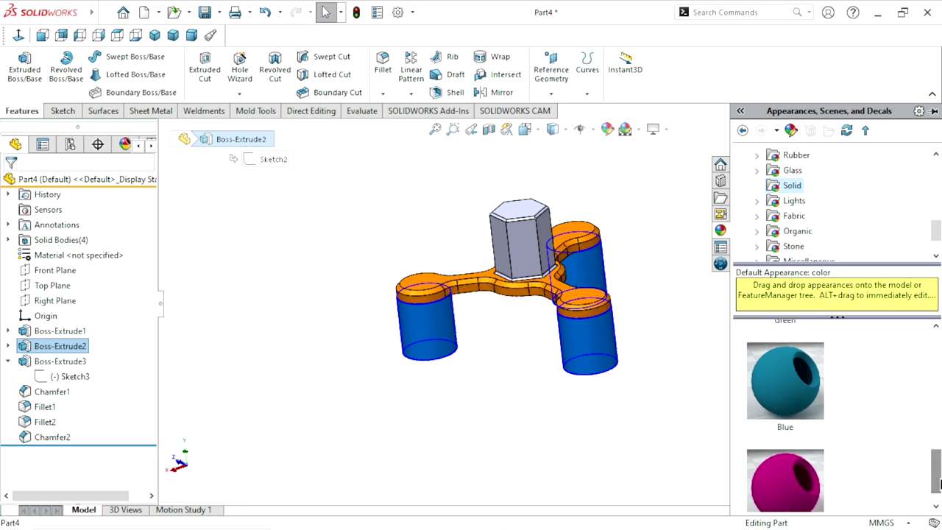
pyautogui.moveTo(935, 474); pyautogui.dragTo(935, 488)
pyautogui.doubleClick(785, 471)
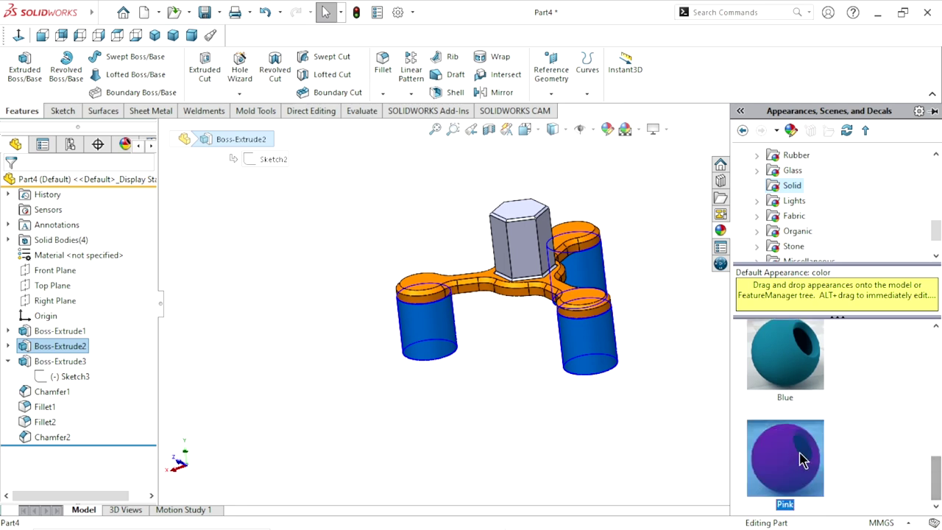
pyautogui.moveTo(544, 430)
pyautogui.mouseDown(button='middle')
pyautogui.moveTo(360, 361)
pyautogui.moveTo(652, 277)
pyautogui.moveTo(604, 317)
pyautogui.moveTo(631, 302)
pyautogui.moveTo(613, 309)
pyautogui.mouseUp(button='middle')
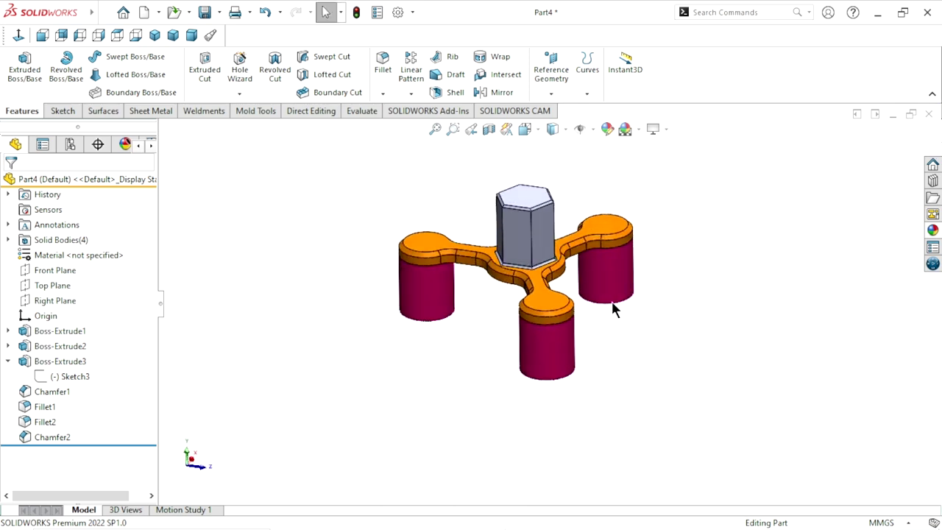
# - Apply the Blue appearance to Boss-Extrude3 and Chamfer1 of the hex prism
pyautogui.click(32, 362)
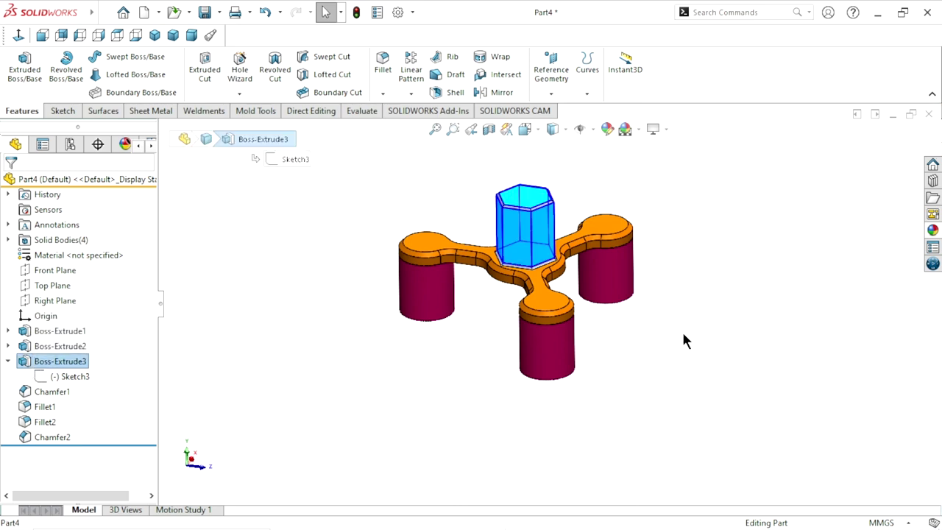
pyautogui.keyDown('ctrl'); pyautogui.click(63, 393); pyautogui.keyUp('ctrl')
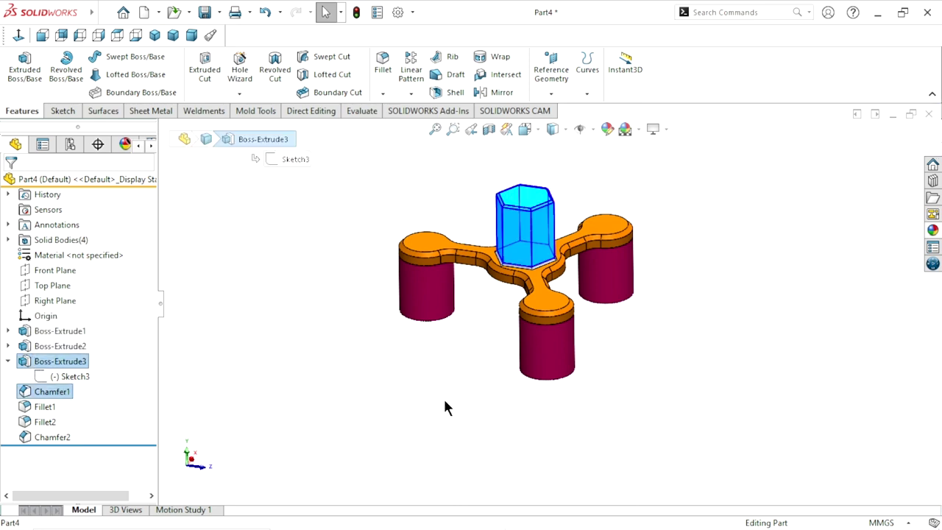
pyautogui.click(932, 229)
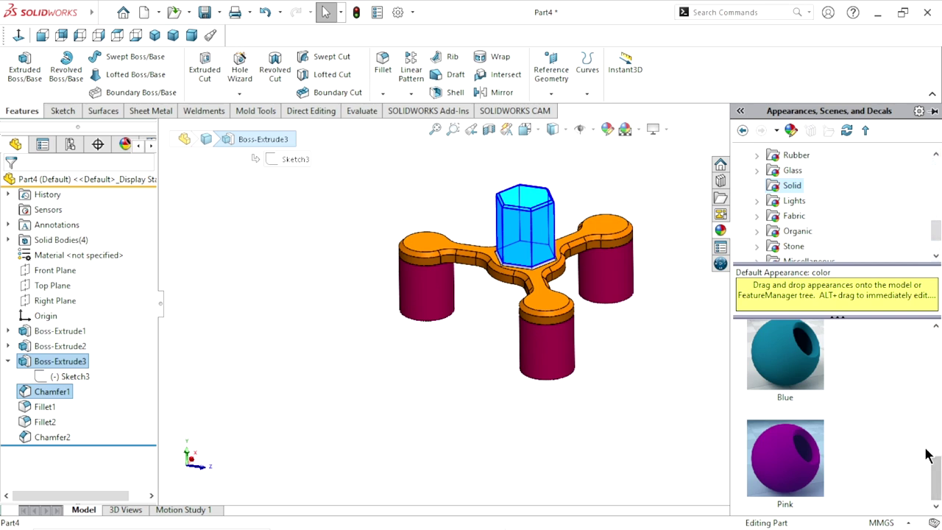
pyautogui.click(785, 353)
pyautogui.click(481, 409)
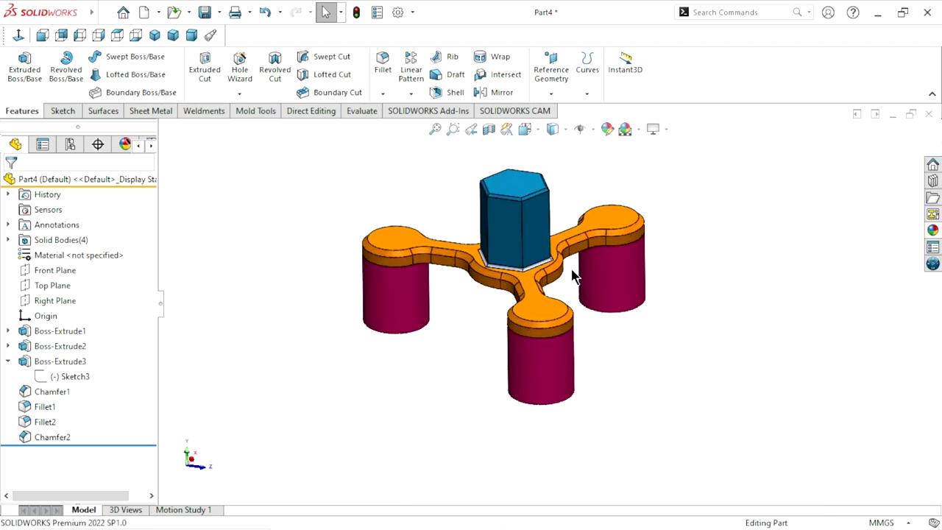
pyautogui.scroll(-2, 545, 287)
pyautogui.scroll(-2, 500, 305)
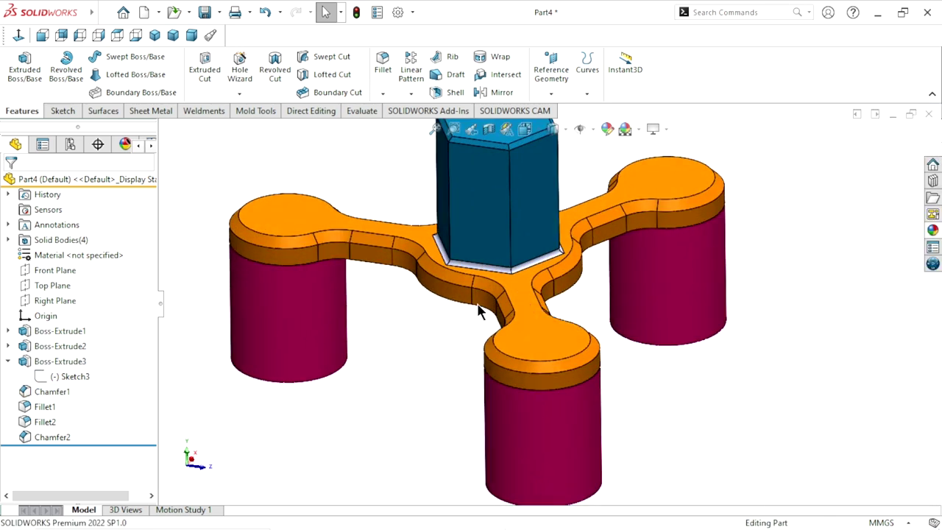
pyautogui.click(44, 424)
pyautogui.click(298, 402)
pyautogui.scroll(-3, 466, 273)
# - Select Fillet1, zoom to fit with F, and drop the Blue swatch onto it
pyautogui.click(487, 284)
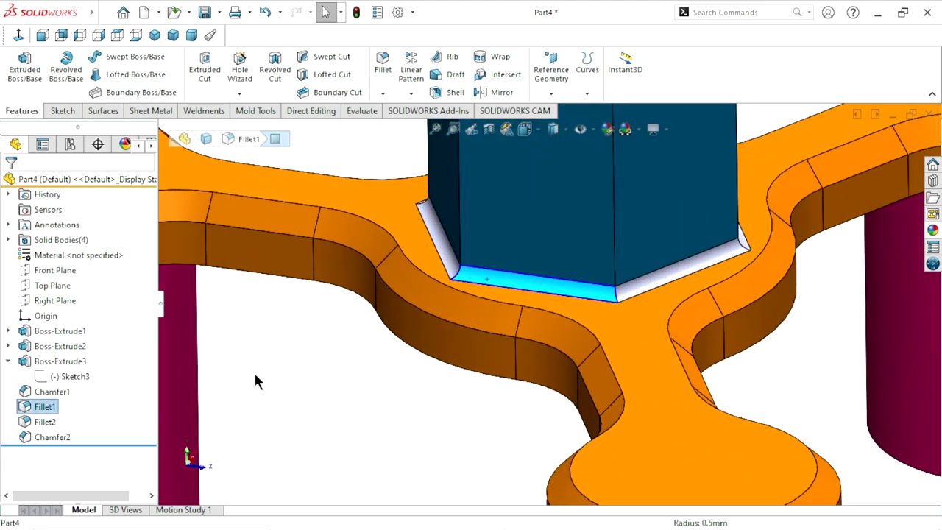
pyautogui.click(44, 408)
pyautogui.press('f')
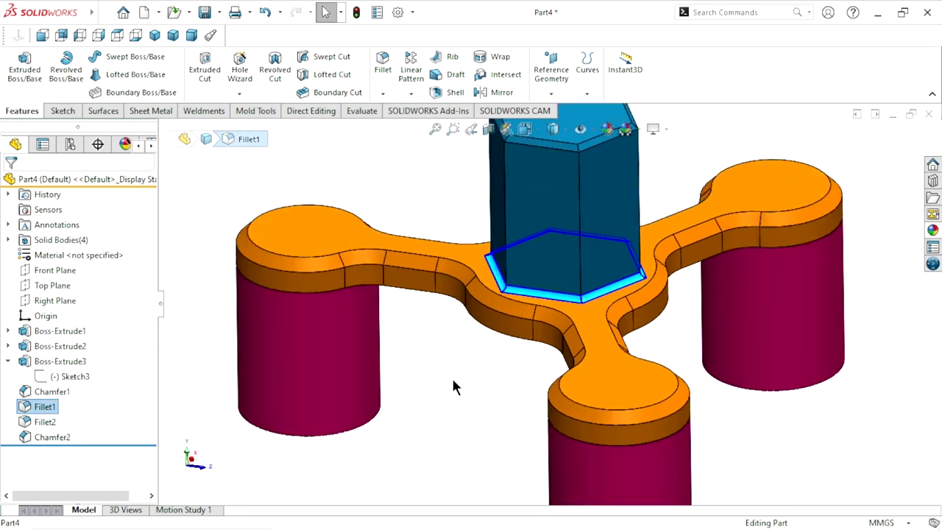
pyautogui.click(933, 230)
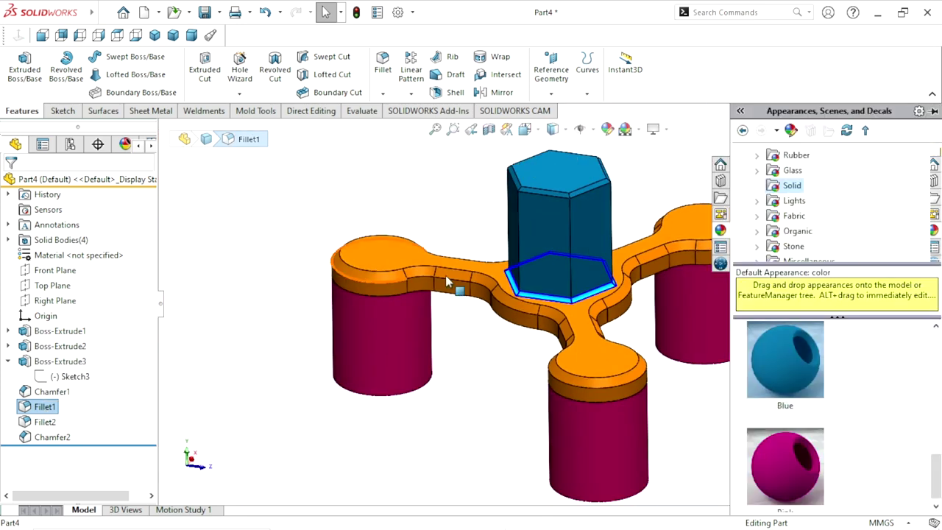
pyautogui.moveTo(795, 372); pyautogui.dragTo(587, 406)
pyautogui.scroll(-3, 553, 399)
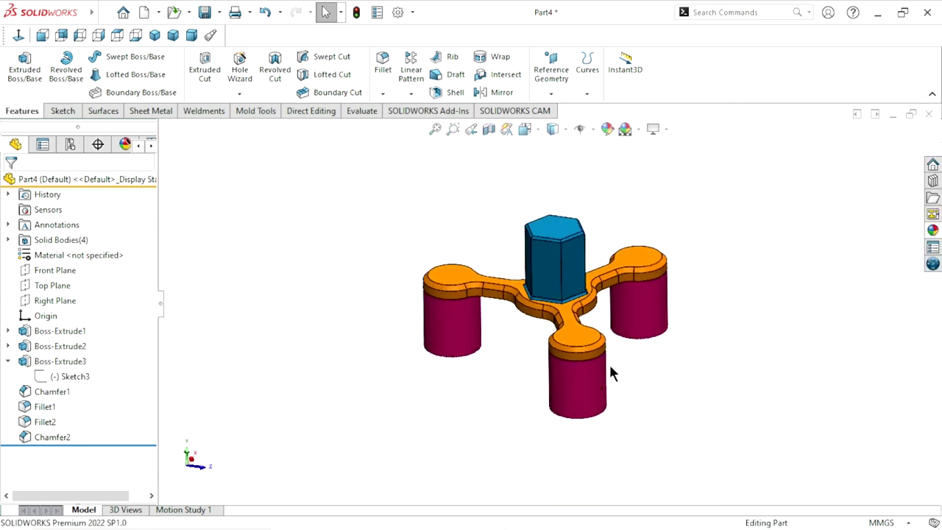
pyautogui.scroll(2, 650, 354)
pyautogui.scroll(-2, 662, 359)
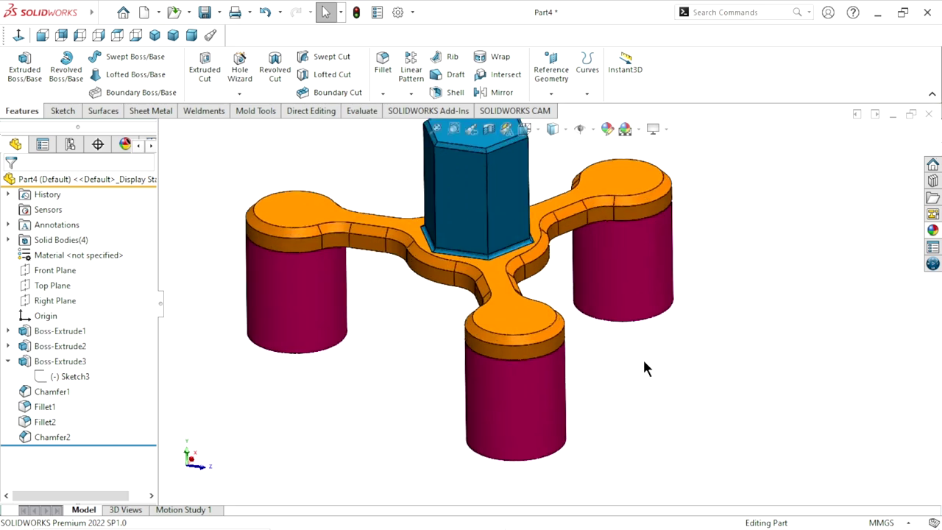
pyautogui.scroll(2, 616, 361)
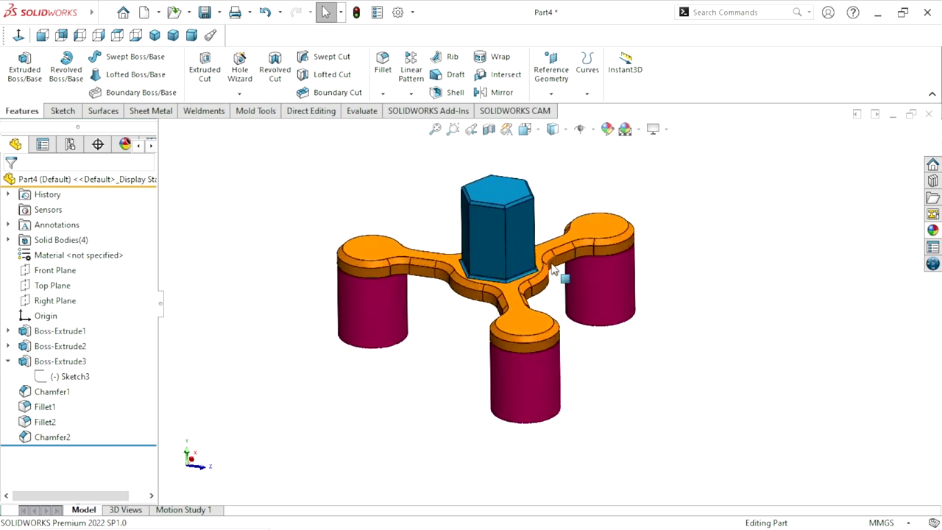
# - Browse the Metal > Steel appearances and pick the polished steel swatch
pyautogui.click(933, 230)
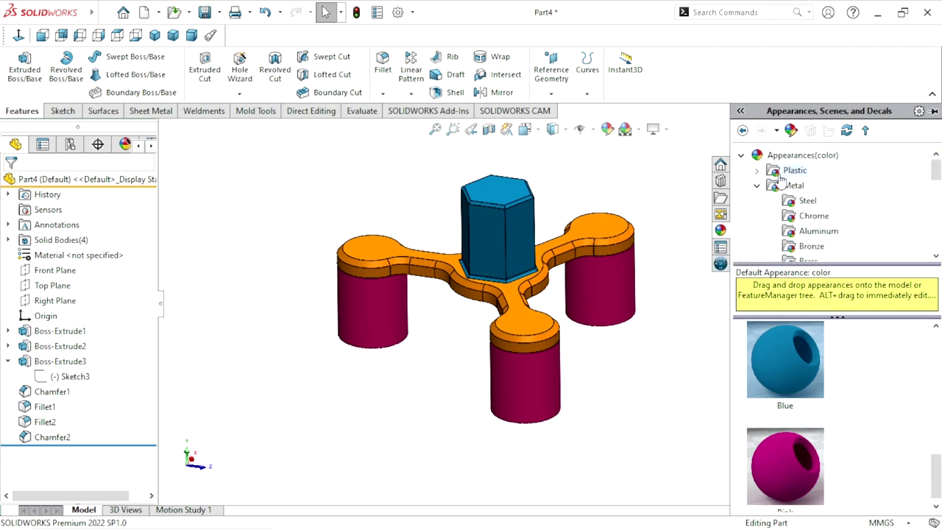
pyautogui.doubleClick(781, 186)
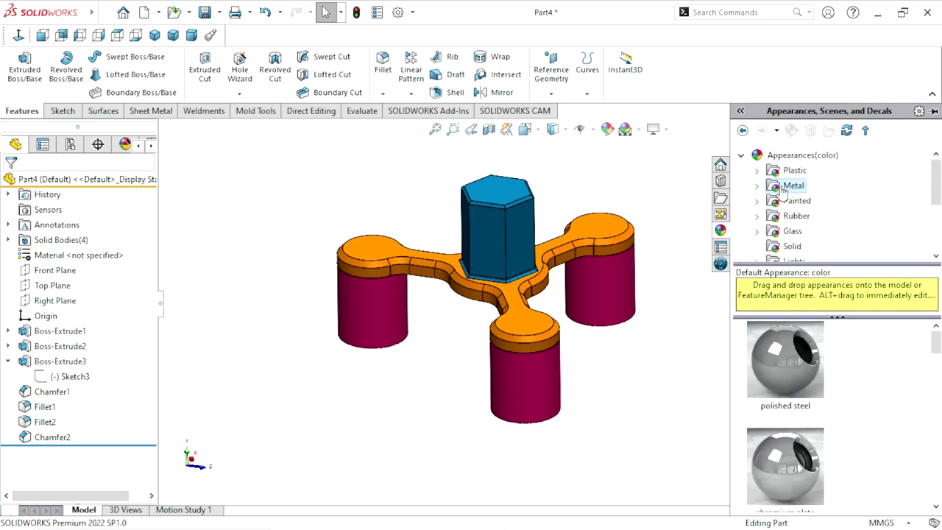
pyautogui.doubleClick(783, 189)
pyautogui.click(809, 175)
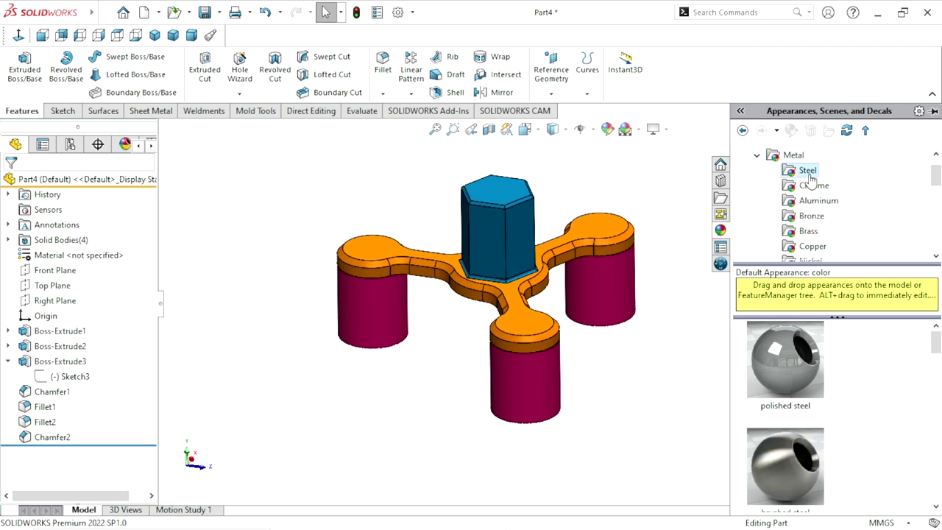
pyautogui.click(810, 382)
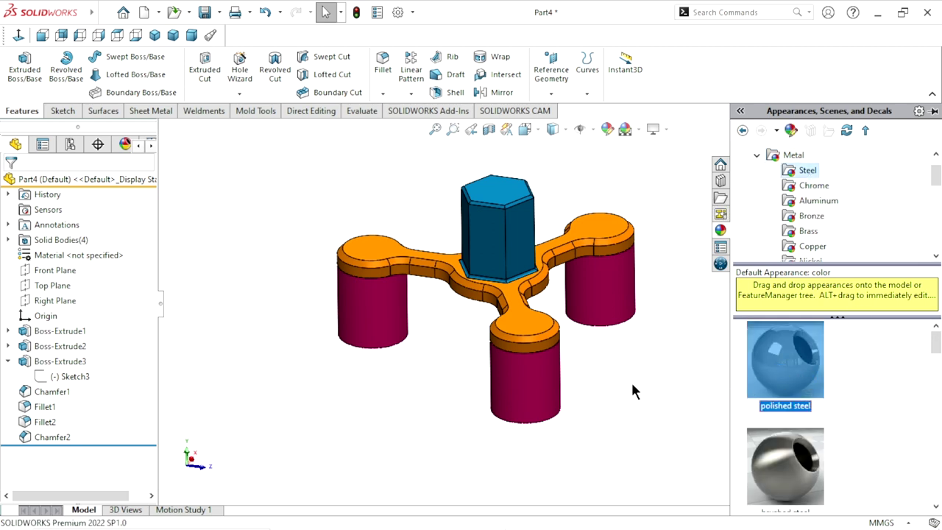
pyautogui.scroll(-2, 493, 267)
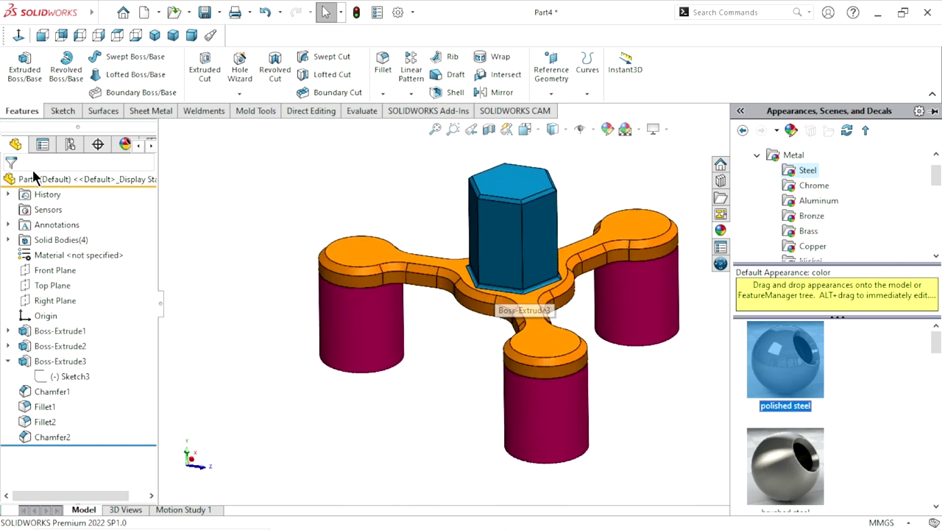
# - Select the whole part and toggle RealView Graphics in View Settings
pyautogui.click(37, 177)
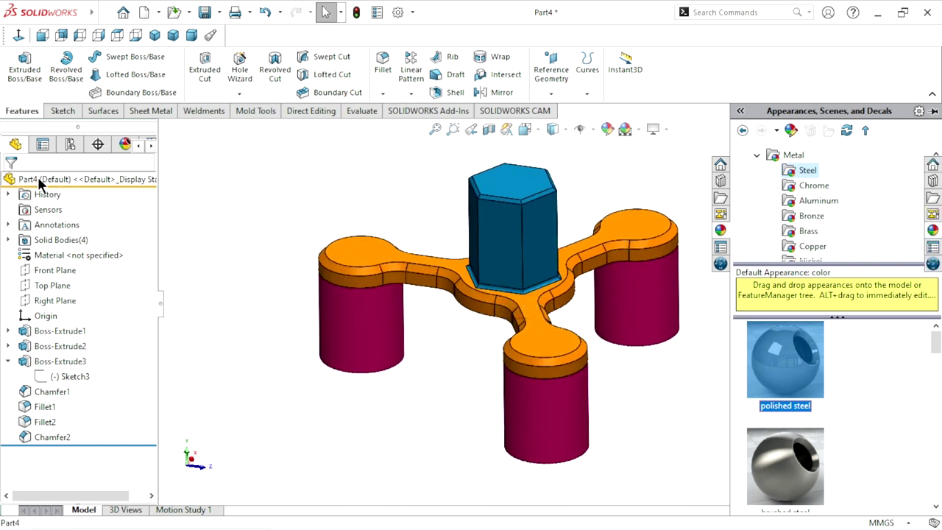
pyautogui.click(933, 230)
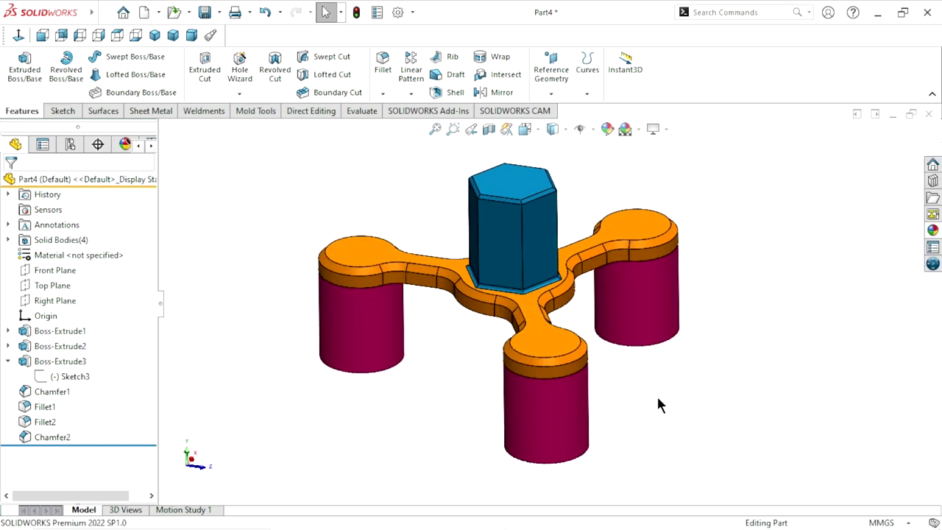
pyautogui.click(667, 128)
pyautogui.click(667, 148)
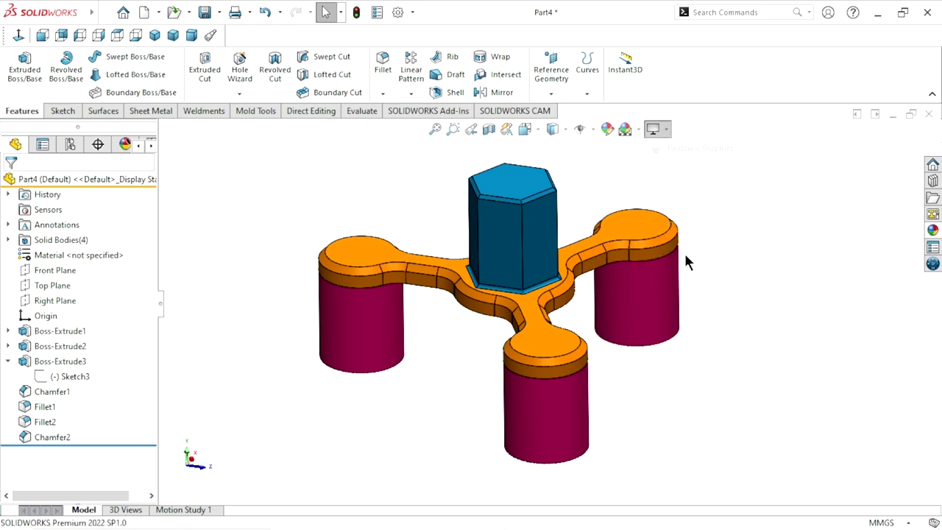
pyautogui.moveTo(633, 331)
pyautogui.mouseDown(button='middle')
pyautogui.moveTo(567, 300)
pyautogui.moveTo(631, 204)
pyautogui.moveTo(604, 309)
pyautogui.moveTo(633, 358)
pyautogui.moveTo(572, 372)
pyautogui.mouseUp(button='middle')
pyautogui.scroll(-2, 541, 302)
pyautogui.moveTo(717, 346)
pyautogui.mouseDown(button='middle')
pyautogui.moveTo(648, 326)
pyautogui.moveTo(672, 370)
pyautogui.moveTo(703, 318)
pyautogui.moveTo(594, 366)
pyautogui.moveTo(579, 360)
pyautogui.mouseUp(button='middle')
# - Drag the Red solid swatch onto the three cylinders
pyautogui.click(34, 346)
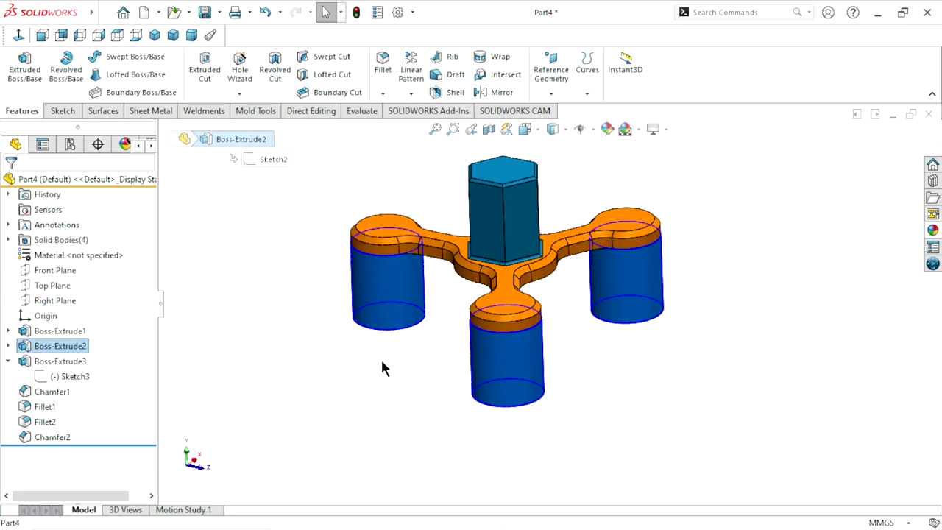
pyautogui.click(933, 230)
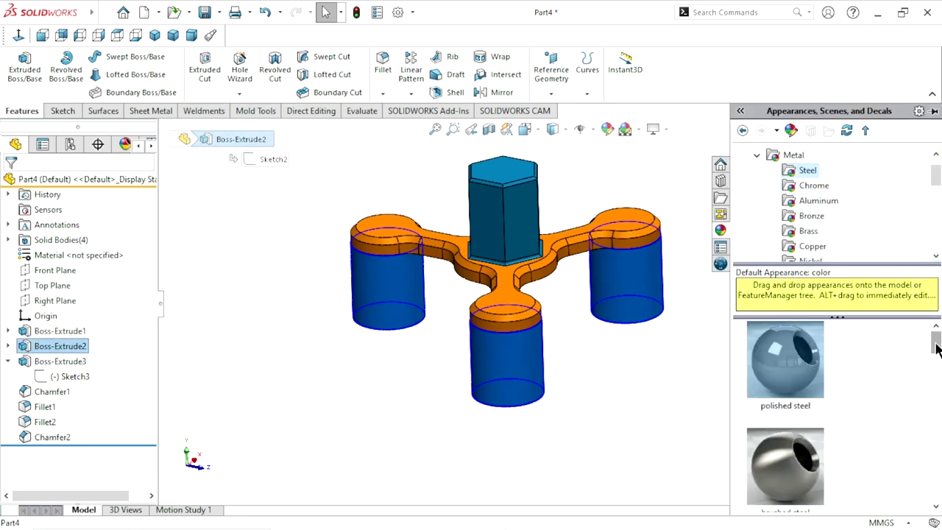
pyautogui.scroll(-4, 839, 228)
pyautogui.scroll(-1, 828, 232)
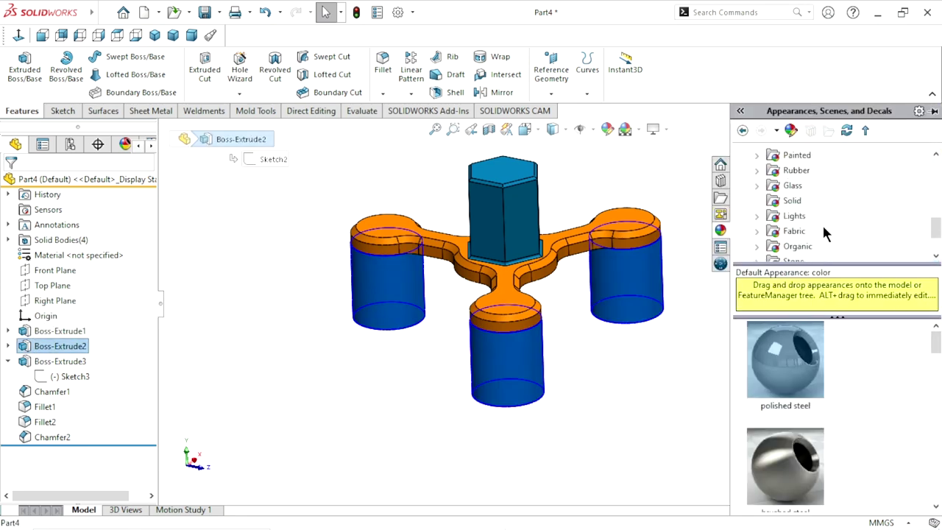
pyautogui.click(788, 201)
pyautogui.moveTo(795, 469); pyautogui.dragTo(626, 309)
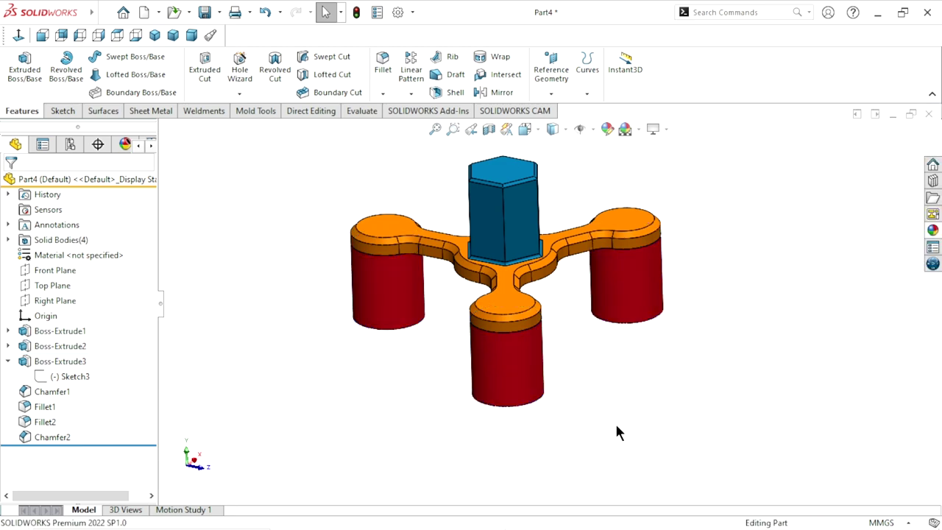
# - Return the part to the Isometric view and recentre it
pyautogui.moveTo(646, 326)
pyautogui.mouseDown(button='middle')
pyautogui.moveTo(558, 284)
pyautogui.moveTo(520, 370)
pyautogui.moveTo(560, 351)
pyautogui.moveTo(564, 390)
pyautogui.moveTo(522, 312)
pyautogui.moveTo(520, 326)
pyautogui.mouseUp(button='middle')
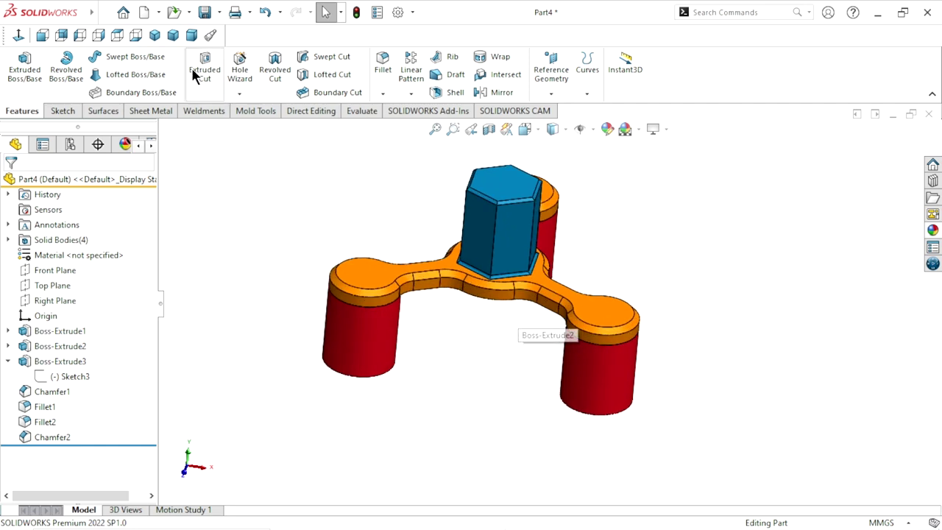
pyautogui.click(155, 34)
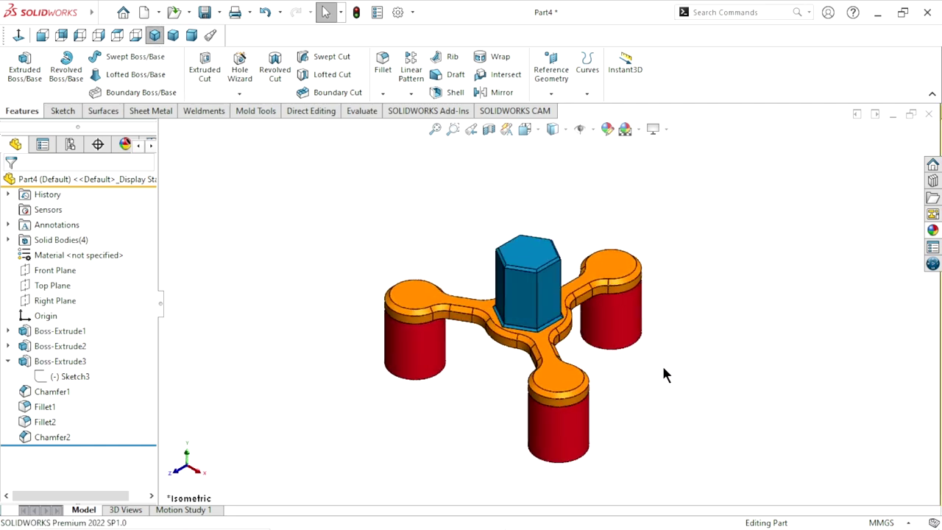
pyautogui.keyDown('ctrl'); pyautogui.moveTo(662, 363); pyautogui.dragTo(641, 353, button='middle'); pyautogui.keyUp('ctrl')
pyautogui.scroll(-2, 579, 382)
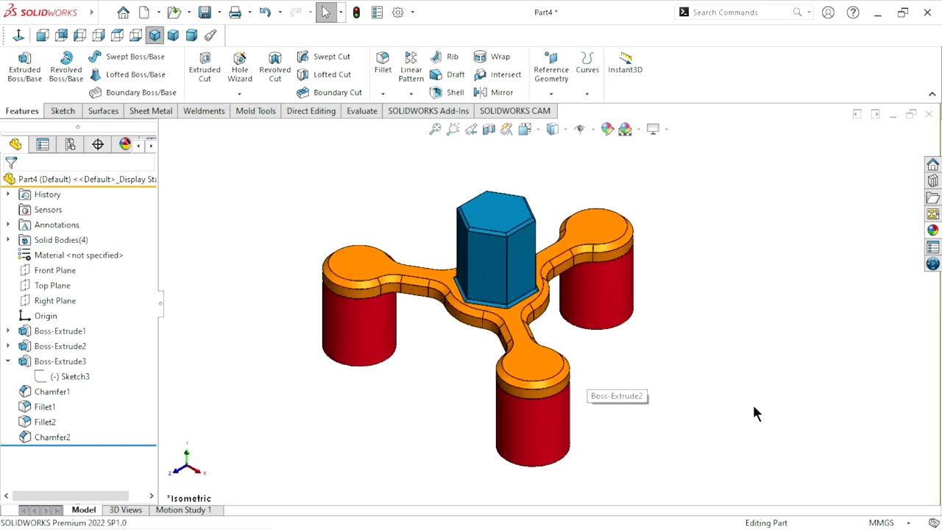
pyautogui.keyDown('ctrl'); pyautogui.moveTo(576, 358); pyautogui.dragTo(570, 348, button='middle'); pyautogui.keyUp('ctrl')
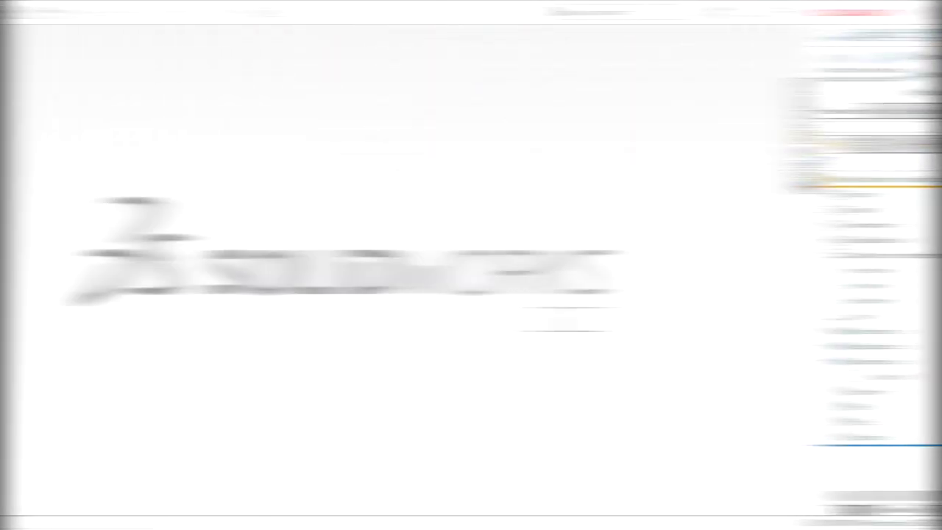
# - Create a new Assembly document
pyautogui.click(144, 13)
pyautogui.click(534, 215)
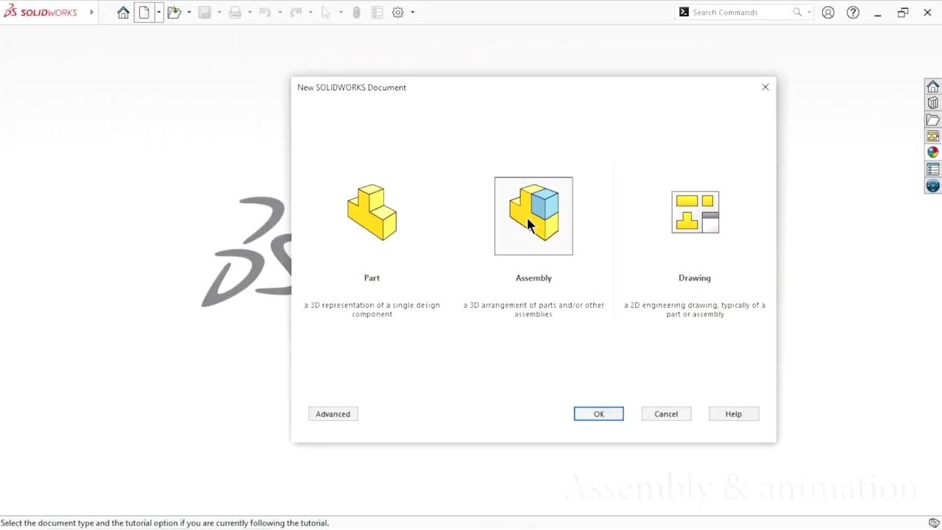
pyautogui.click(599, 413)
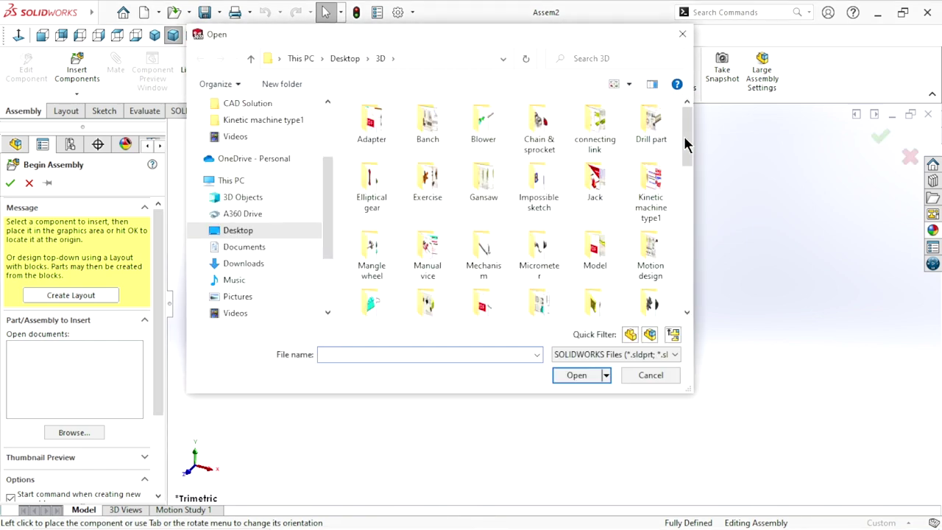
# - Insert Part 01 at the origin and Part 02 to its right
pyautogui.moveTo(681, 147); pyautogui.dragTo(677, 242)
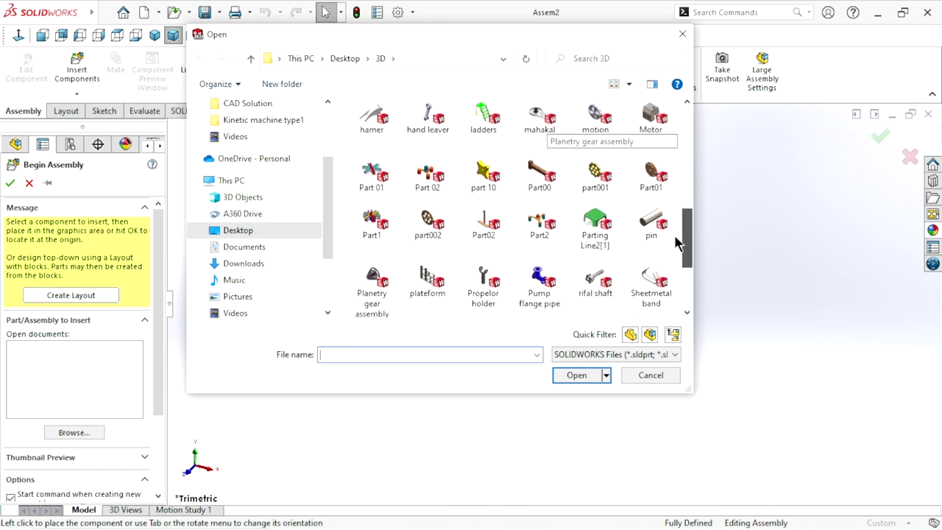
pyautogui.click(382, 179)
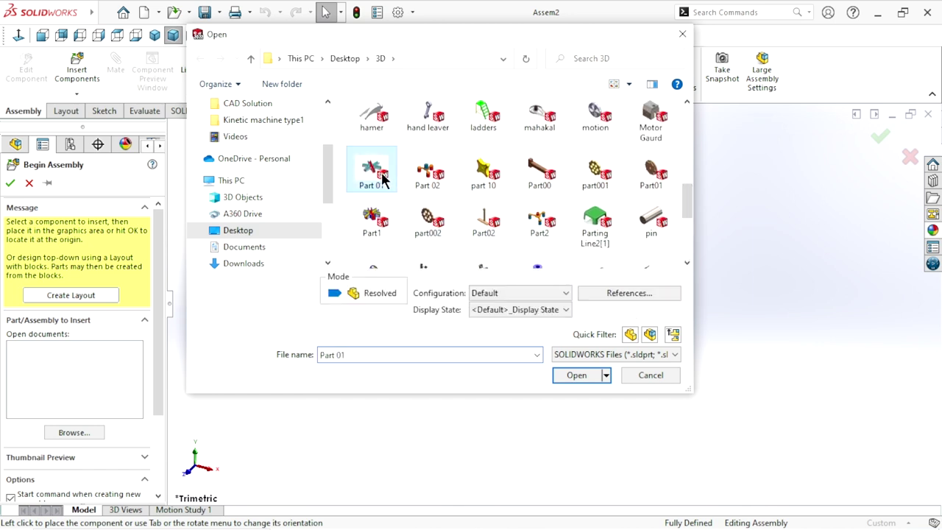
pyautogui.keyDown('ctrl'); pyautogui.click(429, 187); pyautogui.keyUp('ctrl')
pyautogui.click(589, 373)
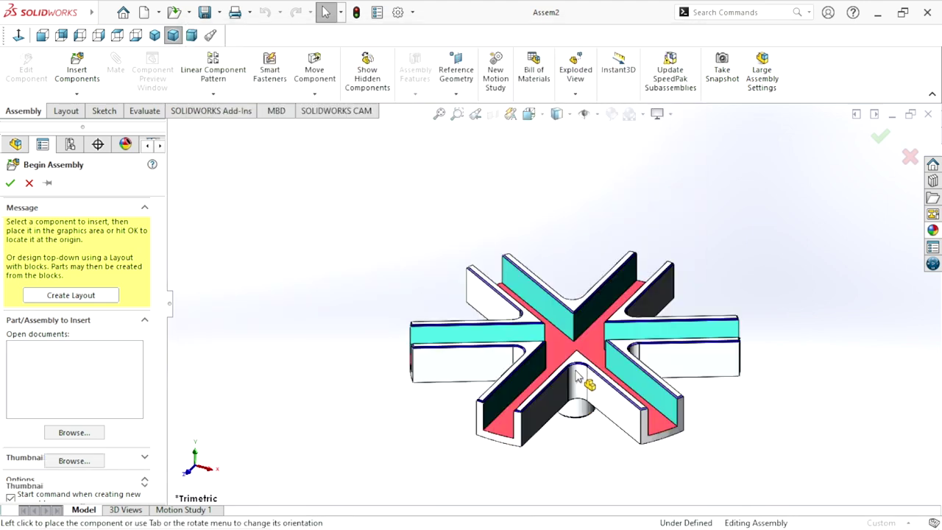
pyautogui.click(532, 291)
pyautogui.scroll(4, 534, 294)
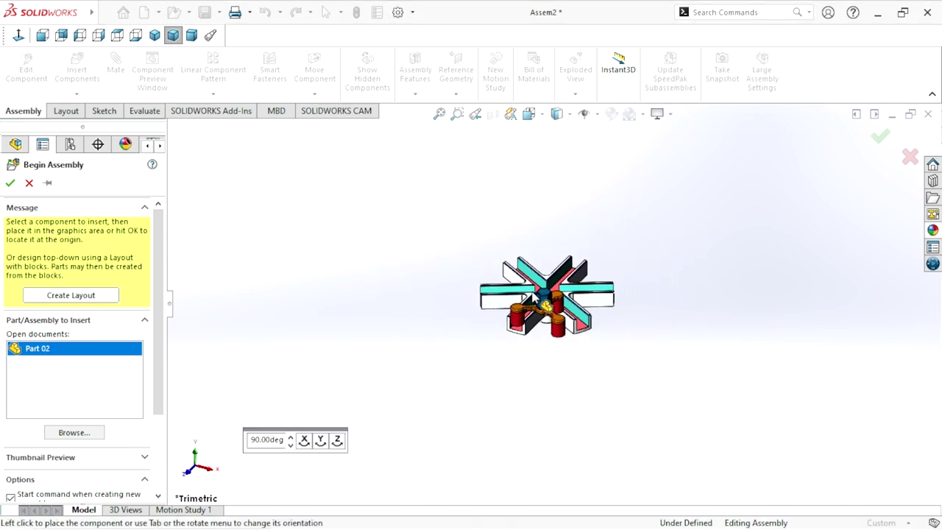
pyautogui.click(667, 346)
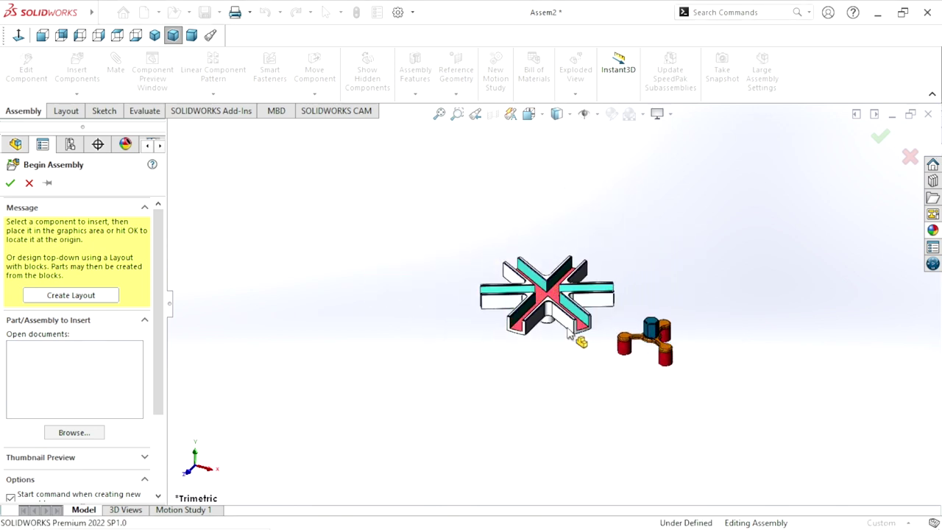
pyautogui.click(643, 114)
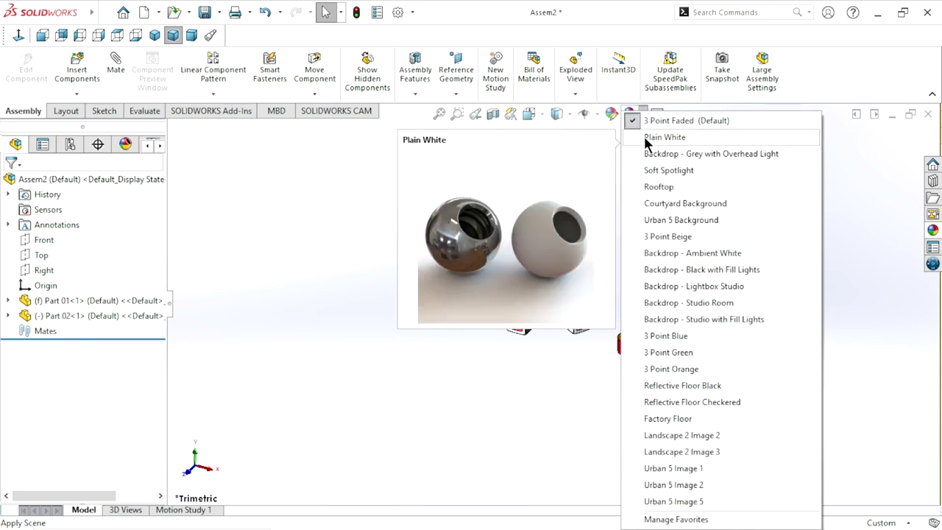
# - Apply the Plain White scene as the background
pyautogui.click(644, 134)
pyautogui.scroll(-1, 598, 306)
pyautogui.scroll(-2, 593, 303)
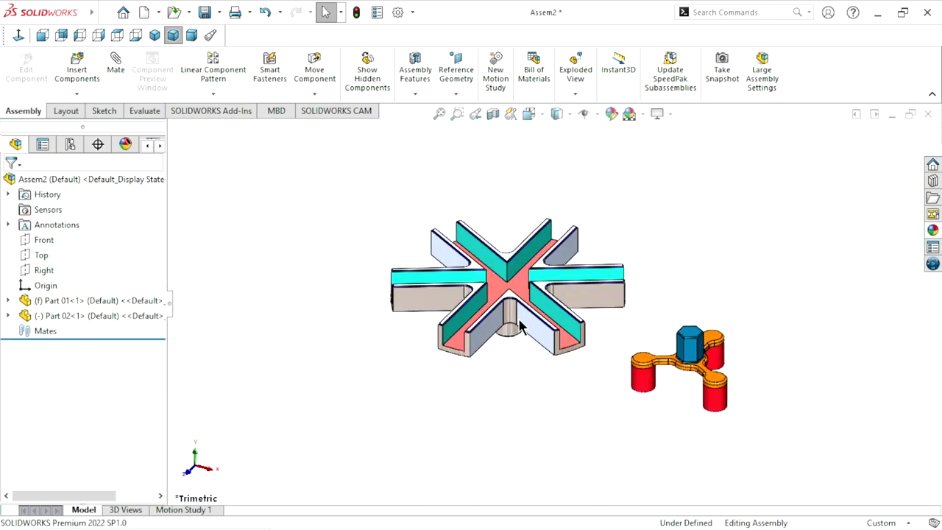
pyautogui.scroll(-1, 521, 328)
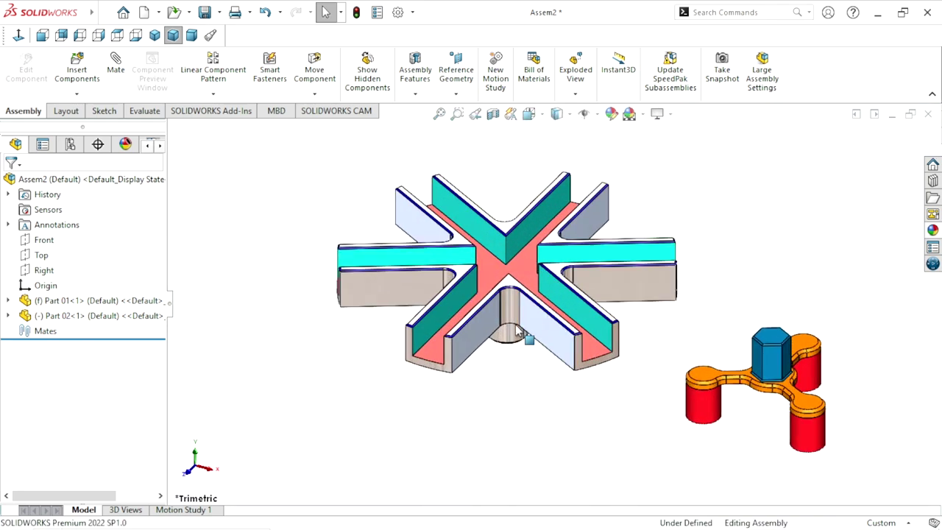
# - Float Part 01 so it is no longer fixed, leaving Part 02 unchanged
pyautogui.rightClick(602, 281)
pyautogui.press('Escape')
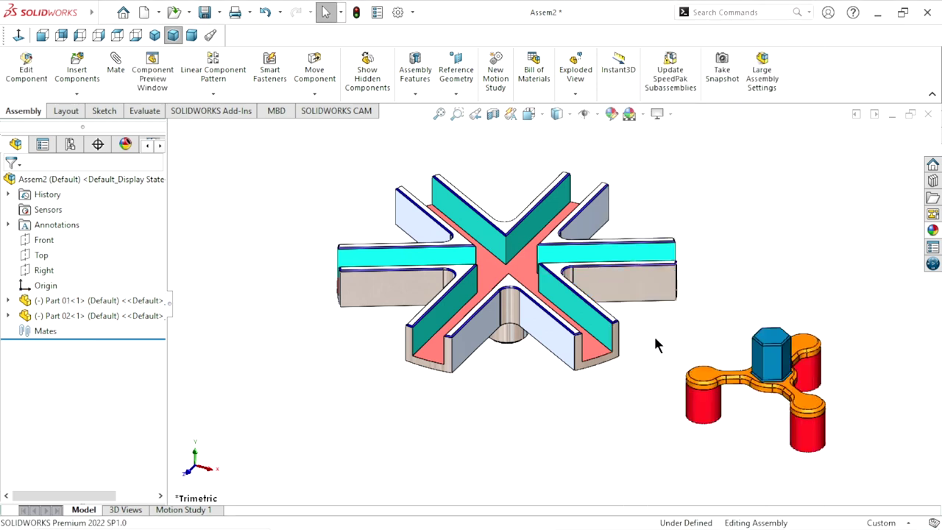
pyautogui.rightClick(692, 396)
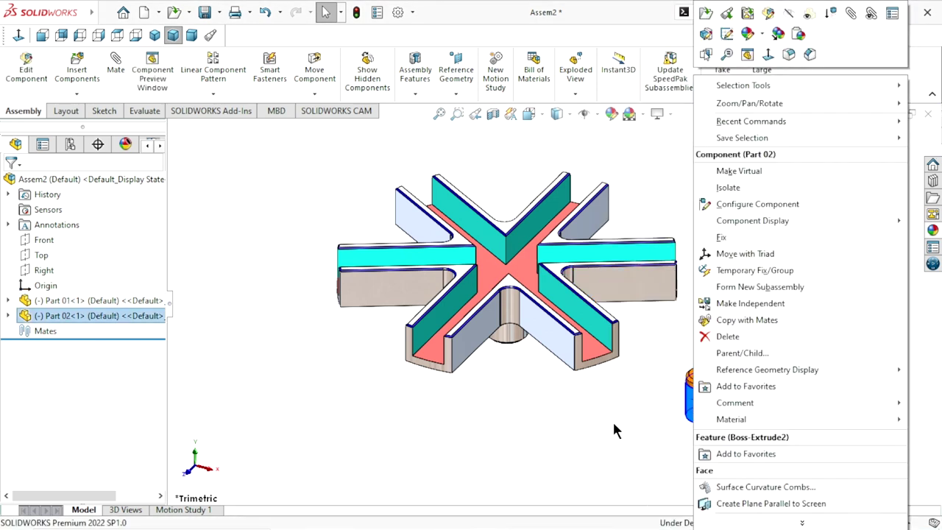
pyautogui.click(588, 436)
pyautogui.rightClick(685, 397)
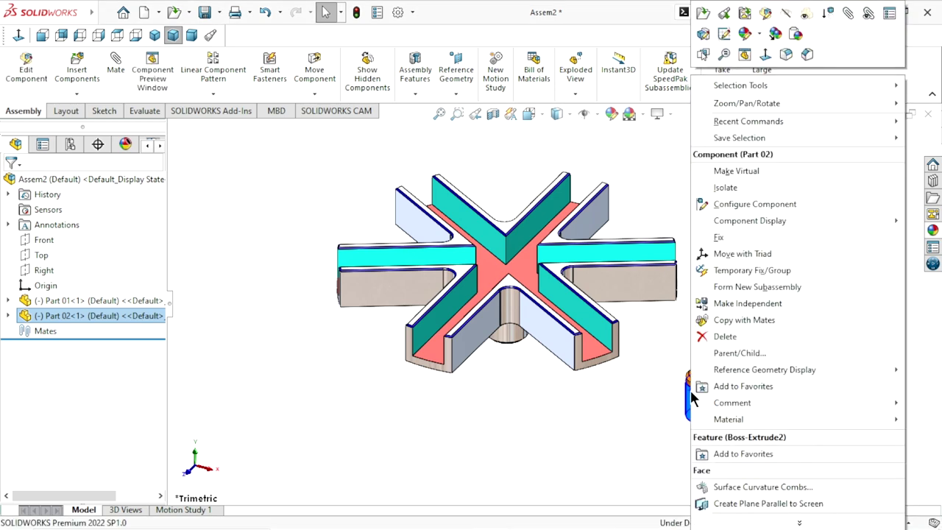
pyautogui.click(686, 318)
pyautogui.scroll(2, 527, 405)
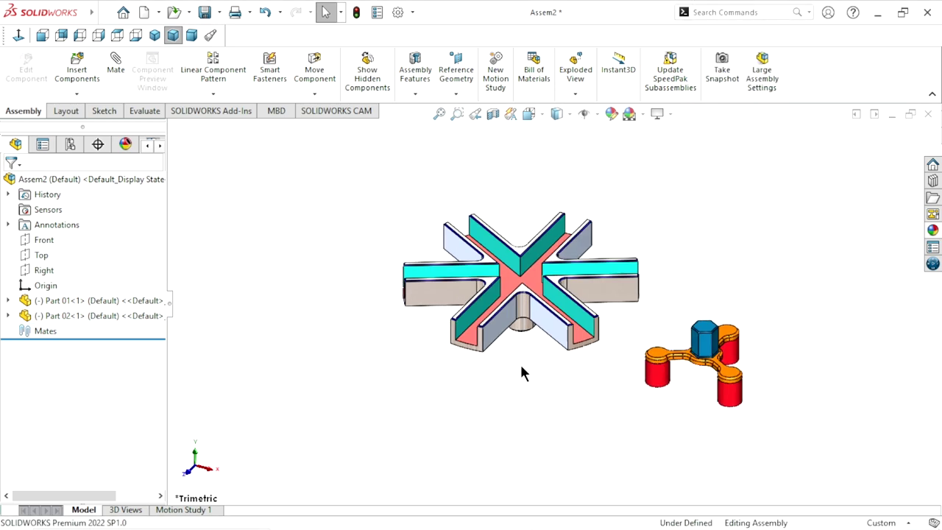
pyautogui.scroll(-2, 508, 298)
pyautogui.scroll(1, 770, 220)
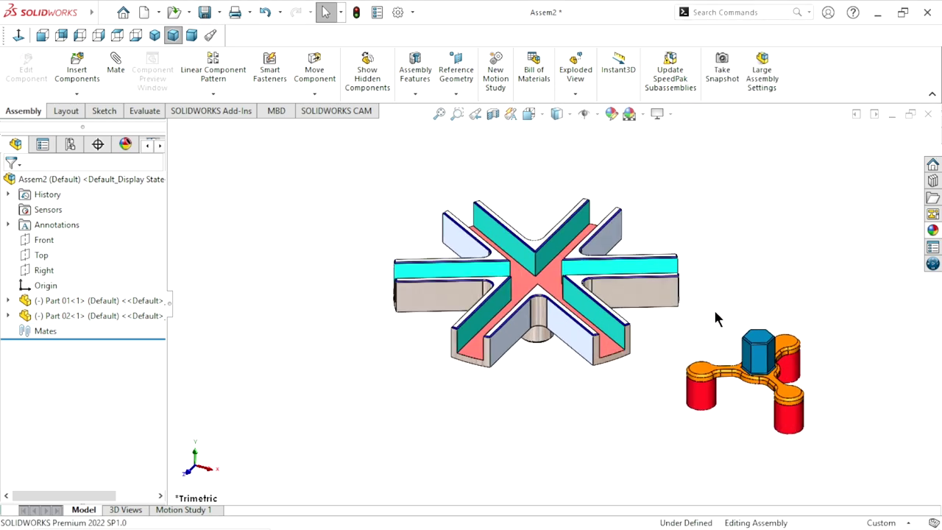
pyautogui.scroll(-1, 707, 316)
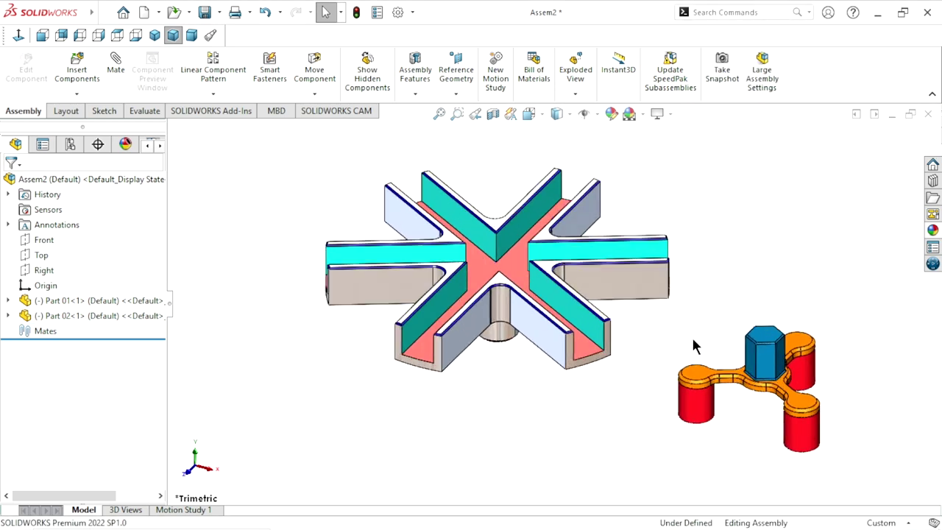
# - Create Axis1 from the intersection of the Front and Right planes
pyautogui.click(50, 243)
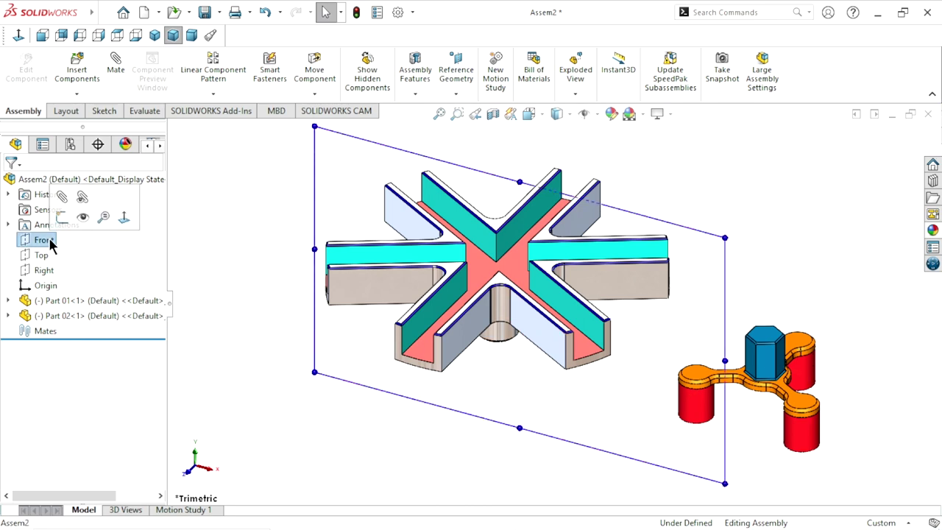
pyautogui.keyDown('ctrl'); pyautogui.click(52, 274); pyautogui.keyUp('ctrl')
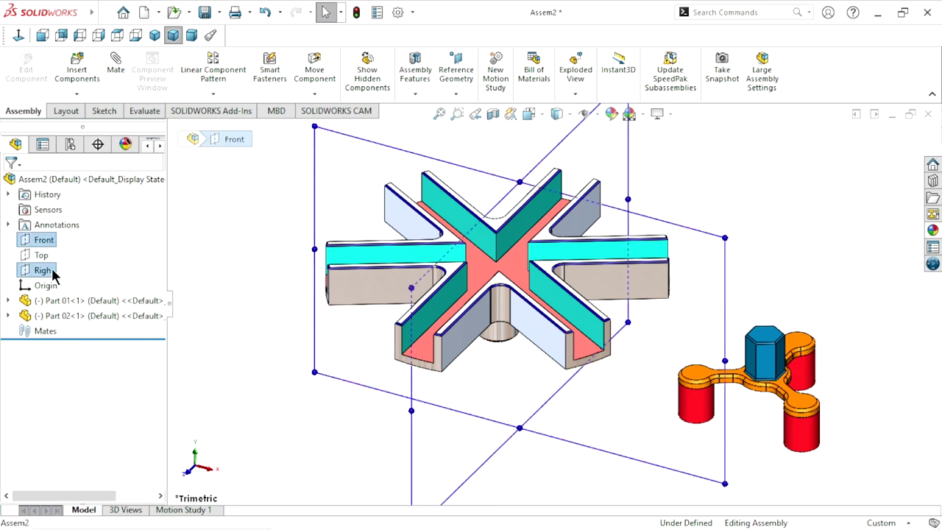
pyautogui.click(455, 95)
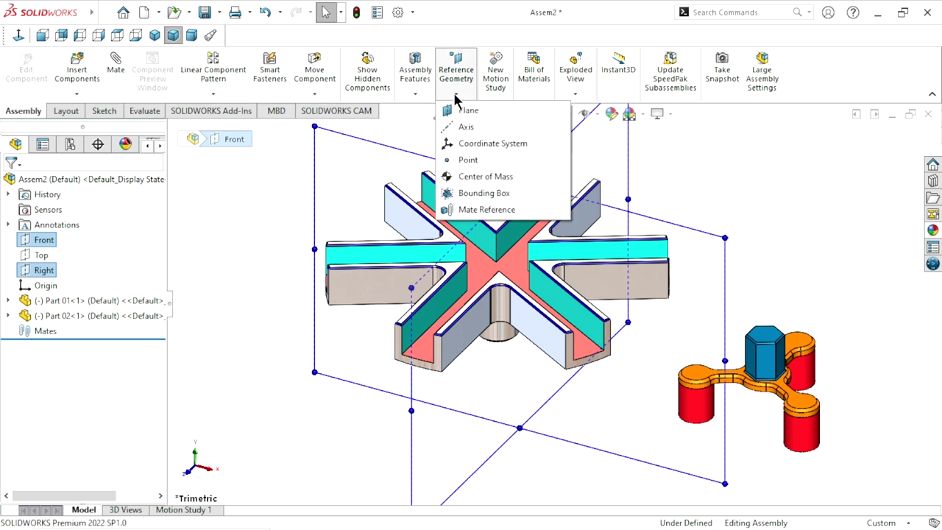
pyautogui.click(466, 127)
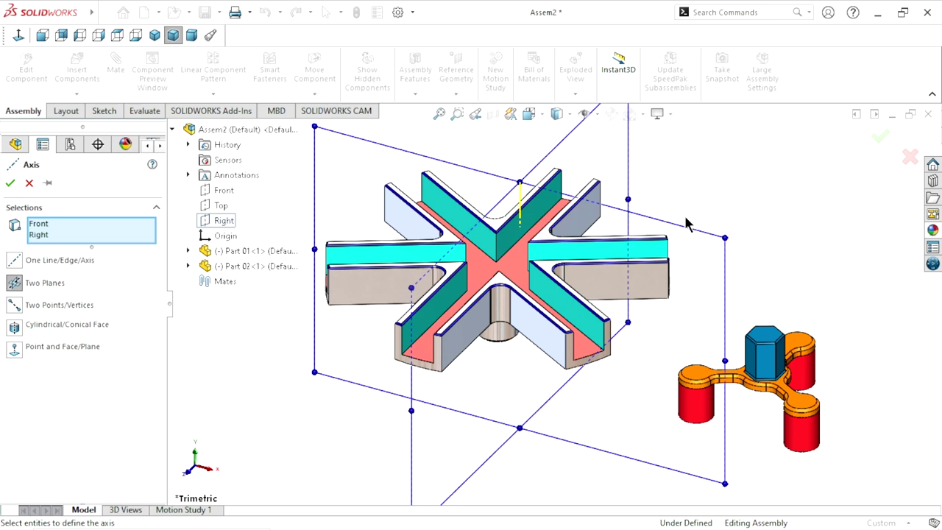
pyautogui.click(10, 184)
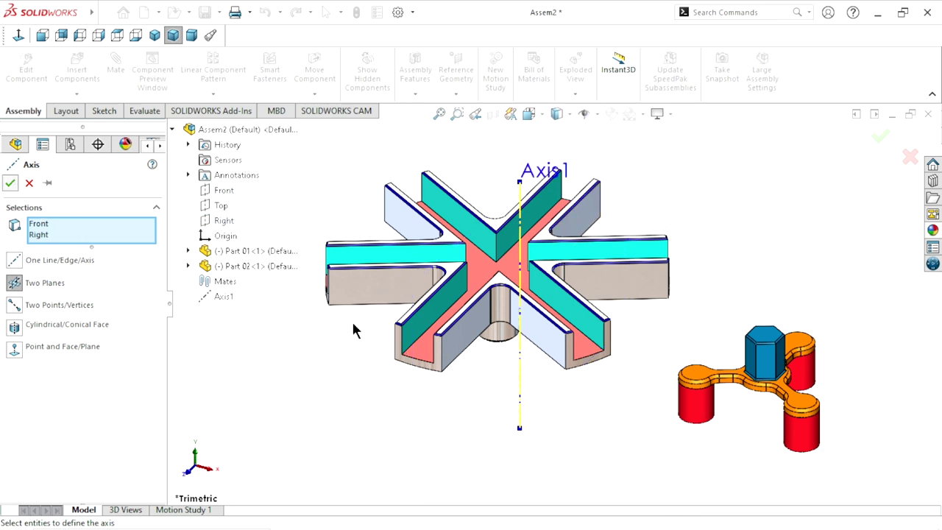
pyautogui.scroll(2, 601, 407)
pyautogui.scroll(-1, 703, 255)
# - Turn on View Axes so Axis1 shows in the model
pyautogui.click(690, 256)
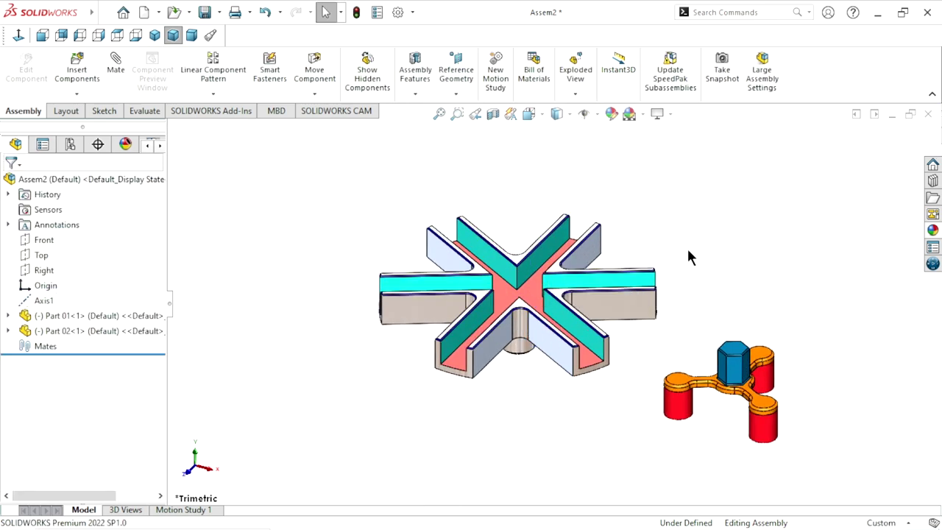
pyautogui.click(597, 115)
pyautogui.click(585, 151)
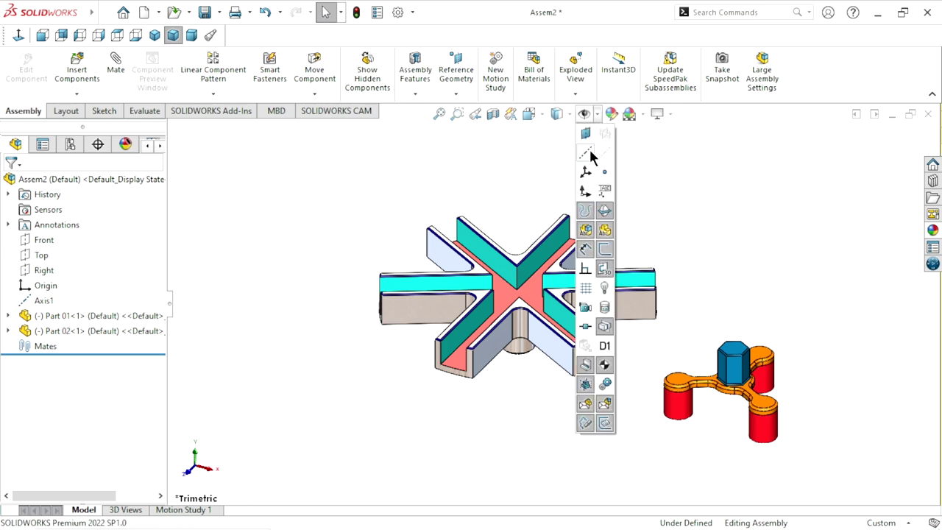
pyautogui.scroll(1, 582, 309)
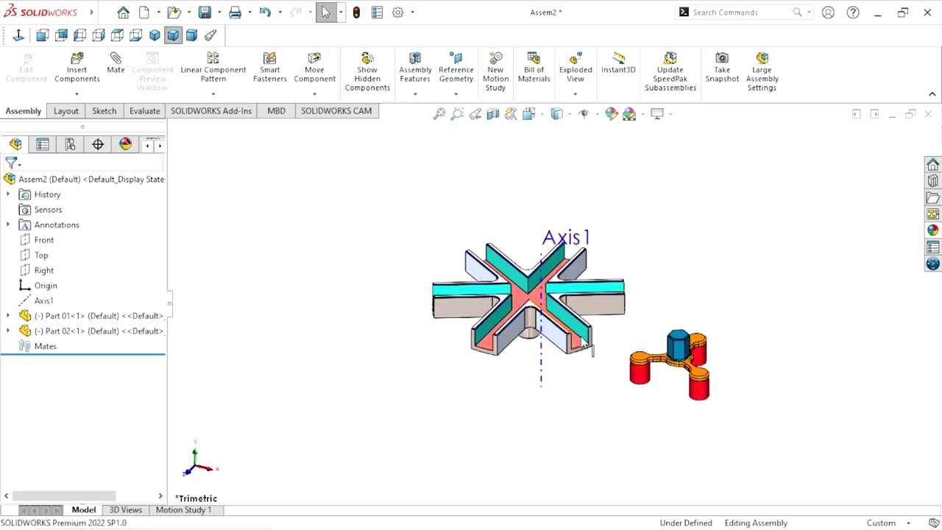
pyautogui.scroll(-2, 589, 338)
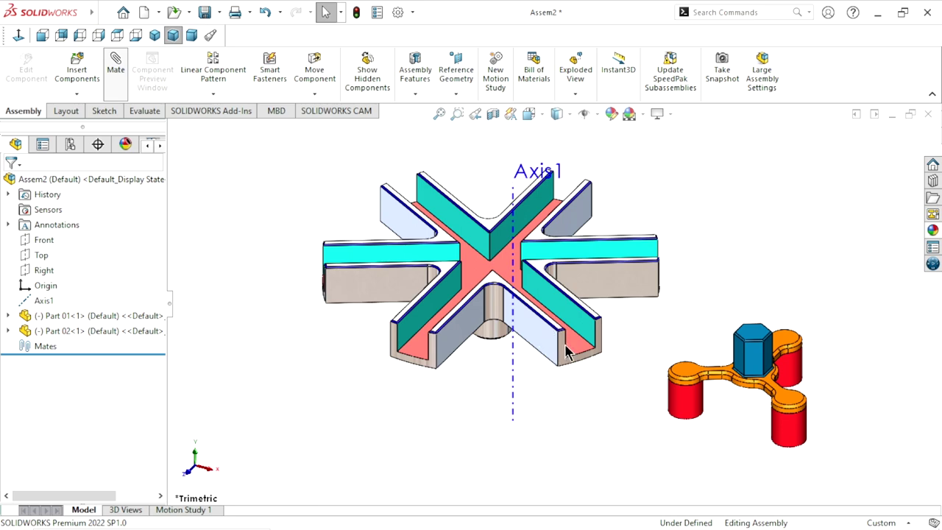
# - Select Axis1 as the first concentric mate reference
pyautogui.scroll(-1, 523, 324)
pyautogui.scroll(-2, 501, 353)
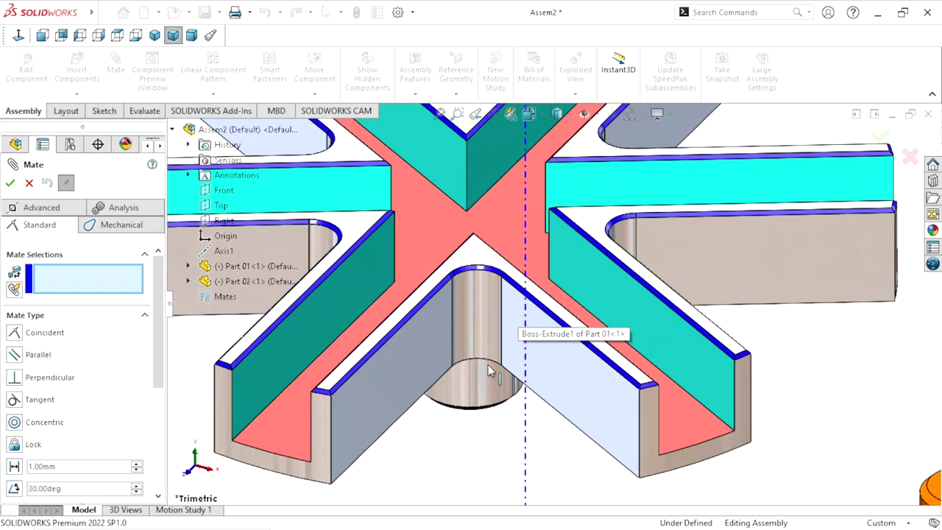
pyautogui.scroll(3, 450, 450)
pyautogui.moveTo(446, 441)
pyautogui.mouseDown(button='middle')
pyautogui.moveTo(453, 394)
pyautogui.moveTo(589, 309)
pyautogui.mouseUp(button='middle')
pyautogui.scroll(-2, 598, 305)
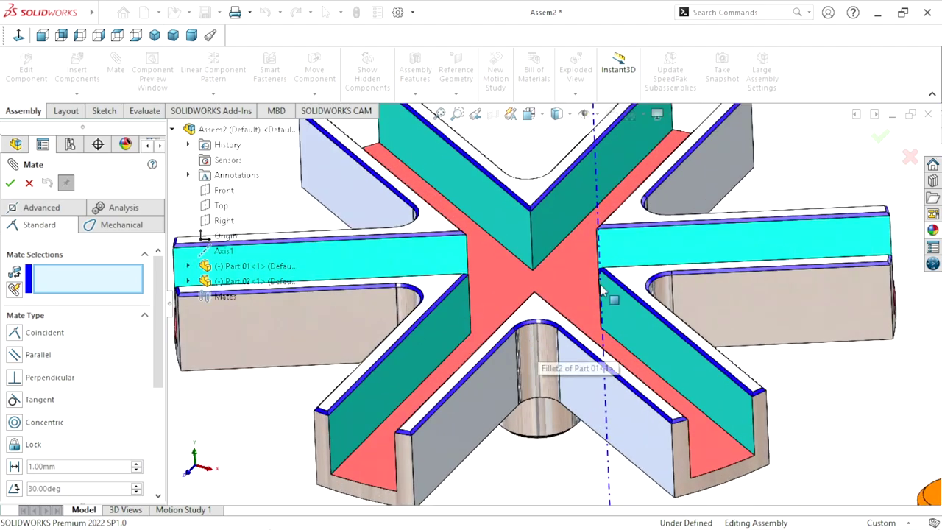
pyautogui.click(596, 211)
pyautogui.scroll(2, 552, 368)
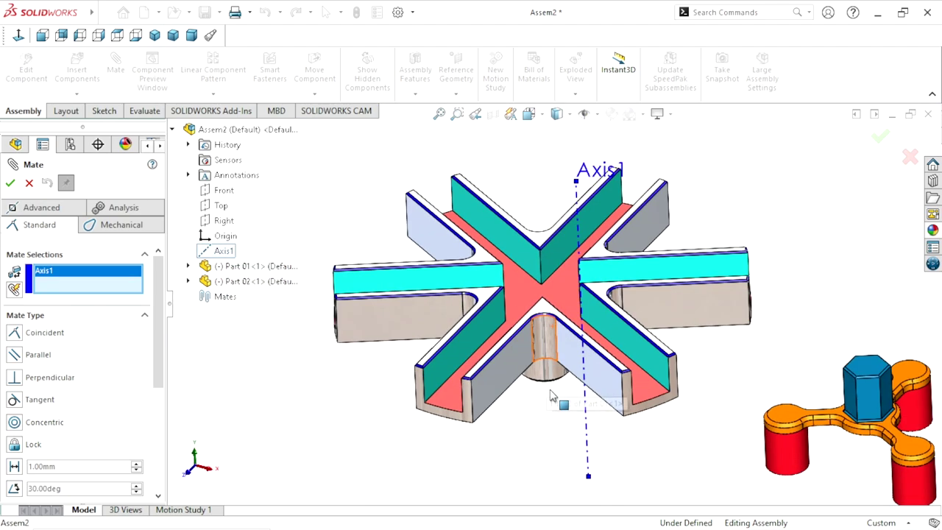
pyautogui.scroll(-1, 541, 400)
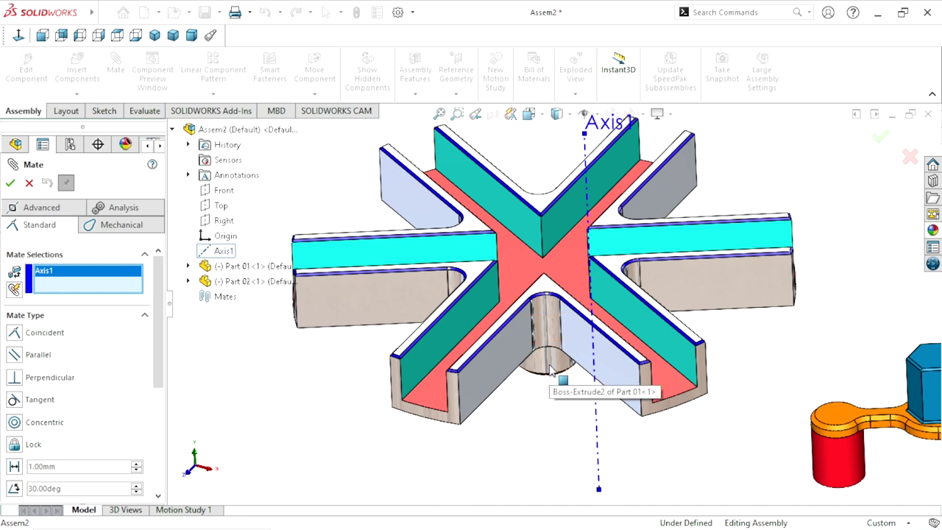
# - Add Part 01's cylindrical boss face and confirm the Concentric mate
pyautogui.scroll(-1, 551, 371)
pyautogui.scroll(-1, 553, 368)
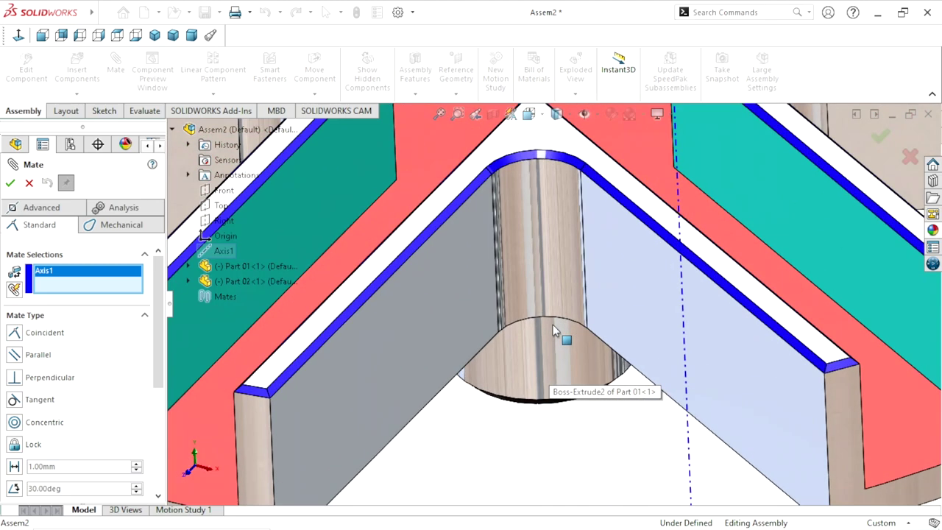
pyautogui.click(537, 360)
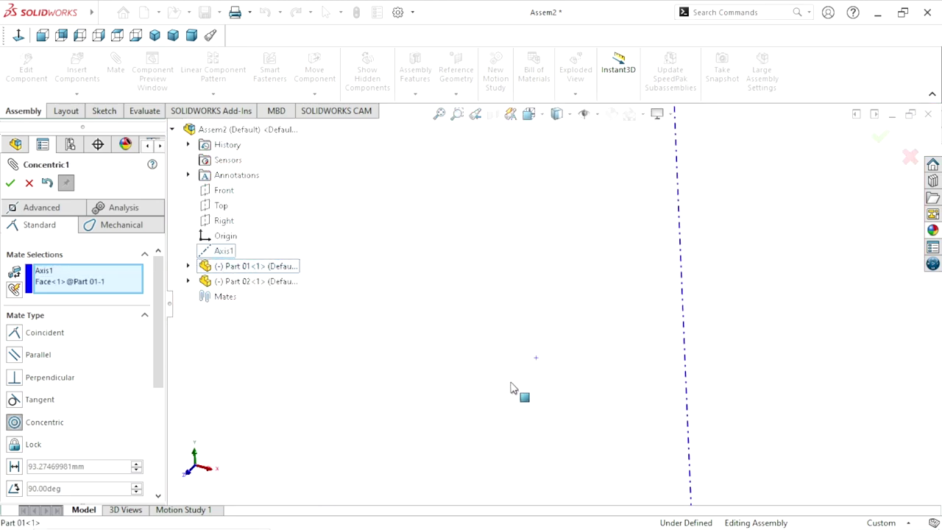
pyautogui.scroll(3, 520, 387)
pyautogui.scroll(-3, 573, 274)
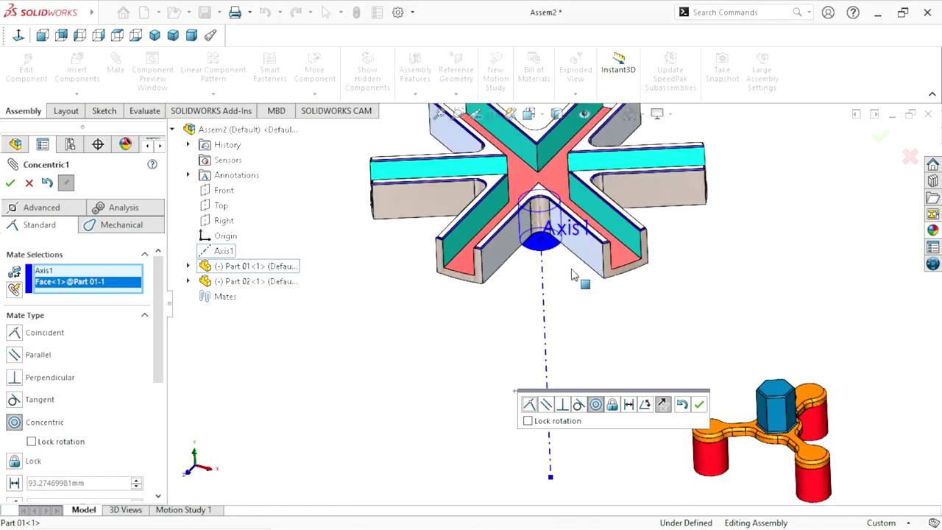
pyautogui.click(699, 405)
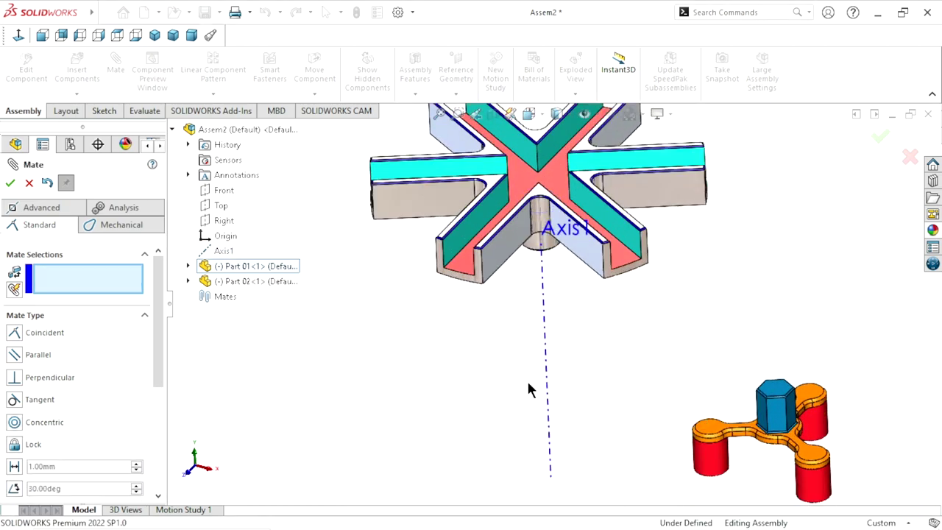
pyautogui.scroll(2, 506, 379)
pyautogui.scroll(2, 525, 364)
pyautogui.scroll(-1, 604, 337)
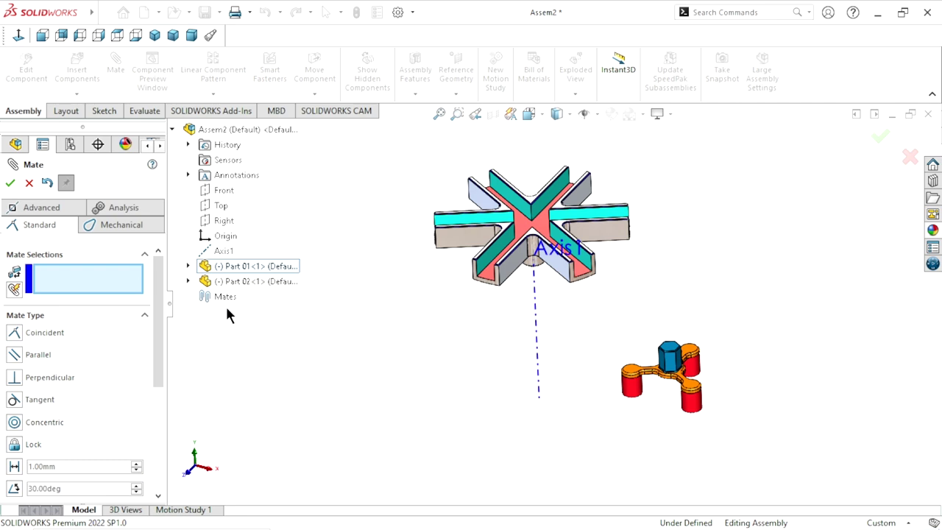
pyautogui.click(597, 115)
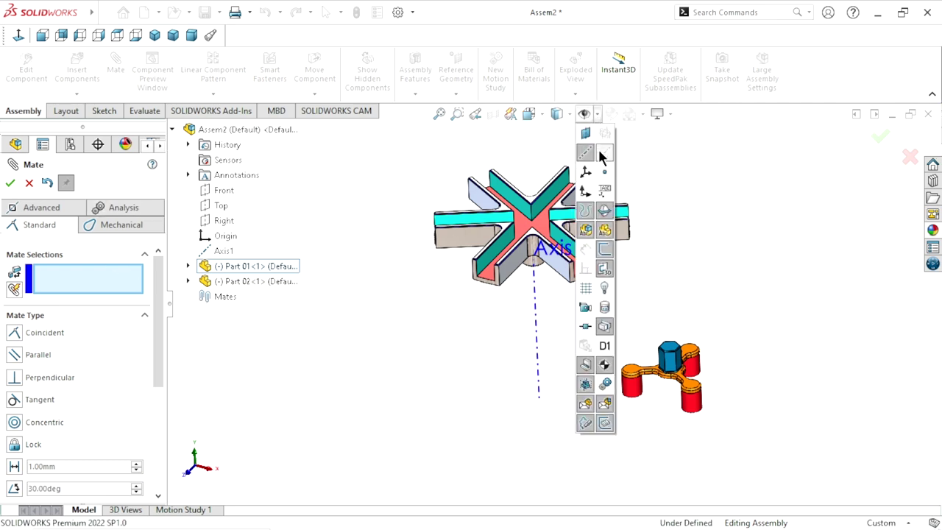
# - Mate Part 01's bottom face coincident with the Top plane
pyautogui.moveTo(677, 253)
pyautogui.mouseDown(button='middle')
pyautogui.moveTo(533, 328)
pyautogui.moveTo(563, 298)
pyautogui.mouseUp(button='middle')
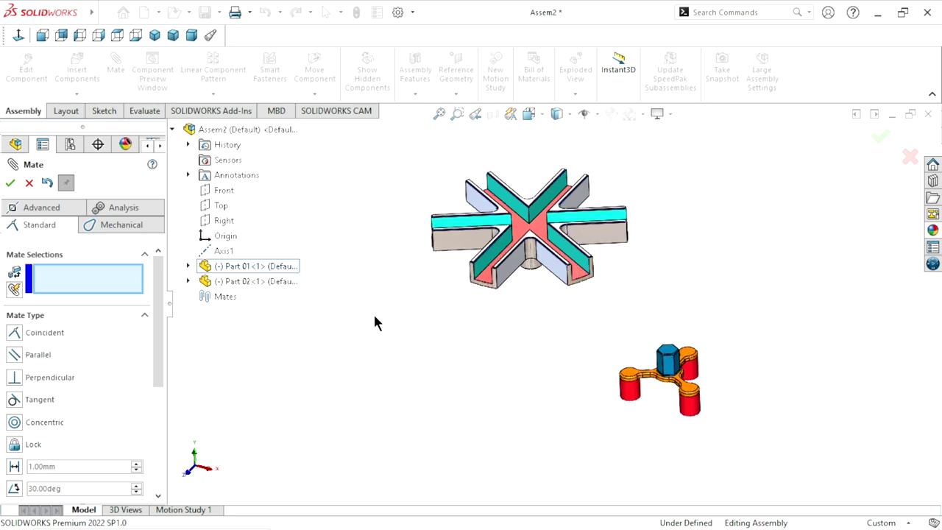
pyautogui.click(221, 208)
pyautogui.moveTo(445, 351); pyautogui.dragTo(484, 276, button='middle')
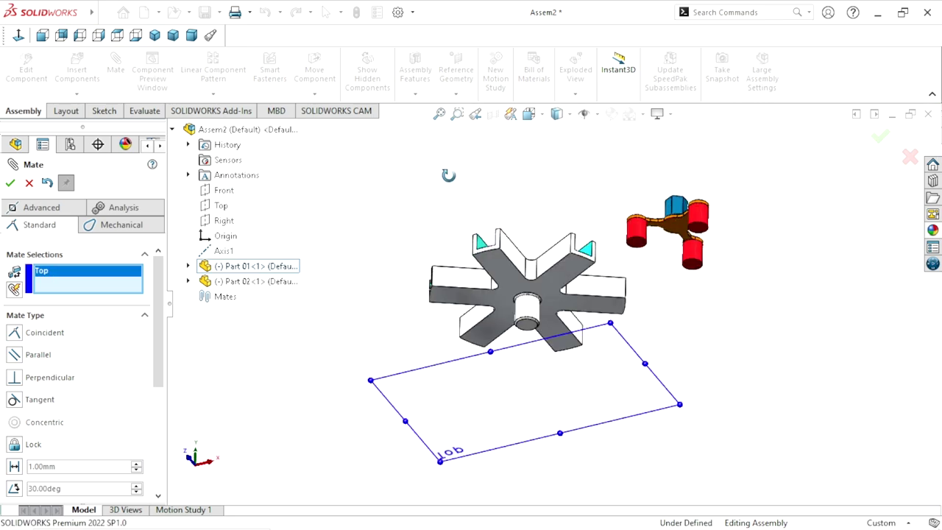
pyautogui.scroll(-3, 485, 277)
pyautogui.click(484, 276)
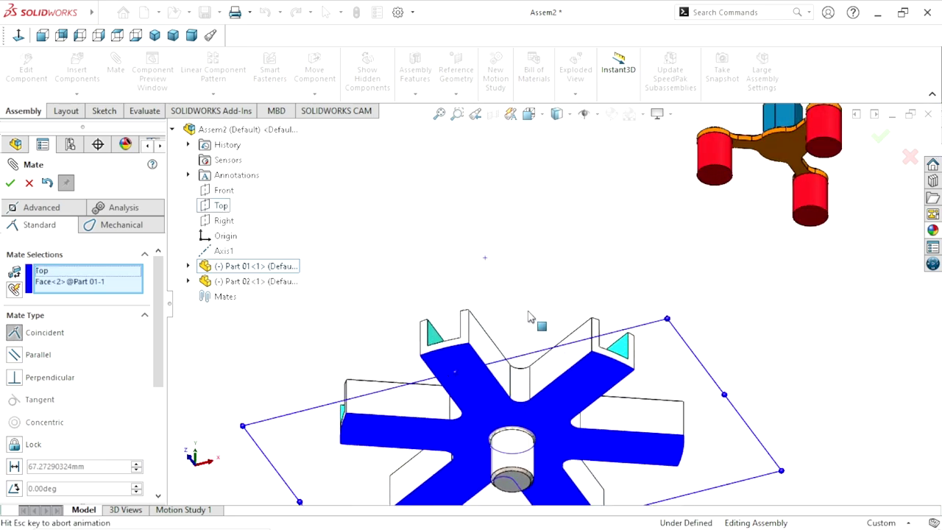
pyautogui.click(707, 353)
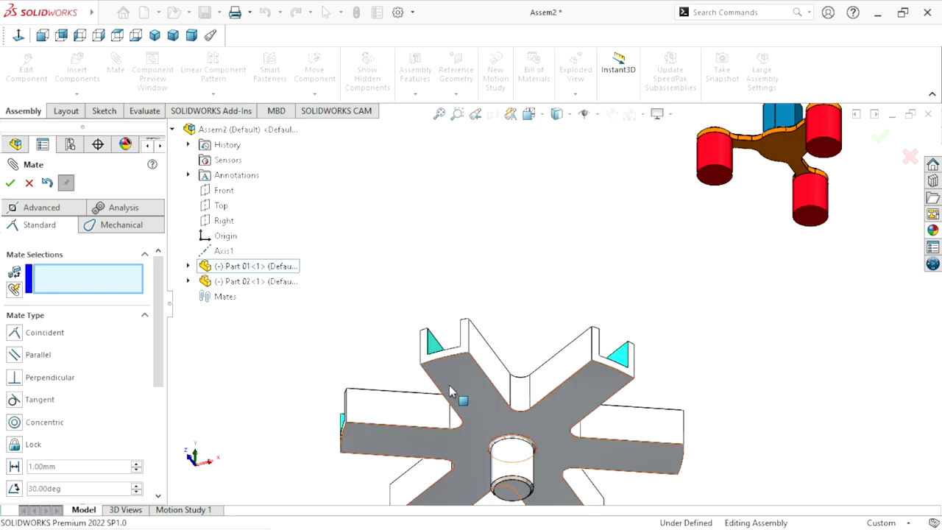
# - Switch to the Isometric view and close the Mate PropertyManager
pyautogui.scroll(3, 515, 368)
pyautogui.scroll(-1, 535, 352)
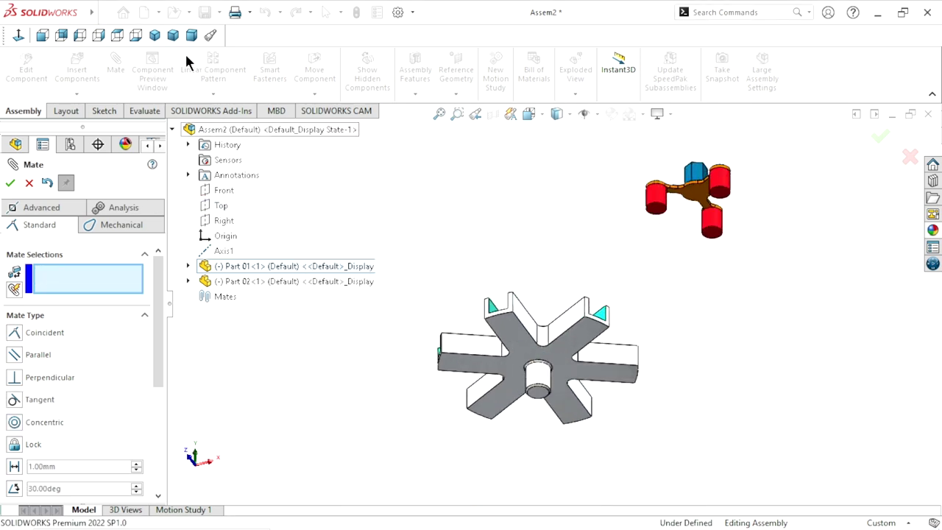
pyautogui.click(155, 35)
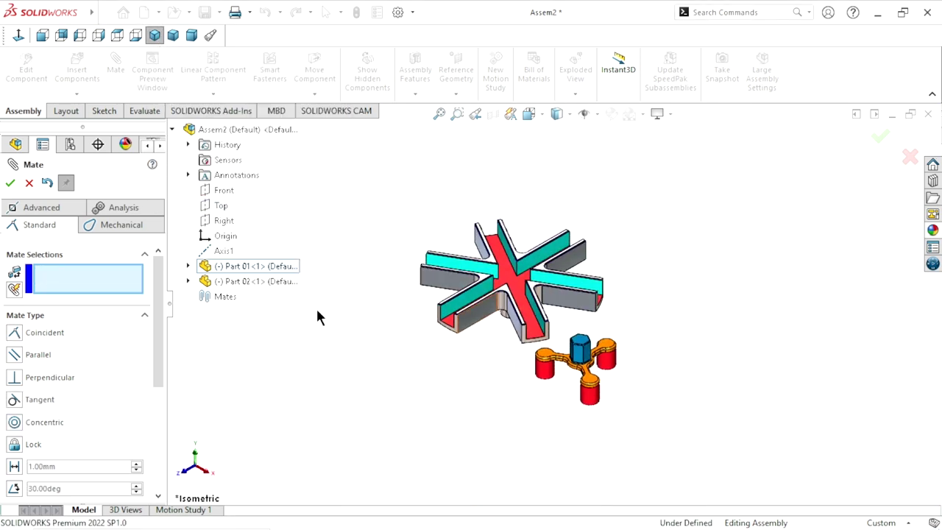
pyautogui.click(11, 183)
pyautogui.scroll(-3, 491, 265)
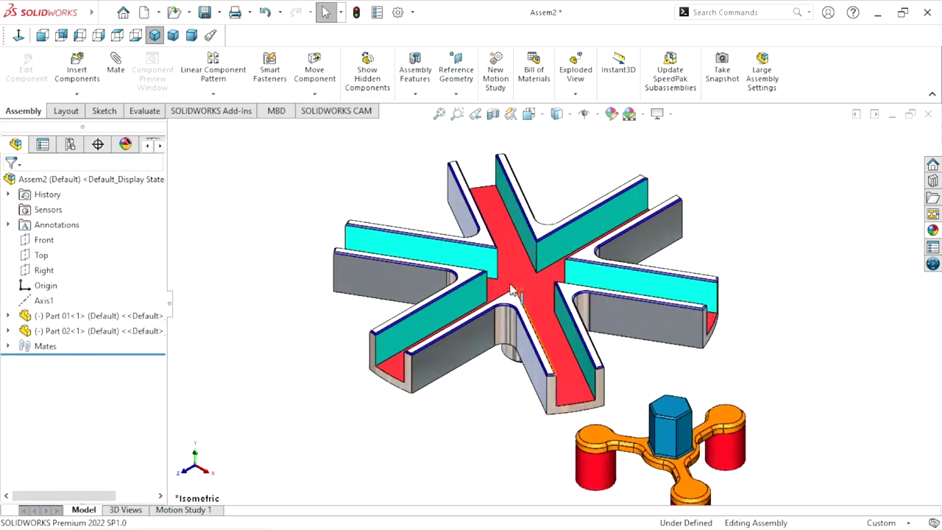
# - Move Part 02 onto the centre of the cross-shaped Part 01
pyautogui.moveTo(536, 390)
pyautogui.mouseDown(button='right')
pyautogui.moveTo(402, 162)
pyautogui.moveTo(551, 391)
pyautogui.moveTo(608, 162)
pyautogui.moveTo(423, 277)
pyautogui.moveTo(393, 211)
pyautogui.moveTo(659, 316)
pyautogui.moveTo(444, 326)
pyautogui.mouseUp(button='right')
pyautogui.scroll(2, 445, 326)
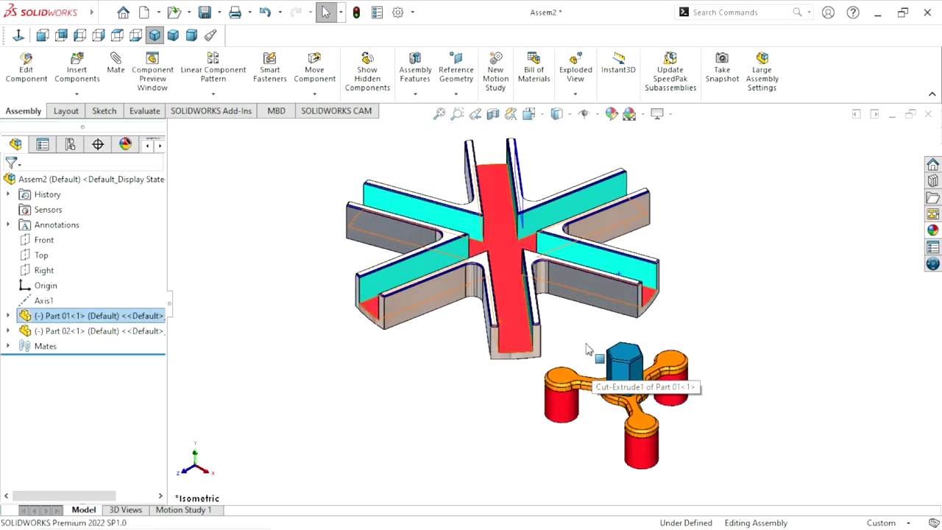
pyautogui.scroll(-2, 615, 371)
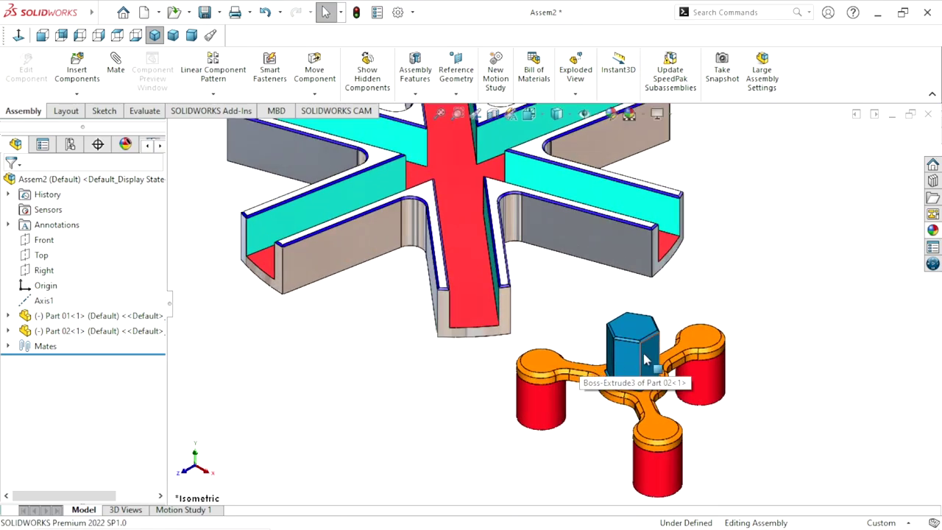
pyautogui.moveTo(645, 359); pyautogui.dragTo(460, 161)
pyautogui.scroll(2, 456, 239)
pyautogui.moveTo(456, 239)
pyautogui.mouseDown(button='middle')
pyautogui.moveTo(597, 365)
pyautogui.moveTo(430, 278)
pyautogui.mouseUp(button='middle')
pyautogui.click(598, 365)
pyautogui.scroll(-2, 430, 279)
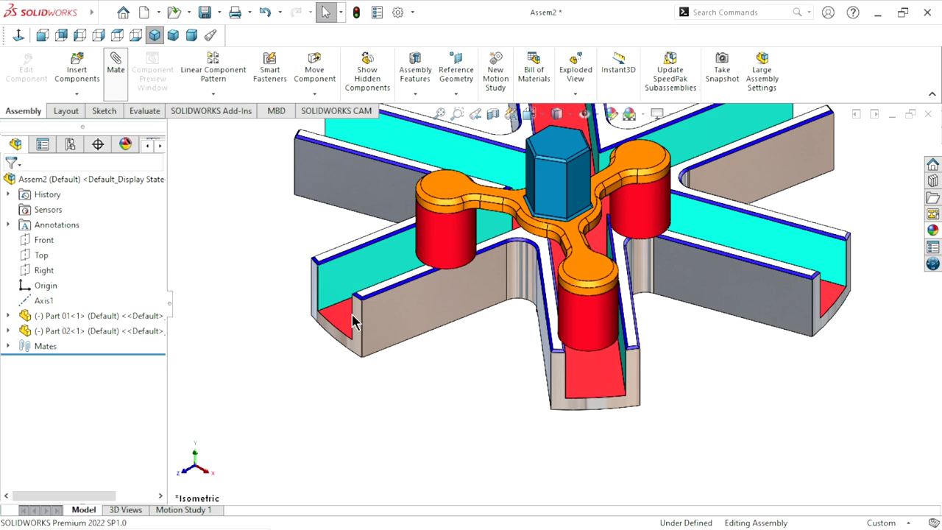
# - Add a Tangent mate between one Part 02 leg face and a Part 01 channel wall
pyautogui.click(444, 231)
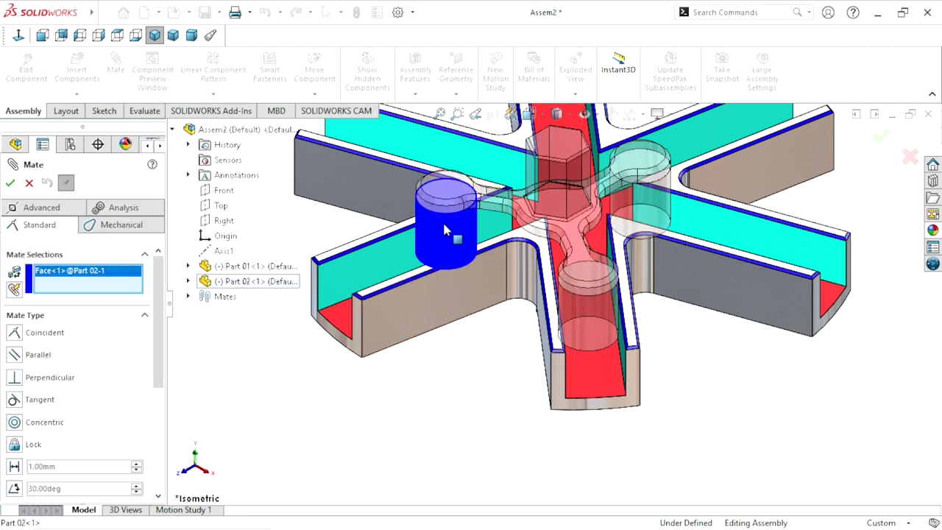
pyautogui.click(388, 255)
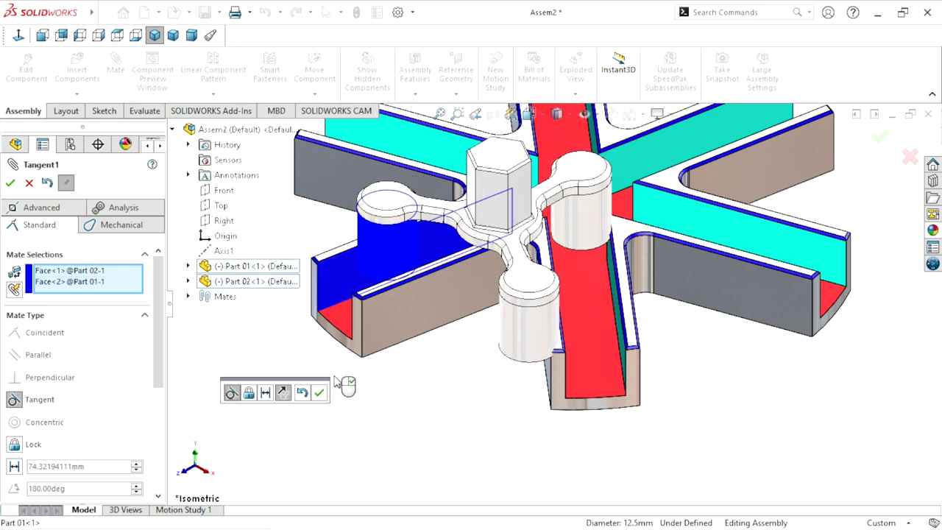
pyautogui.scroll(2, 335, 383)
pyautogui.click(319, 394)
# - Make a Part 02 leg's bottom face coincident with the Part 01 channel floor
pyautogui.moveTo(411, 378); pyautogui.dragTo(455, 290, button='middle')
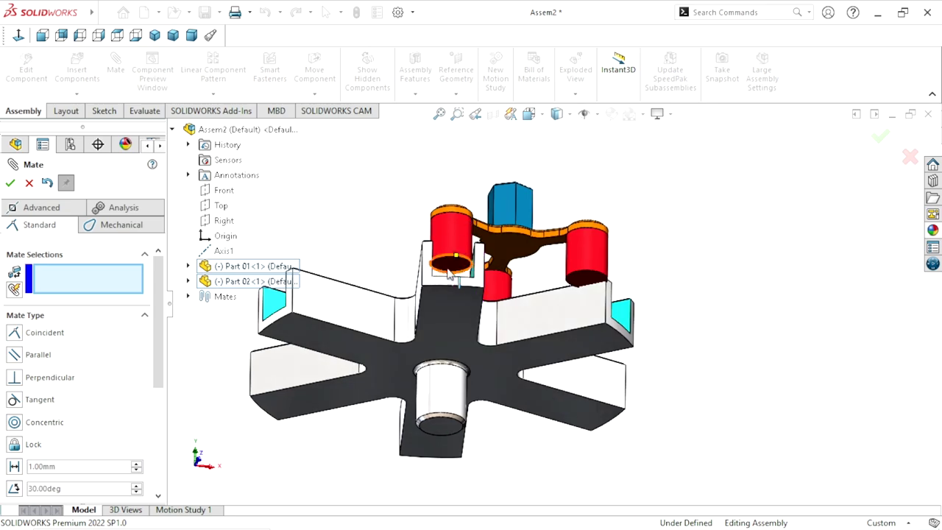
pyautogui.scroll(-3, 453, 291)
pyautogui.click(486, 262)
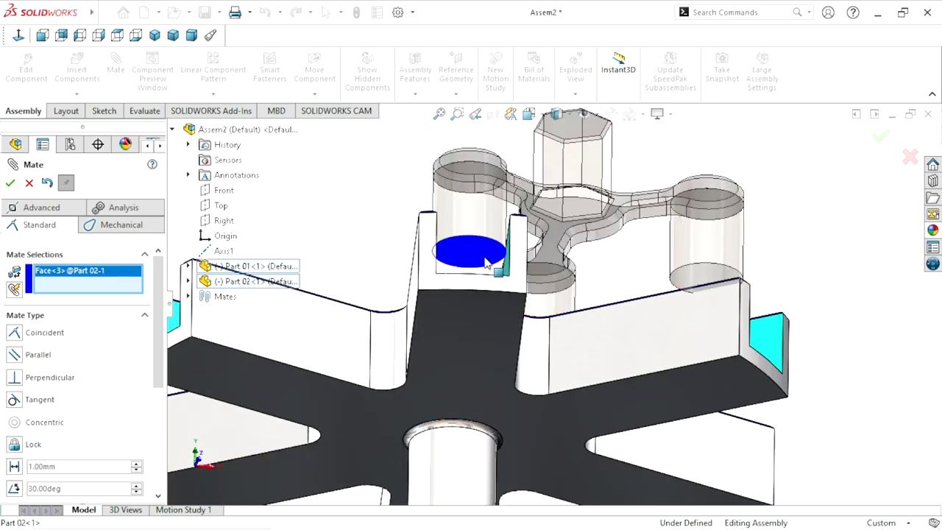
pyautogui.scroll(2, 490, 254)
pyautogui.moveTo(529, 274)
pyautogui.mouseDown(button='middle')
pyautogui.moveTo(519, 342)
pyautogui.moveTo(515, 287)
pyautogui.mouseUp(button='middle')
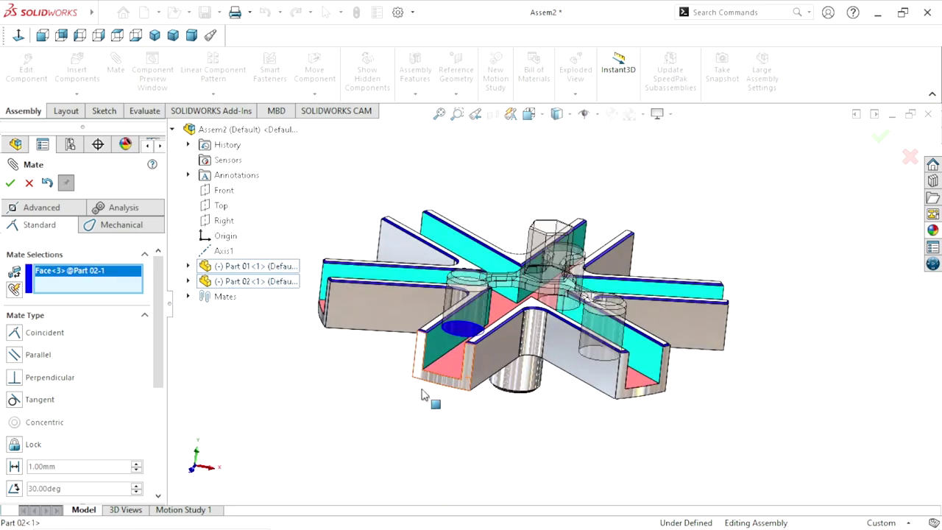
pyautogui.click(453, 369)
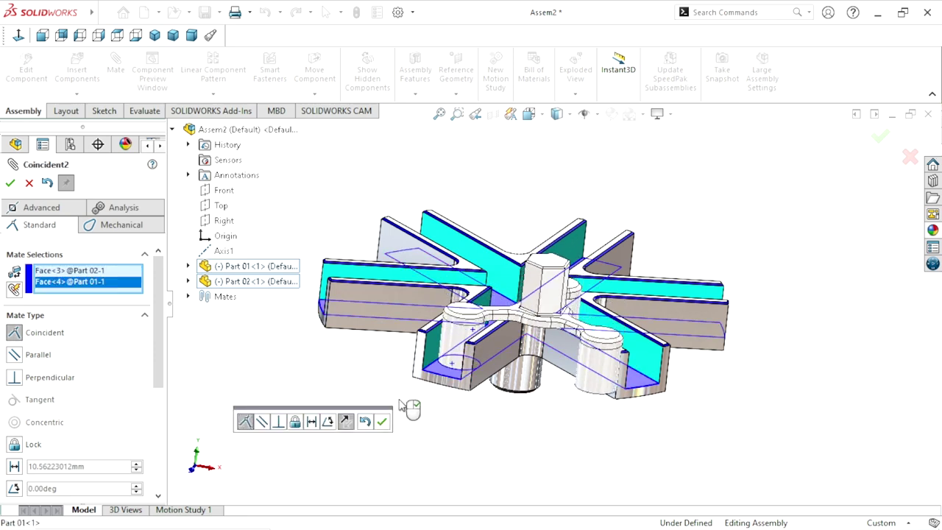
pyautogui.click(383, 421)
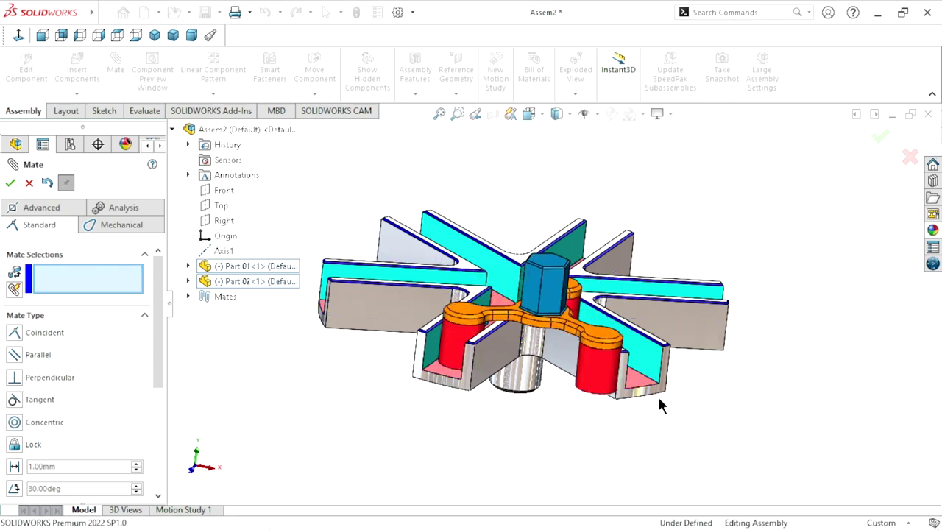
# - Add Tangent mates for the second and third legs against their channel walls
pyautogui.click(600, 378)
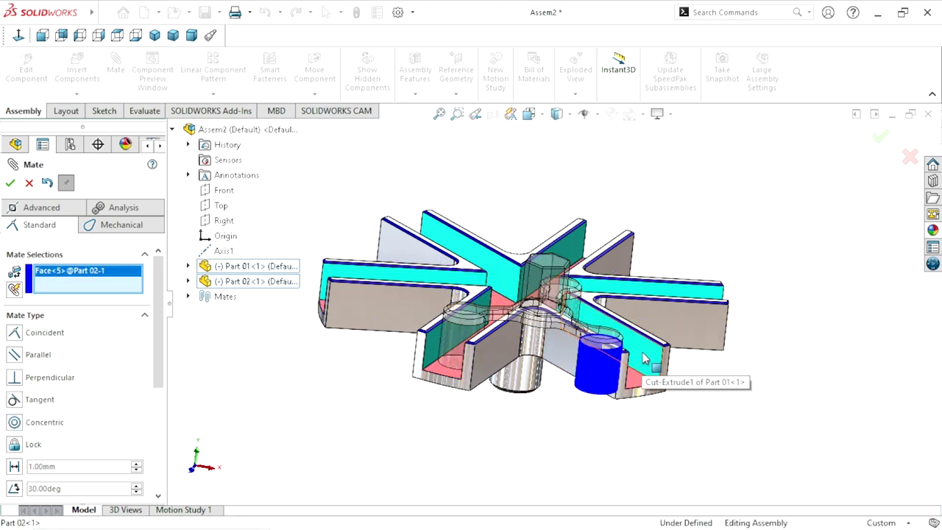
pyautogui.click(659, 372)
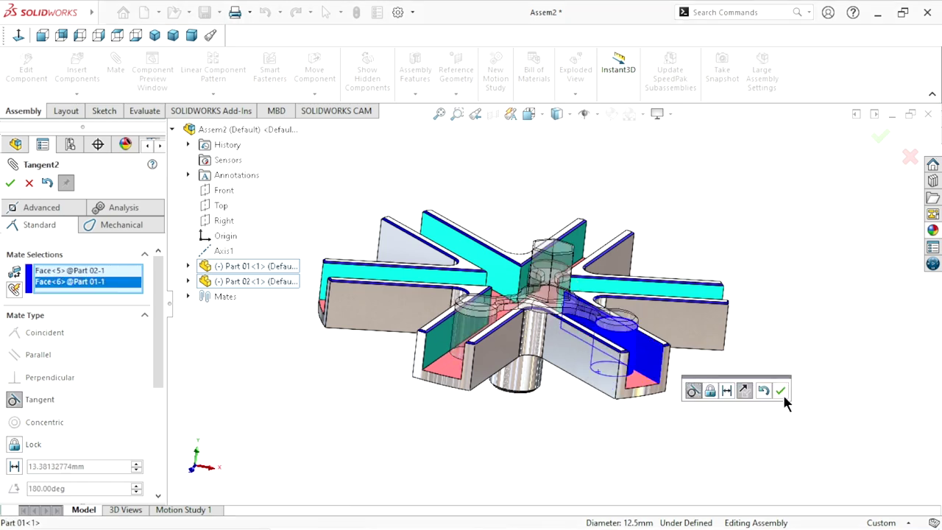
pyautogui.click(780, 390)
pyautogui.moveTo(703, 333)
pyautogui.mouseDown(button='middle')
pyautogui.moveTo(625, 336)
pyautogui.moveTo(600, 390)
pyautogui.moveTo(609, 391)
pyautogui.mouseUp(button='middle')
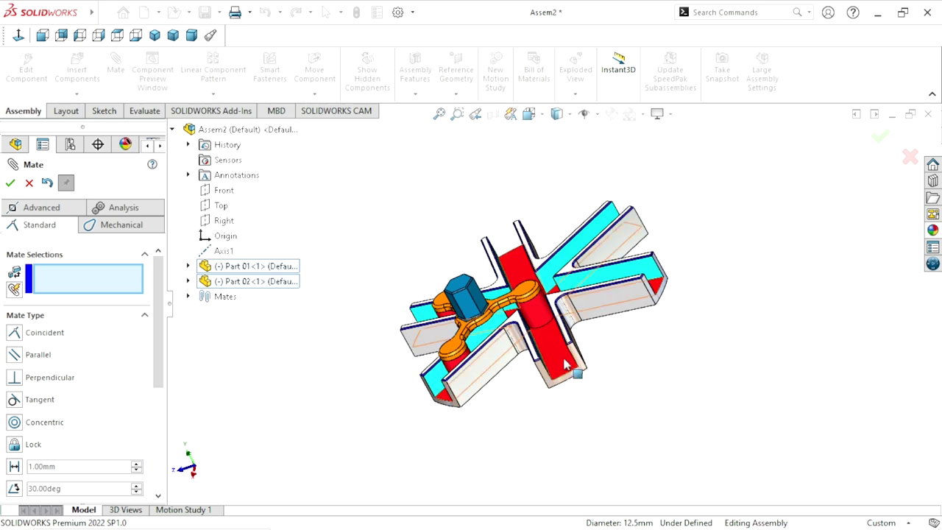
pyautogui.scroll(-3, 566, 364)
pyautogui.click(505, 259)
pyautogui.moveTo(549, 329); pyautogui.dragTo(522, 337, button='middle')
pyautogui.click(513, 336)
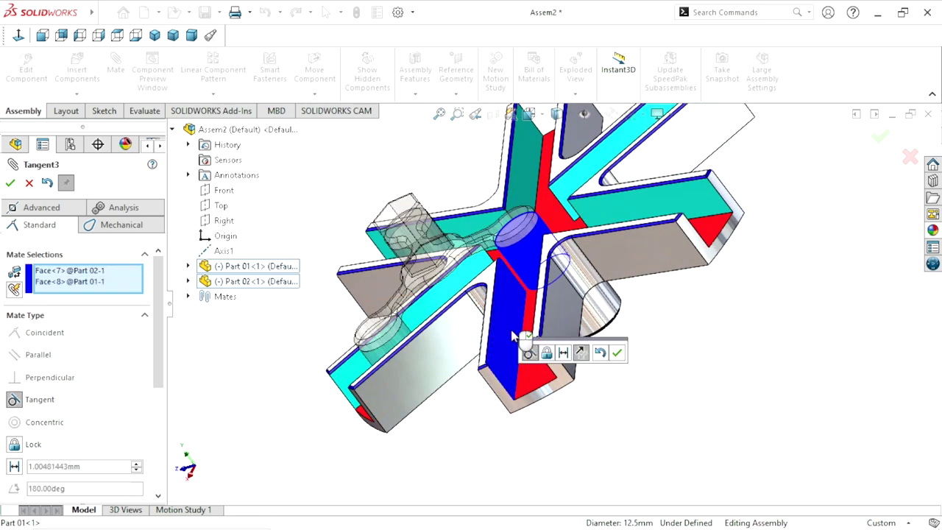
pyautogui.click(617, 355)
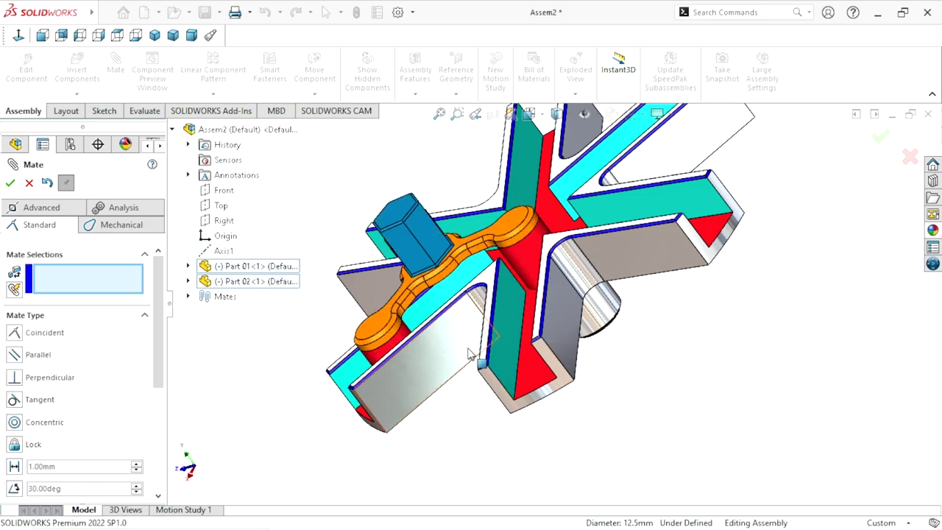
pyautogui.scroll(3, 471, 357)
pyautogui.moveTo(471, 358)
pyautogui.mouseDown(button='middle')
pyautogui.moveTo(537, 315)
pyautogui.moveTo(537, 324)
pyautogui.mouseUp(button='middle')
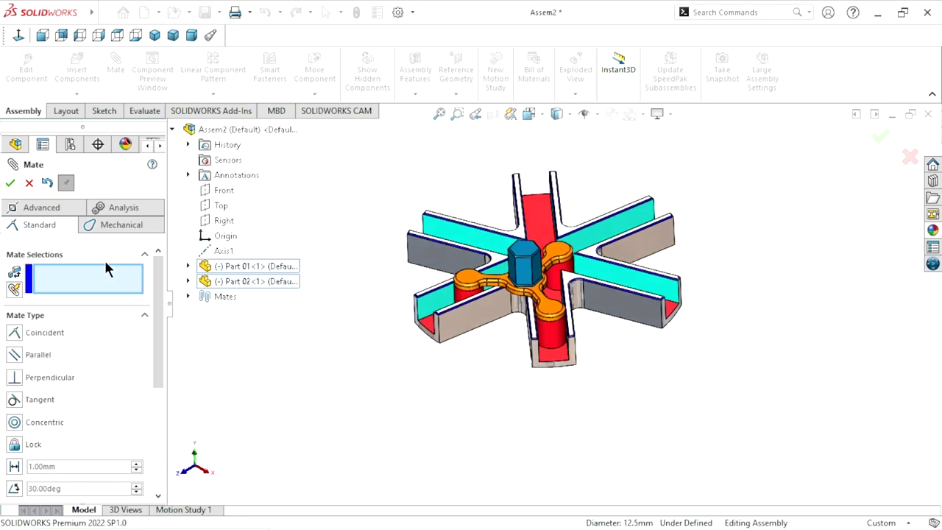
pyautogui.press('Escape')
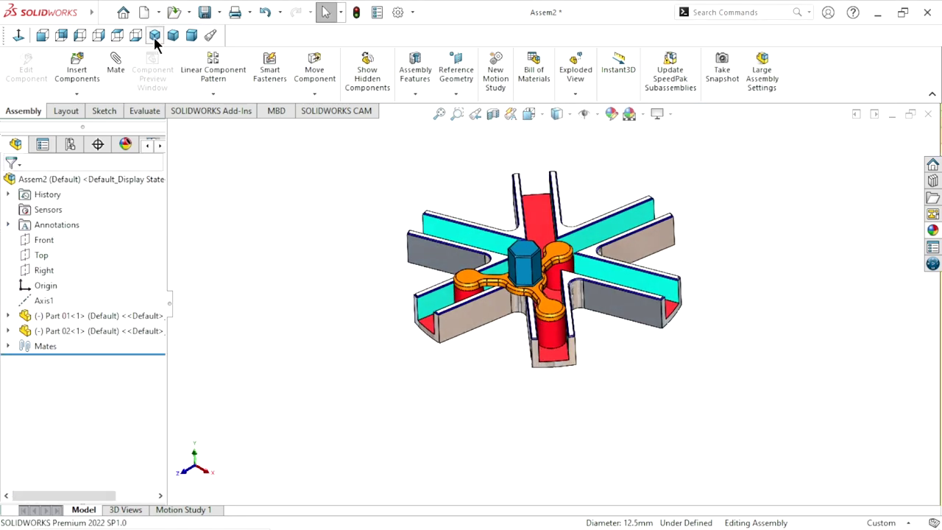
# - Orbit the assembly and swing Part 02 about its pivot to check the mates
pyautogui.click(154, 36)
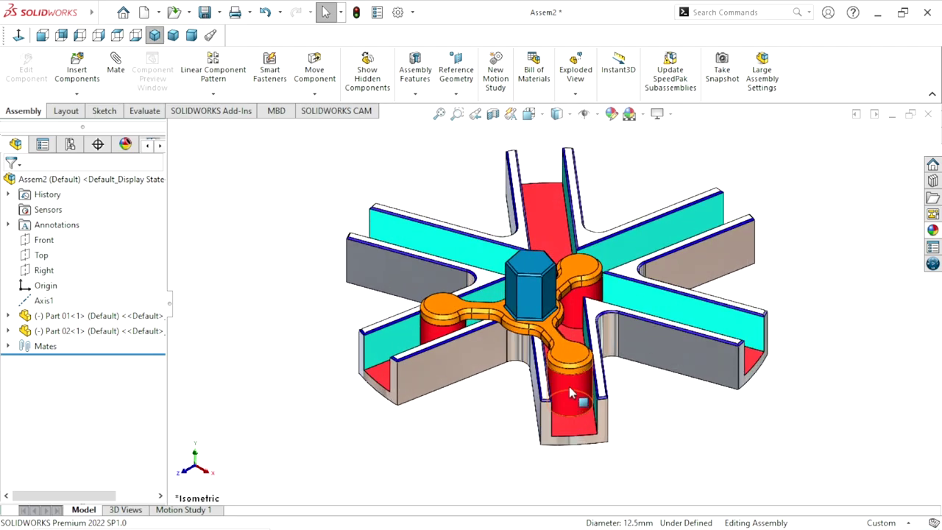
pyautogui.moveTo(570, 393); pyautogui.dragTo(508, 315, button='middle')
pyautogui.moveTo(508, 316); pyautogui.dragTo(593, 321)
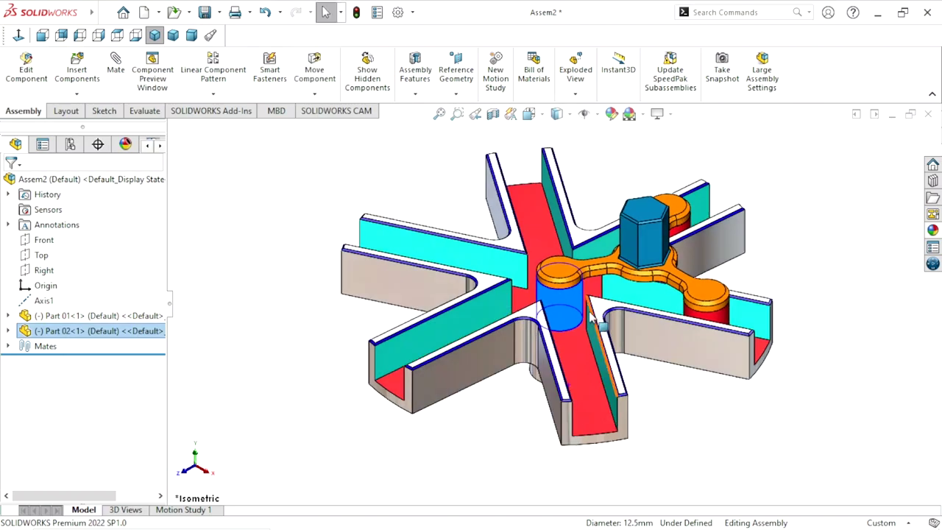
pyautogui.moveTo(645, 254)
pyautogui.mouseDown(button='middle')
pyautogui.moveTo(588, 293)
pyautogui.moveTo(600, 232)
pyautogui.moveTo(603, 324)
pyautogui.mouseUp(button='middle')
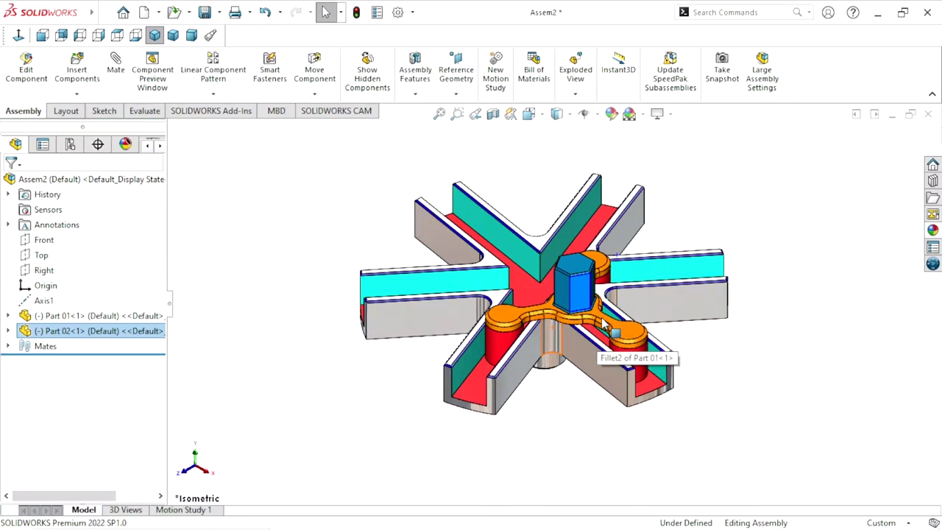
pyautogui.scroll(-2, 631, 293)
pyautogui.click(762, 381)
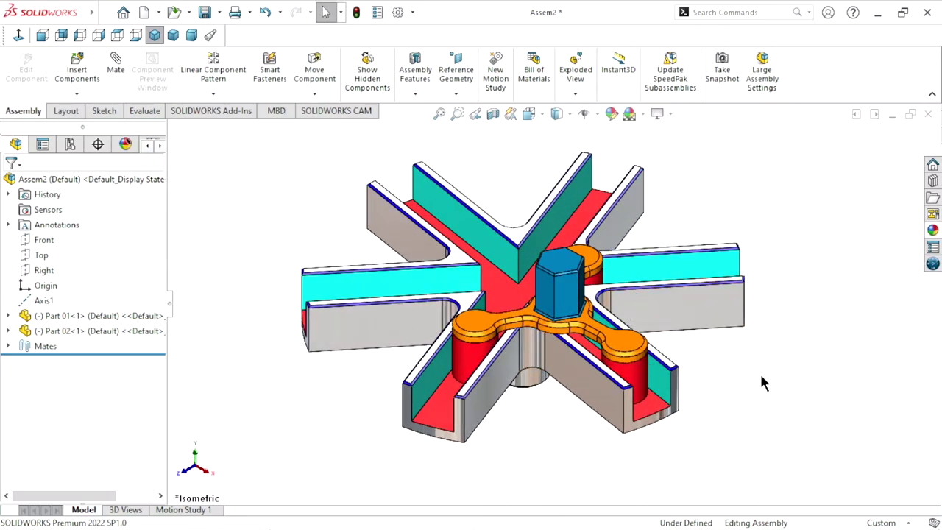
pyautogui.moveTo(573, 286); pyautogui.dragTo(549, 304, button='middle')
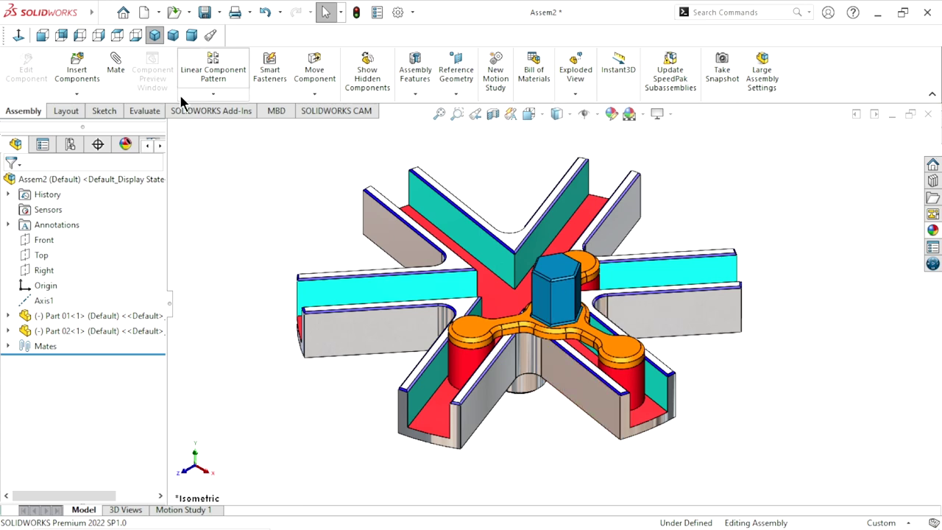
# - Compare Isometric and Trimetric views, then switch to Motion Study 1
pyautogui.click(155, 37)
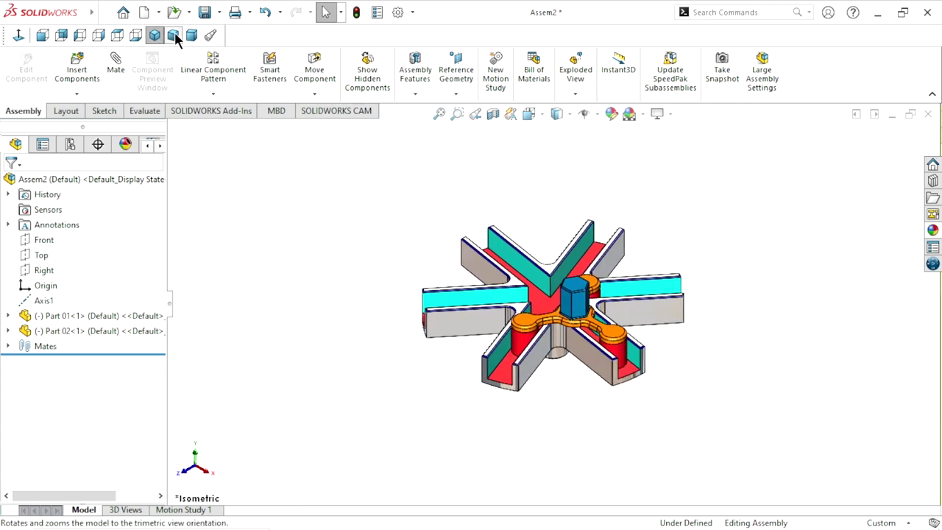
pyautogui.click(174, 37)
pyautogui.click(155, 36)
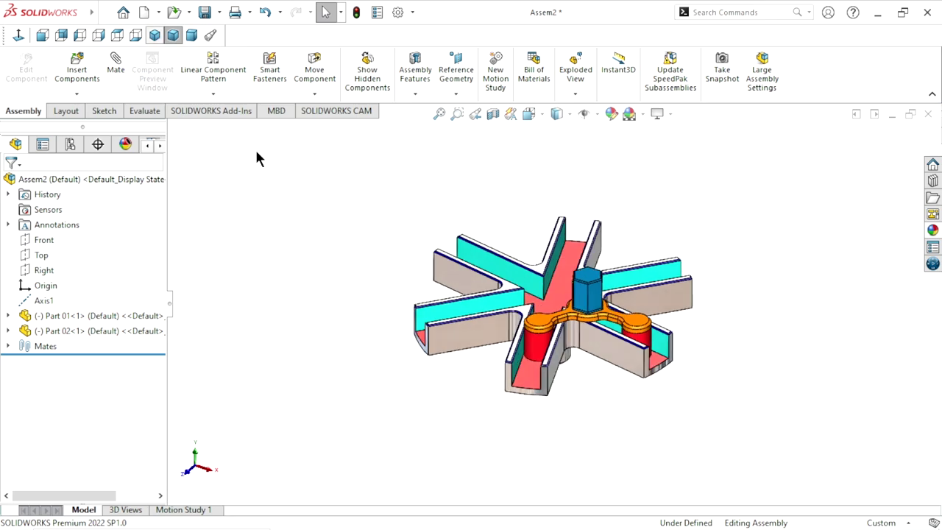
pyautogui.scroll(-2, 611, 324)
pyautogui.scroll(-1, 547, 321)
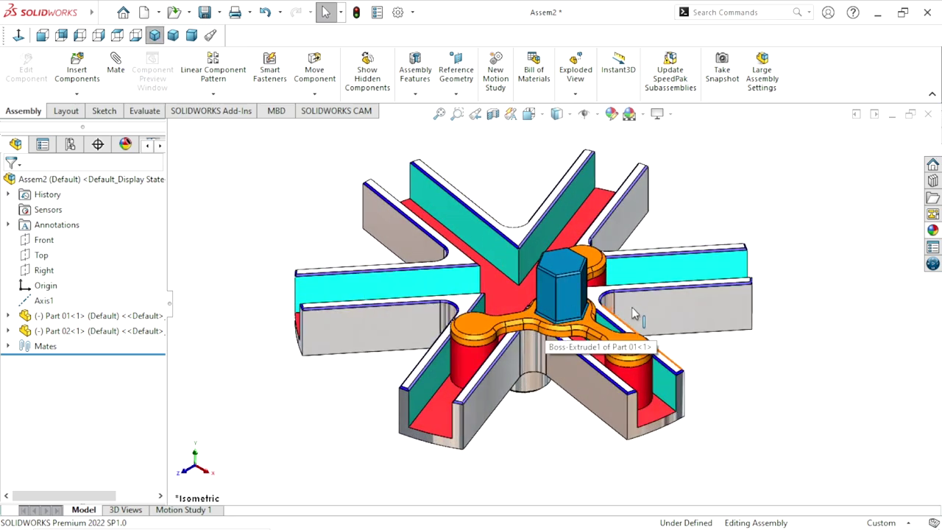
pyautogui.moveTo(773, 368)
pyautogui.mouseDown(button='middle')
pyautogui.moveTo(815, 414)
pyautogui.moveTo(814, 391)
pyautogui.moveTo(763, 361)
pyautogui.moveTo(665, 354)
pyautogui.mouseUp(button='middle')
pyautogui.scroll(-2, 587, 302)
pyautogui.scroll(-1, 626, 332)
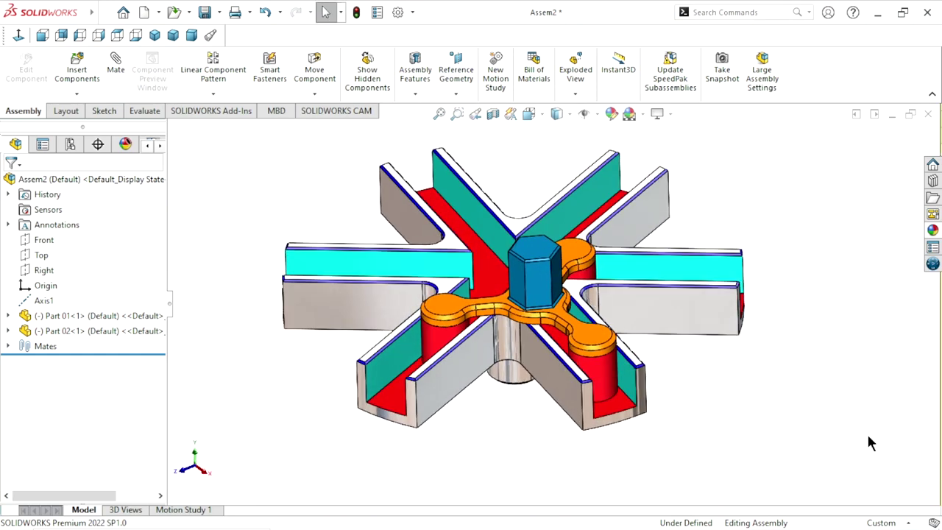
pyautogui.click(214, 514)
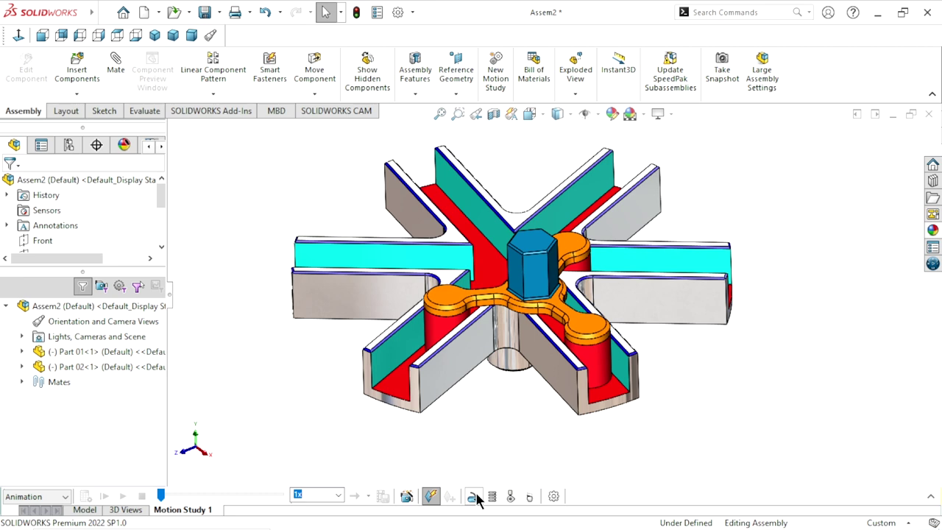
# - Expand the MotionManager timeline and try a motor on the hexagon face, then cancel it
pyautogui.click(932, 498)
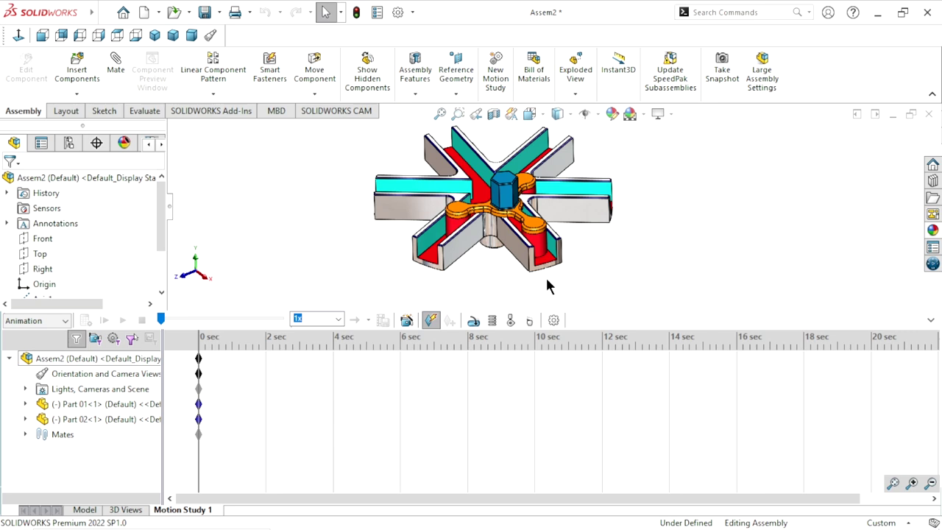
pyautogui.click(473, 321)
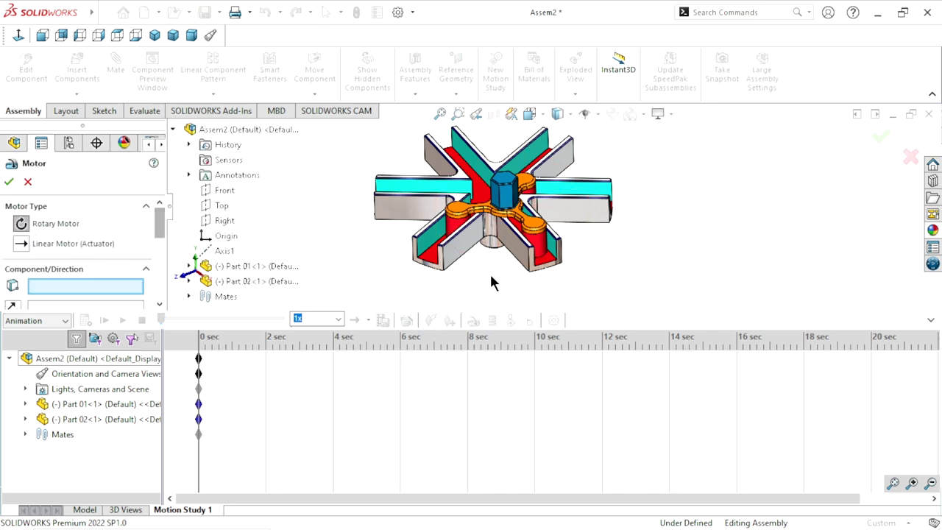
pyautogui.scroll(-2, 508, 210)
pyautogui.scroll(-3, 515, 208)
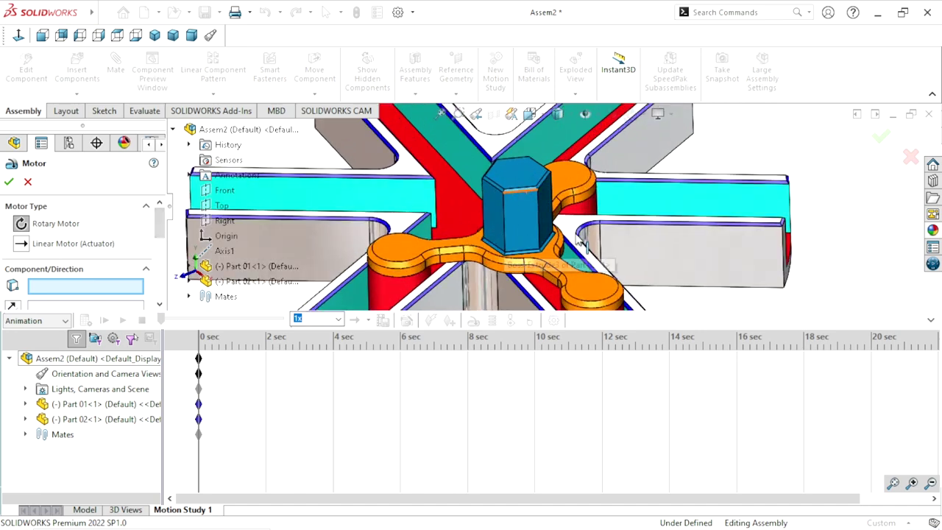
pyautogui.click(519, 207)
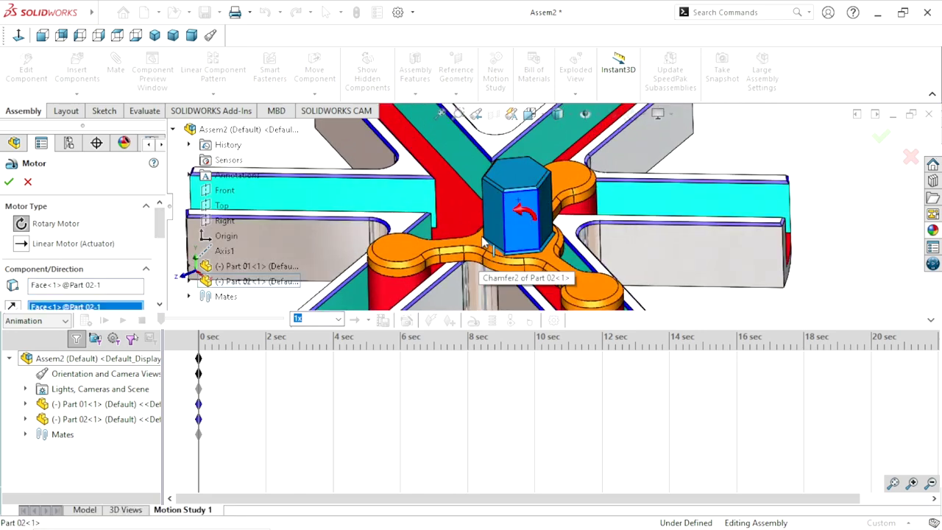
pyautogui.click(28, 182)
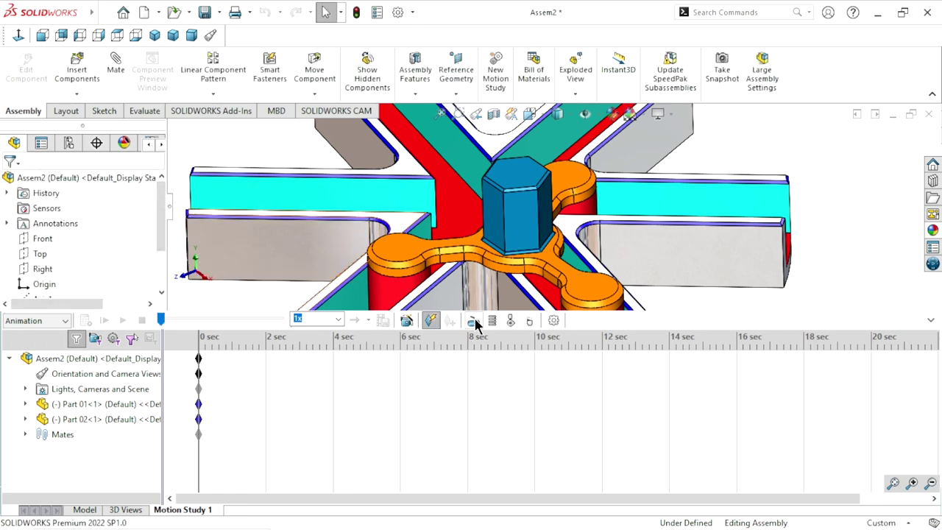
# - Add a constant-speed 20 RPM rotary motor on a face of Part 02
pyautogui.click(471, 321)
pyautogui.scroll(-2, 522, 267)
pyautogui.scroll(-2, 522, 266)
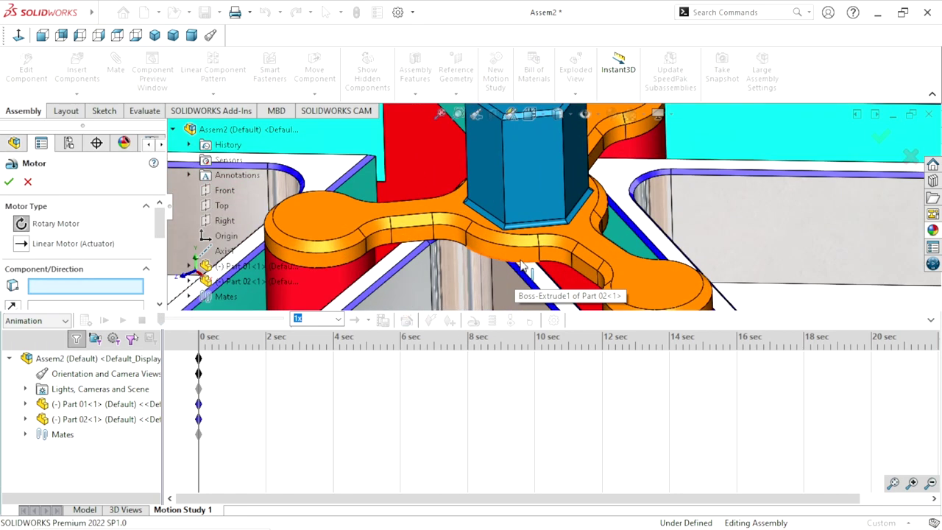
pyautogui.click(516, 262)
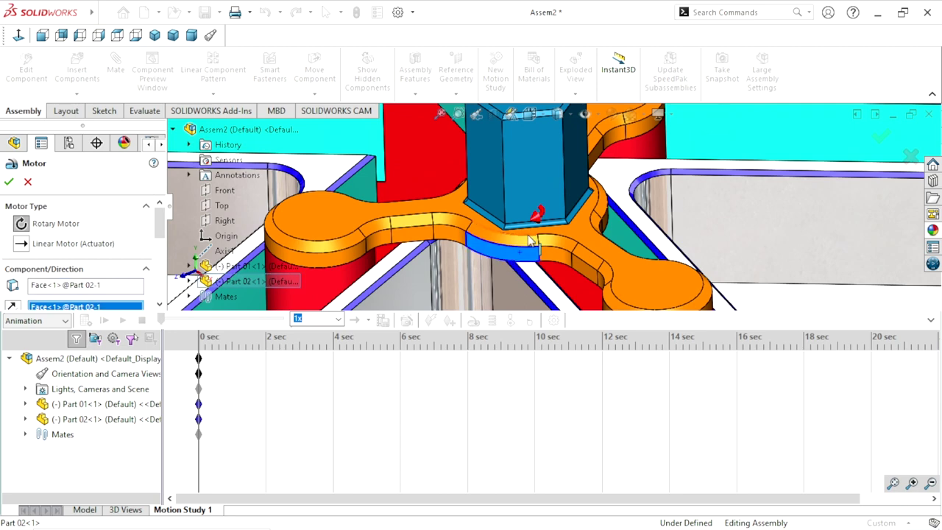
pyautogui.scroll(3, 530, 241)
pyautogui.scroll(-2, 546, 230)
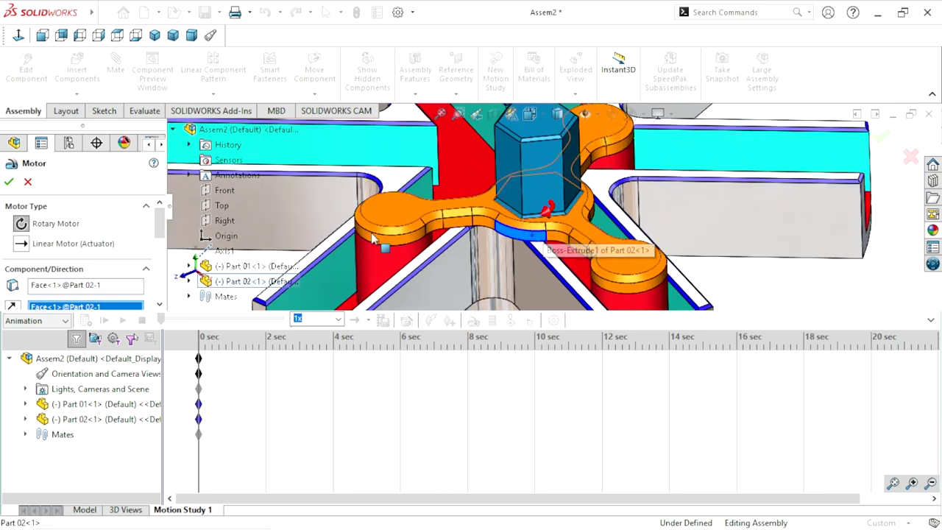
pyautogui.moveTo(159, 232); pyautogui.dragTo(159, 273)
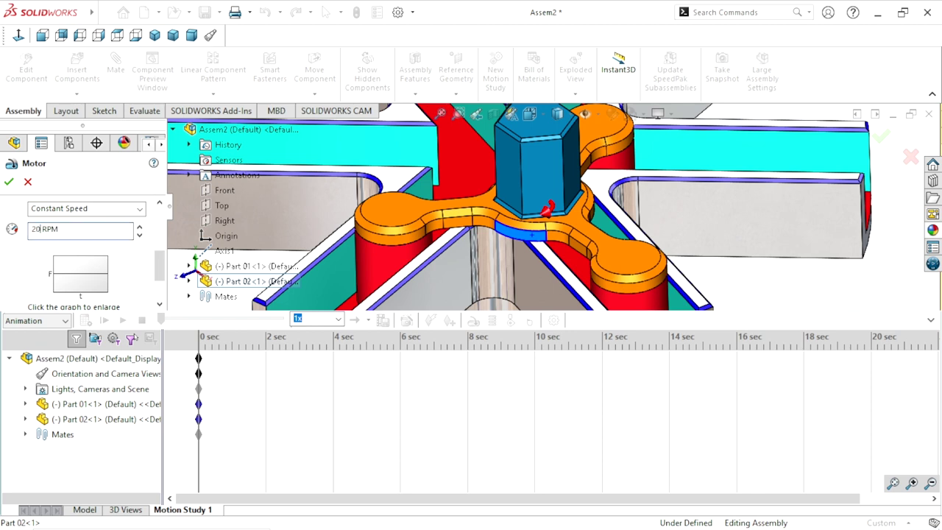
pyautogui.click(9, 183)
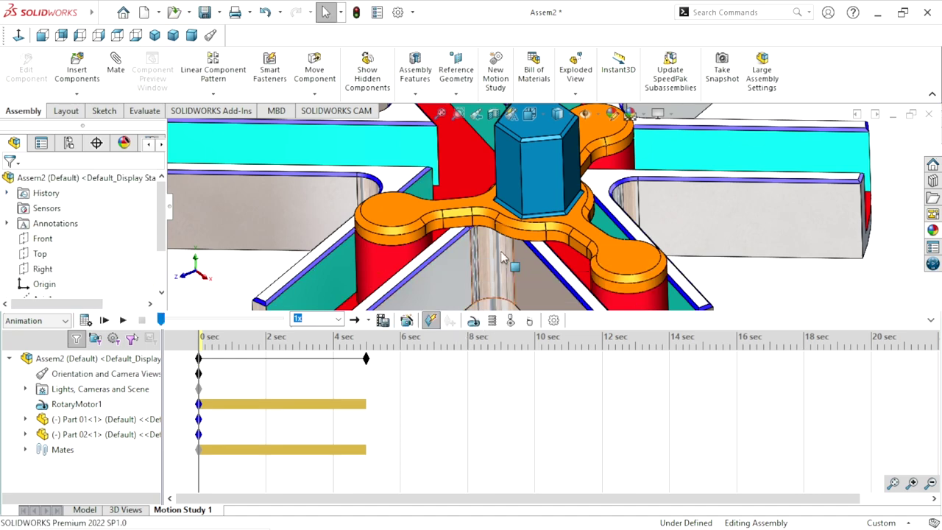
# - Create Solid Body Contact1 between Part 02 and Part 01, then drag the study end to 16 seconds
pyautogui.scroll(2, 497, 258)
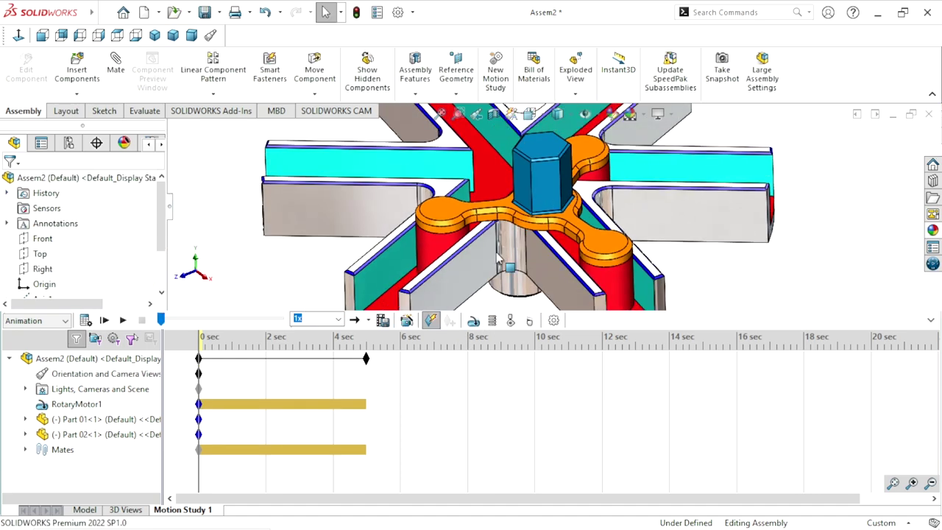
pyautogui.click(511, 321)
pyautogui.click(549, 187)
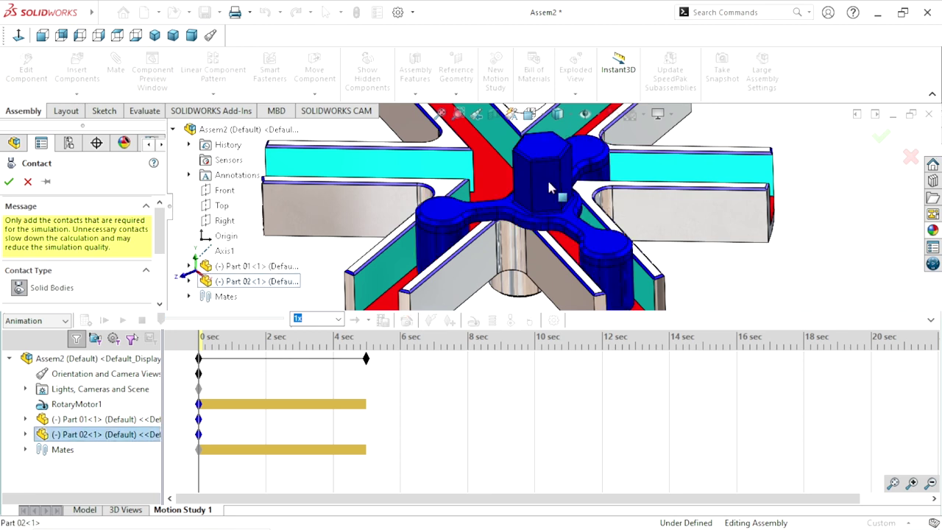
pyautogui.click(401, 159)
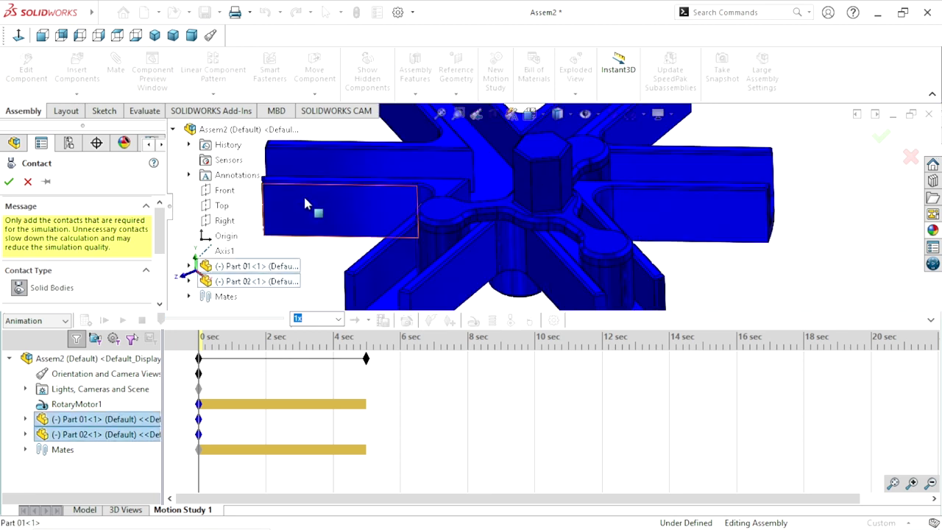
pyautogui.click(9, 182)
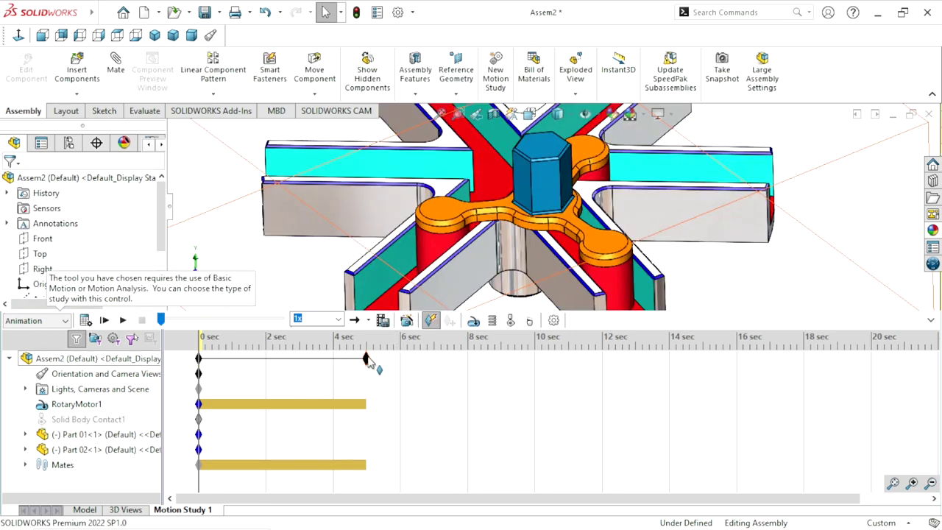
pyautogui.moveTo(369, 358); pyautogui.dragTo(389, 371)
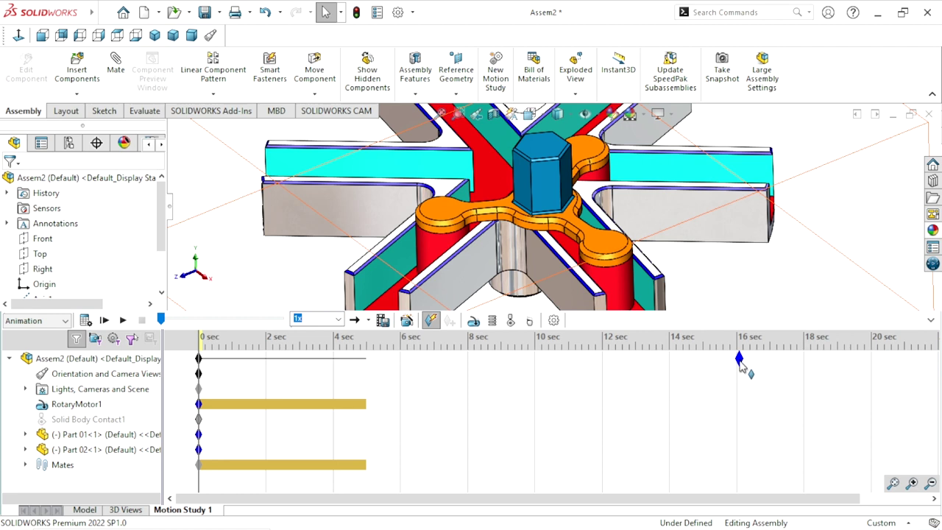
pyautogui.moveTo(740, 366); pyautogui.dragTo(738, 372)
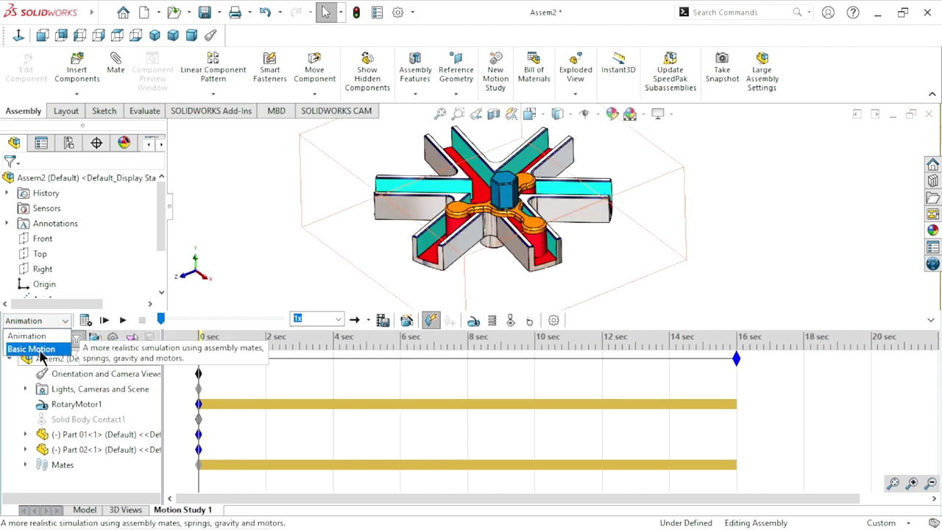
# - Set Motion Study 1 to Basic Motion, calculate it, and play the animation twice
pyautogui.click(41, 351)
pyautogui.click(84, 321)
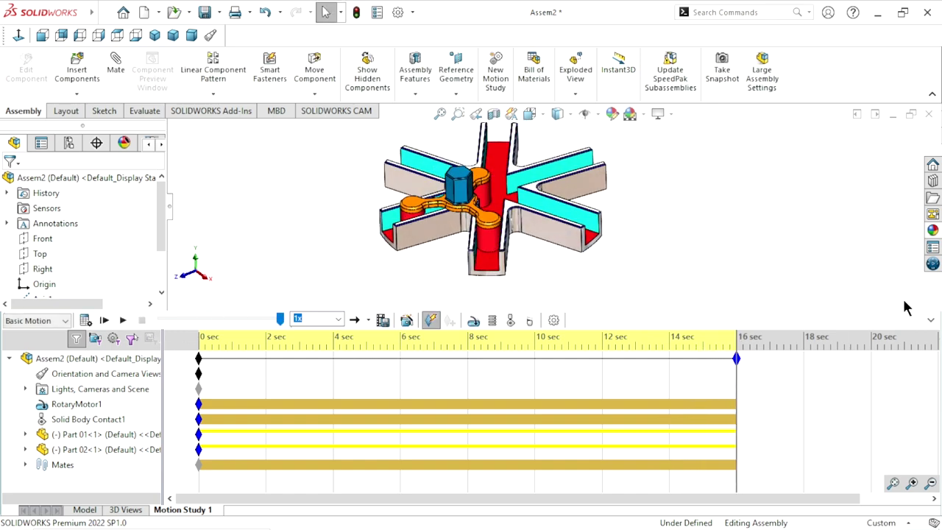
pyautogui.click(929, 320)
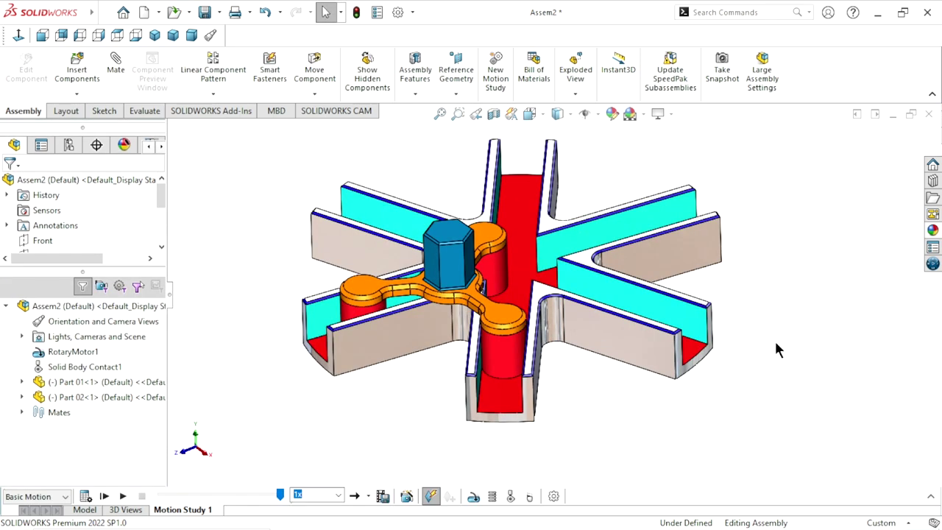
pyautogui.click(124, 496)
pyautogui.click(124, 497)
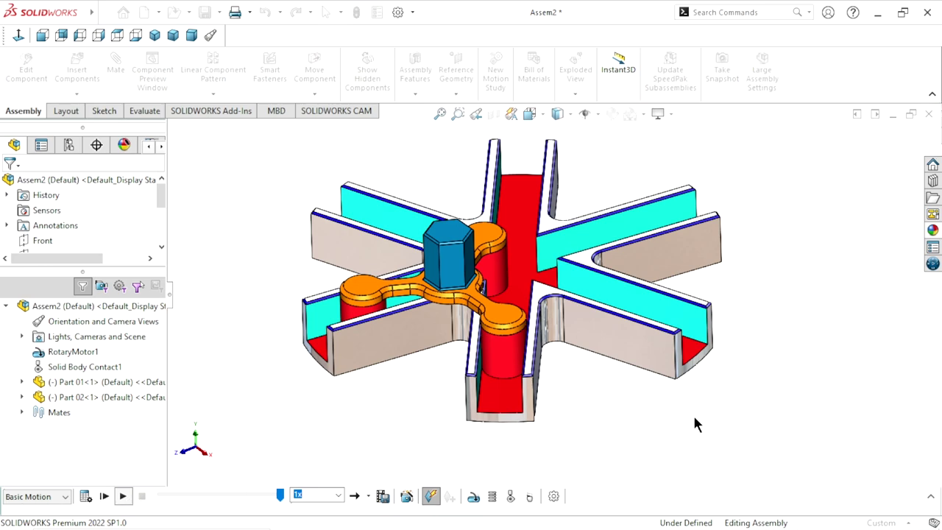